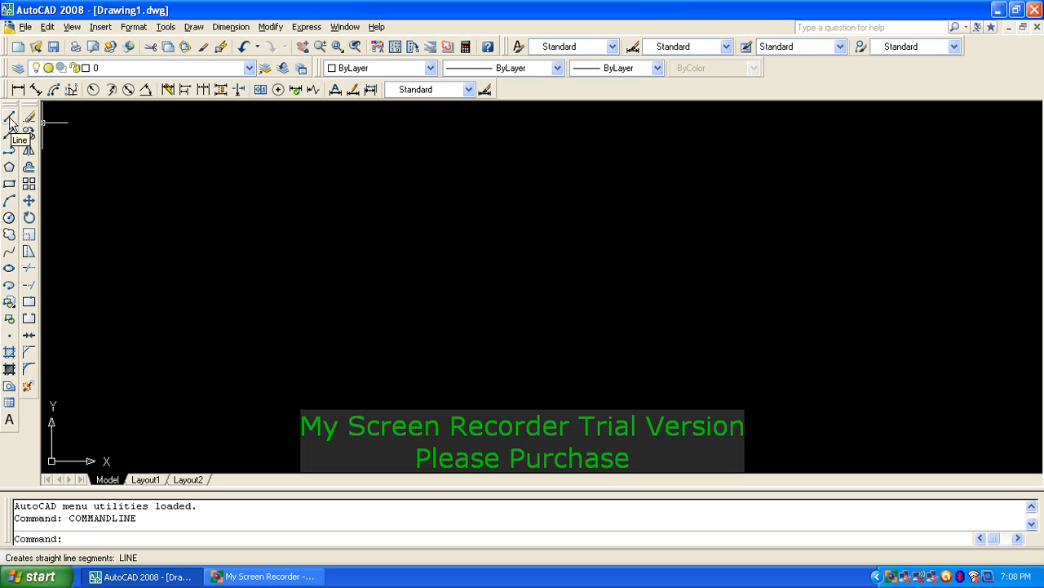
# Step: Draw a three-segment zigzag line from left of centre to the lower right with LINE
pyautogui.write('l')
pyautogui.press('Return')
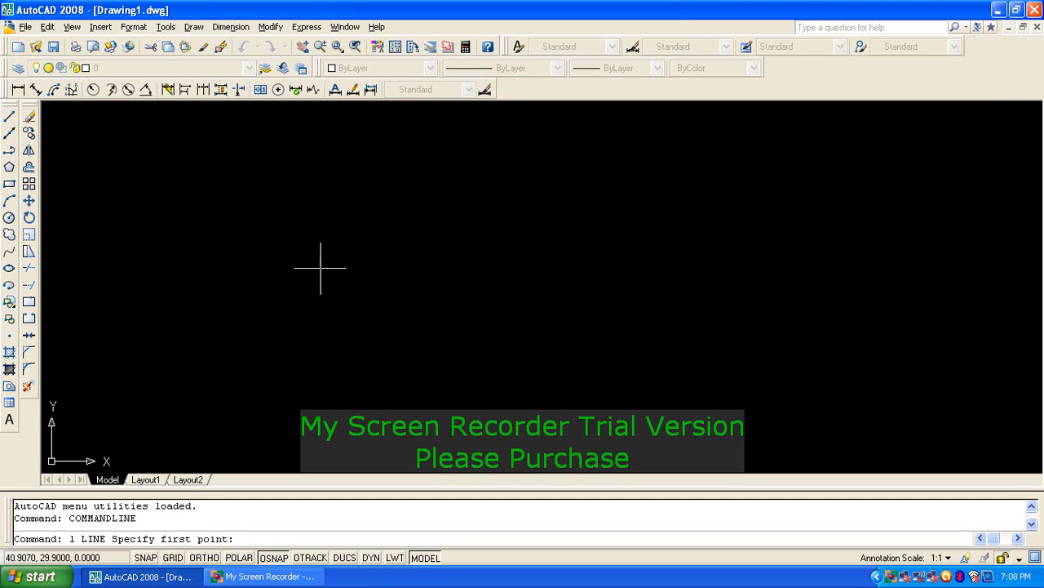
pyautogui.click(263, 248)
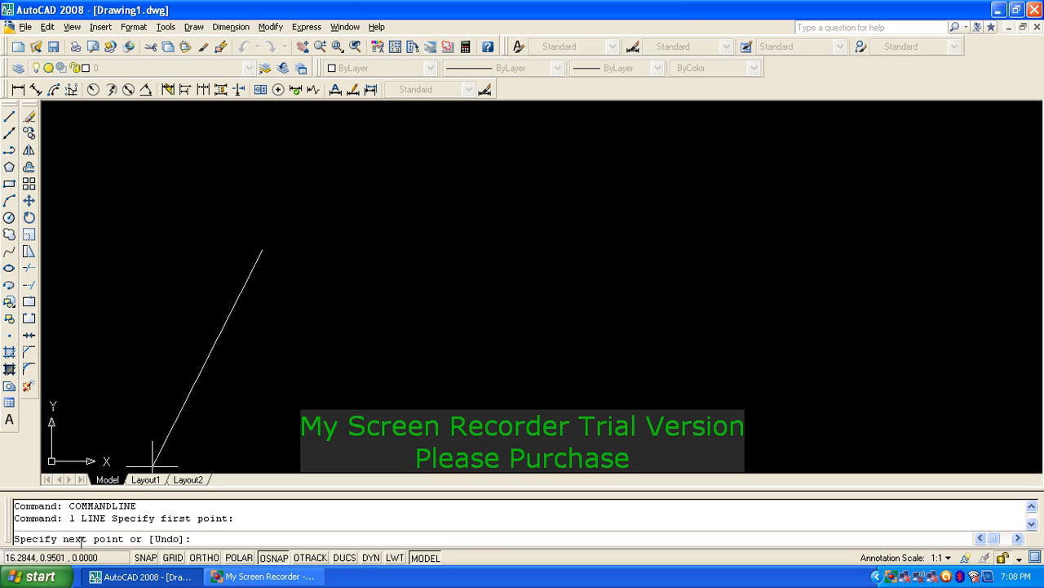
pyautogui.click(817, 126)
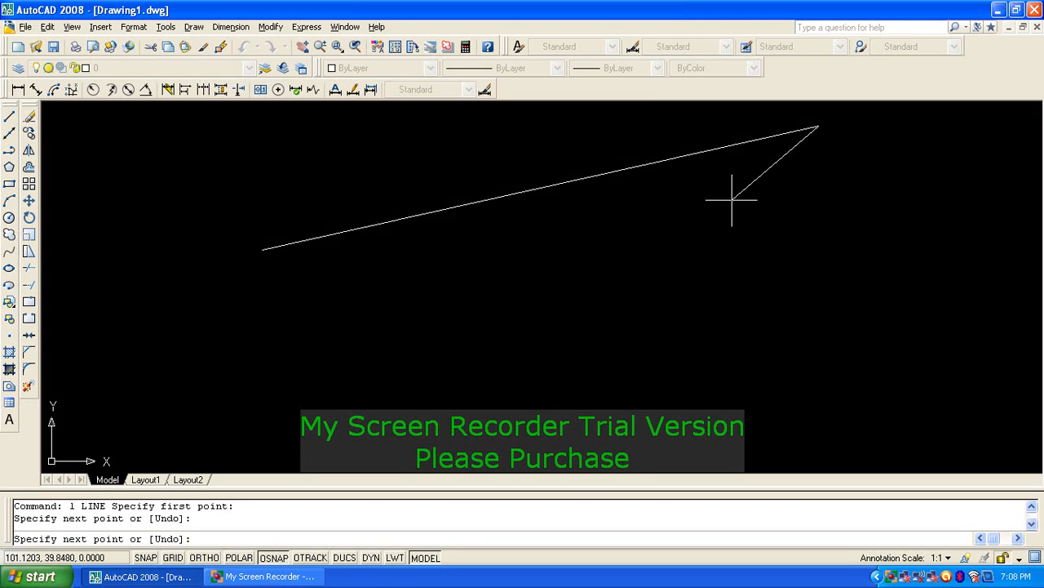
pyautogui.click(300, 332)
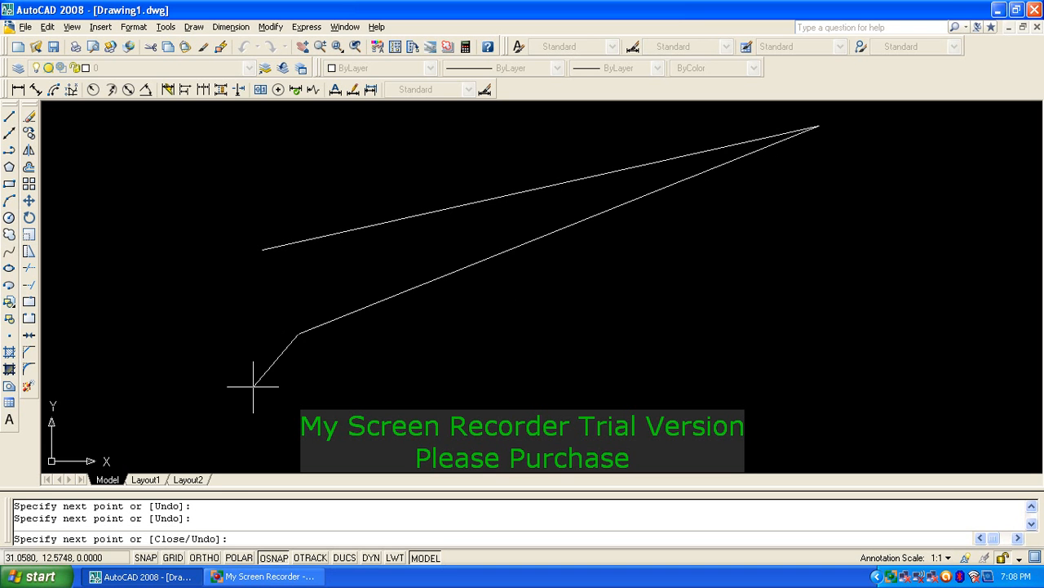
pyautogui.click(579, 390)
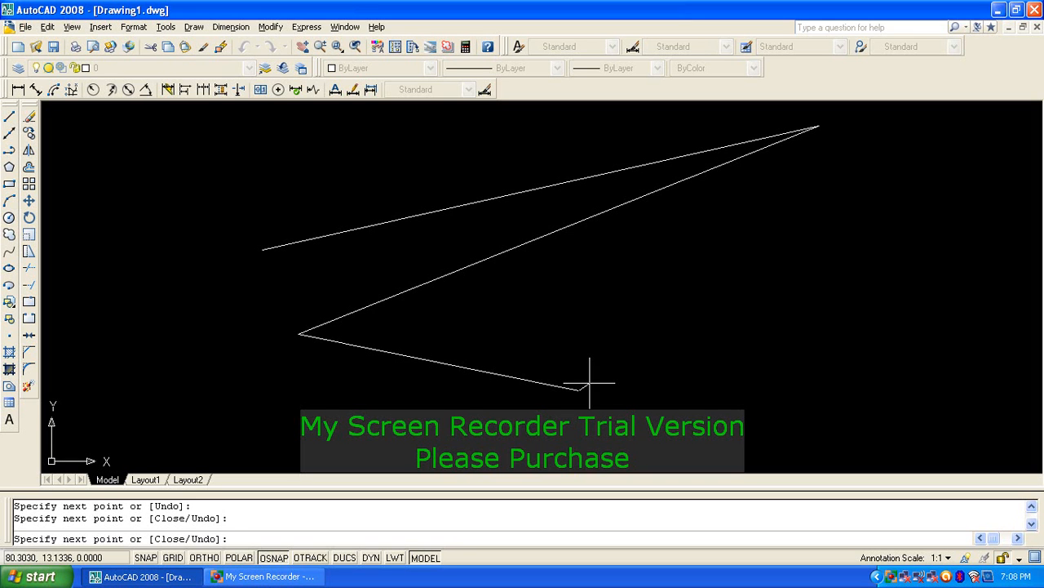
pyautogui.write('@')
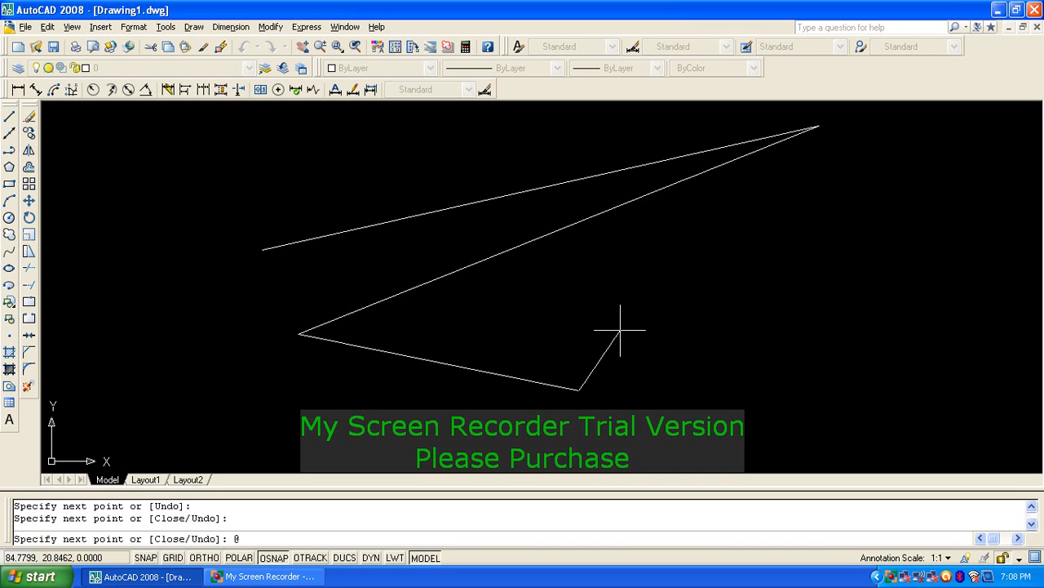
pyautogui.press('Num_Lock')
pyautogui.press('Return')
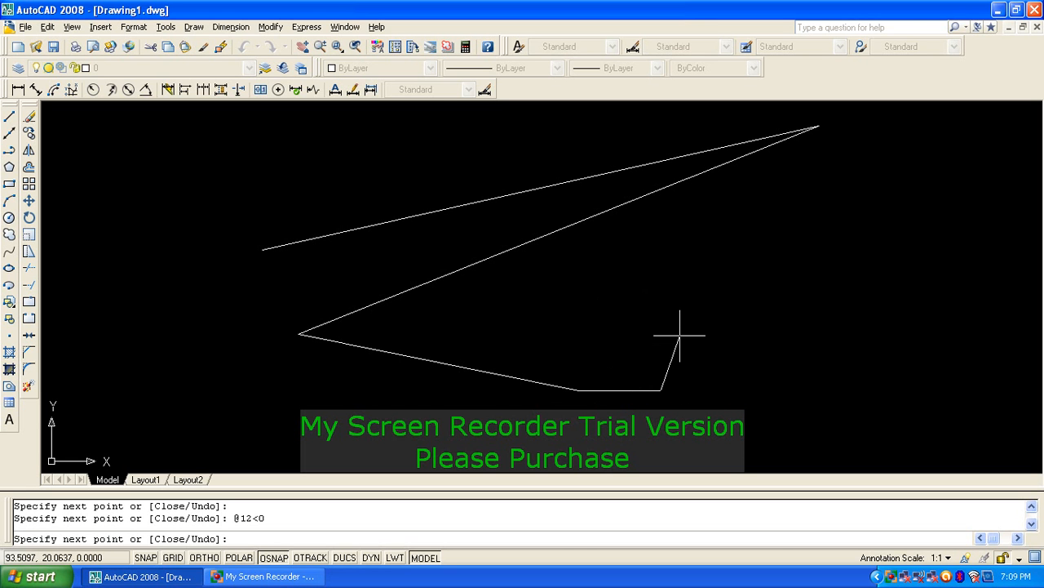
pyautogui.write('@12<90')
pyautogui.press('Return')
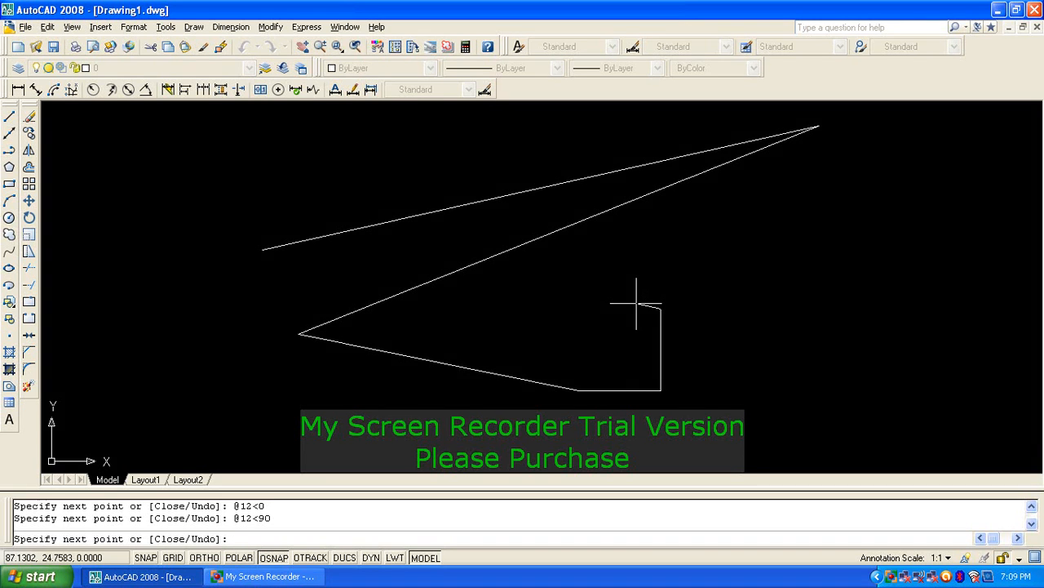
pyautogui.write('@12<180')
pyautogui.press('Return')
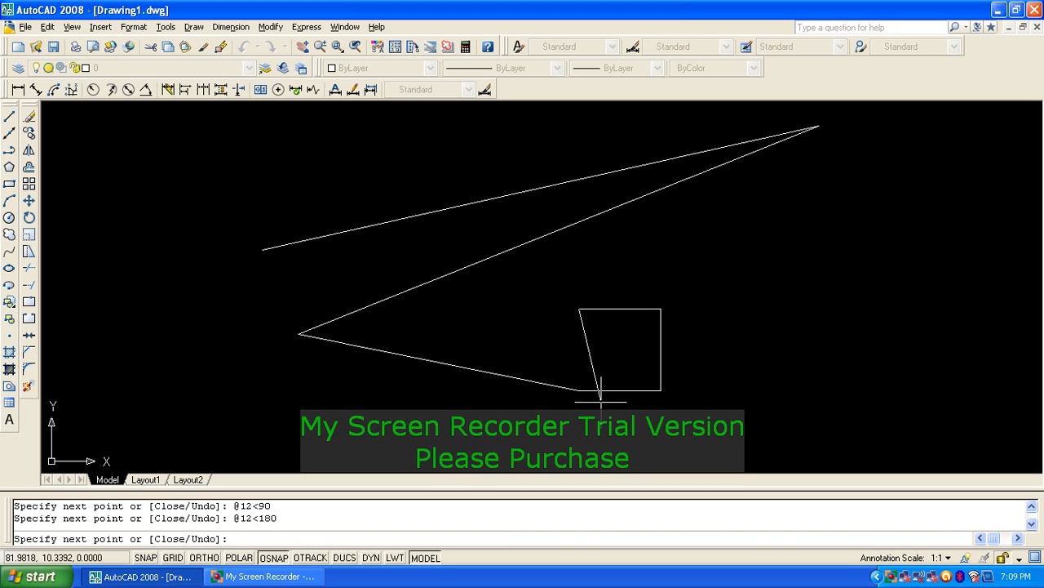
pyautogui.write('@')
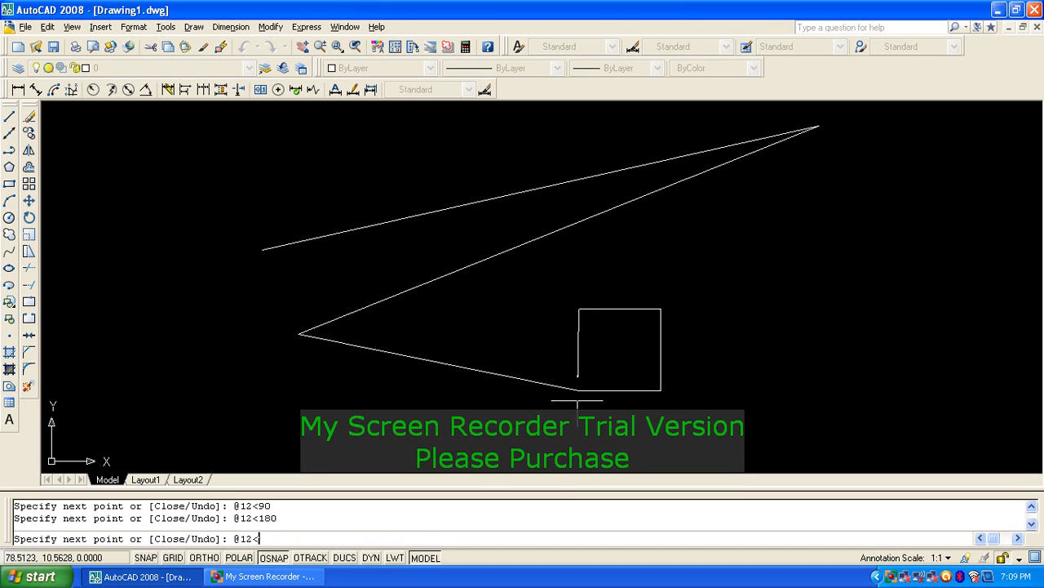
pyautogui.write('12<270')
pyautogui.press('Return')
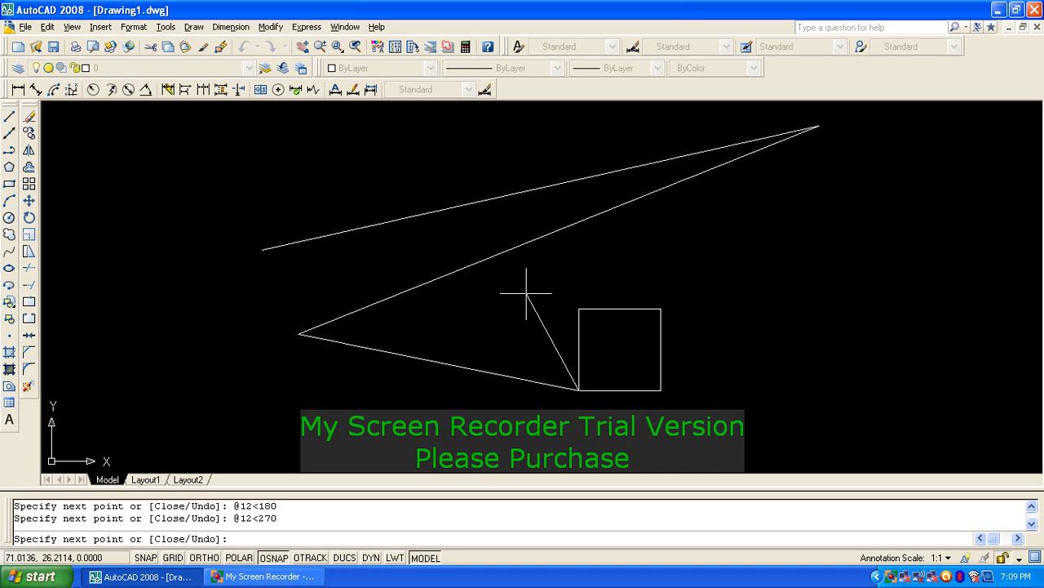
pyautogui.press('Return')
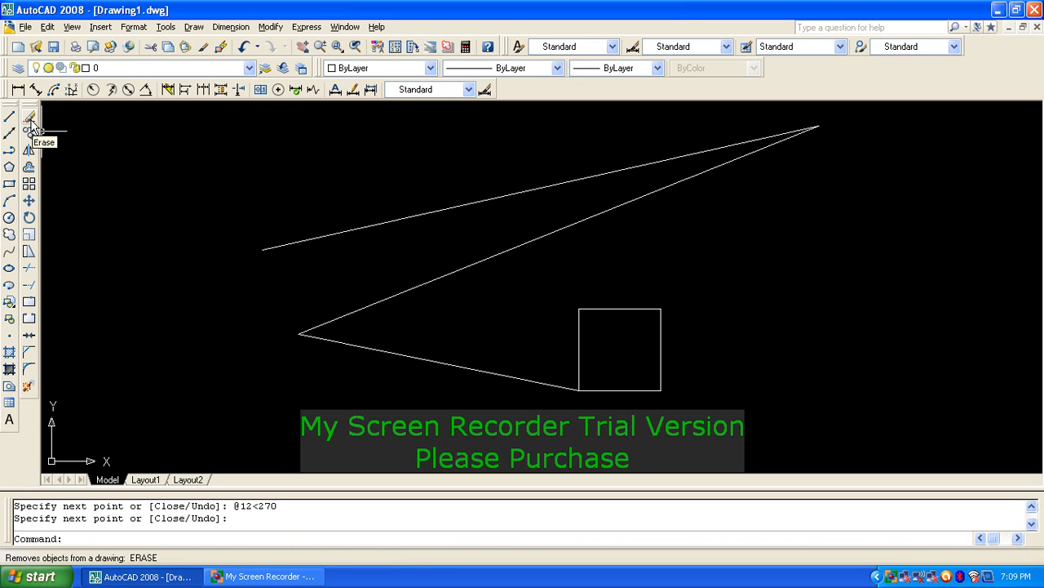
# Step: Erase the two zigzag lines and the square's four edges, keeping the long diagonal
pyautogui.press('Return')
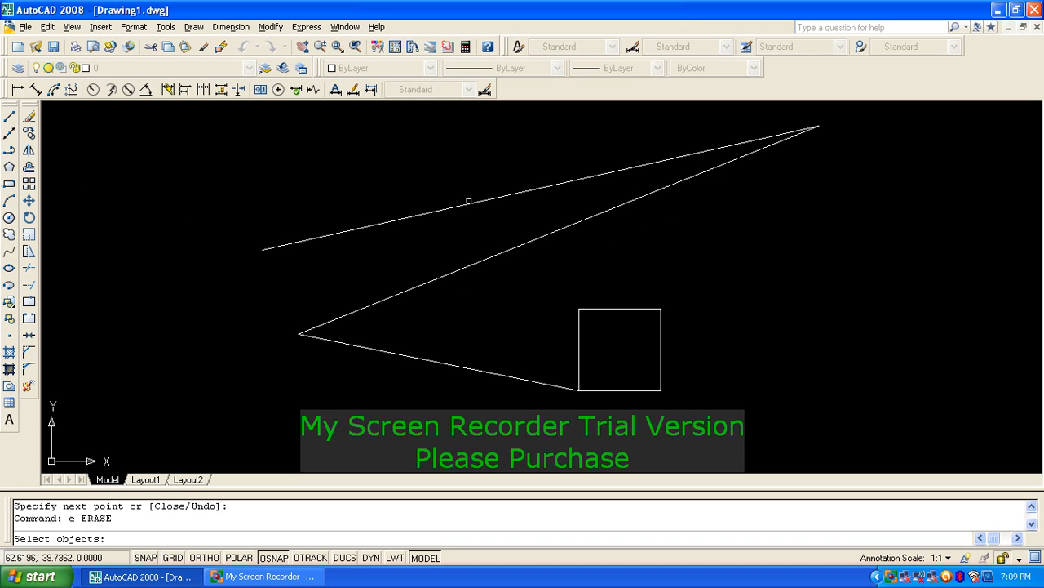
pyautogui.click(469, 201)
pyautogui.click(497, 253)
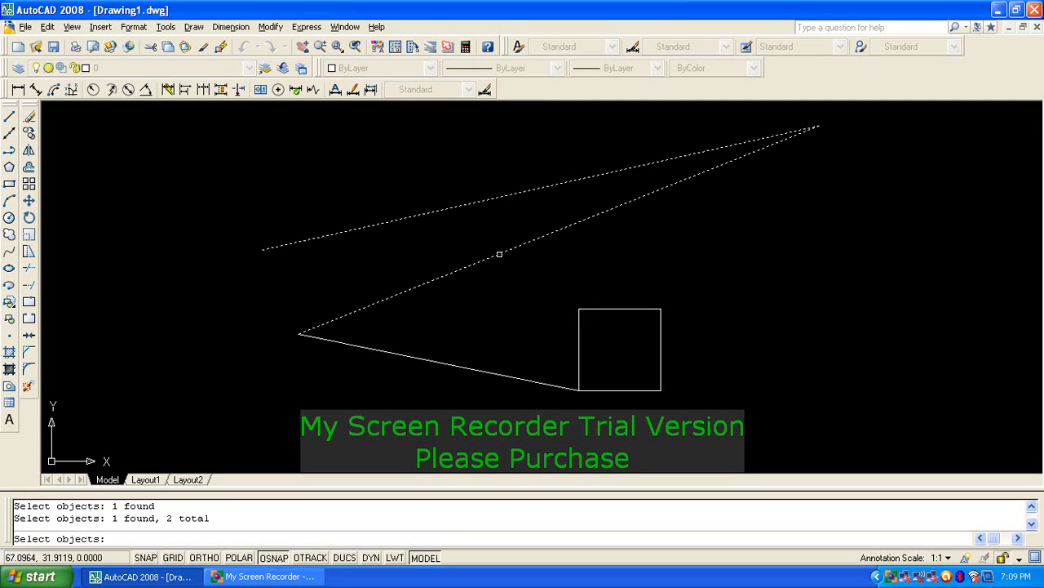
pyautogui.click(511, 375)
pyautogui.click(593, 308)
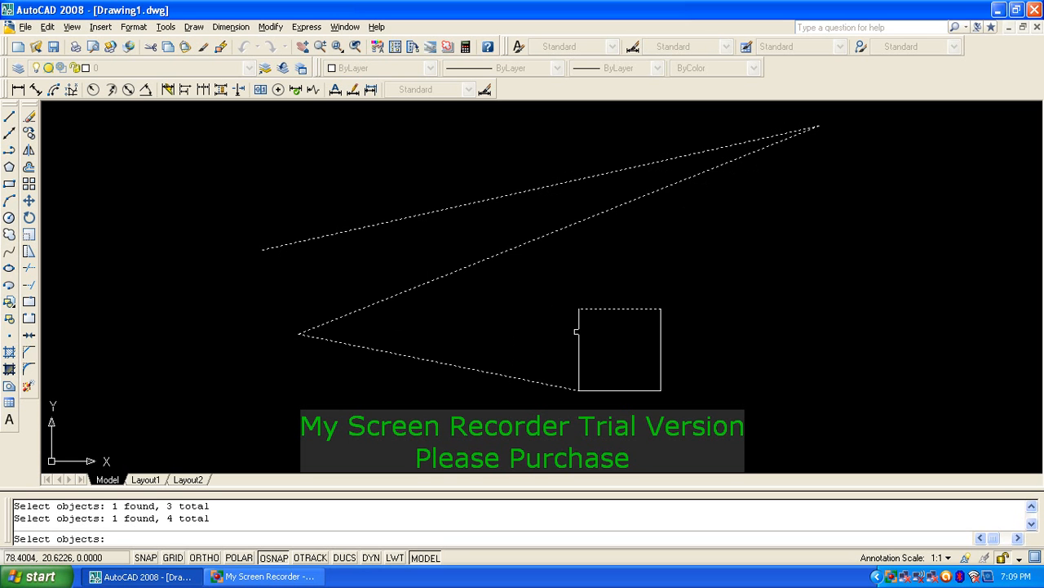
pyautogui.click(579, 331)
pyautogui.click(661, 327)
pyautogui.click(631, 391)
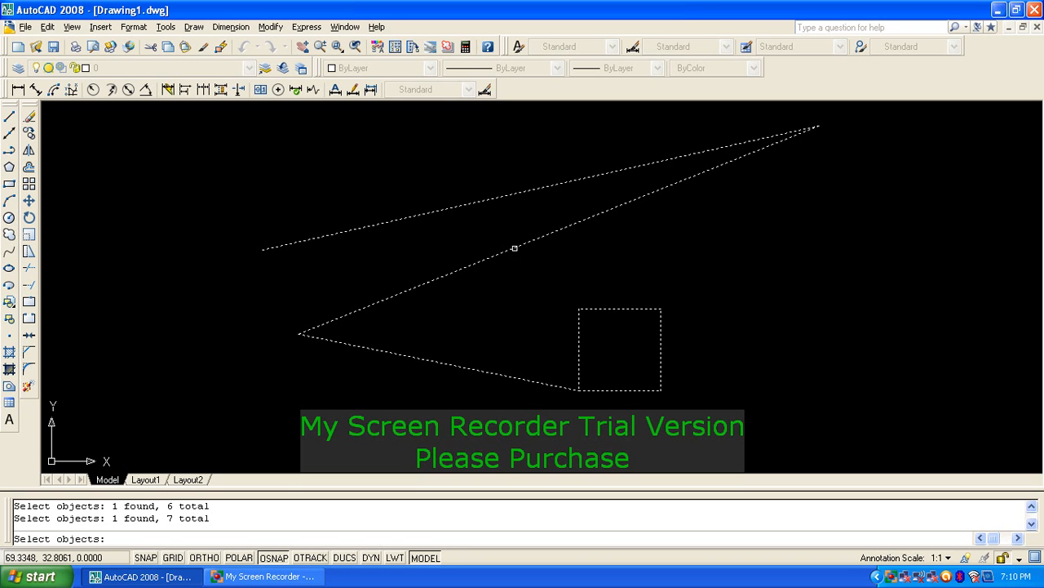
pyautogui.keyDown('shift'); pyautogui.click(511, 245); pyautogui.keyUp('shift')
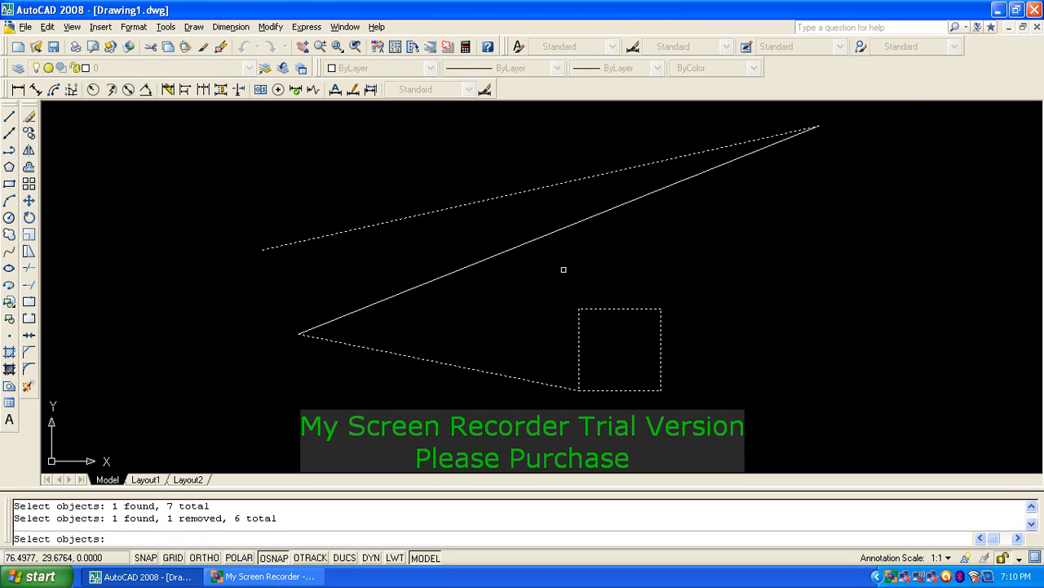
pyautogui.press('Return')
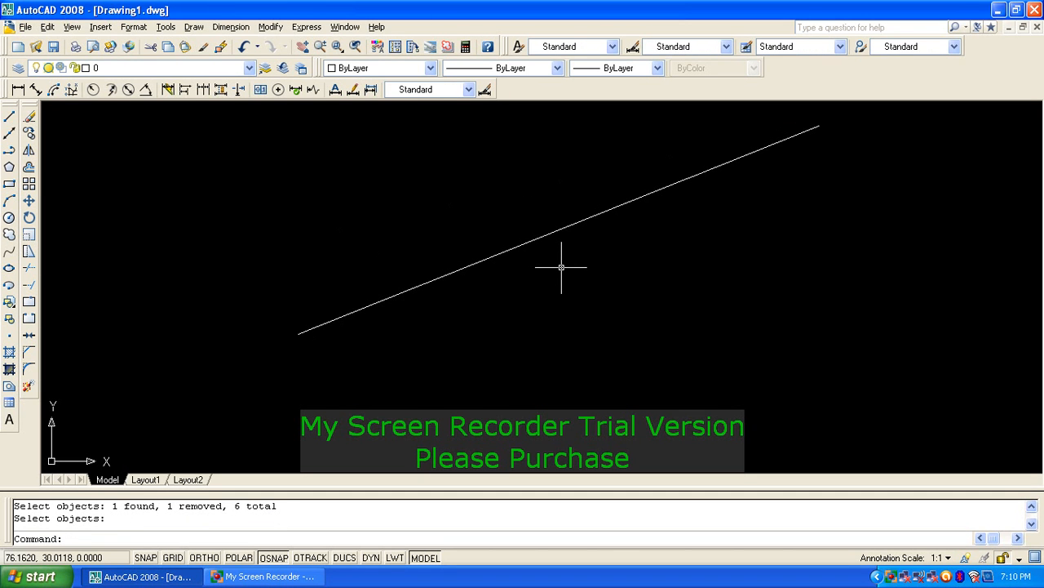
# Step: Erase the remaining long diagonal line with a second ERASE
pyautogui.write('e')
pyautogui.press('Return')
pyautogui.click(550, 233)
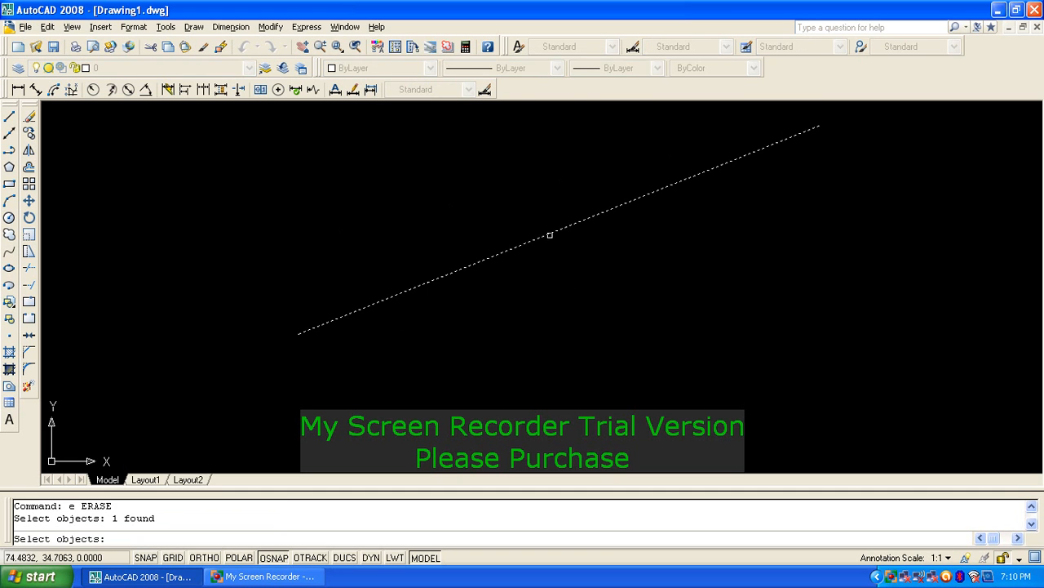
pyautogui.press('Return')
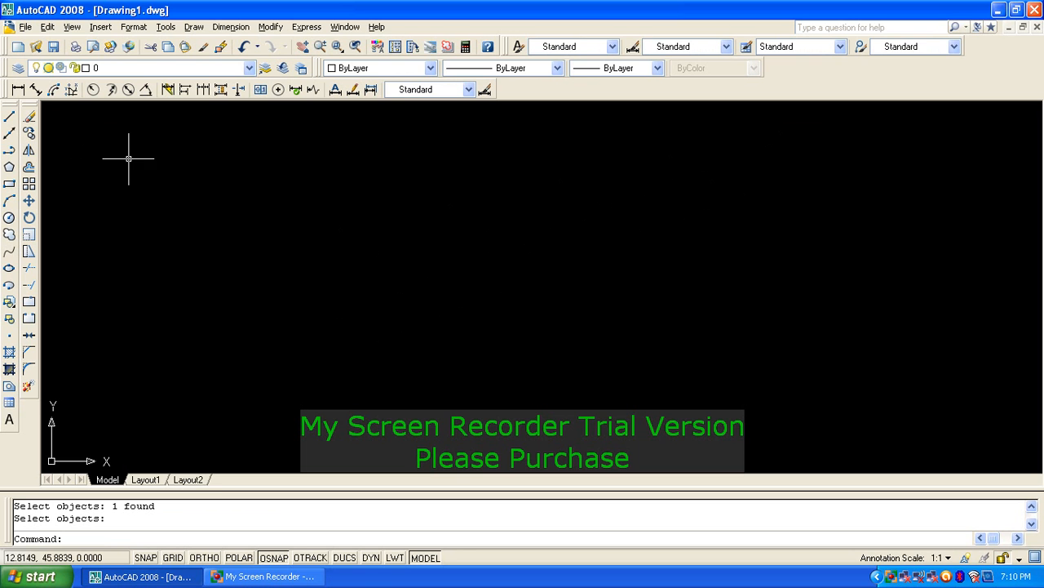
pyautogui.write('l')
pyautogui.press('Return')
pyautogui.click(285, 193)
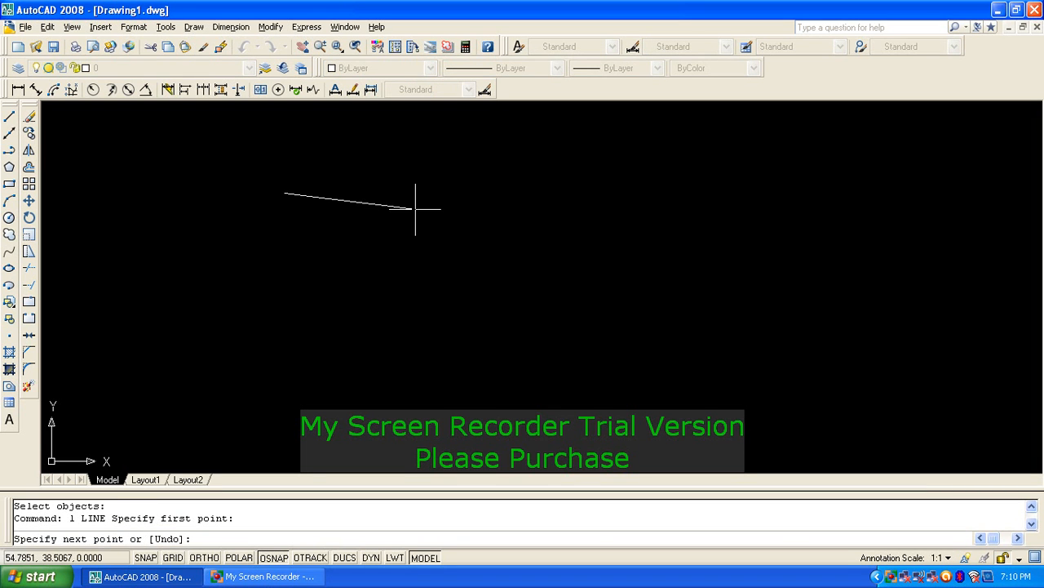
pyautogui.write('@12')
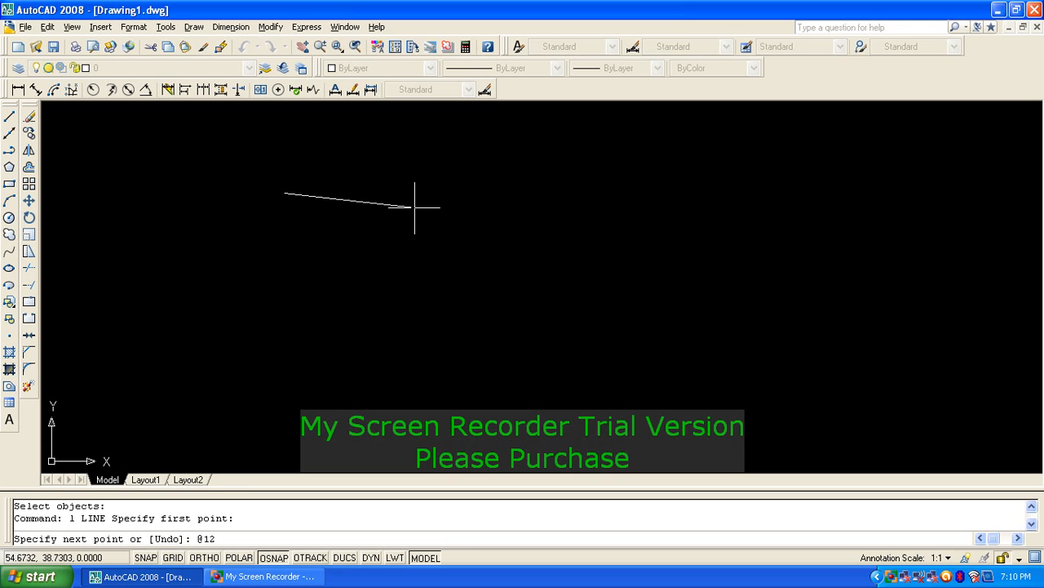
pyautogui.write('<0')
pyautogui.press('Return')
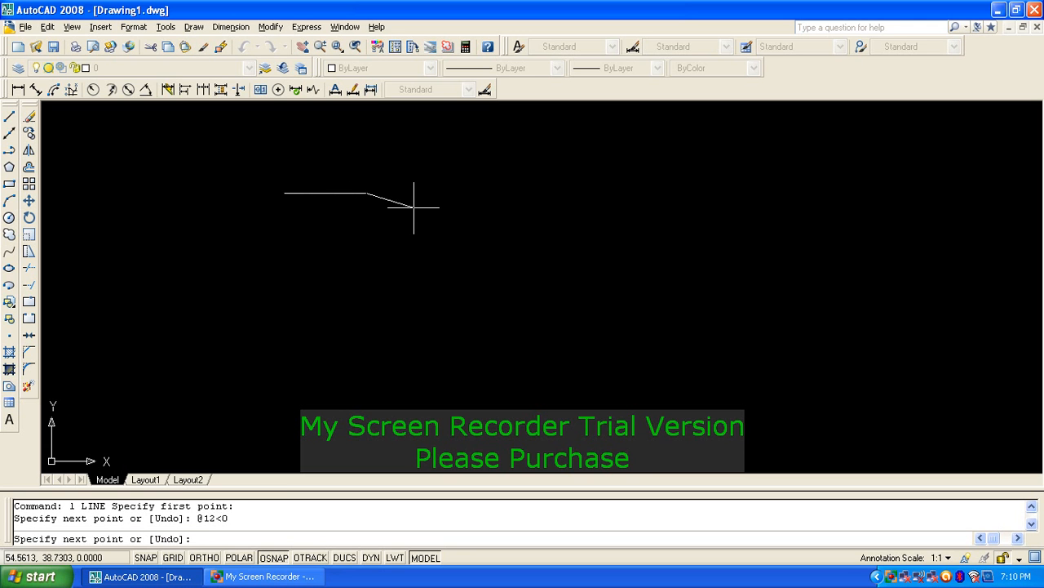
pyautogui.press('Return')
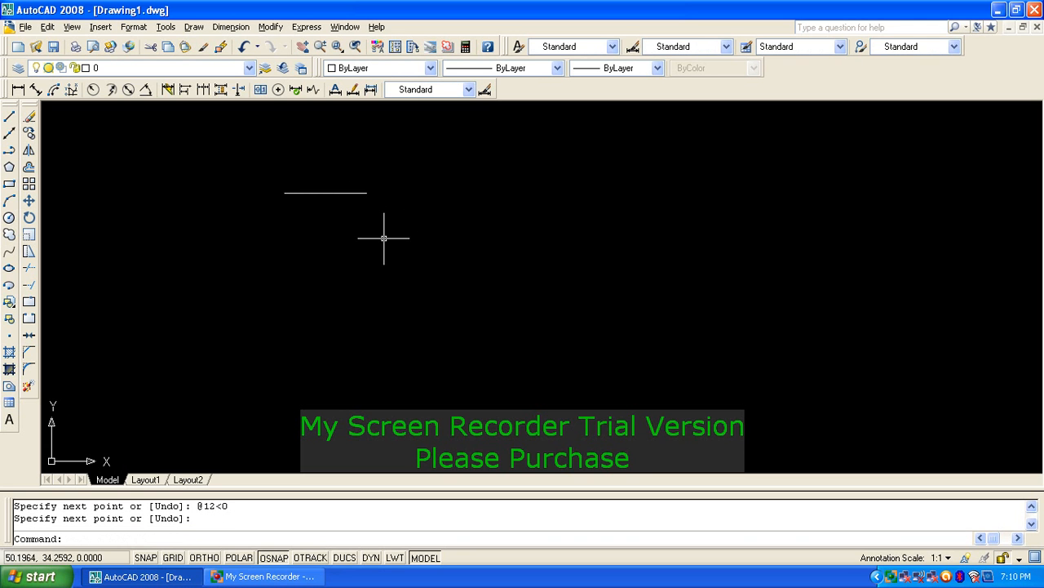
pyautogui.click(29, 135)
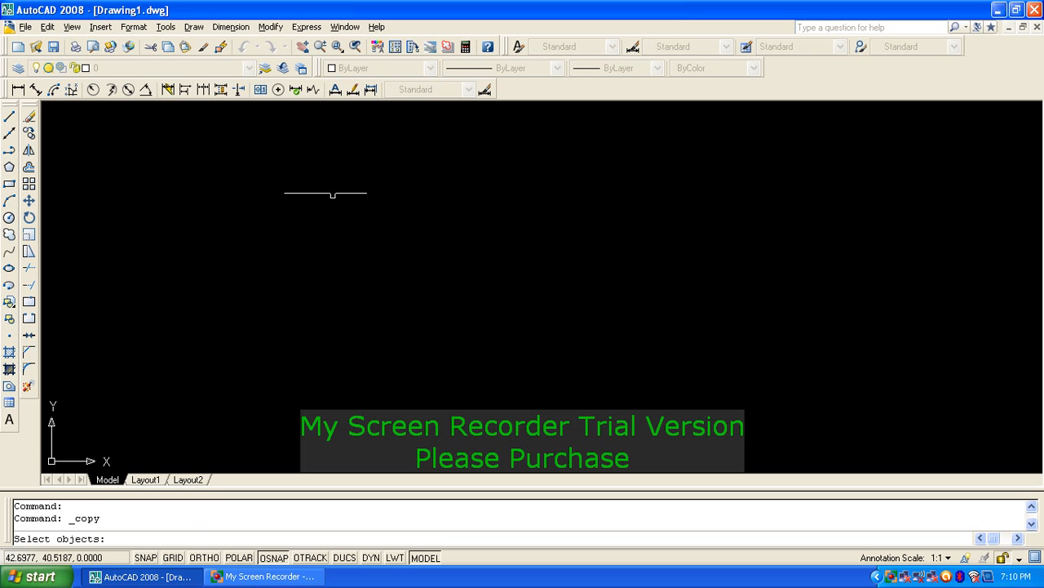
pyautogui.click(333, 194)
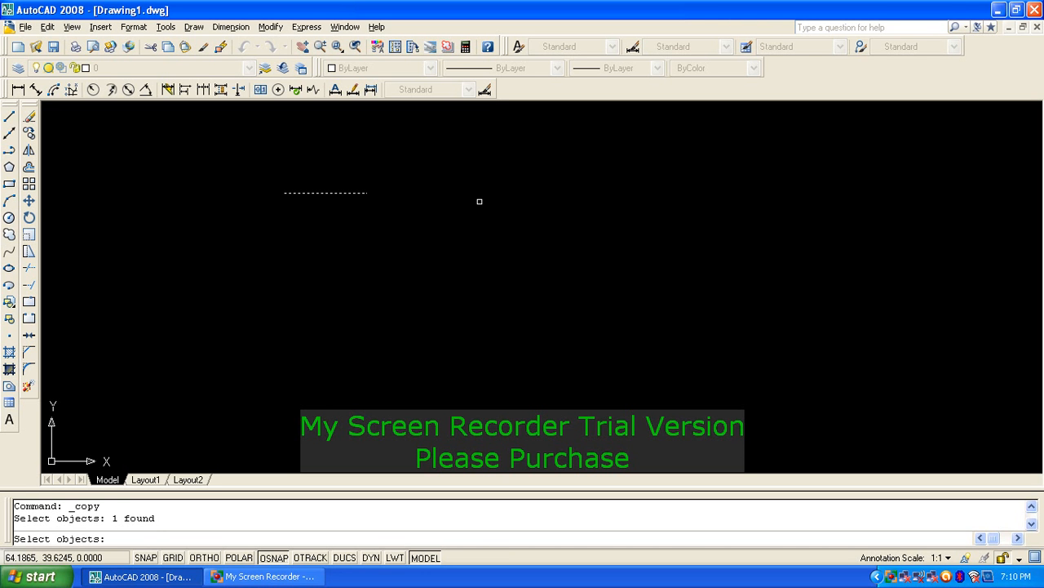
# Step: Copy the short line from its midpoint to six scattered points, mostly on the right
pyautogui.press('Return')
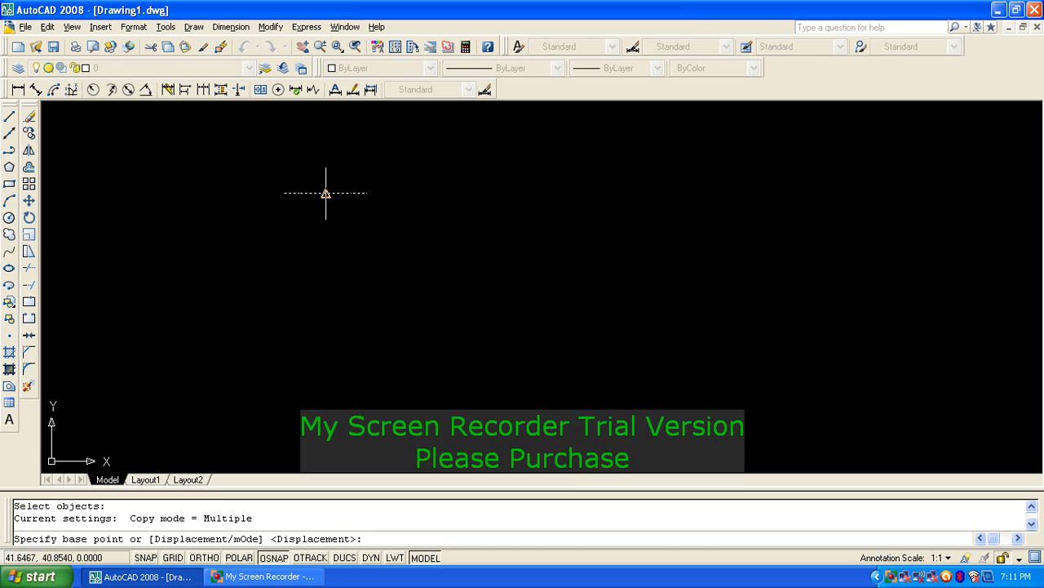
pyautogui.click(326, 192)
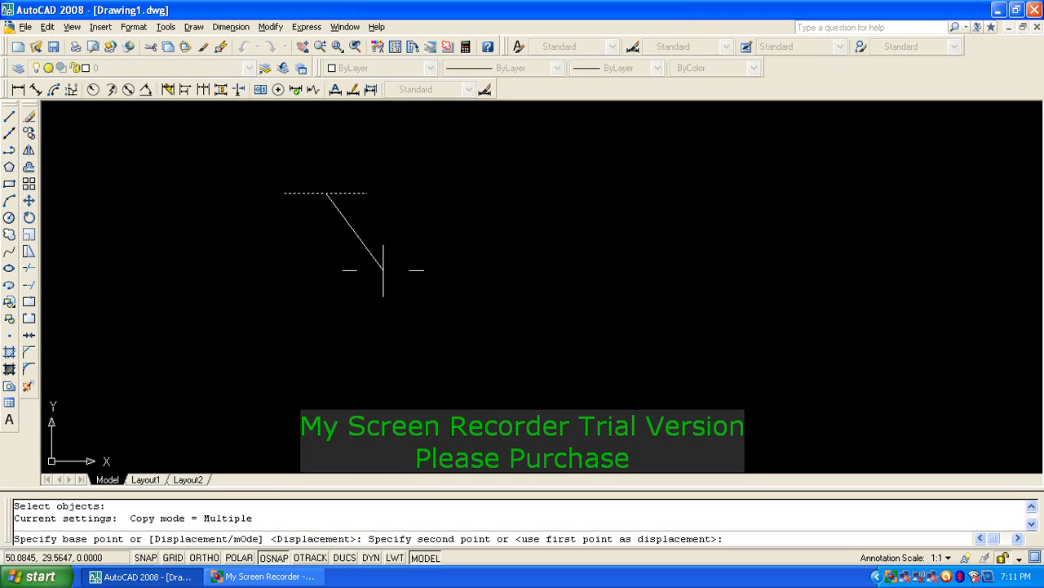
pyautogui.click(651, 291)
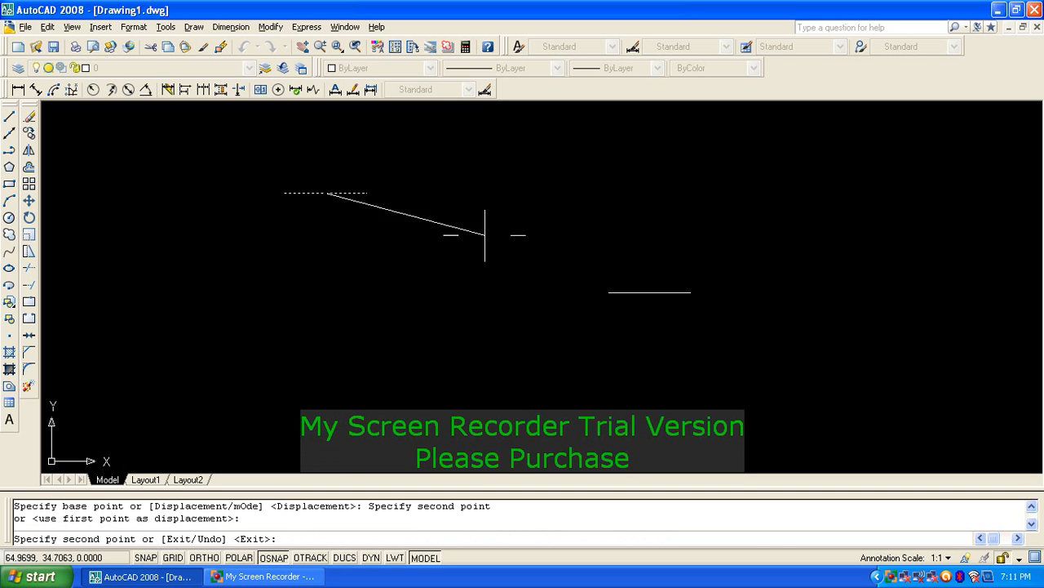
pyautogui.click(153, 235)
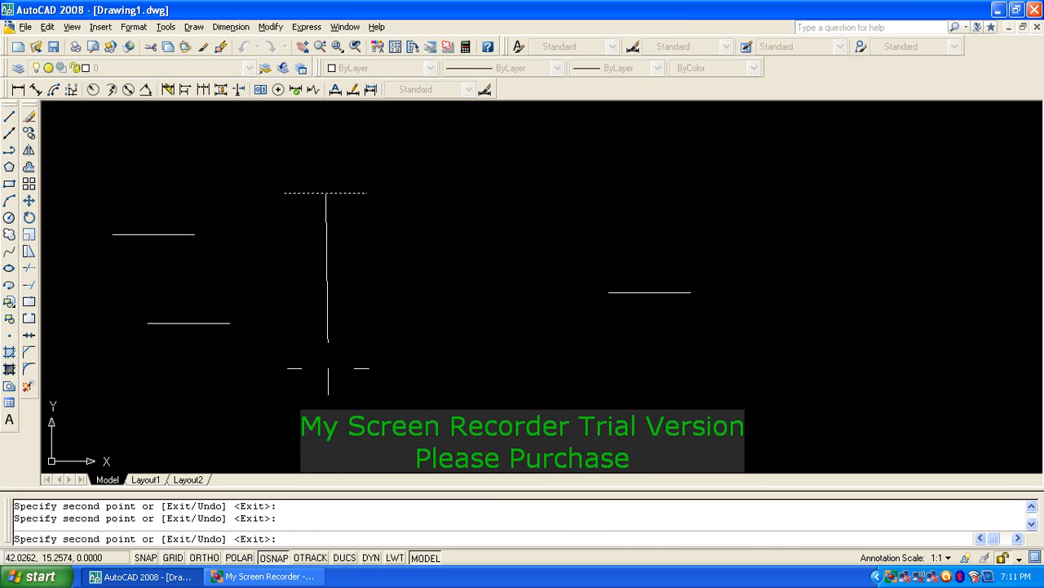
pyautogui.click(766, 150)
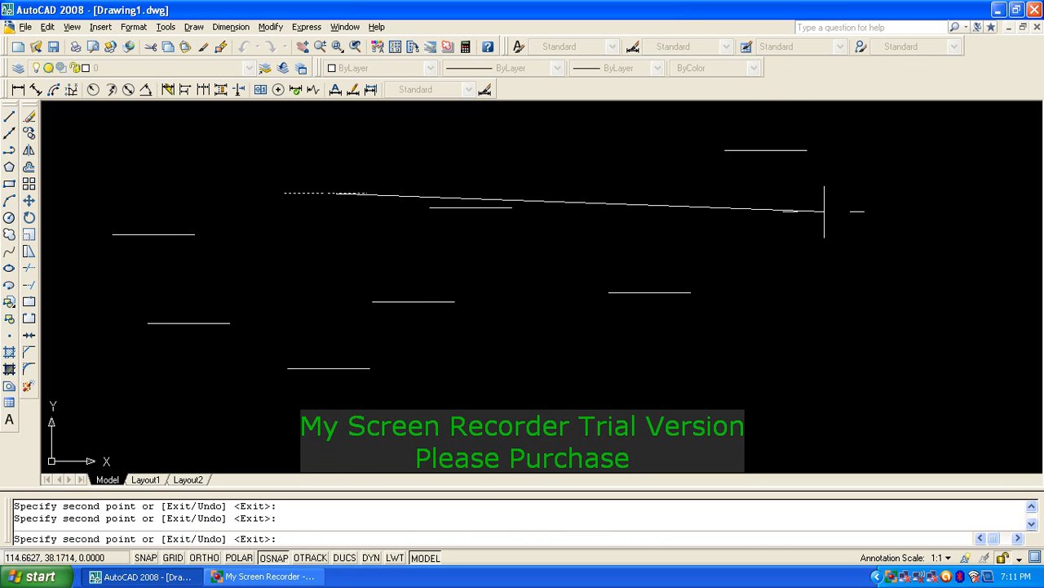
pyautogui.click(824, 211)
pyautogui.click(846, 278)
pyautogui.click(820, 323)
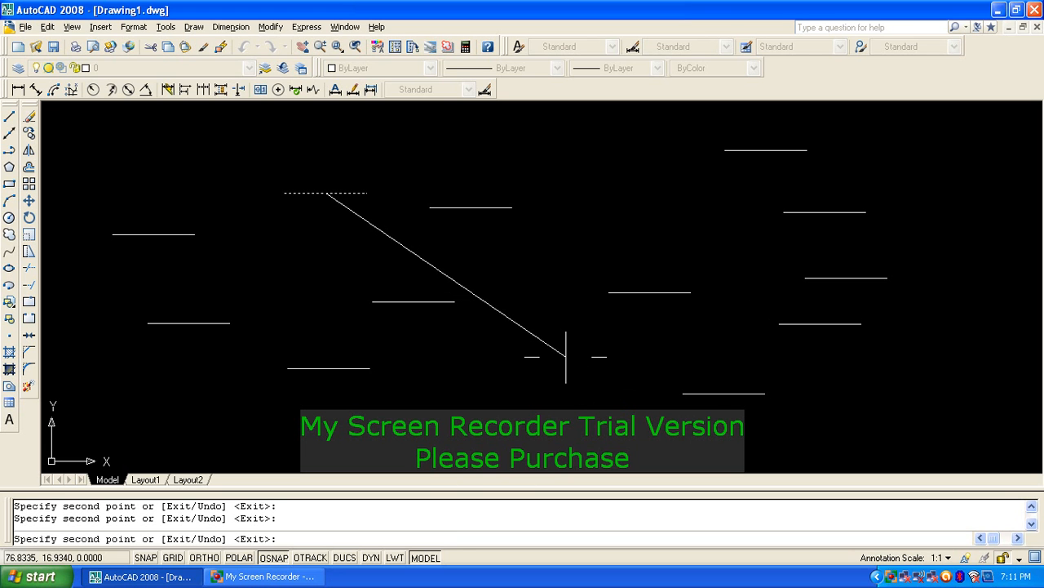
pyautogui.press('Return')
# Step: Draw a slanted line running down to the lower left near the bottom centre
pyautogui.write('l')
pyautogui.press('Return')
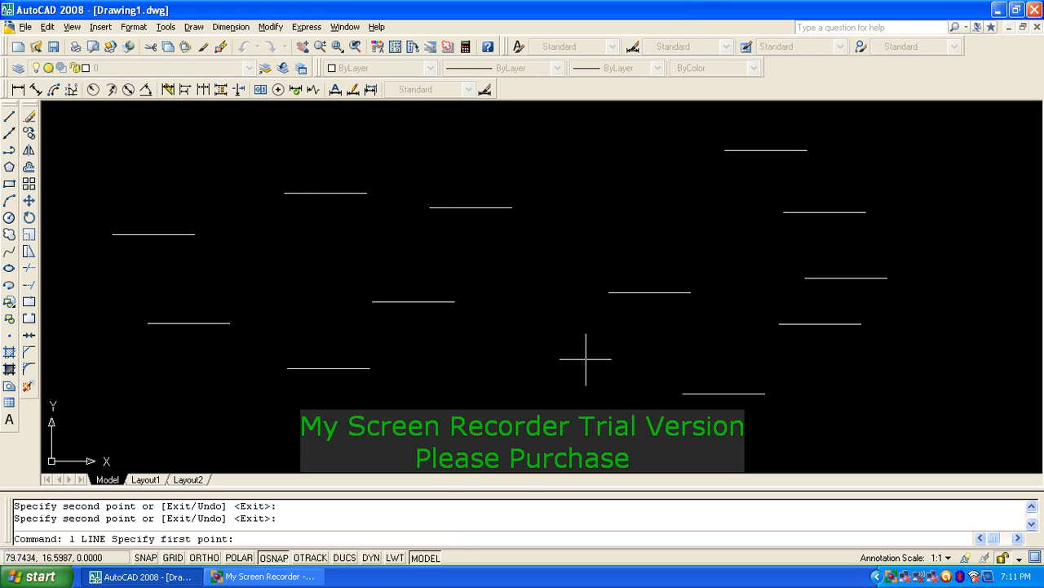
pyautogui.click(566, 338)
pyautogui.click(491, 453)
pyautogui.press('Return')
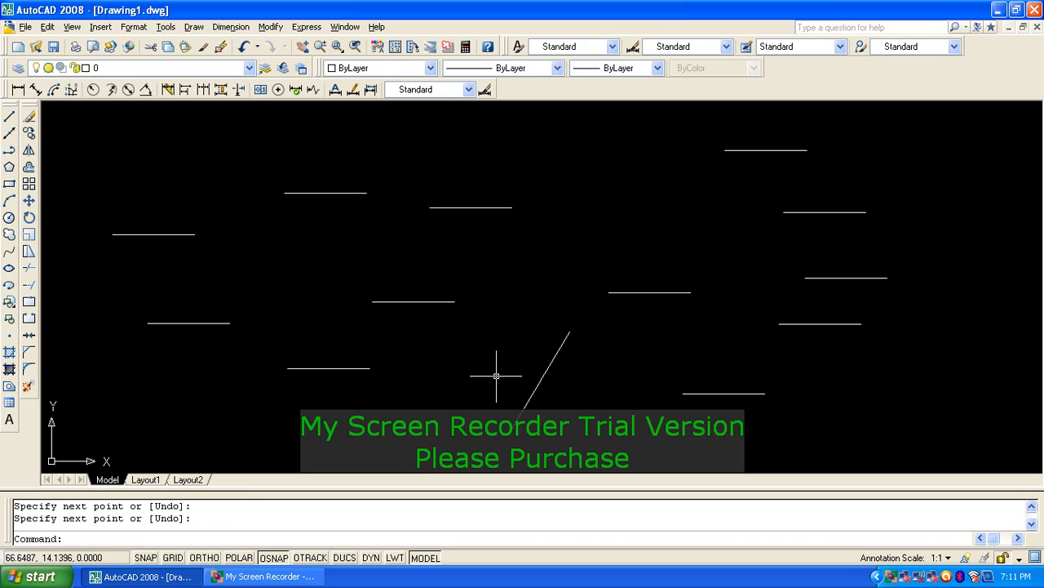
# Step: Copy the top-centre short line from its right end onto the slanted line's top end
pyautogui.write('co')
pyautogui.press('Return')
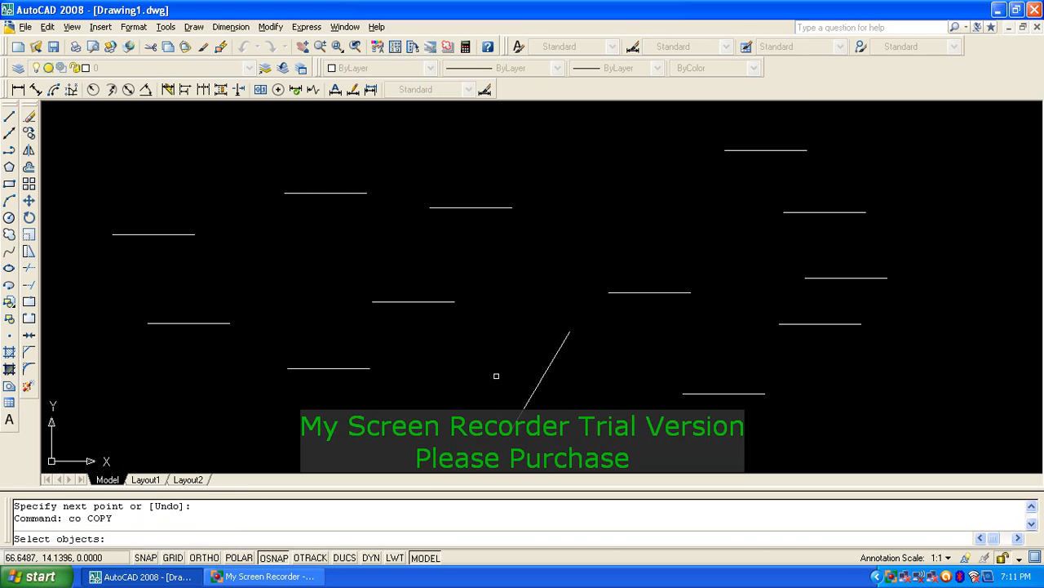
pyautogui.click(468, 206)
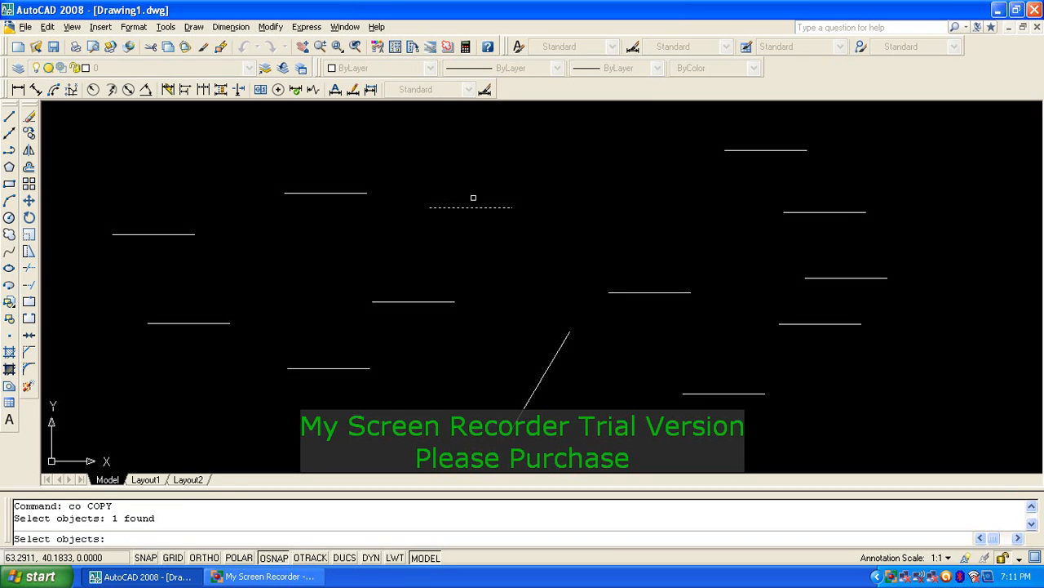
pyautogui.press('Return')
pyautogui.click(511, 207)
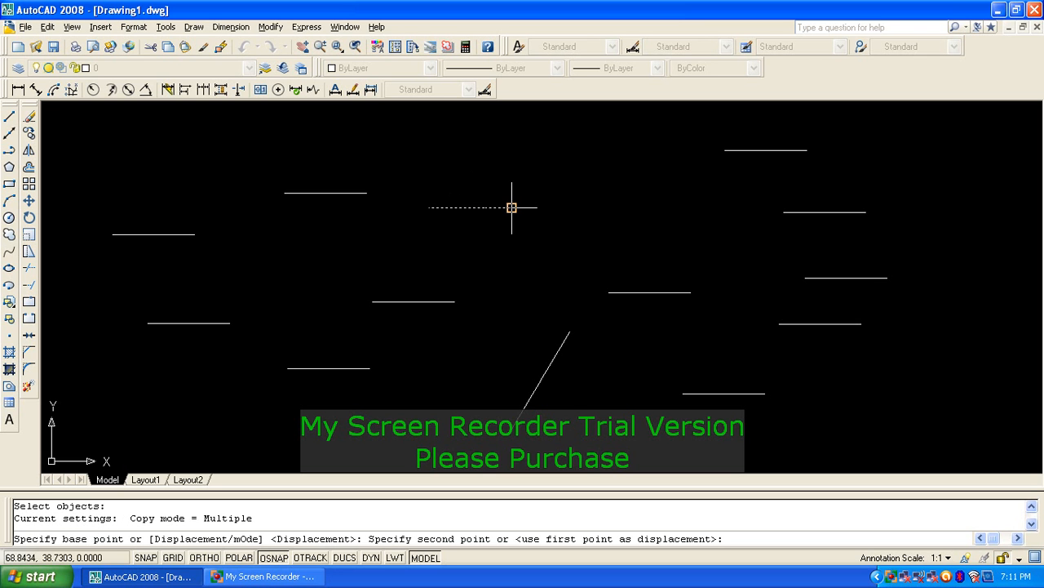
pyautogui.click(570, 332)
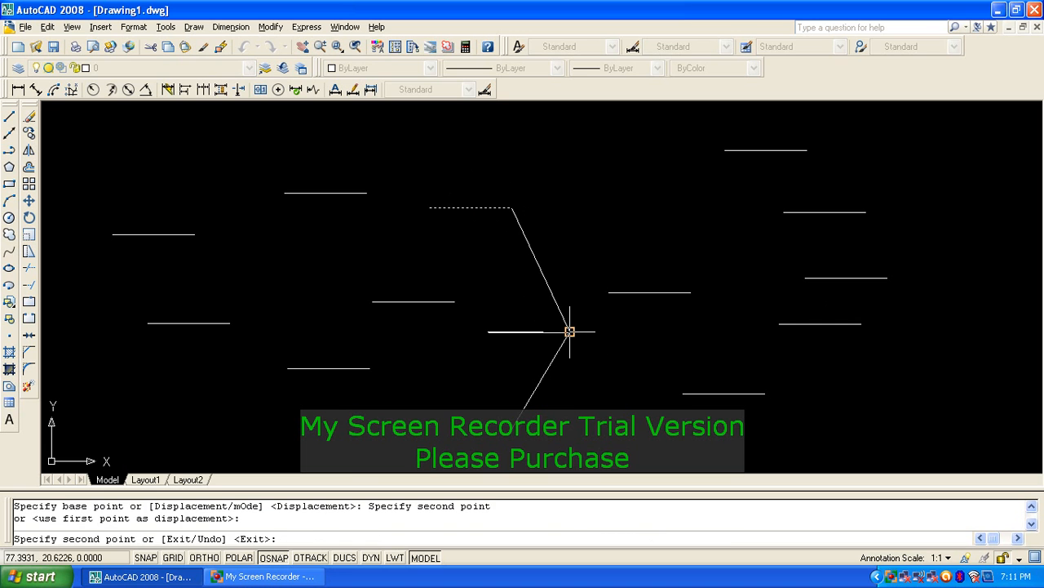
pyautogui.press('Return')
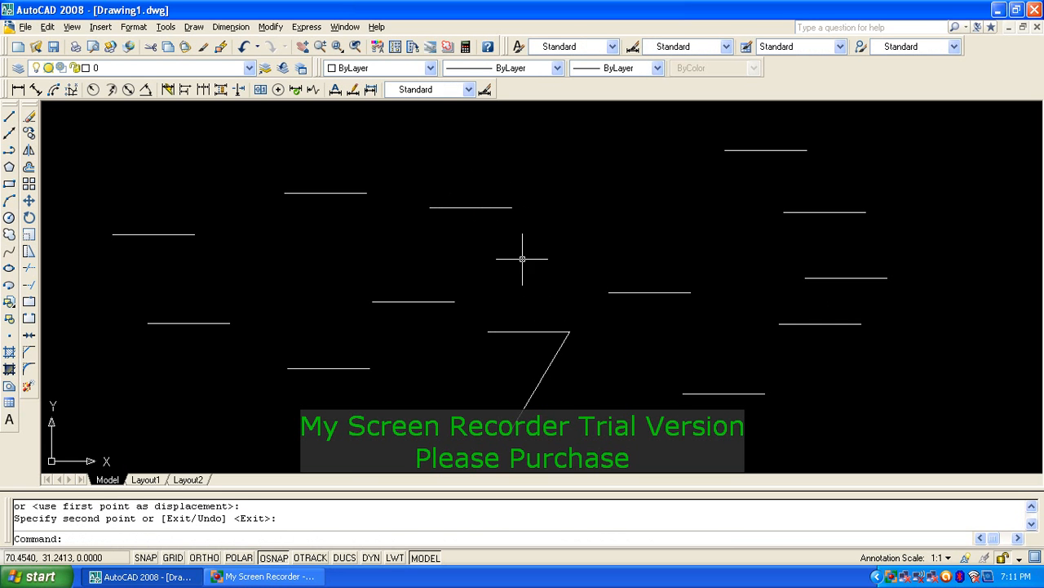
# Step: Erase the attached short line and the short lines on the right side
pyautogui.write('e')
pyautogui.press('Return')
pyautogui.click(539, 337)
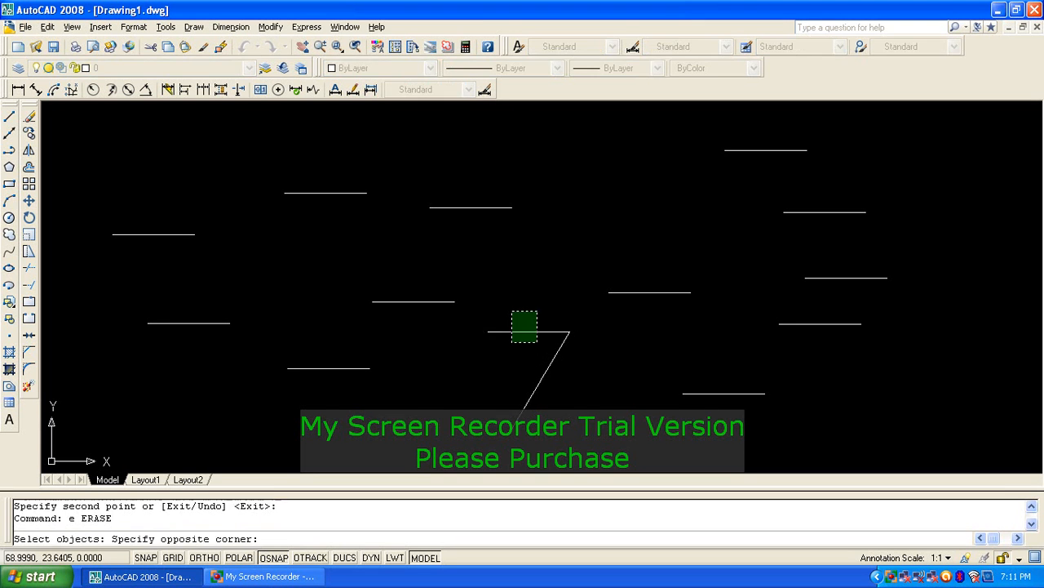
pyautogui.click(508, 307)
pyautogui.press('Return')
pyautogui.write('e')
pyautogui.press('Return')
pyautogui.click(824, 410)
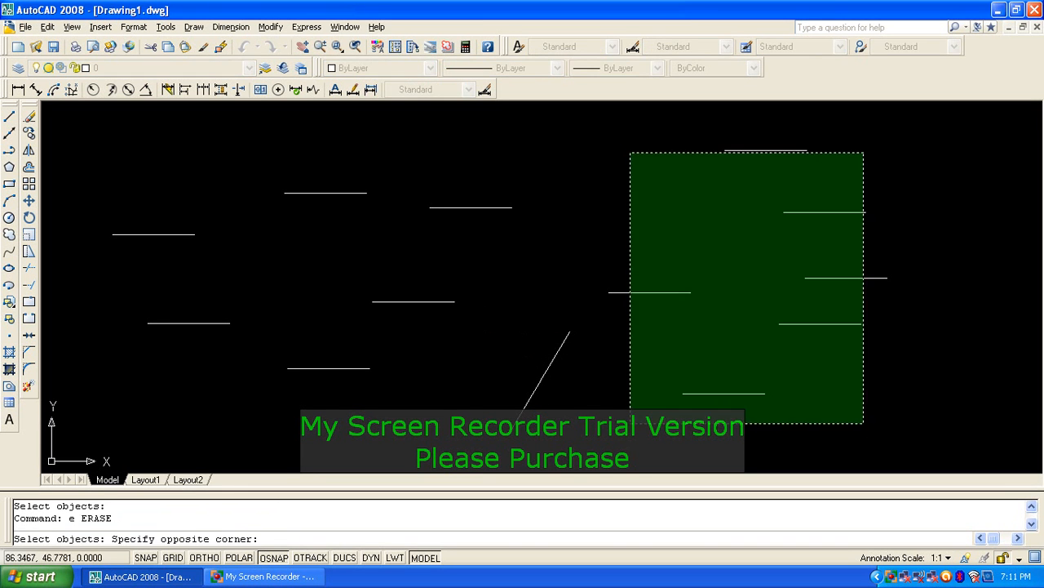
pyautogui.click(630, 145)
pyautogui.press('Return')
# Step: Erase the left-side short lines and the middle short line
pyautogui.press('Return')
pyautogui.click(351, 400)
pyautogui.click(177, 191)
pyautogui.press('Return')
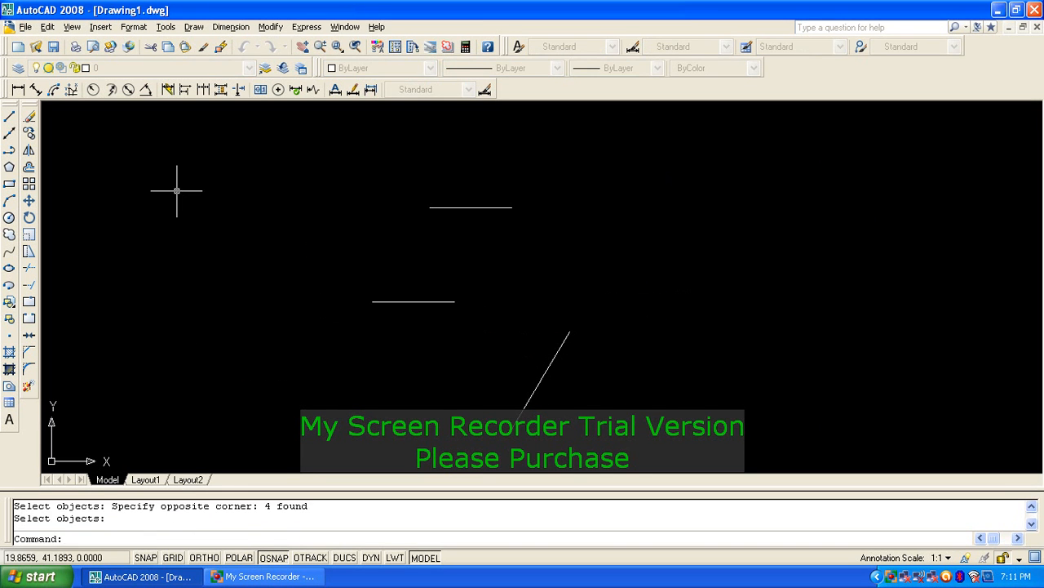
pyautogui.press('Return')
pyautogui.click(394, 343)
pyautogui.click(390, 327)
pyautogui.click(379, 299)
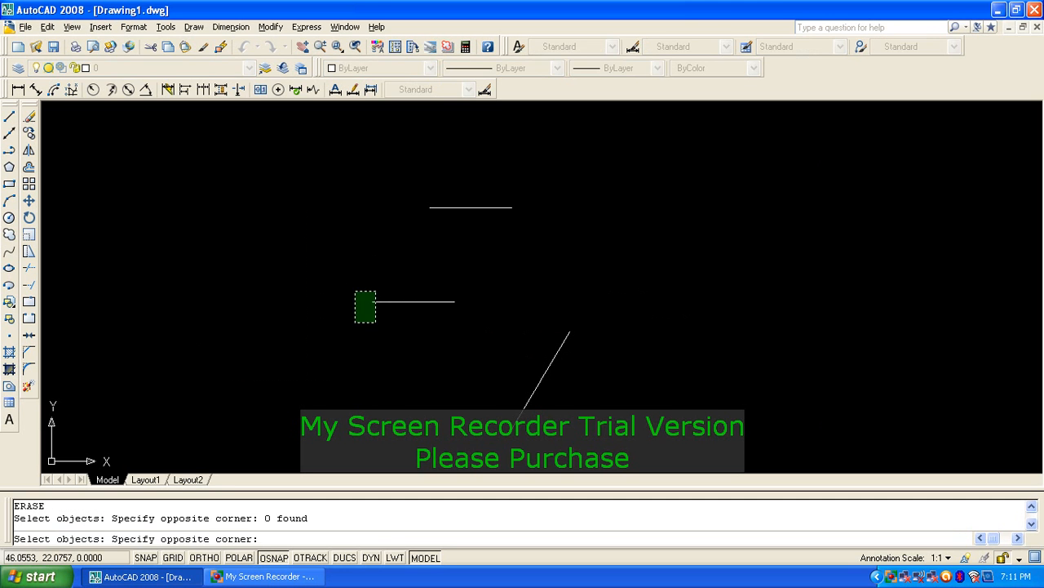
pyautogui.click(351, 319)
pyautogui.press('Return')
pyautogui.press('Escape')
pyautogui.press('Escape')
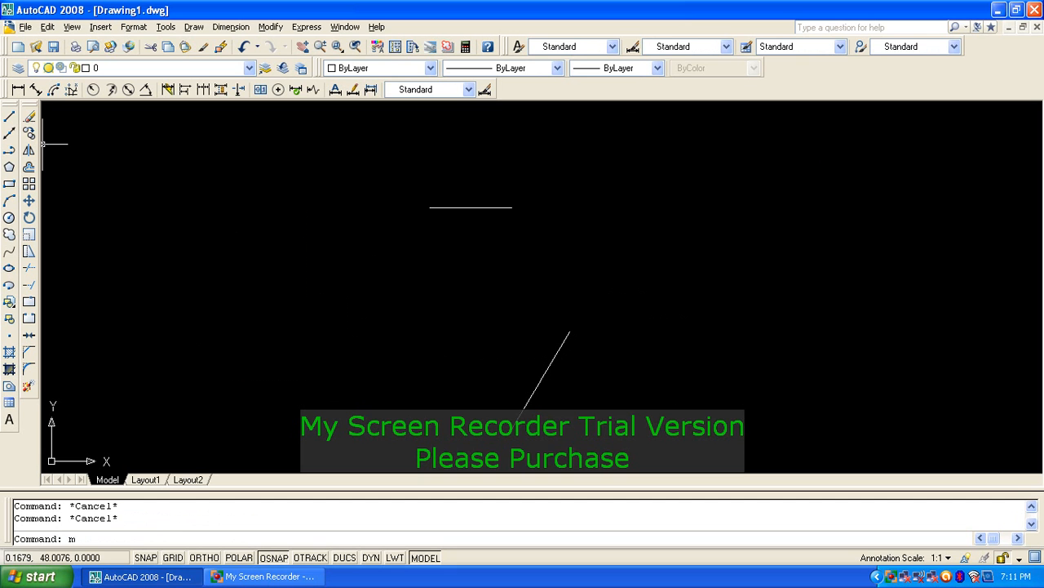
# Step: Move the upper short line from its right end onto the slanted line's top end, forming a 7
pyautogui.write('m')
pyautogui.press('Return')
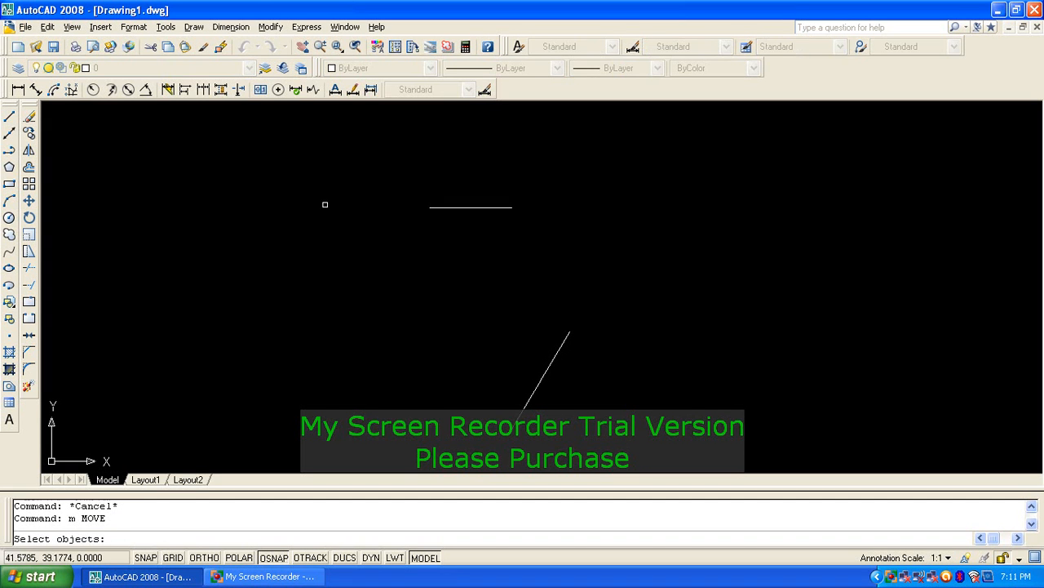
pyautogui.click(477, 210)
pyautogui.click(467, 201)
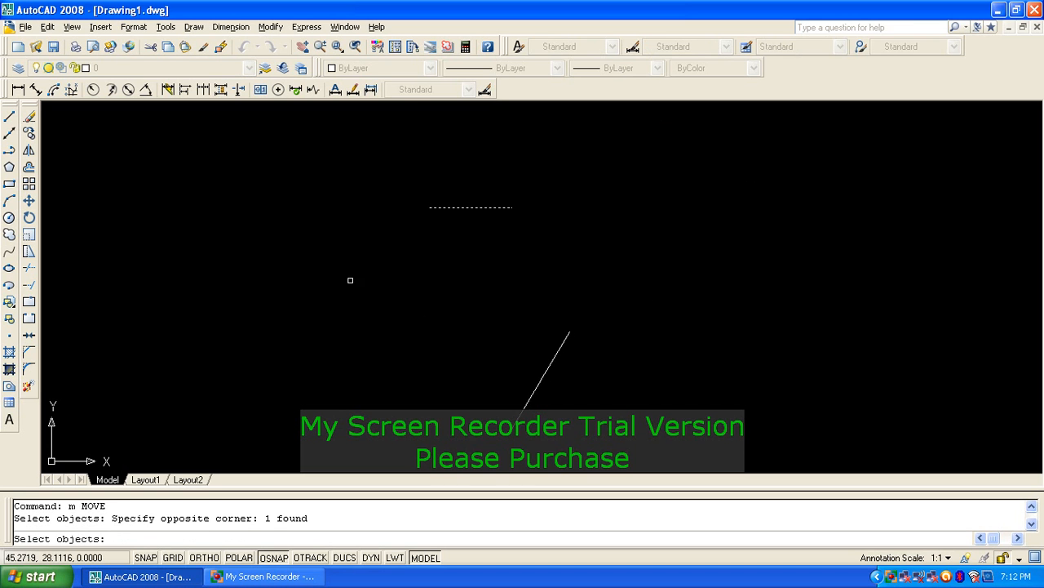
pyautogui.press('Return')
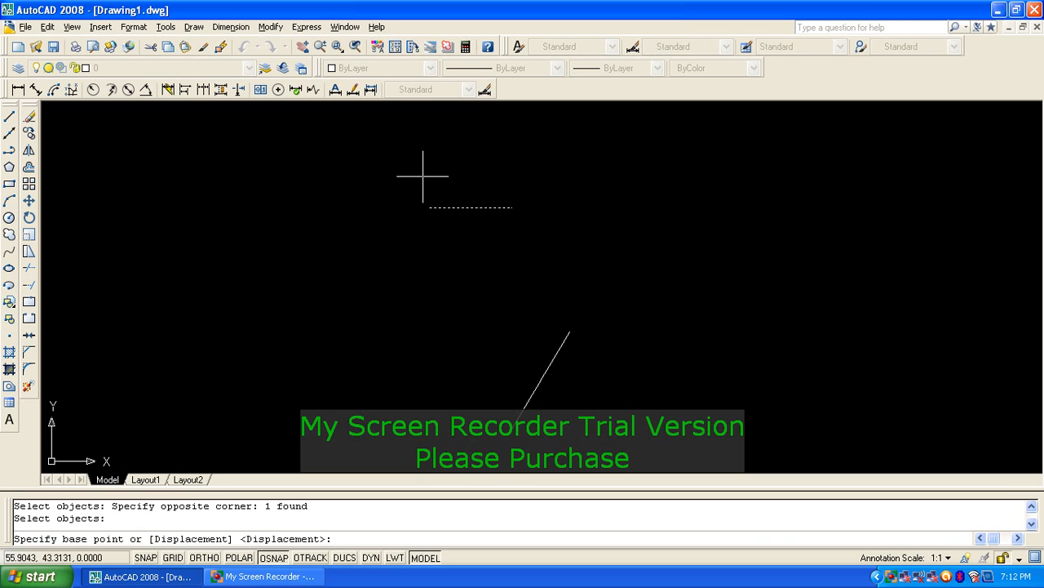
pyautogui.click(511, 208)
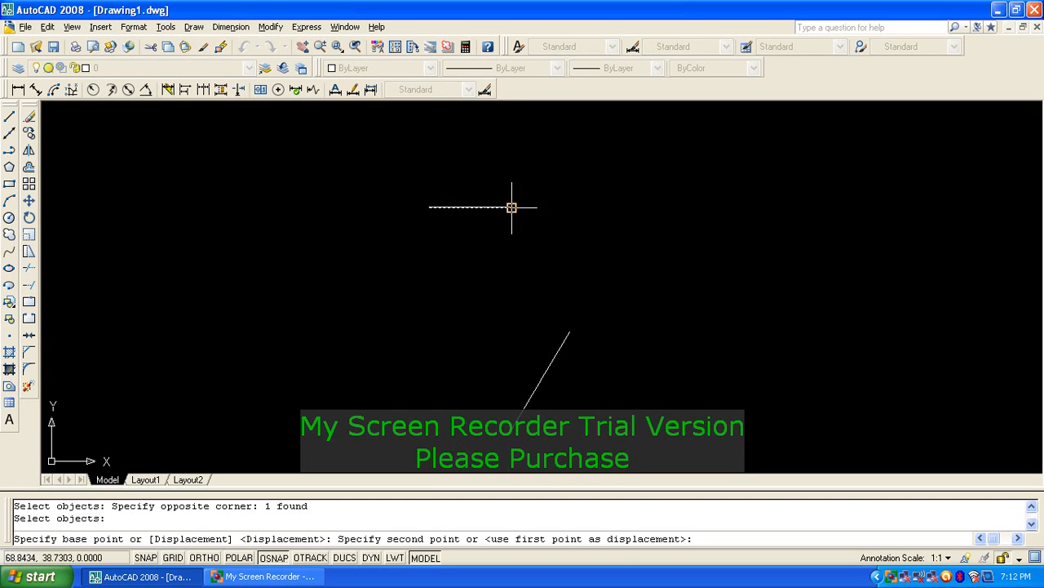
pyautogui.click(570, 331)
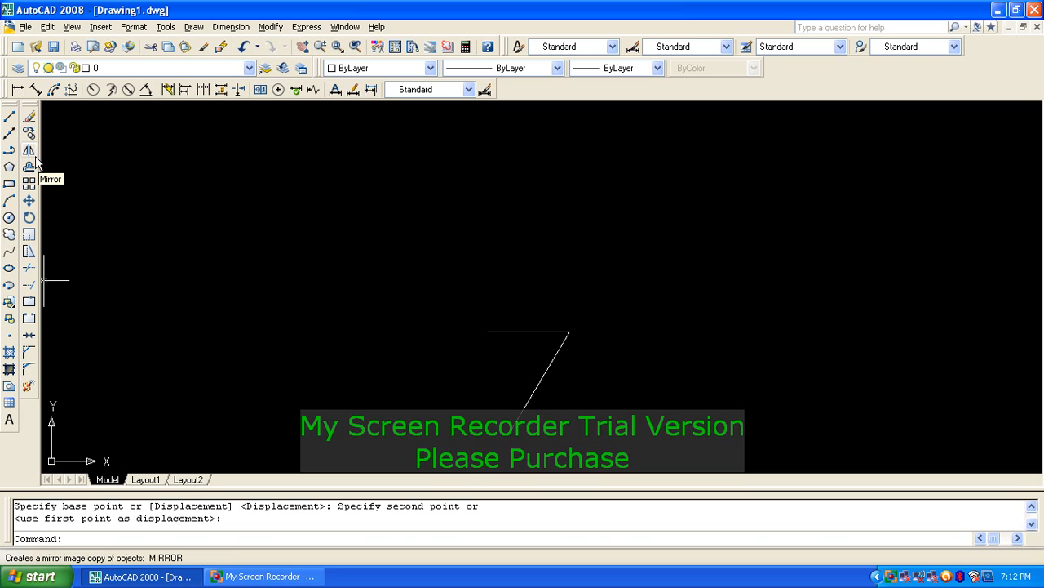
# Step: Mirror both lines of the 7 across a vertical axis to its right, keeping the originals
pyautogui.write('mi')
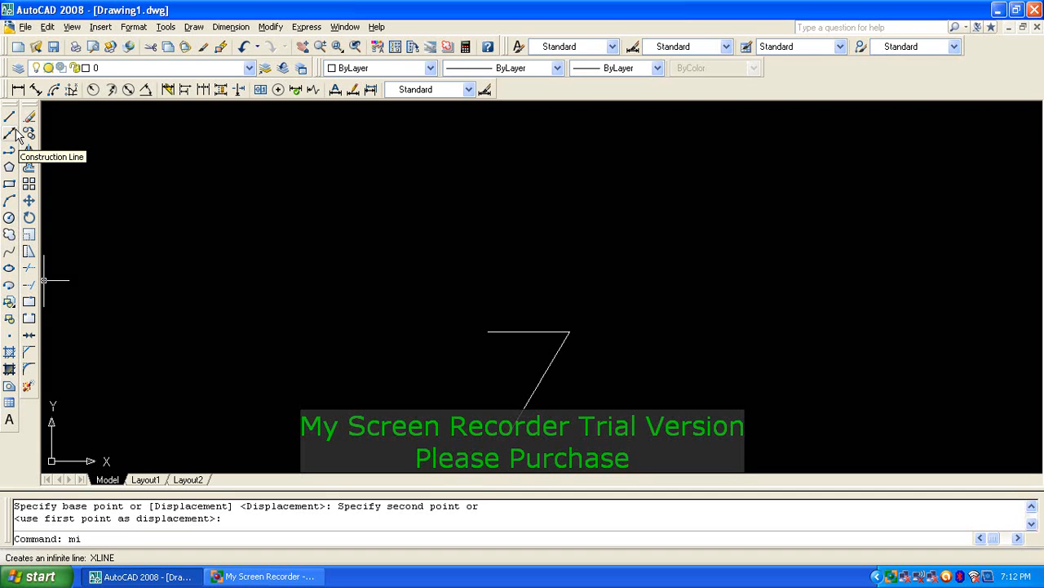
pyautogui.press('Return')
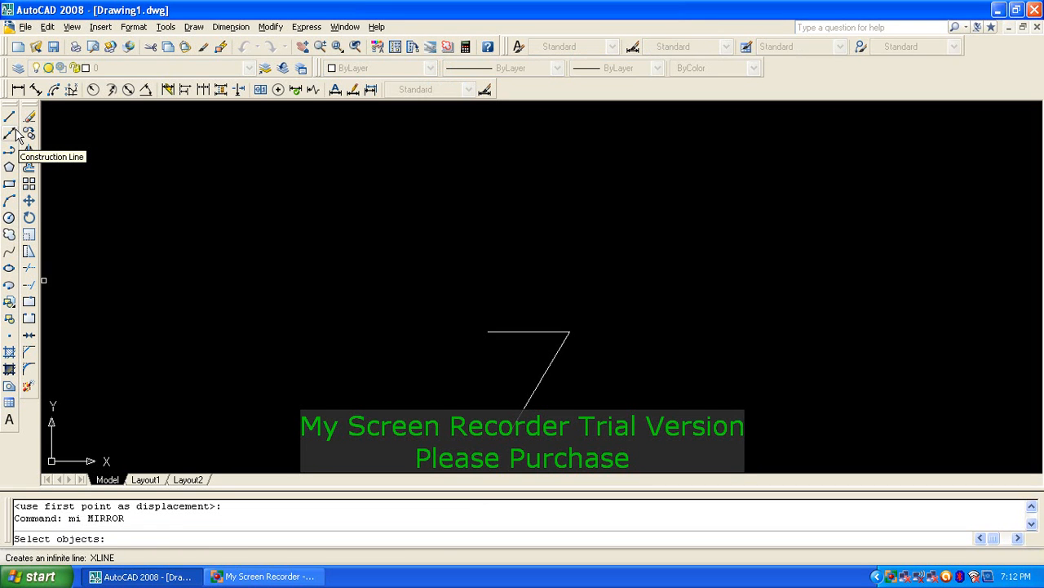
pyautogui.click(596, 314)
pyautogui.click(546, 352)
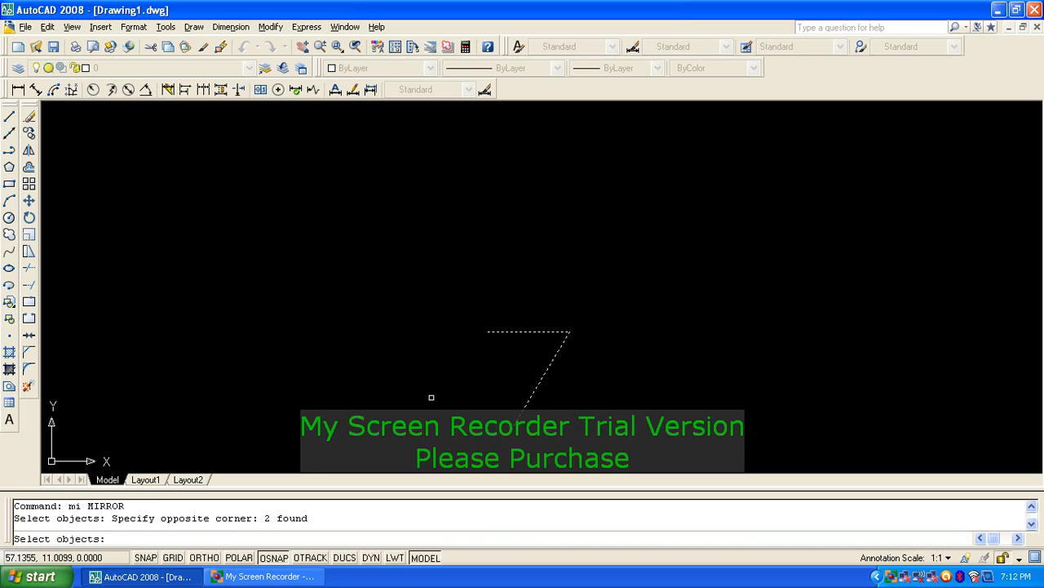
pyautogui.press('Return')
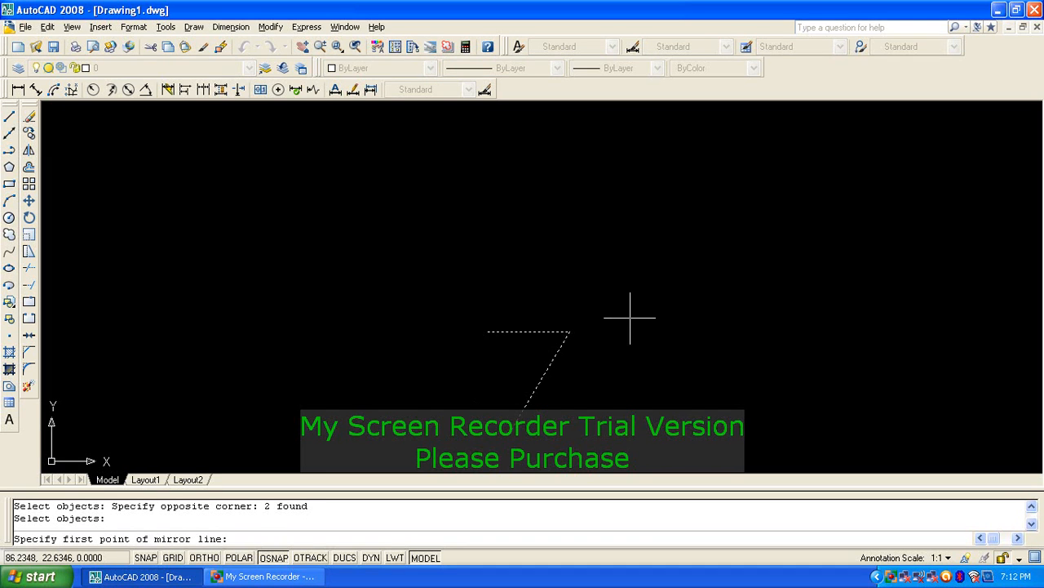
pyautogui.click(622, 234)
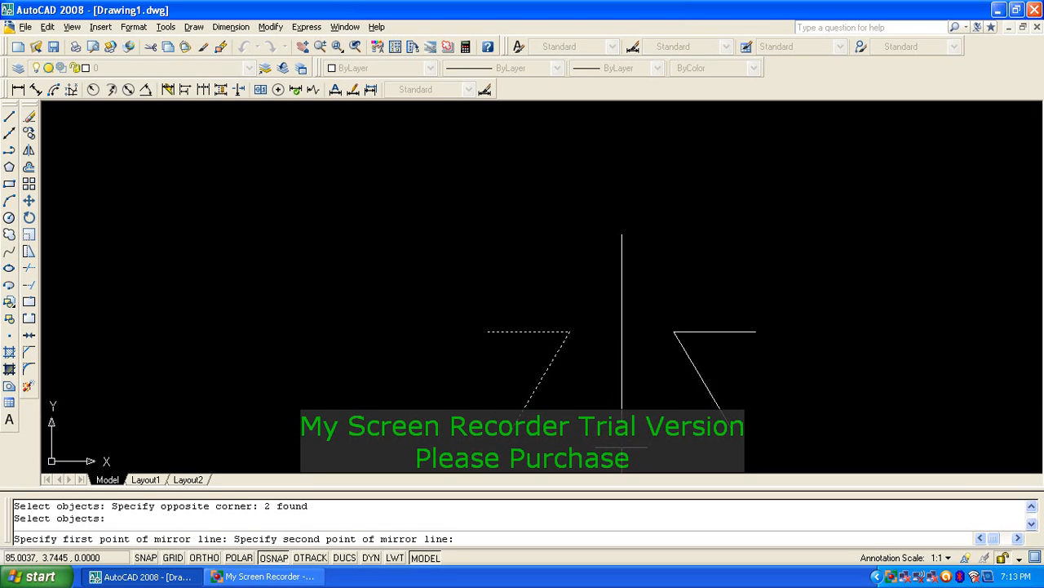
pyautogui.click(622, 446)
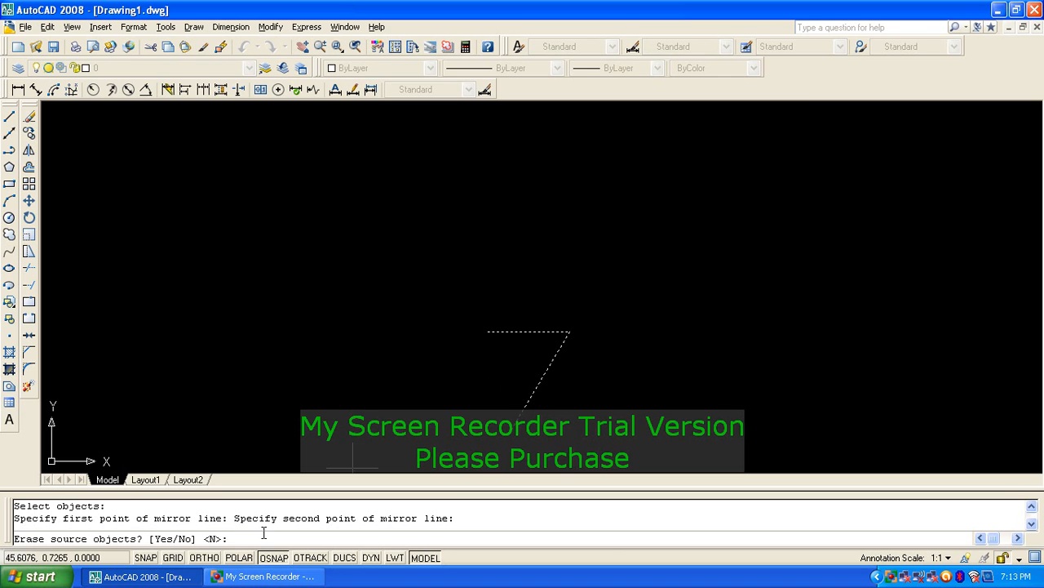
pyautogui.press('Return')
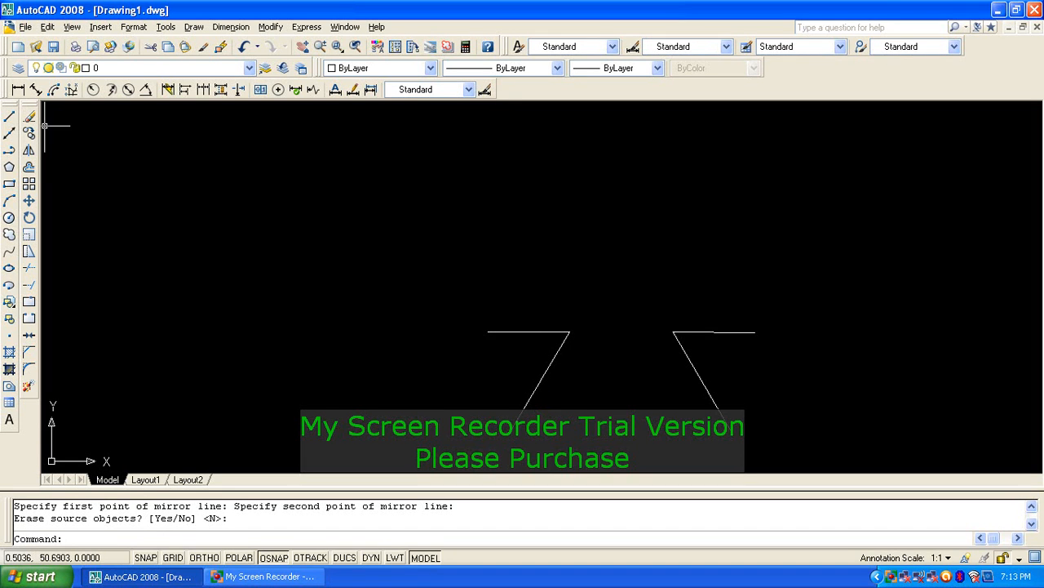
pyautogui.write('l')
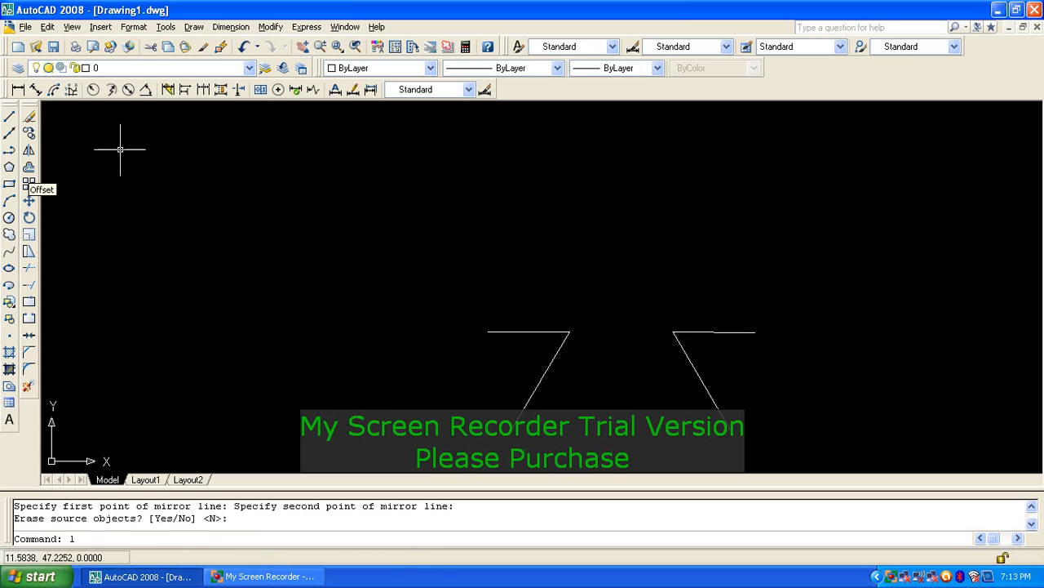
pyautogui.press('Return')
pyautogui.click(205, 160)
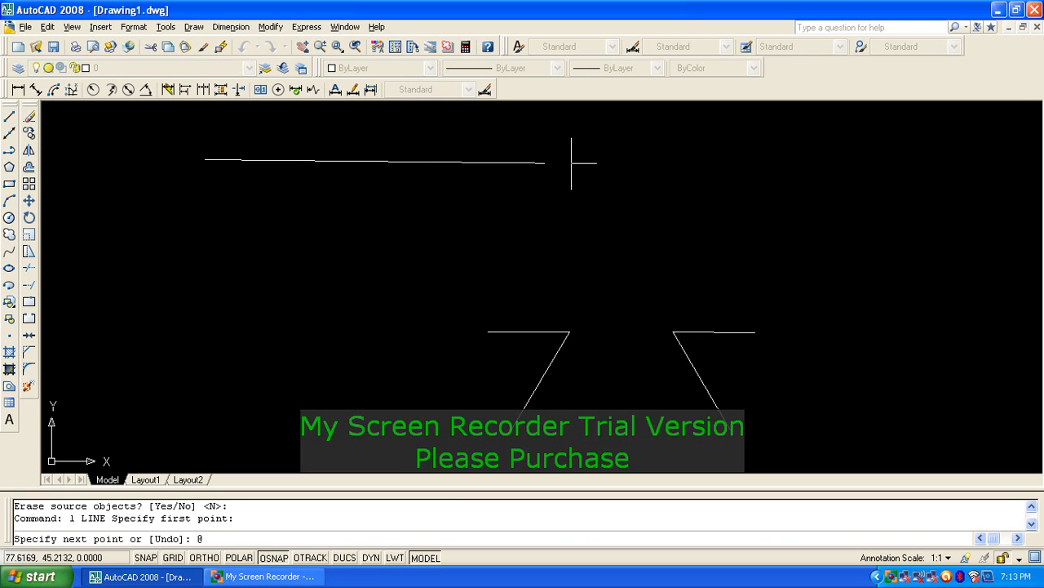
pyautogui.write('60<')
pyautogui.press('Return')
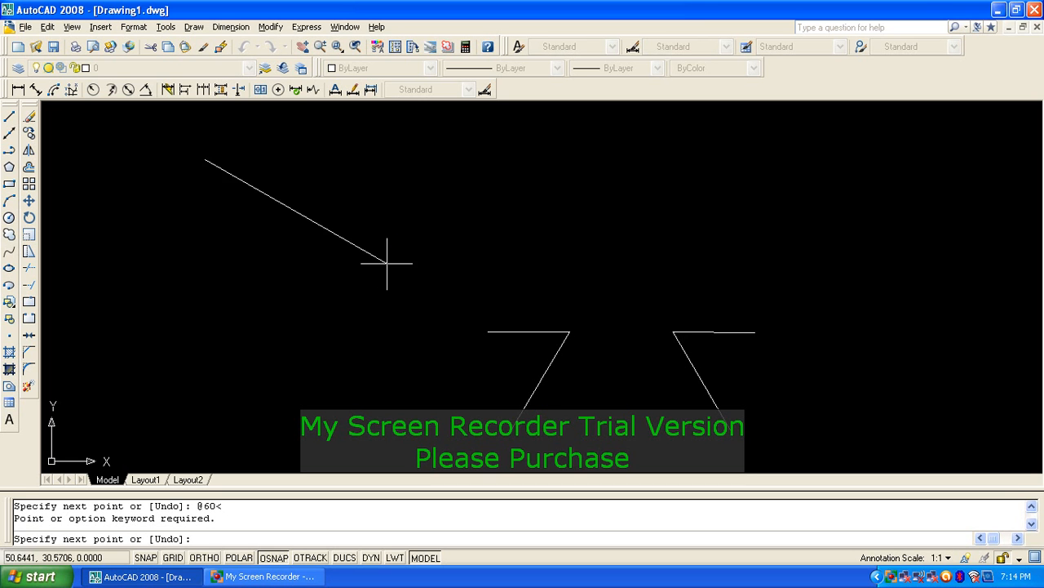
pyautogui.write('@60')
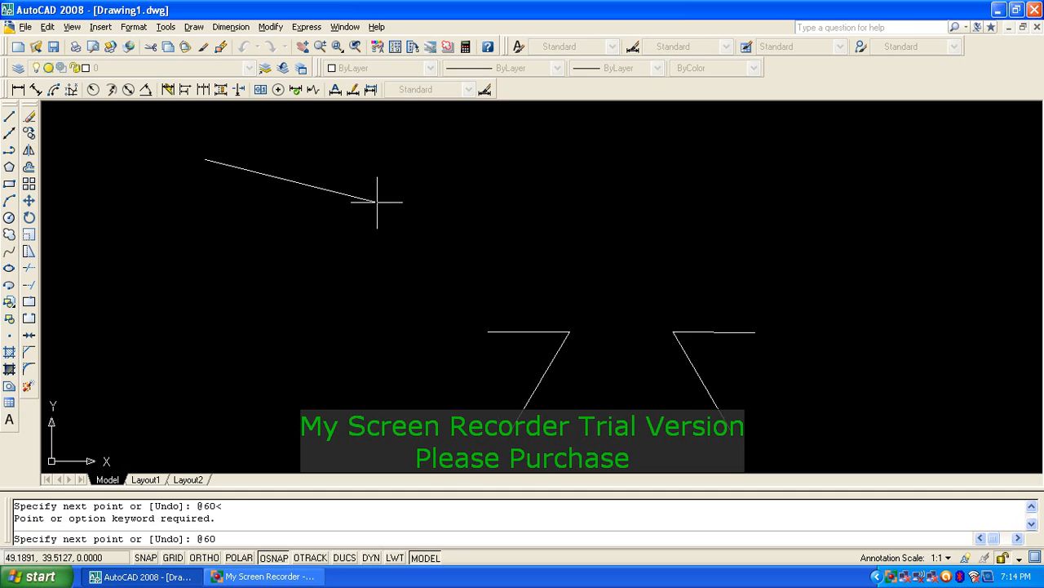
pyautogui.write('<0')
pyautogui.press('Return')
pyautogui.press('Return')
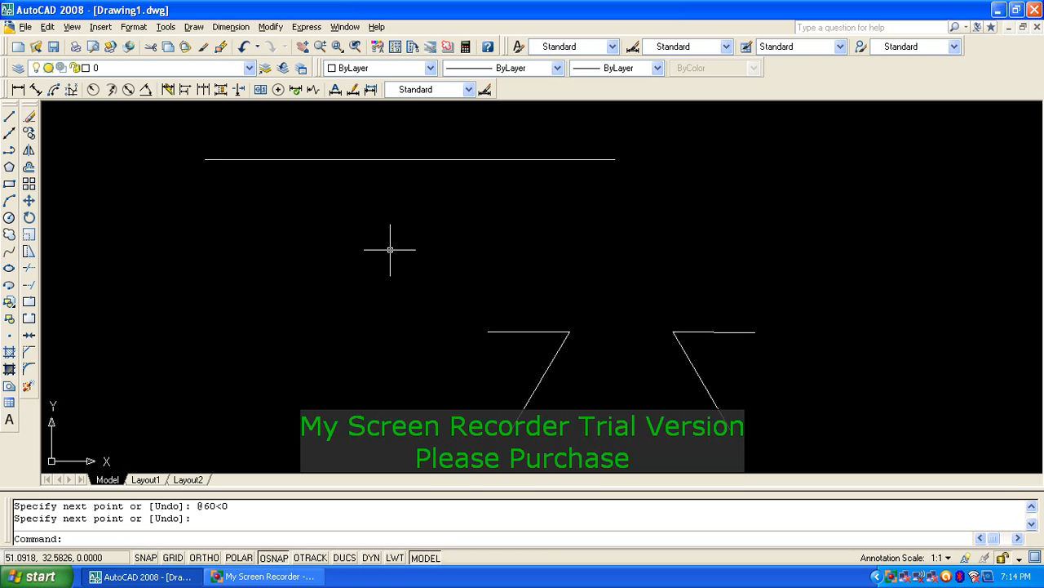
pyautogui.write('o')
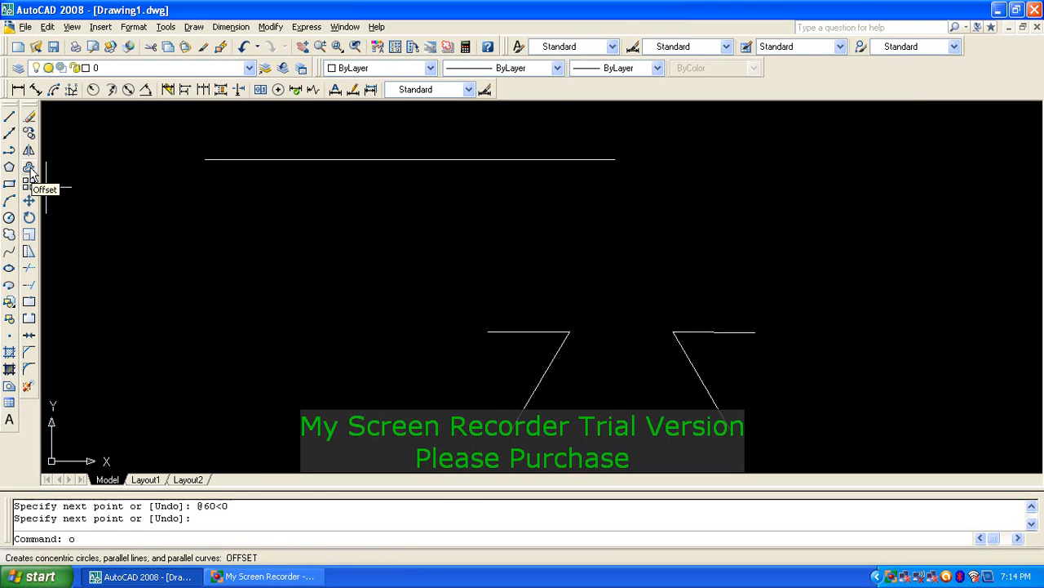
# Step: Offset the 60-unit line by a distance of 10 to create a parallel line below it
pyautogui.press('Return')
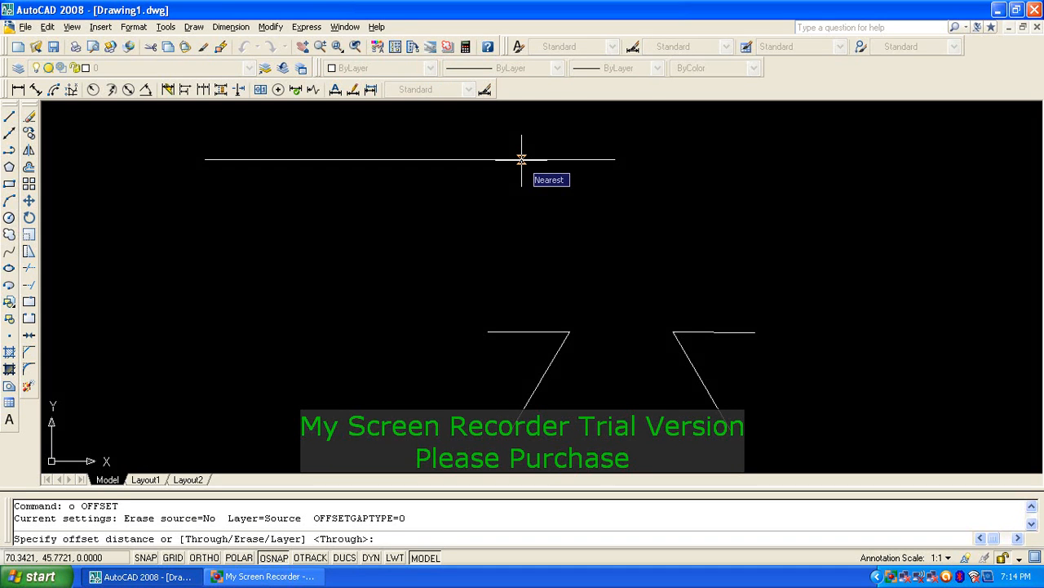
pyautogui.write('10')
pyautogui.press('Return')
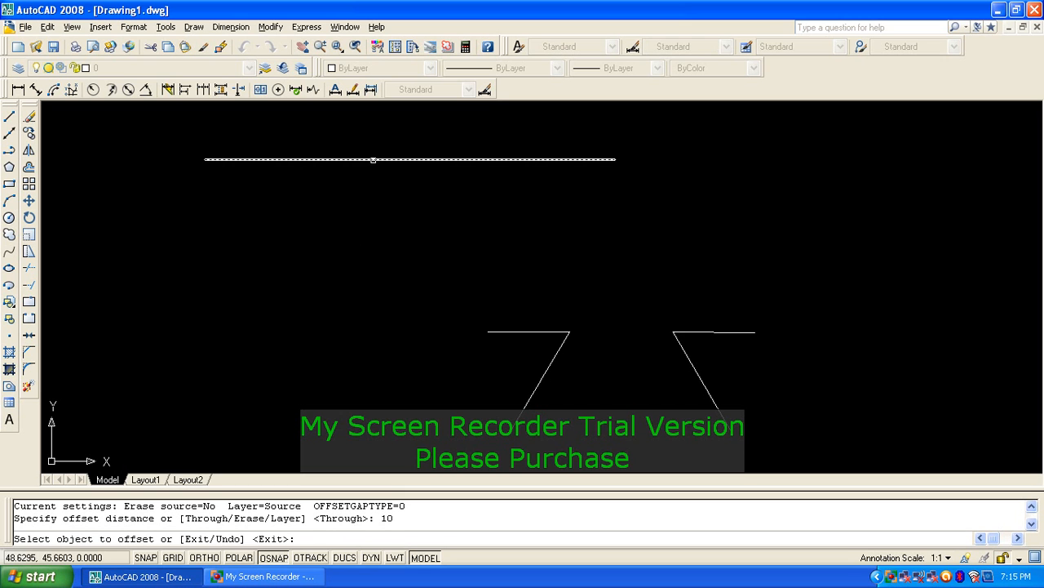
pyautogui.click(373, 158)
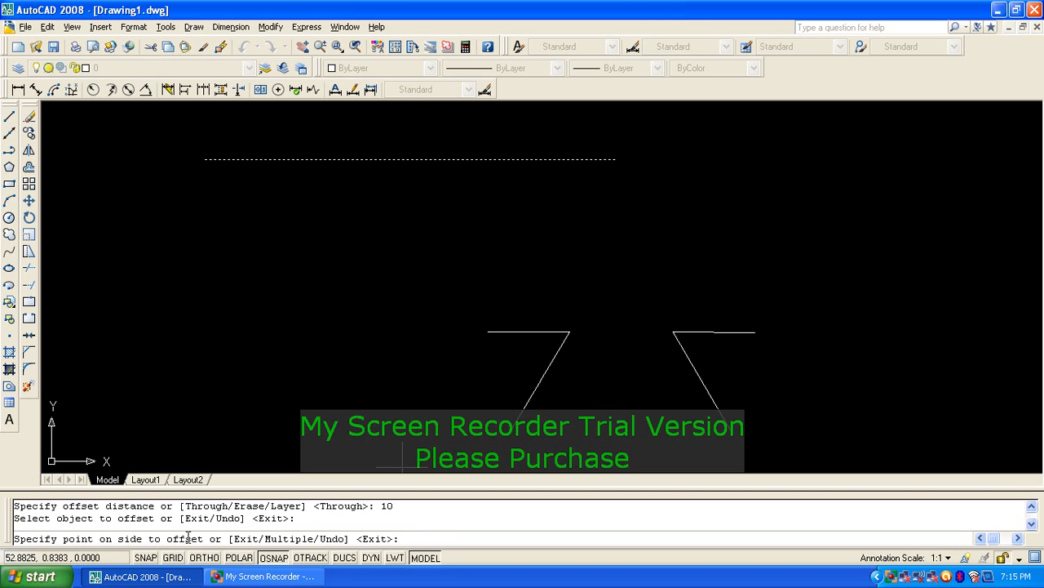
pyautogui.moveTo(412, 215); pyautogui.dragTo(475, 281, button='middle')
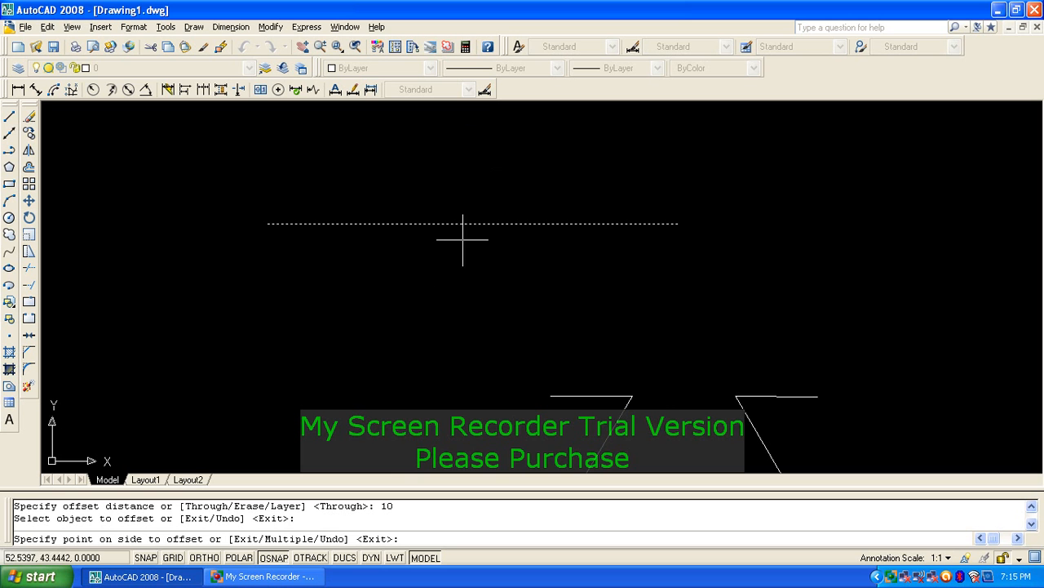
pyautogui.click(461, 314)
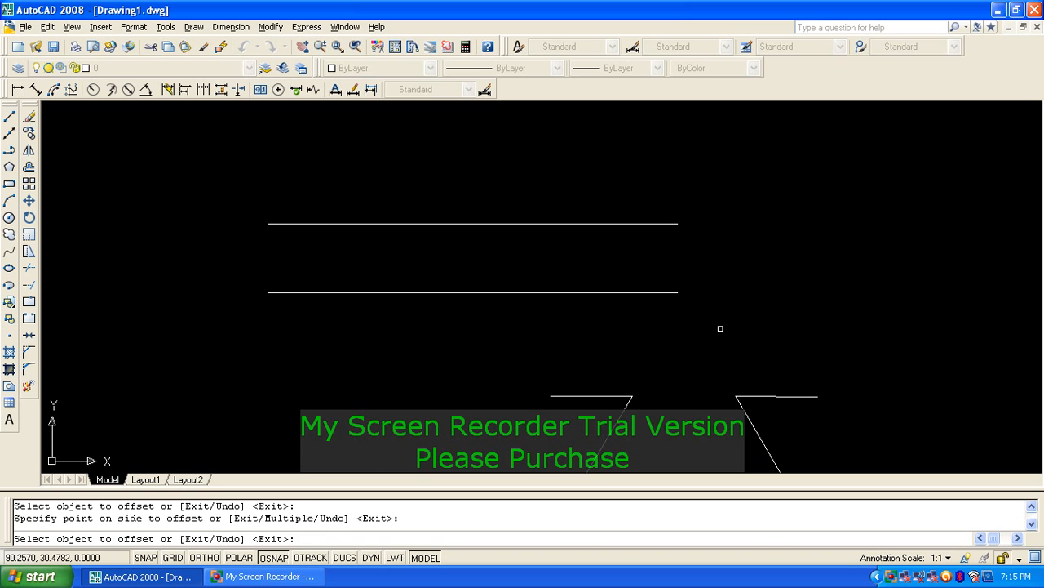
pyautogui.press('Return')
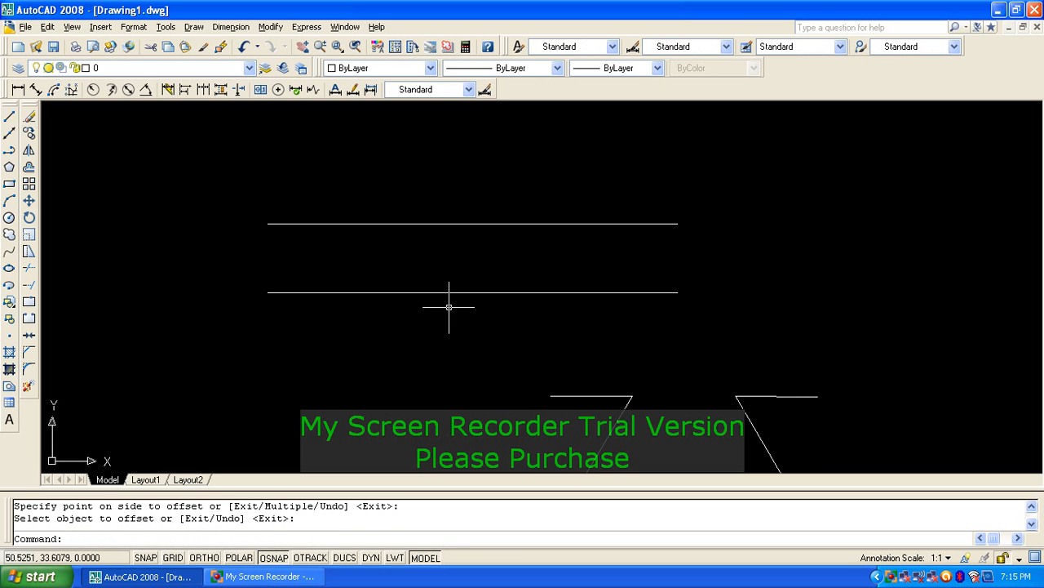
pyautogui.write('i')
pyautogui.press('Return')
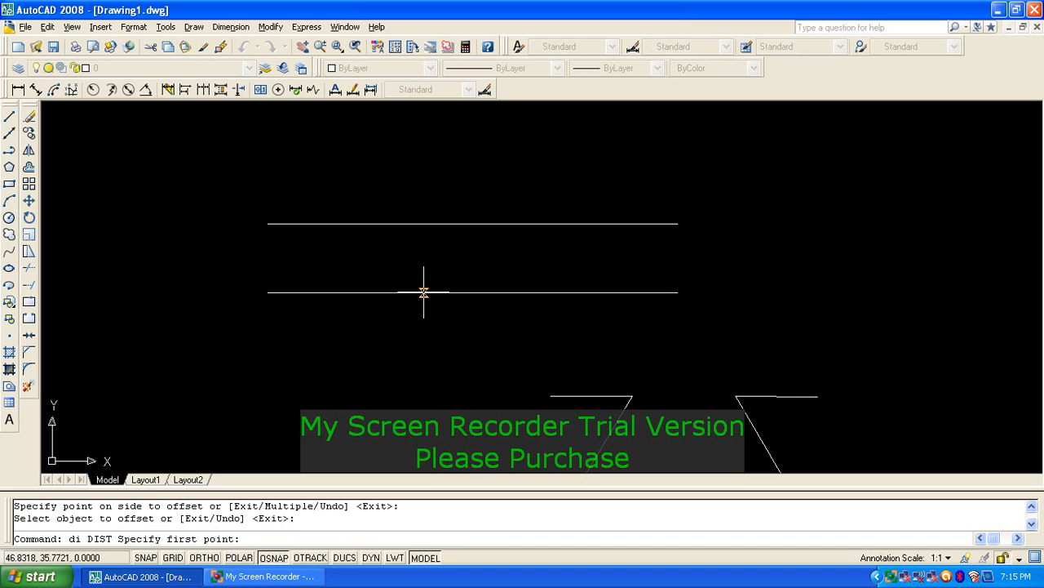
# Step: Measure between the lower and upper parallel lines with DIST, reading 10.0000 at 90 degrees
pyautogui.click(422, 291)
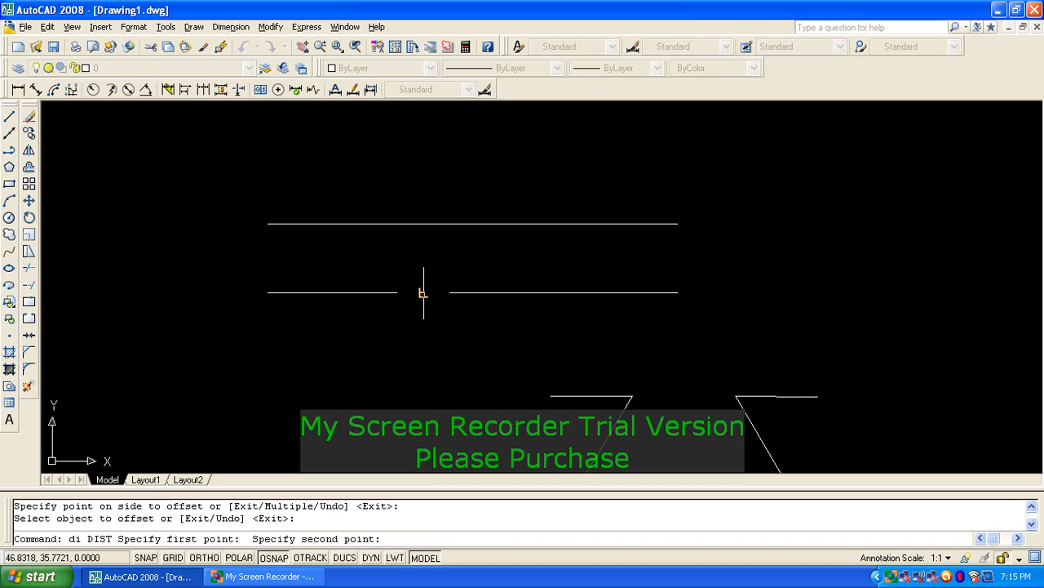
pyautogui.click(423, 223)
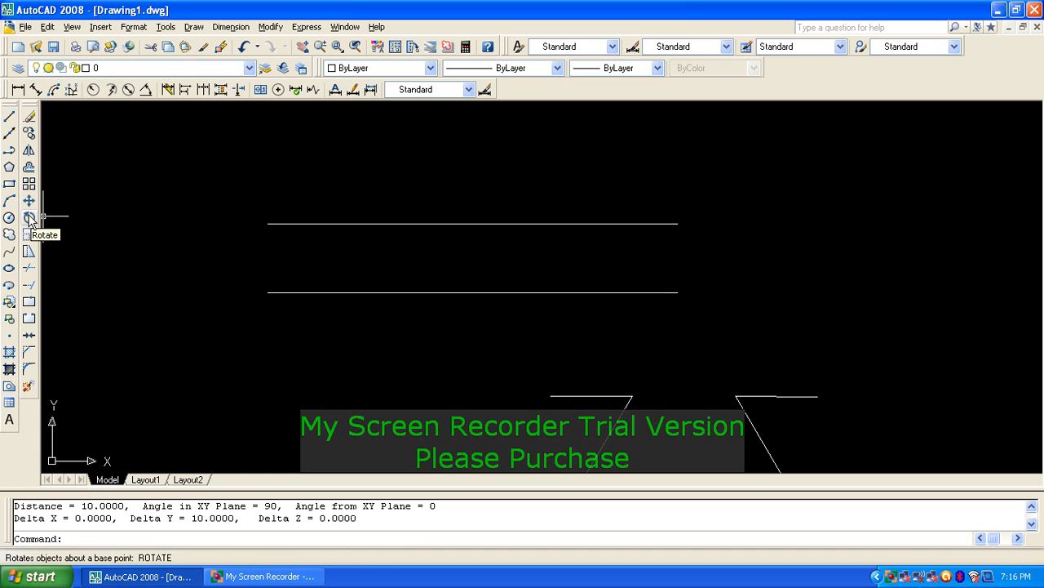
# Step: Rotate the lower 60-unit line by 40 degrees about its midpoint so it crosses the upper line
pyautogui.write('o')
pyautogui.press('Return')
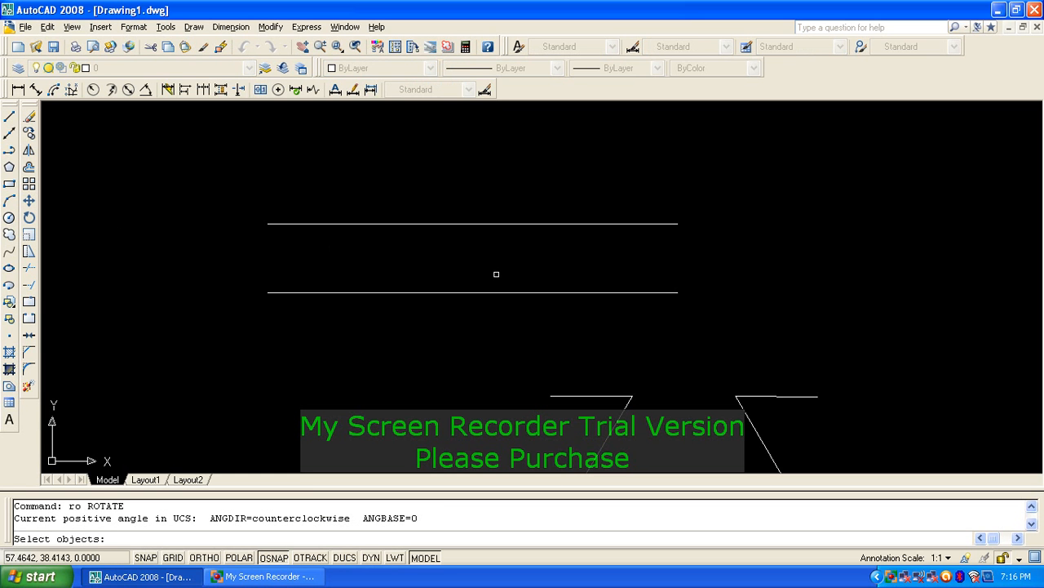
pyautogui.click(268, 292)
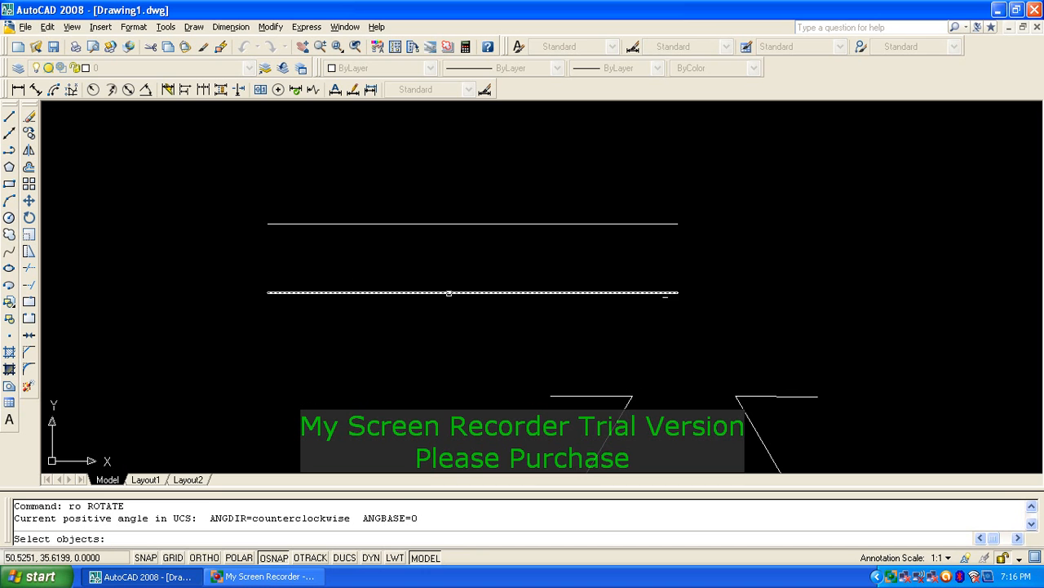
pyautogui.click(448, 292)
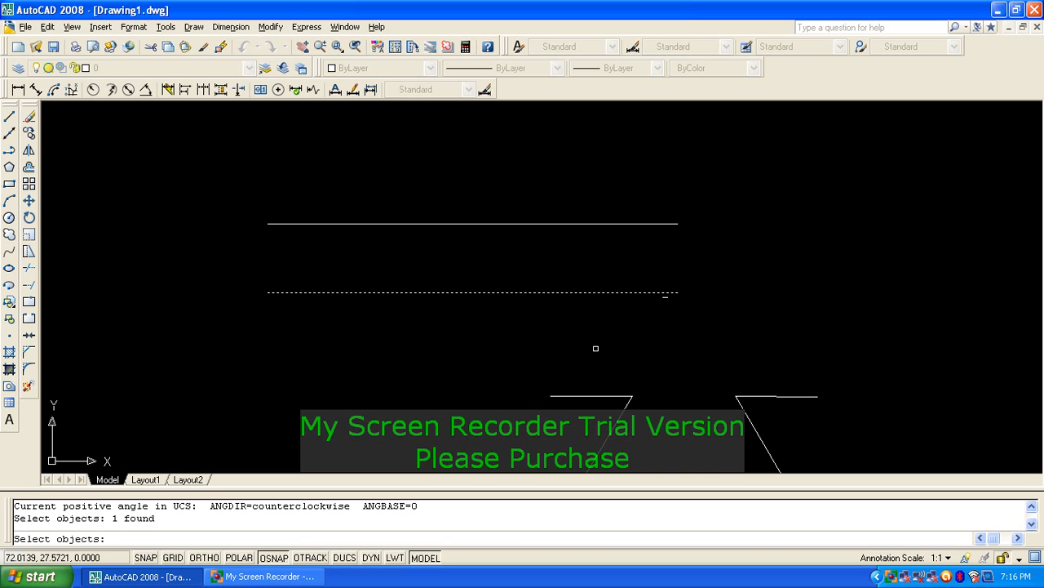
pyautogui.press('Return')
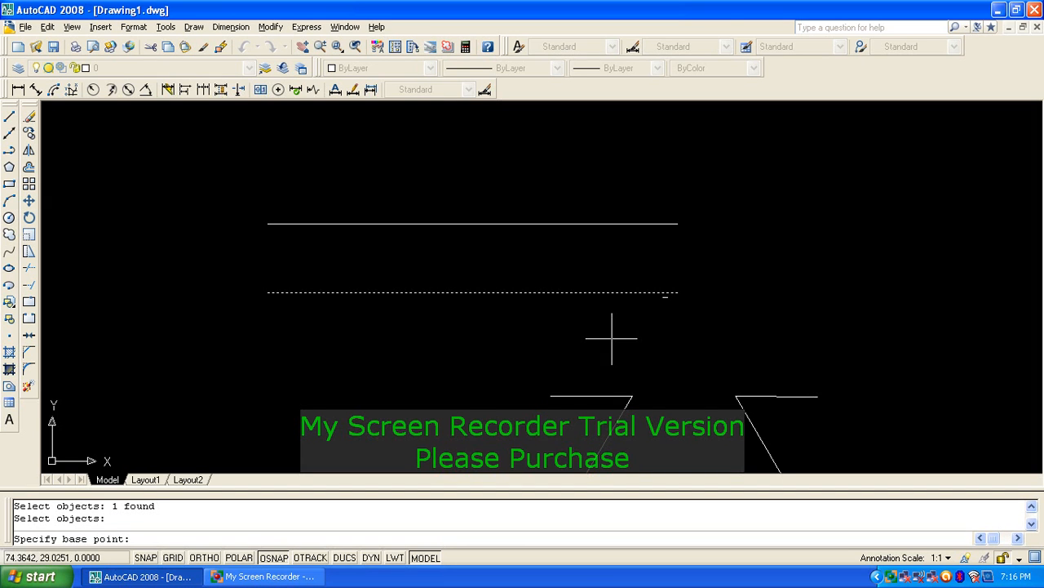
pyautogui.click(473, 292)
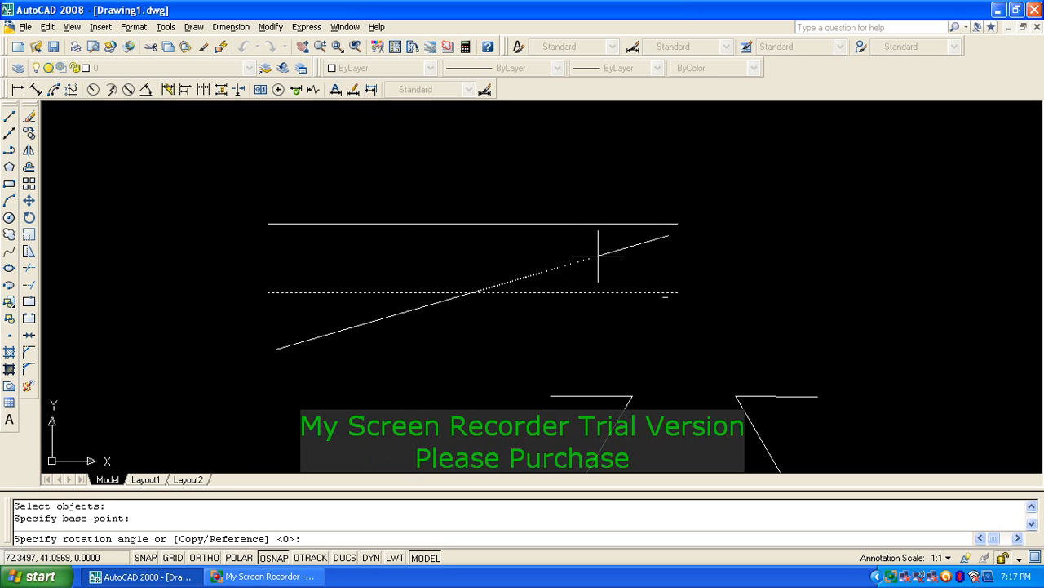
pyautogui.write('9')
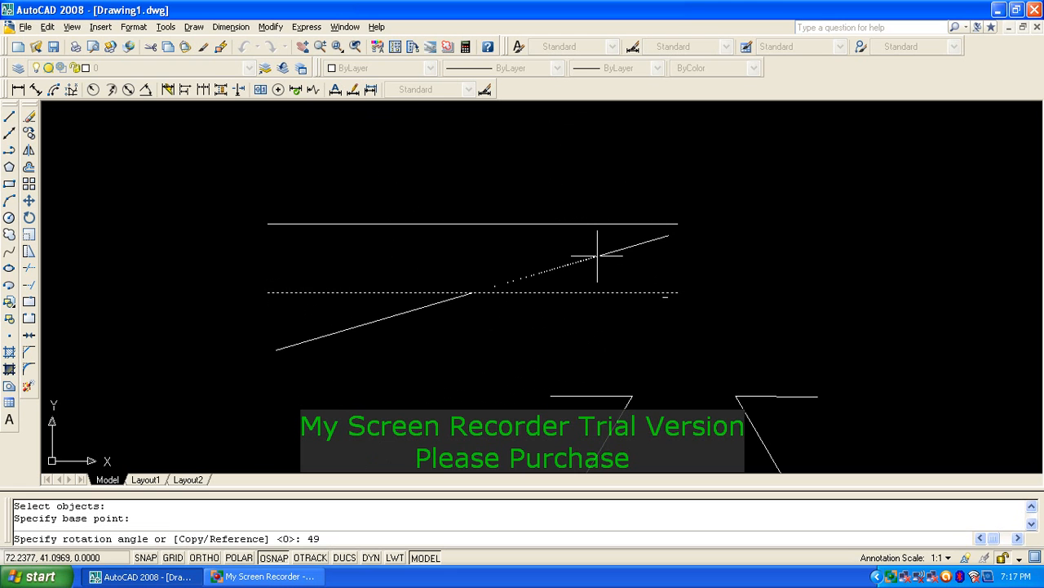
pyautogui.press('BackSpace')
pyautogui.write('0')
pyautogui.press('Return')
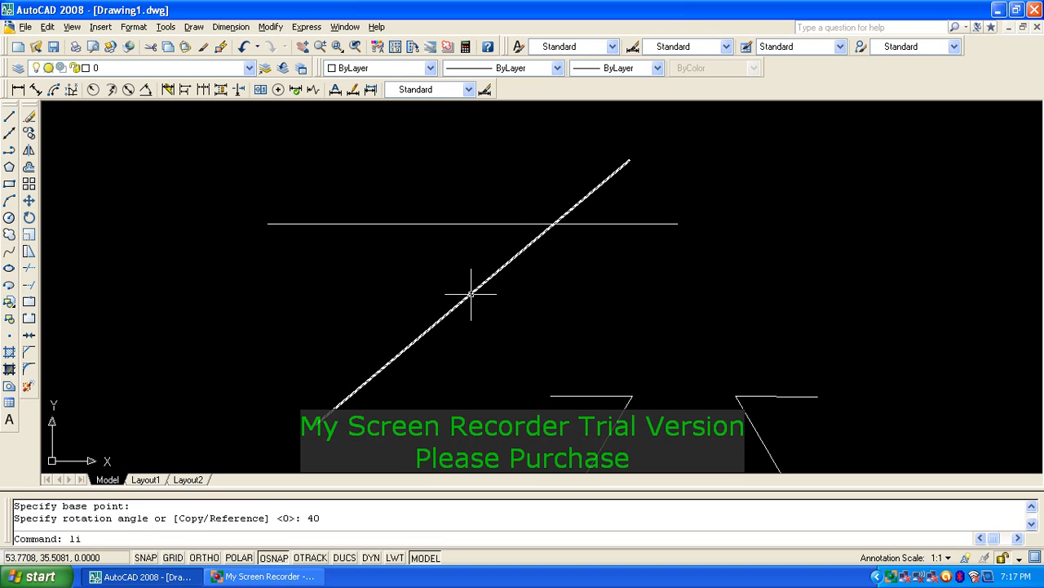
# Step: List the diagonal line, confirming length 60.0000 at 40 degrees, then close the Text Window
pyautogui.press('Return')
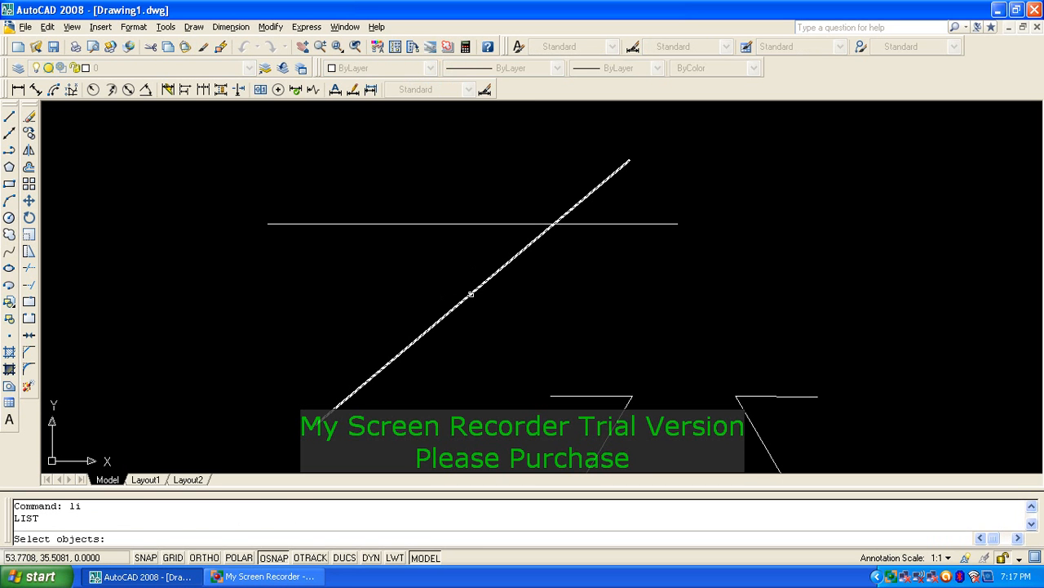
pyautogui.click(471, 293)
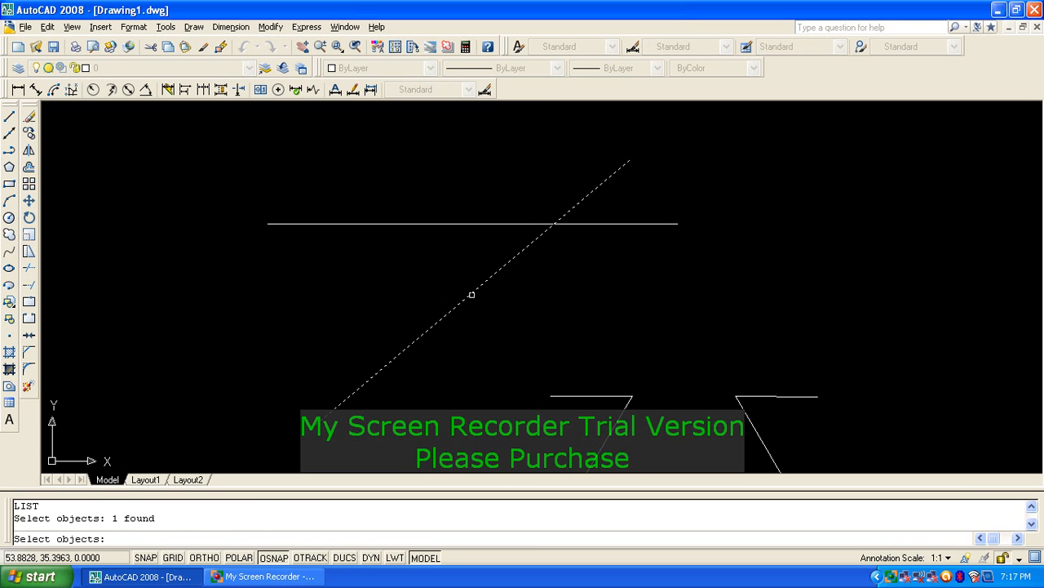
pyautogui.rightClick(566, 286)
pyautogui.click(611, 239)
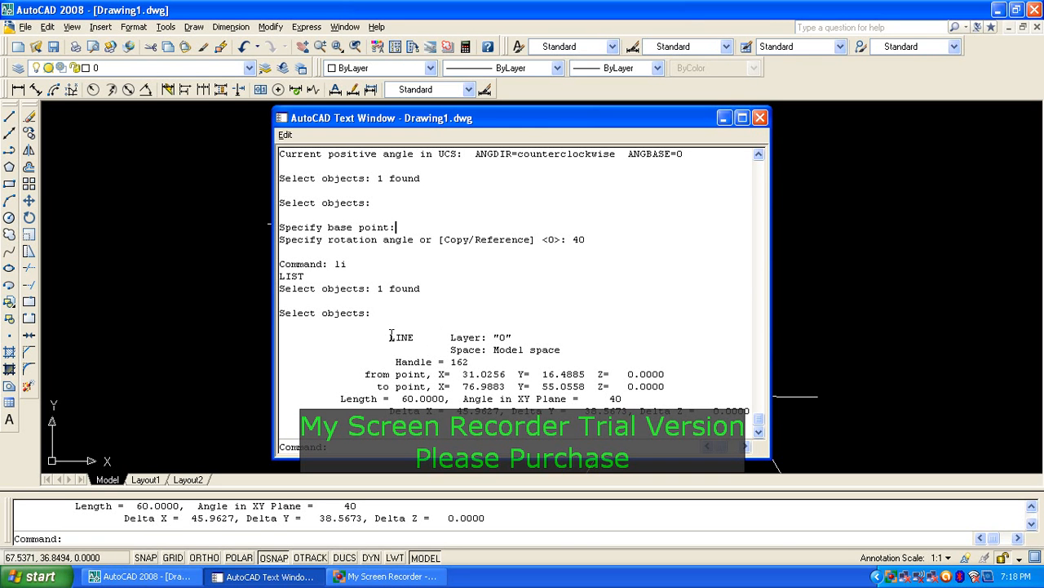
pyautogui.moveTo(383, 337); pyautogui.dragTo(416, 337)
pyautogui.moveTo(339, 398); pyautogui.dragTo(627, 396)
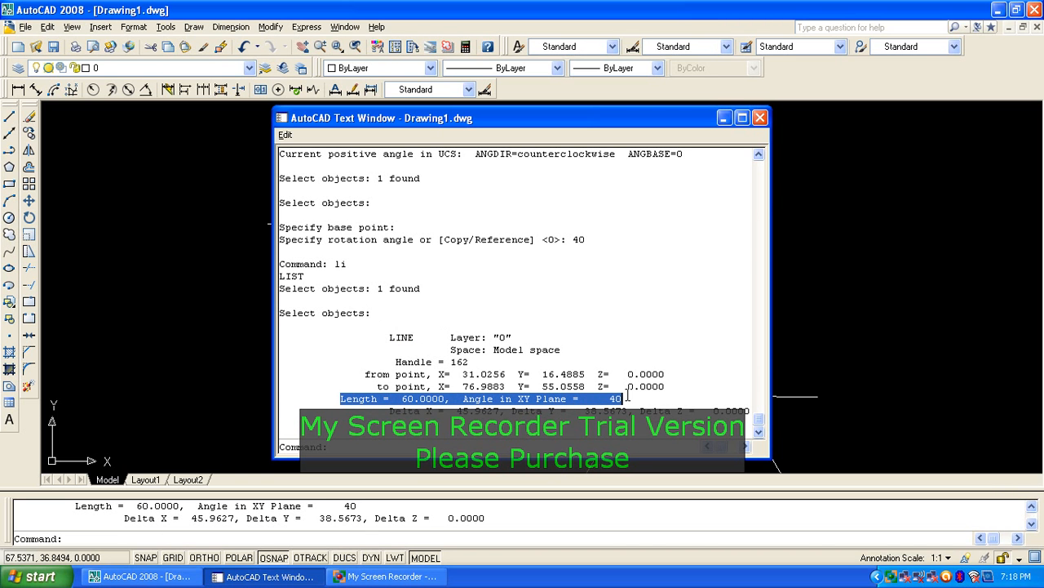
pyautogui.click(759, 119)
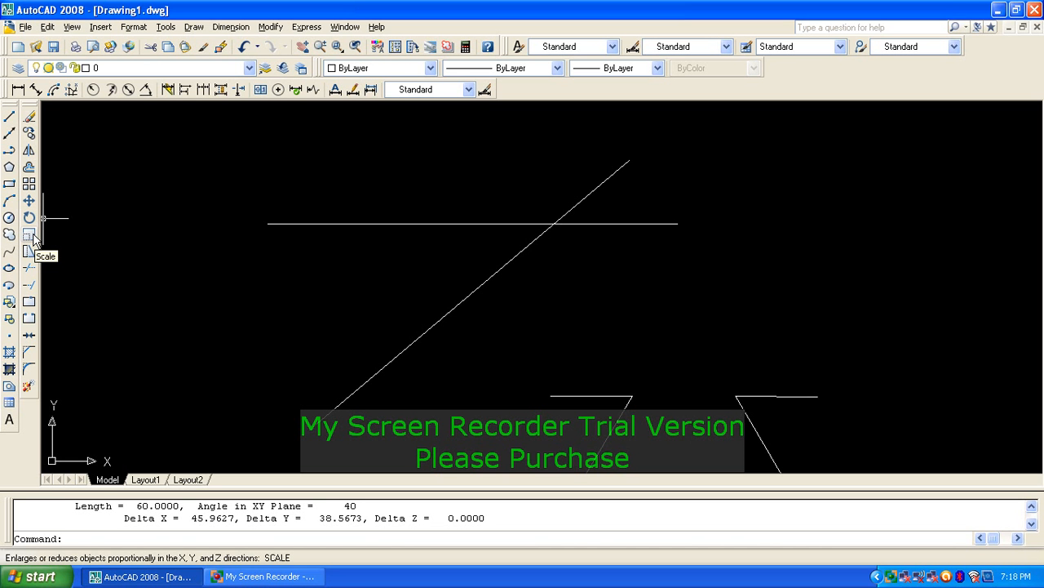
pyautogui.write('c')
# Step: Scale the left zigzag's short top line by factor 2 about its right endpoint
pyautogui.press('Return')
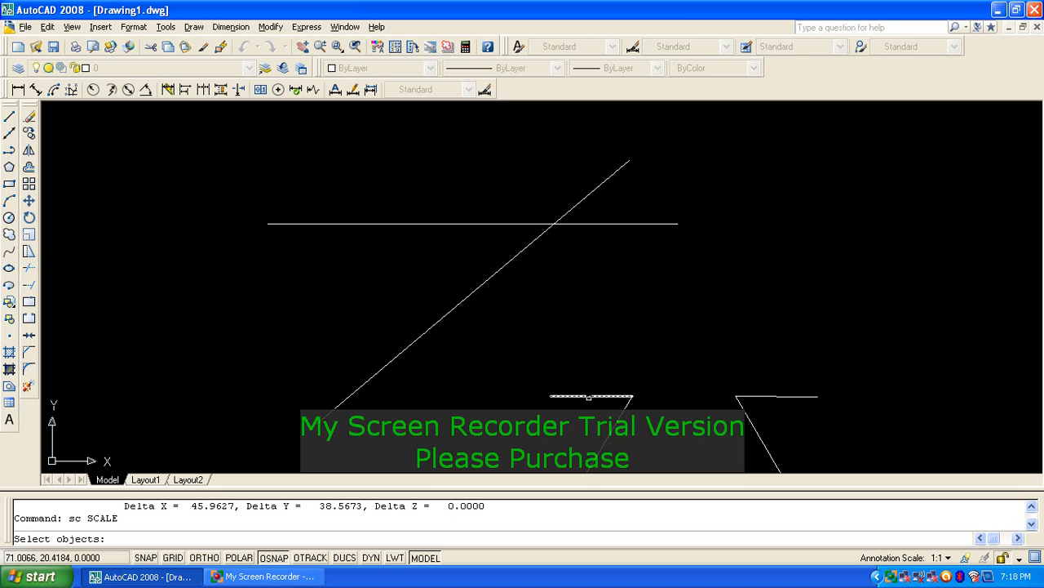
pyautogui.click(587, 397)
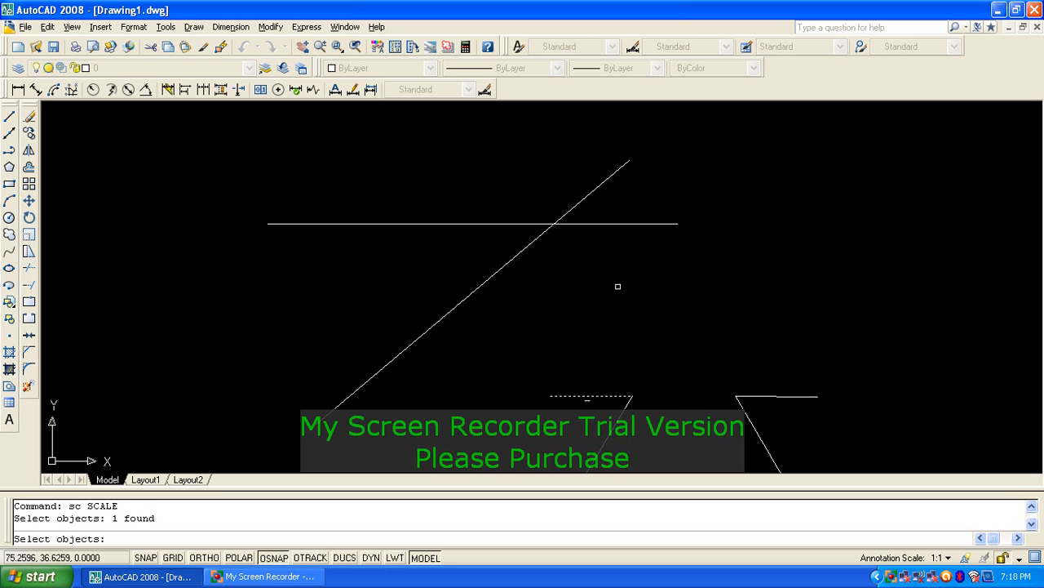
pyautogui.press('Return')
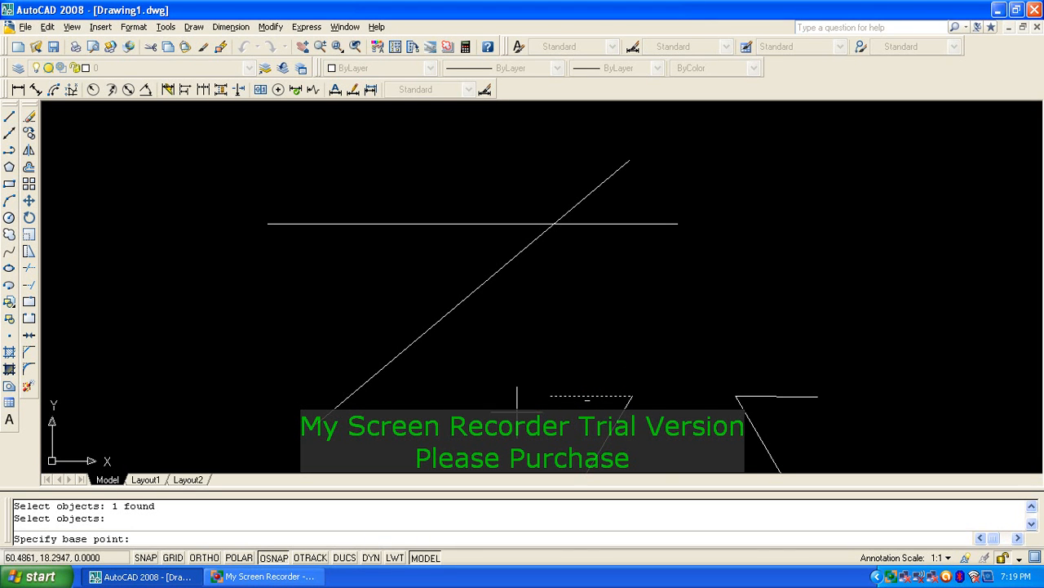
pyautogui.click(632, 396)
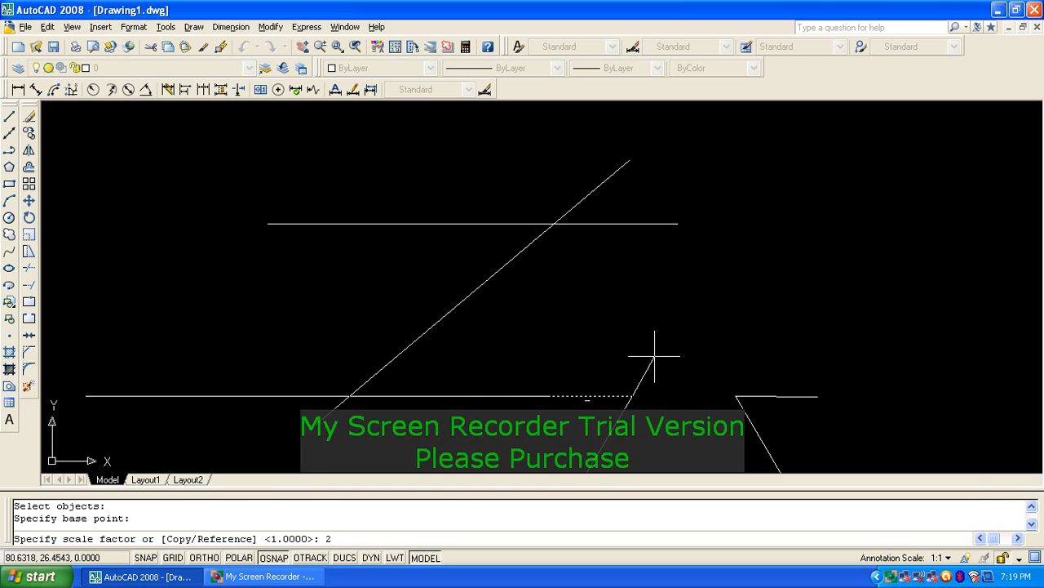
pyautogui.press('Return')
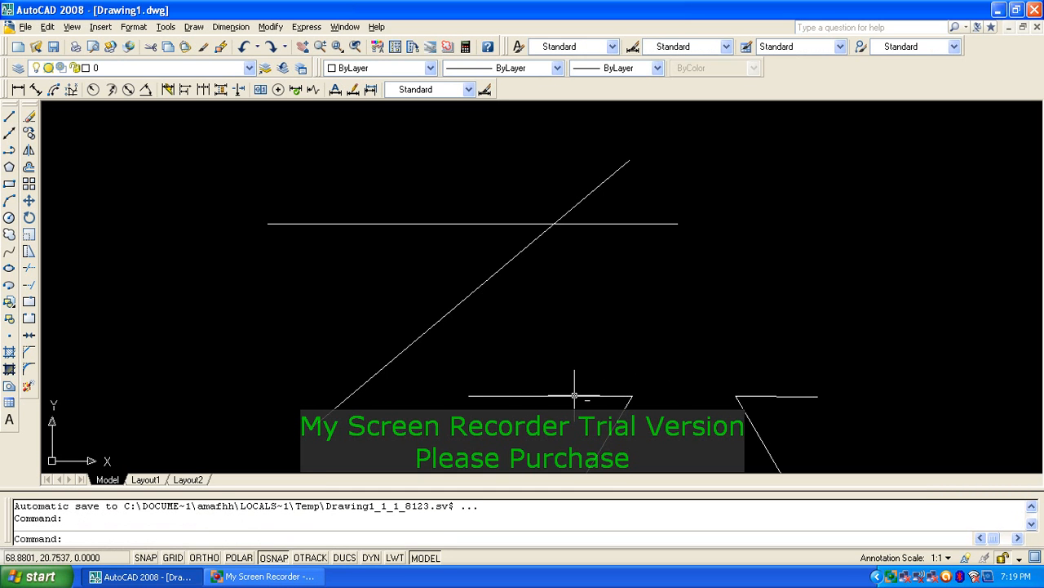
pyautogui.moveTo(578, 393); pyautogui.dragTo(589, 345, button='middle')
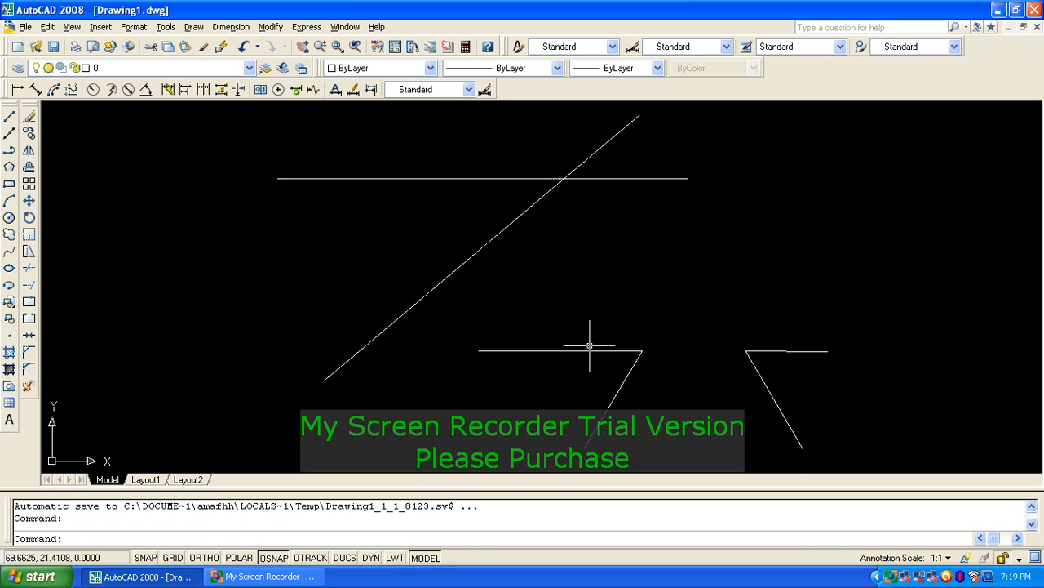
# Step: Start SCALE and window-select the upper horizontal line
pyautogui.write('s')
pyautogui.press('BackSpace')
pyautogui.write('sc')
pyautogui.press('Return')
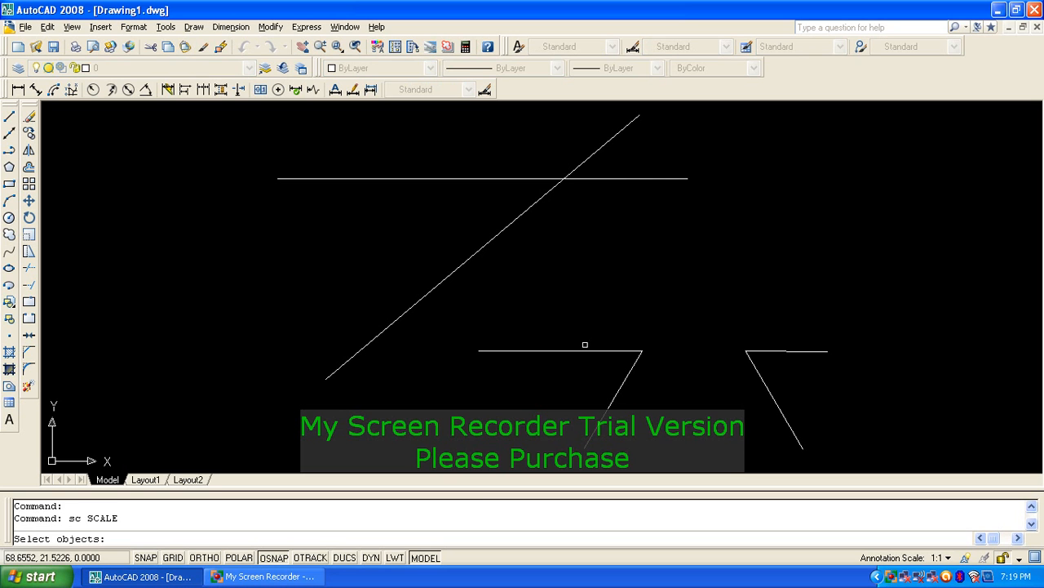
pyautogui.click(563, 362)
pyautogui.click(564, 409)
pyautogui.click(496, 257)
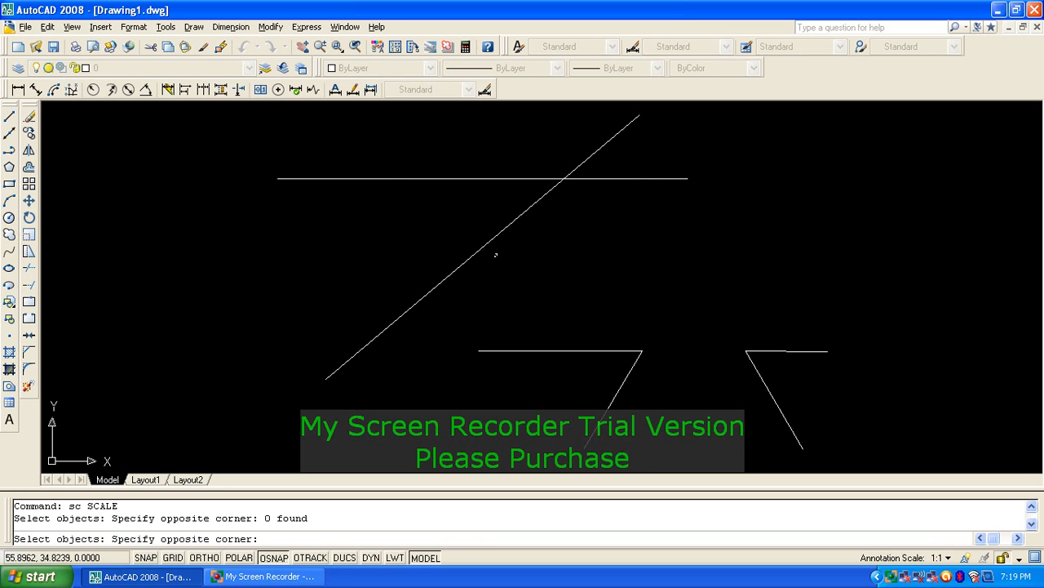
pyautogui.click(526, 273)
pyautogui.click(460, 195)
pyautogui.click(429, 150)
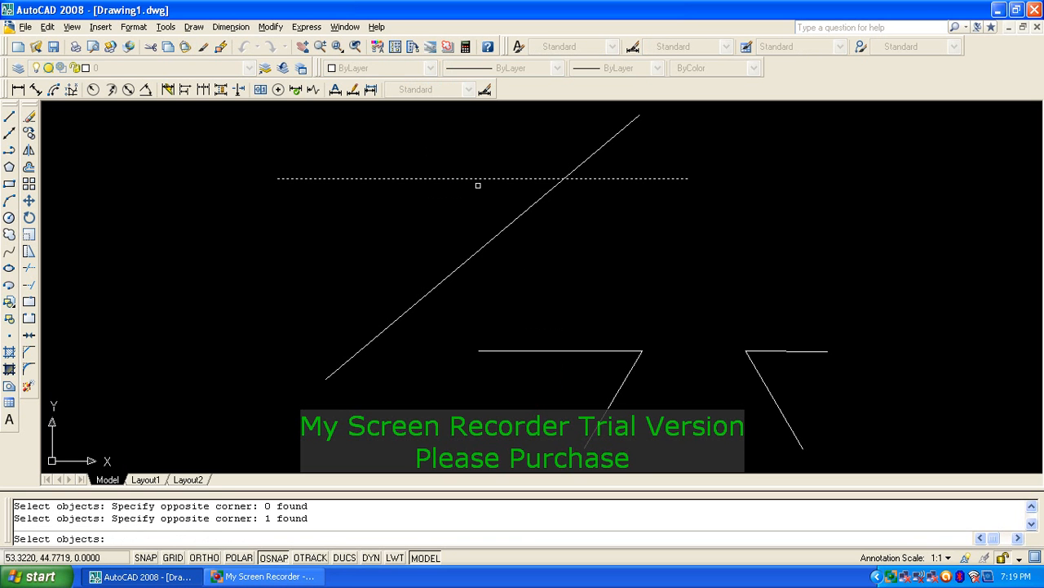
pyautogui.press('Return')
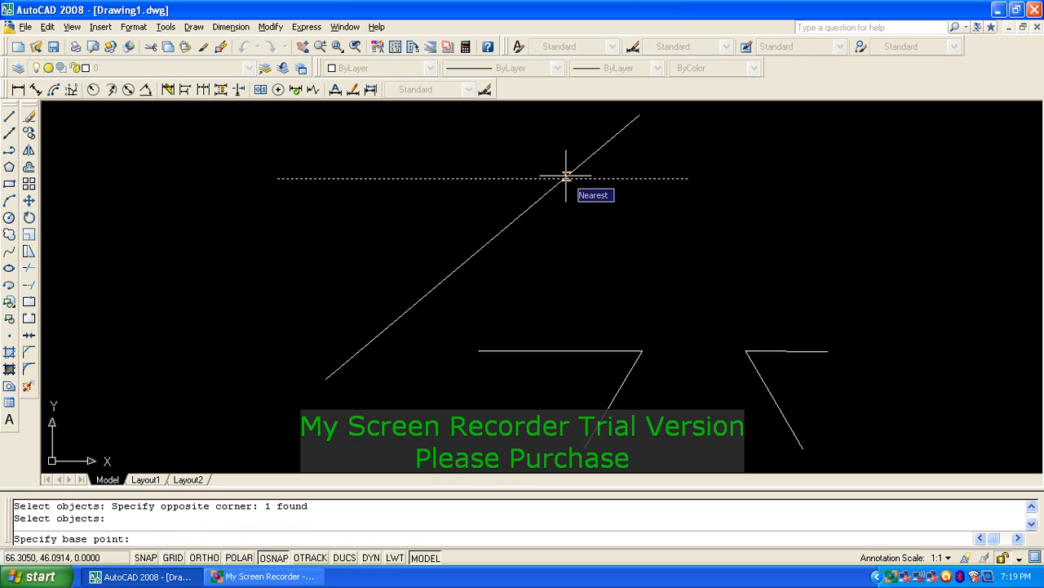
# Step: Scale the line by 0.5 about its intersection with the long diagonal
pyautogui.write('int')
pyautogui.press('Return')
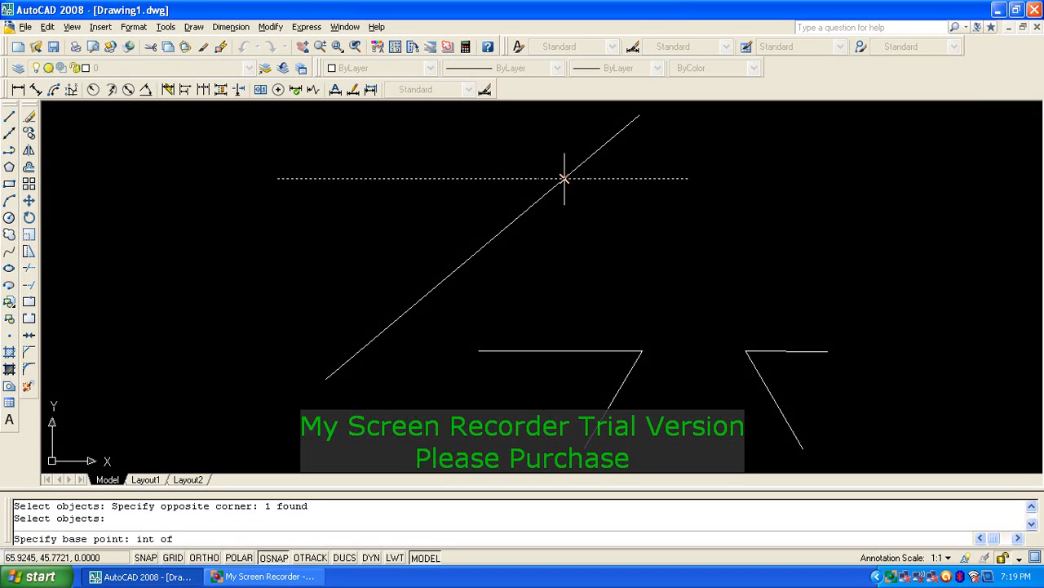
pyautogui.click(563, 177)
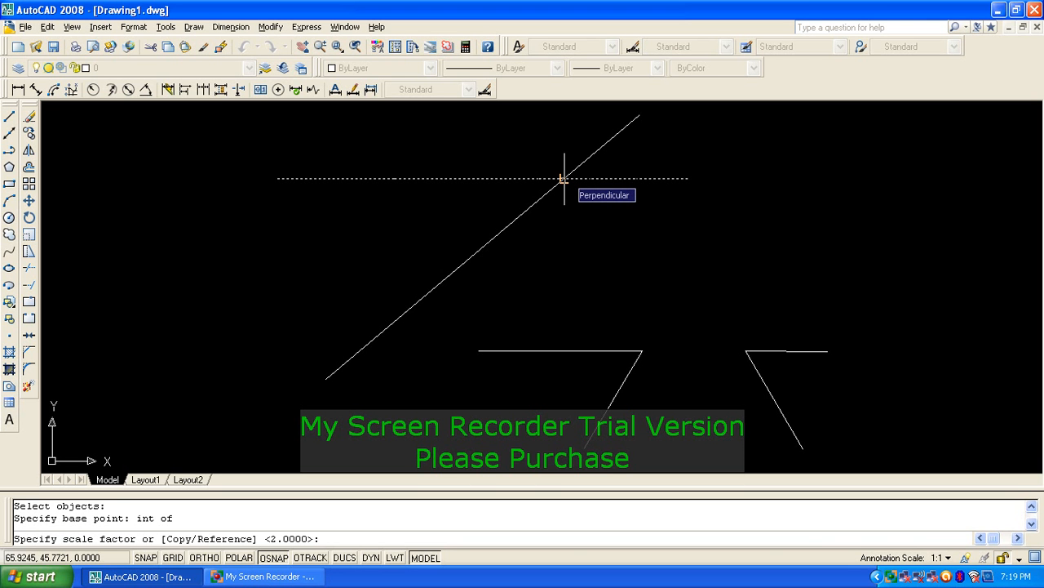
pyautogui.press('Return')
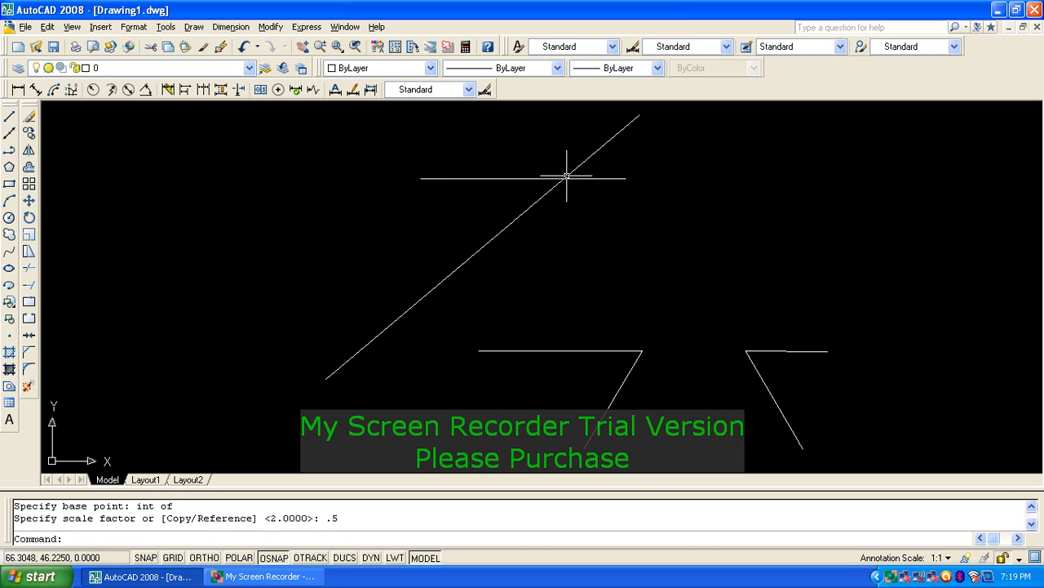
pyautogui.write('l')
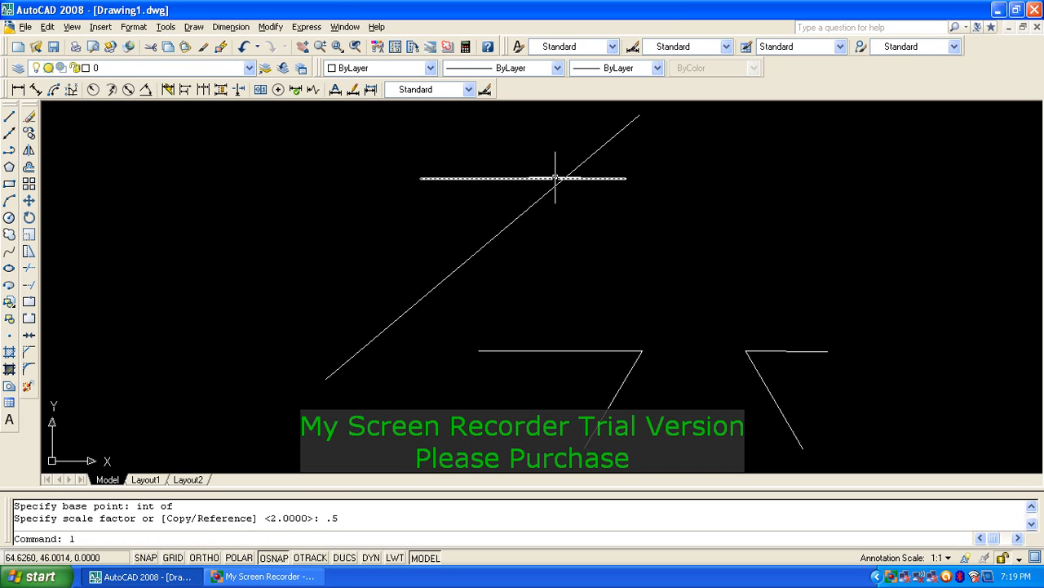
pyautogui.write('i')
pyautogui.press('Return')
pyautogui.click(494, 178)
pyautogui.press('Return')
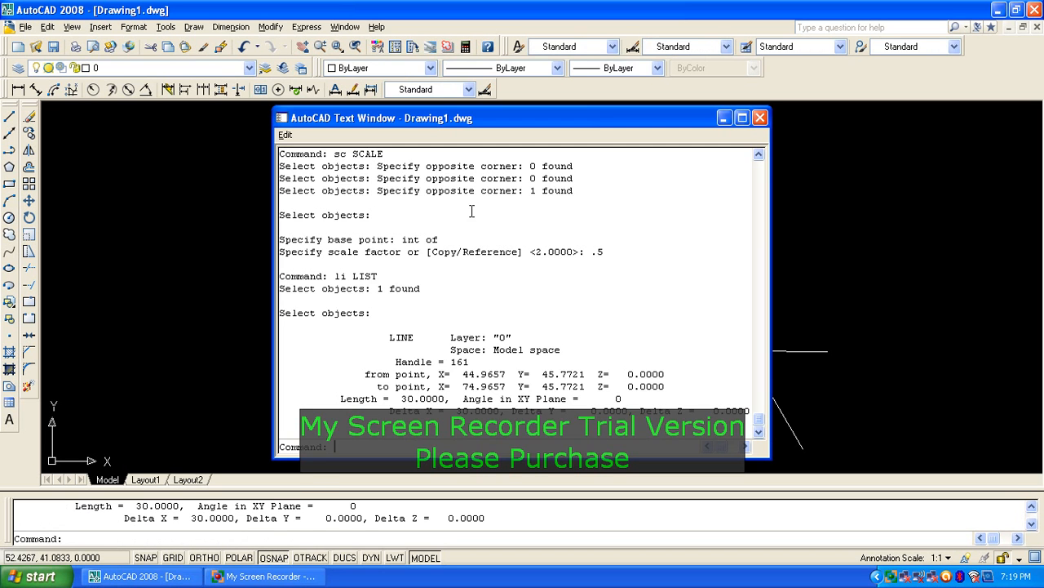
pyautogui.rightClick(471, 211)
pyautogui.click(562, 363)
pyautogui.moveTo(372, 398); pyautogui.dragTo(450, 400)
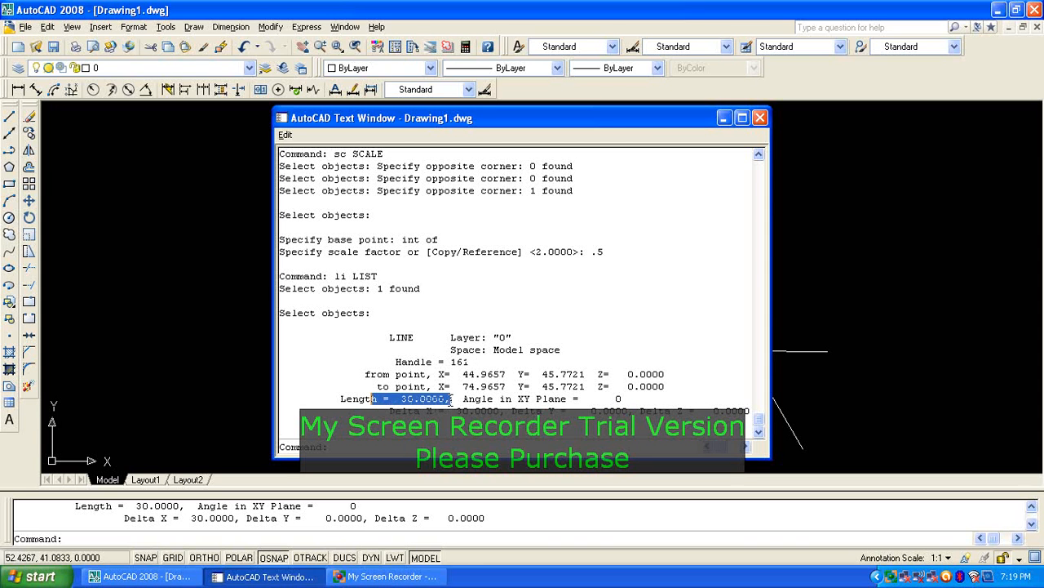
pyautogui.click(760, 120)
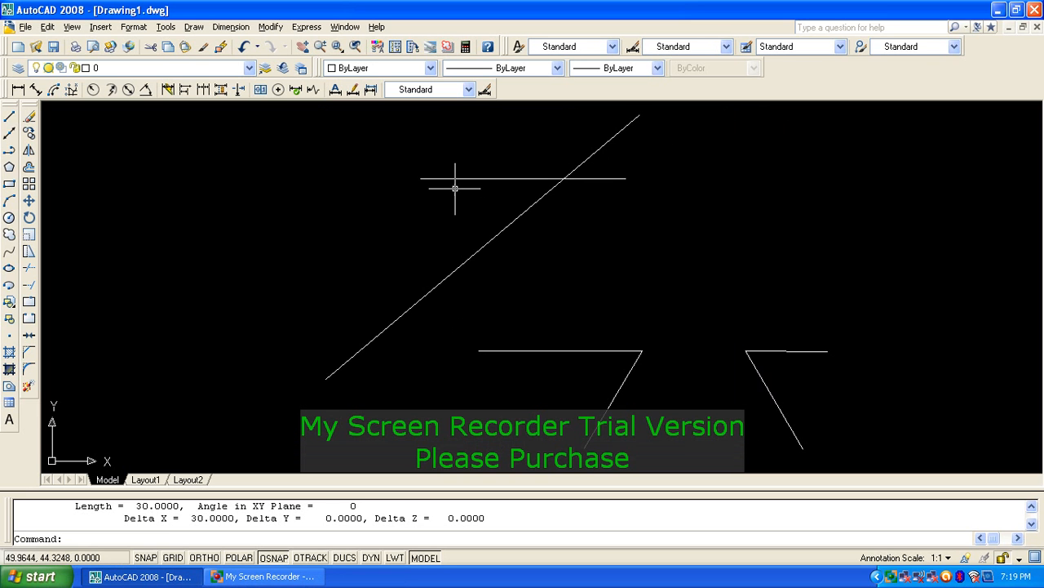
pyautogui.click(598, 175)
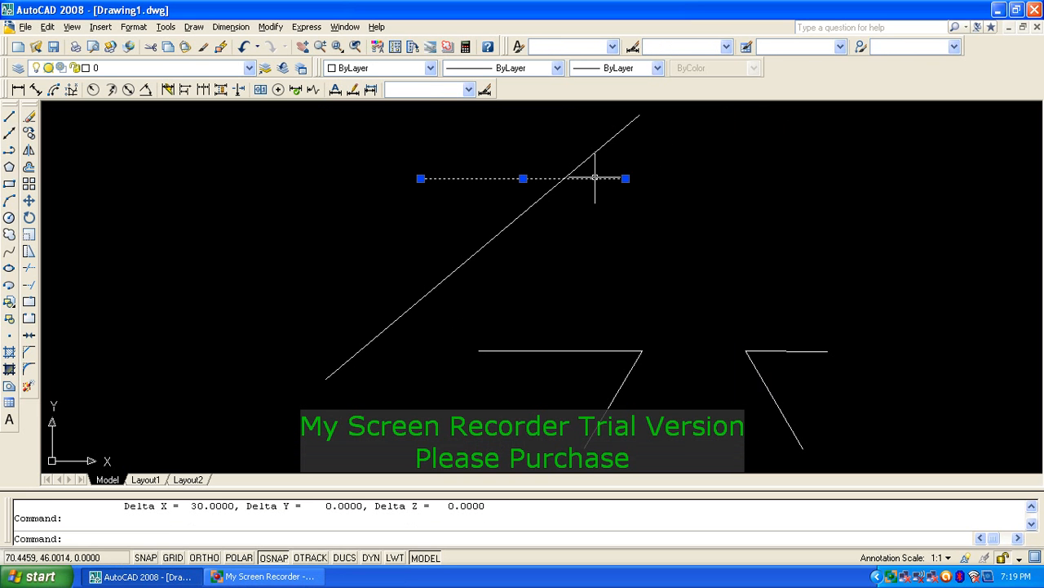
pyautogui.press('Escape')
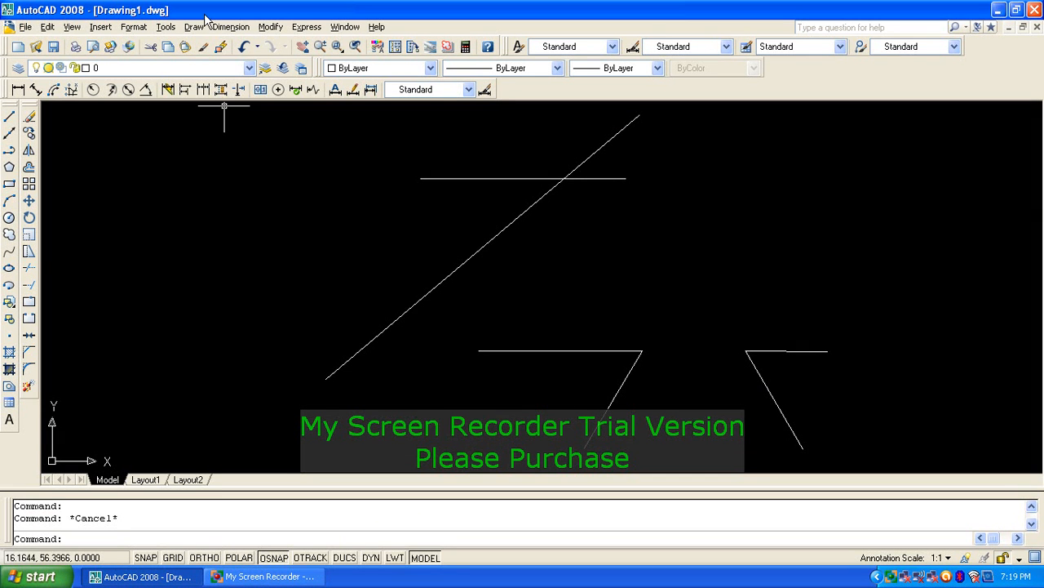
# Step: Stretch the lower line's left endpoint up to the upper horizontal line's left end
pyautogui.click(29, 255)
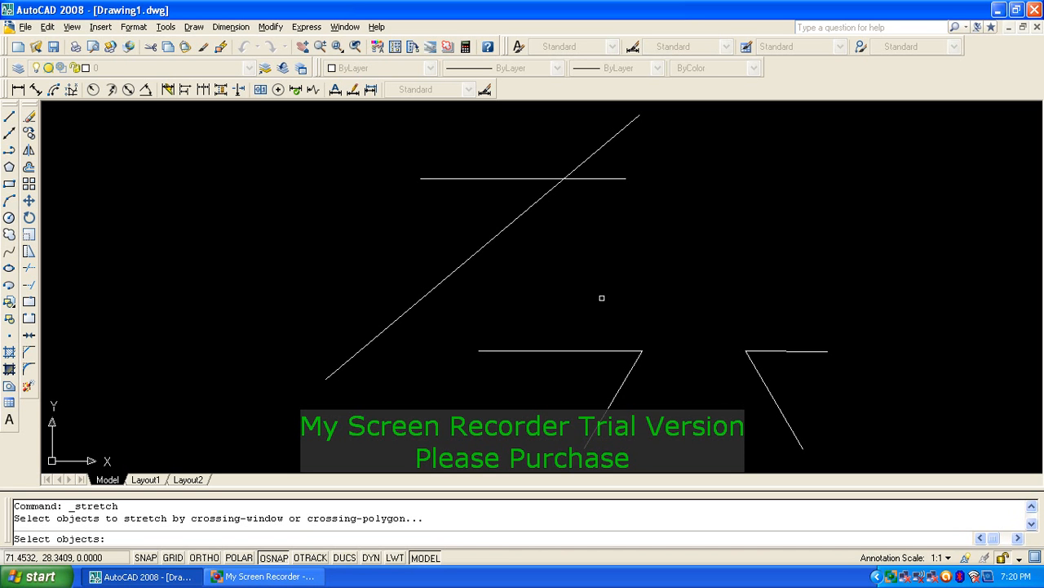
pyautogui.click(499, 373)
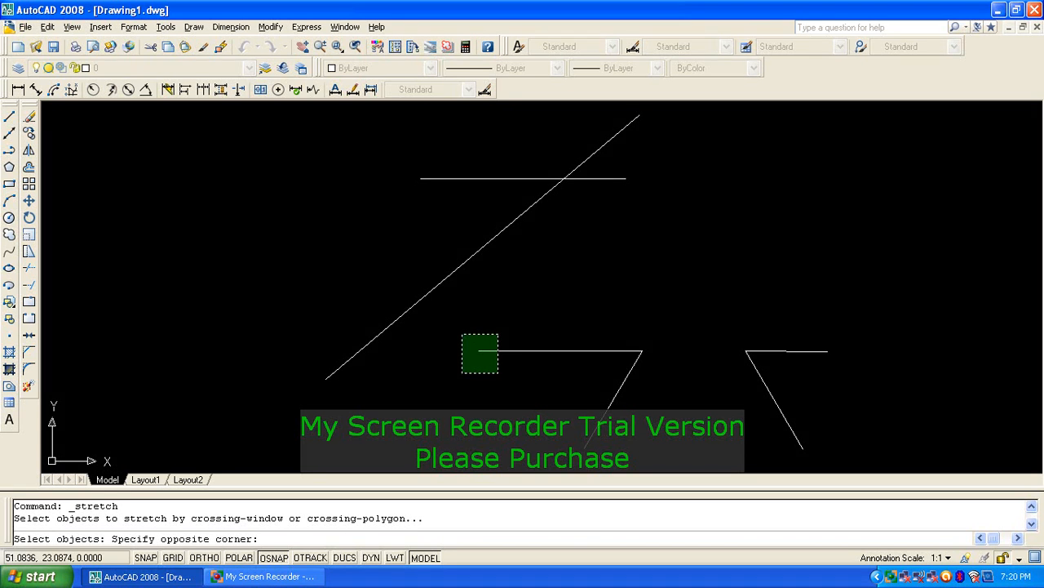
pyautogui.click(463, 334)
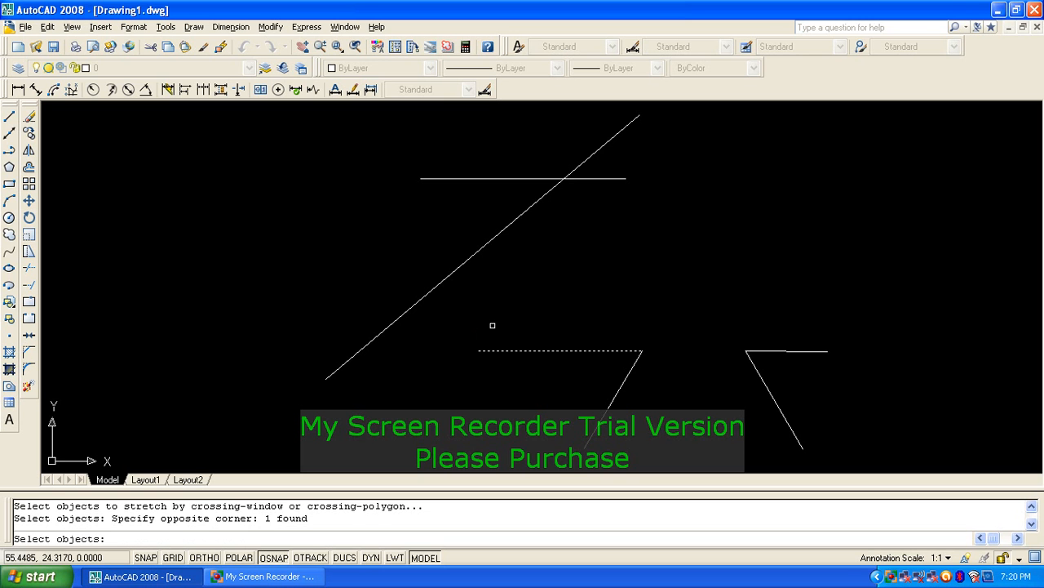
pyautogui.press('Return')
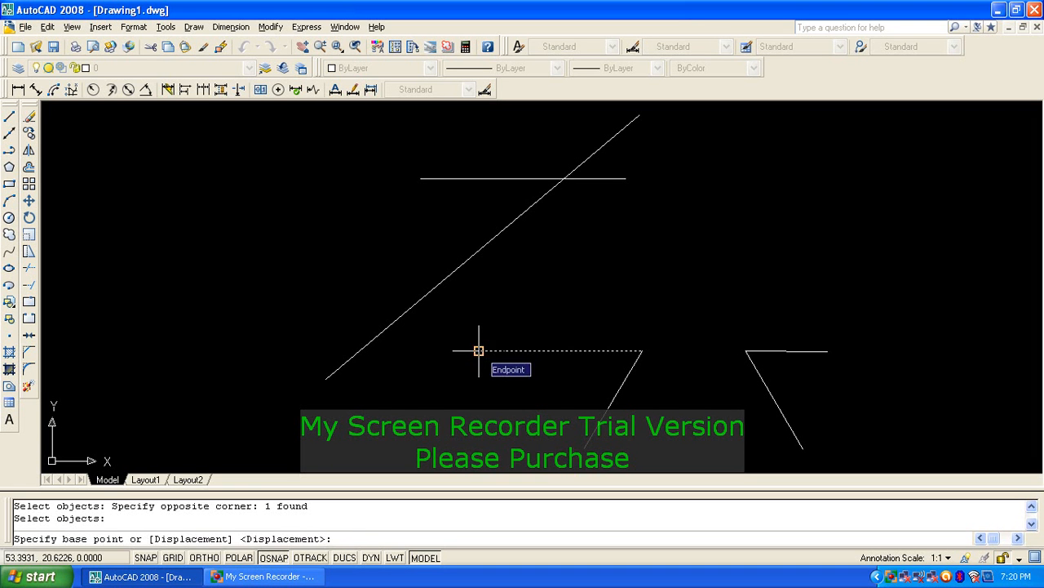
pyautogui.click(479, 351)
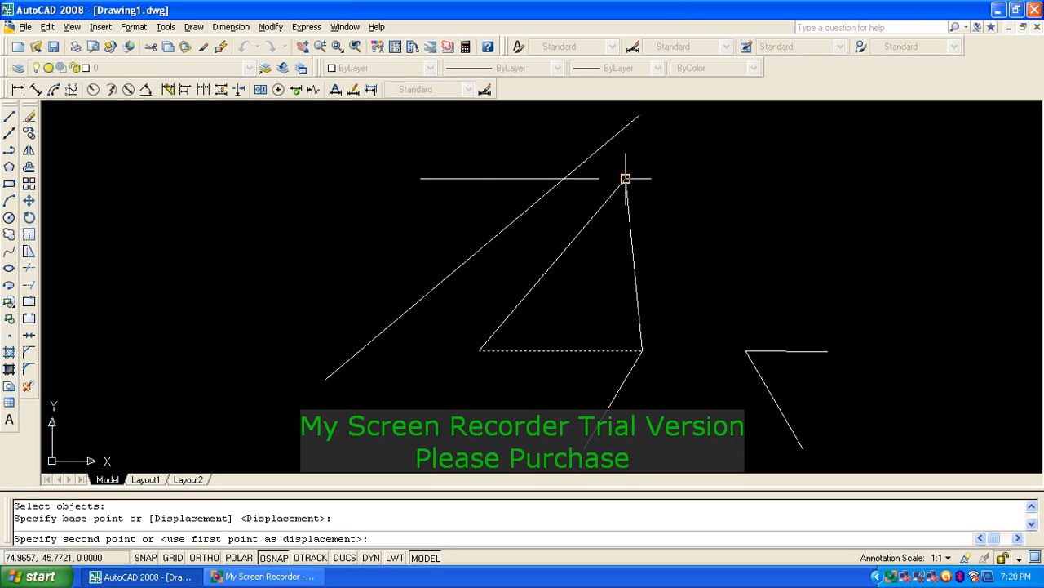
pyautogui.click(420, 178)
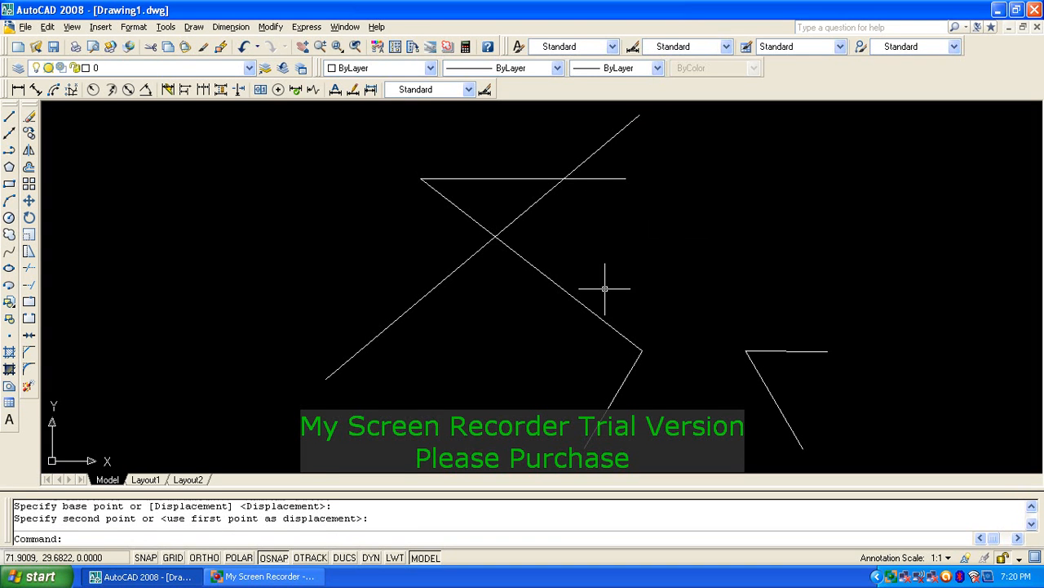
# Step: Stretch the lower vertex right onto the right-hand zigzag's corner
pyautogui.press('Return')
pyautogui.click(667, 330)
pyautogui.click(636, 353)
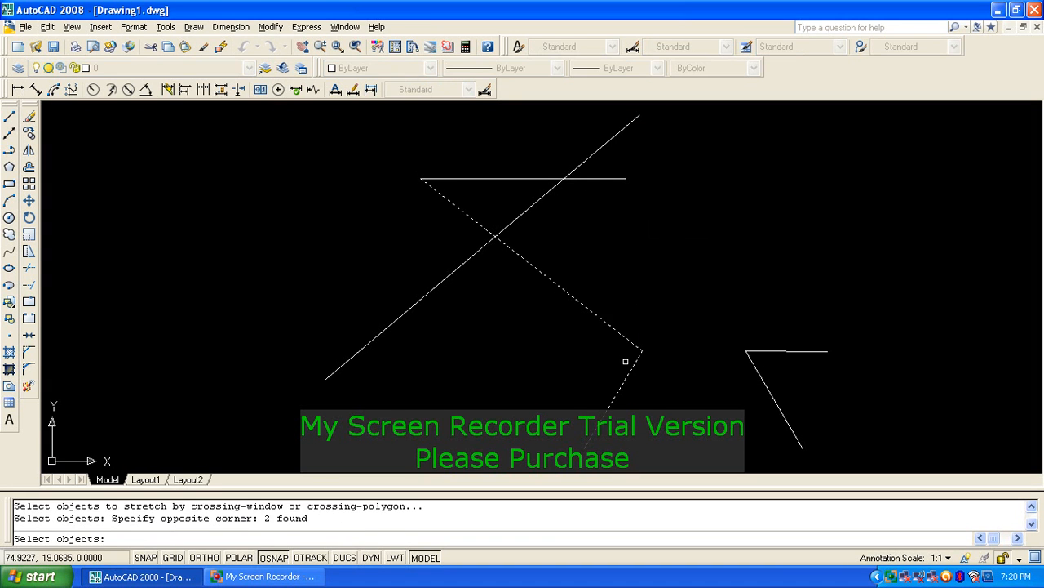
pyautogui.press('Return')
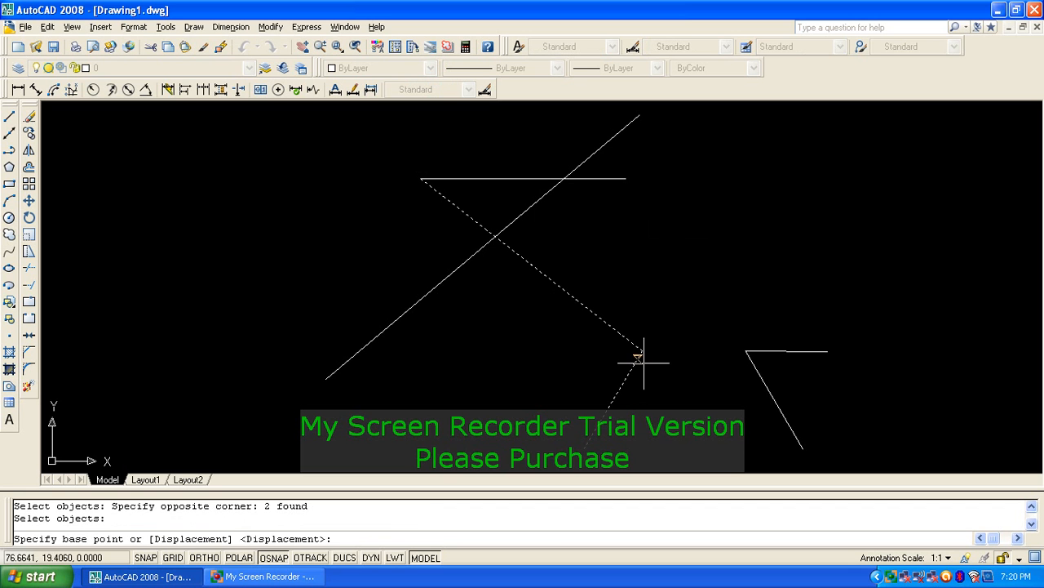
pyautogui.click(642, 351)
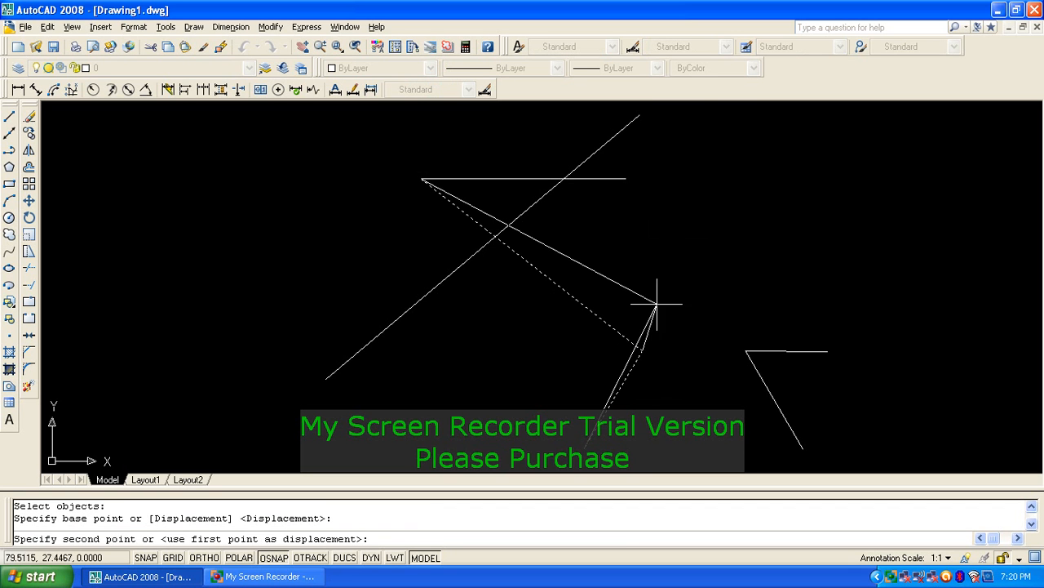
pyautogui.click(745, 351)
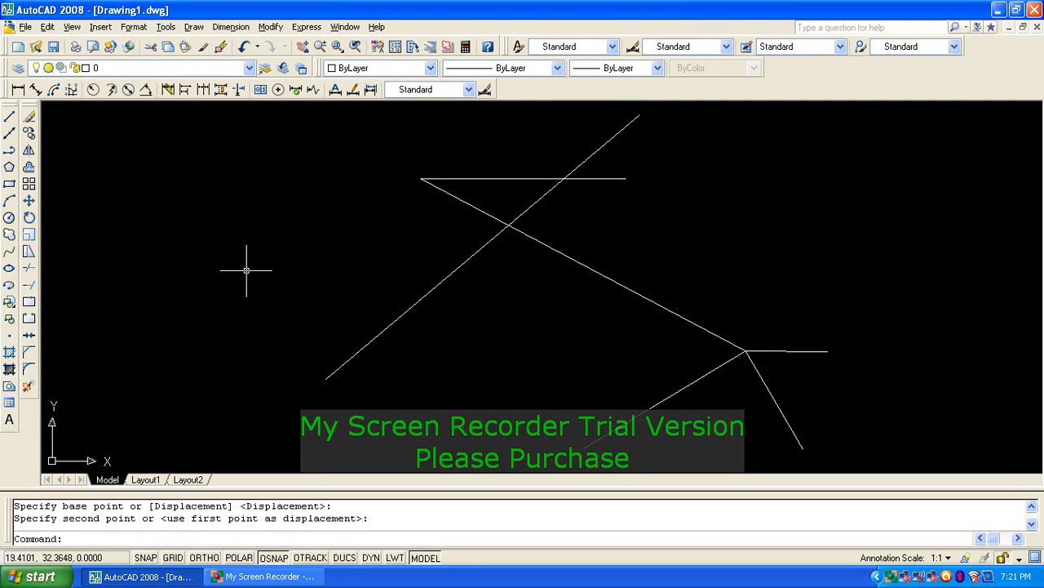
# Step: Trim the diagonal's end above the upper 30-unit line, using that line as cutting edge
pyautogui.click(30, 267)
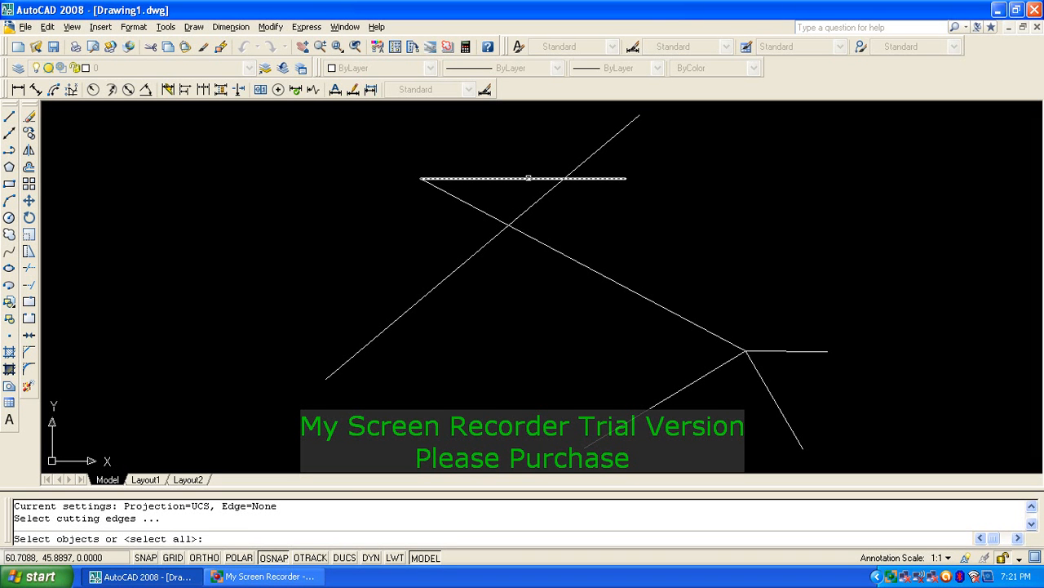
pyautogui.click(529, 178)
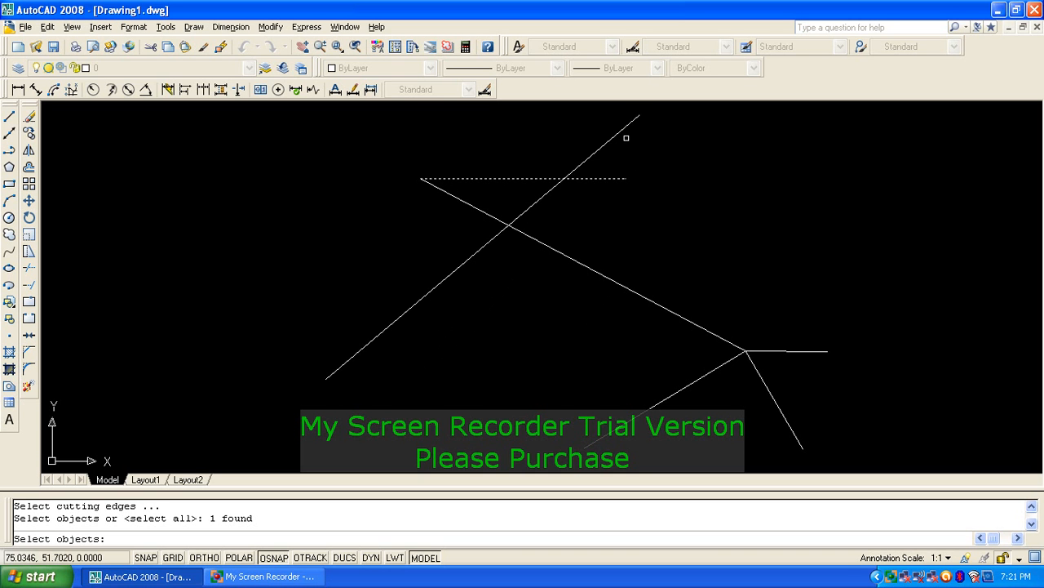
pyautogui.press('Return')
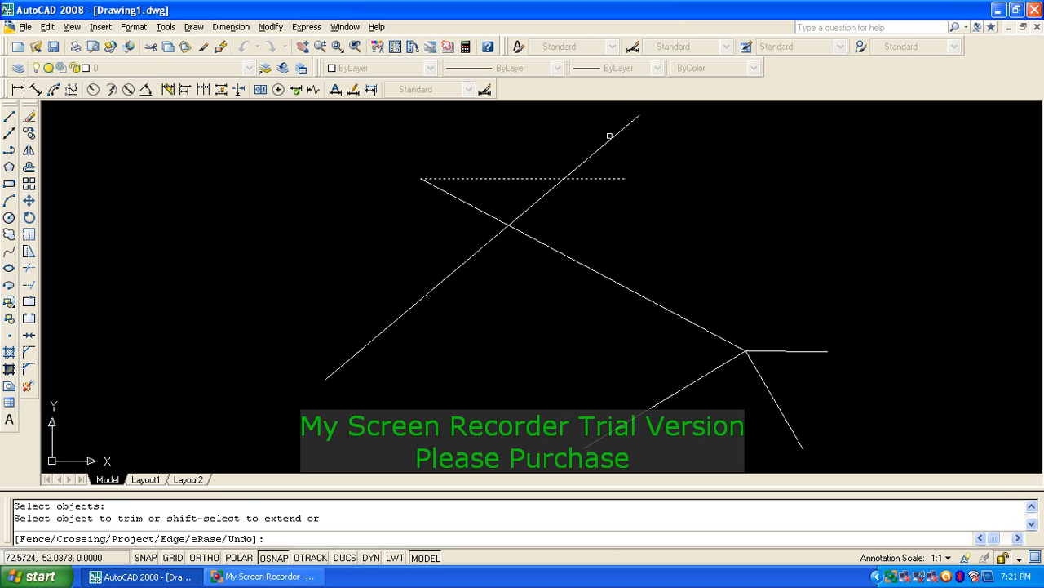
pyautogui.click(607, 143)
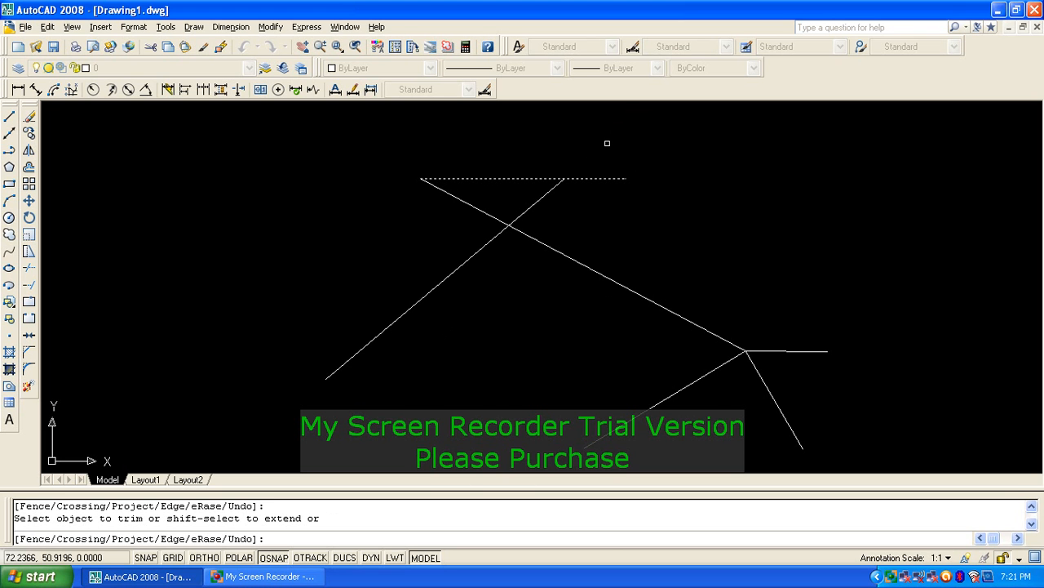
pyautogui.click(549, 195)
pyautogui.click(532, 201)
pyautogui.press('Return')
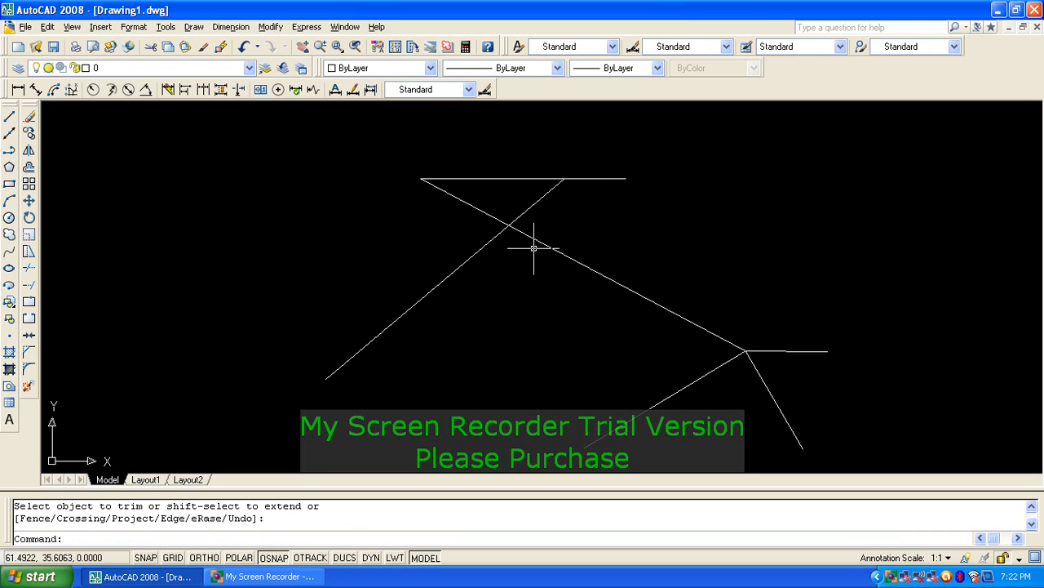
pyautogui.click(535, 238)
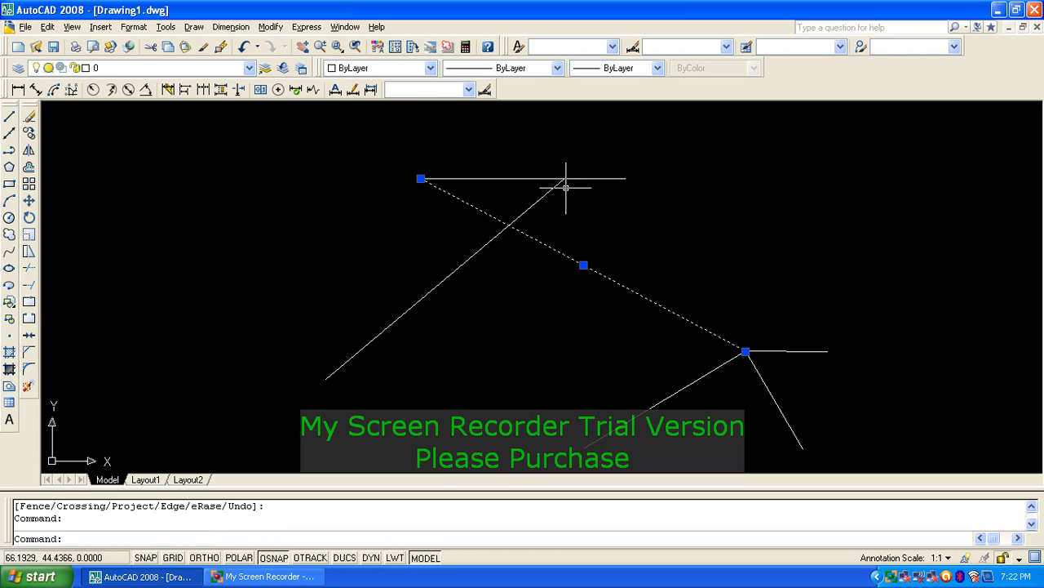
pyautogui.press('Escape')
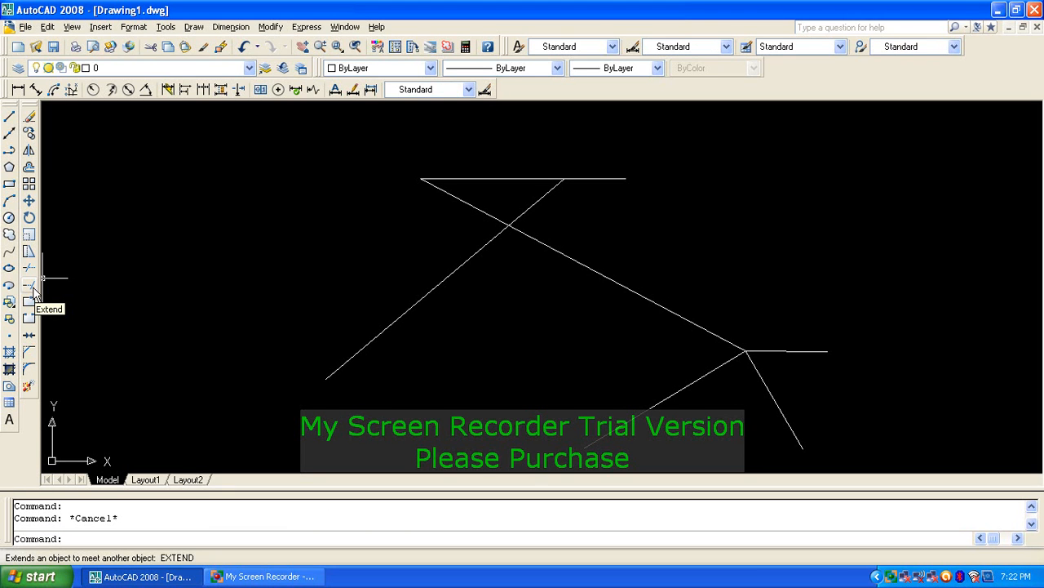
pyautogui.write('ex')
pyautogui.press('Return')
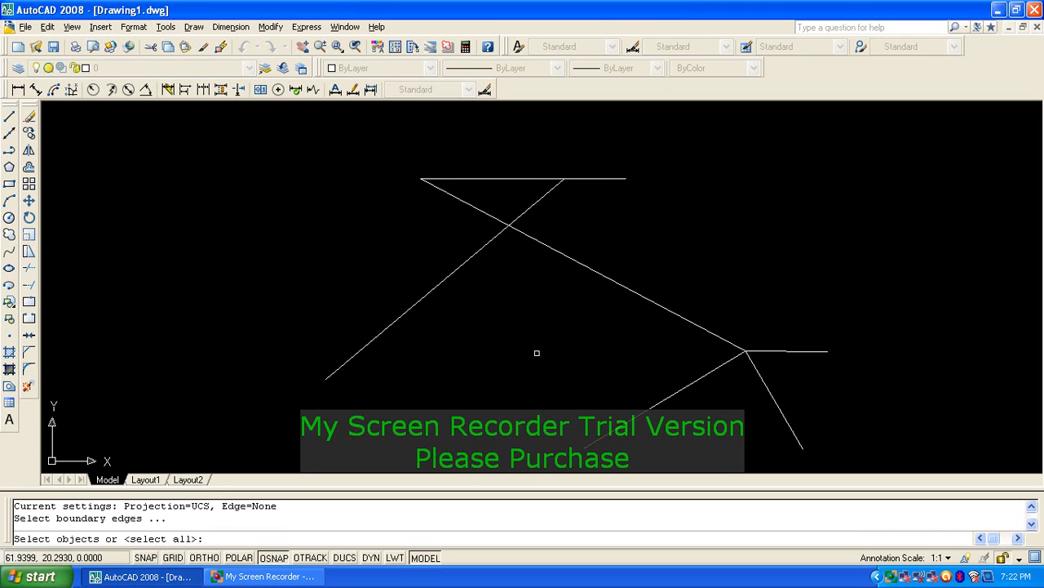
pyautogui.press('Escape')
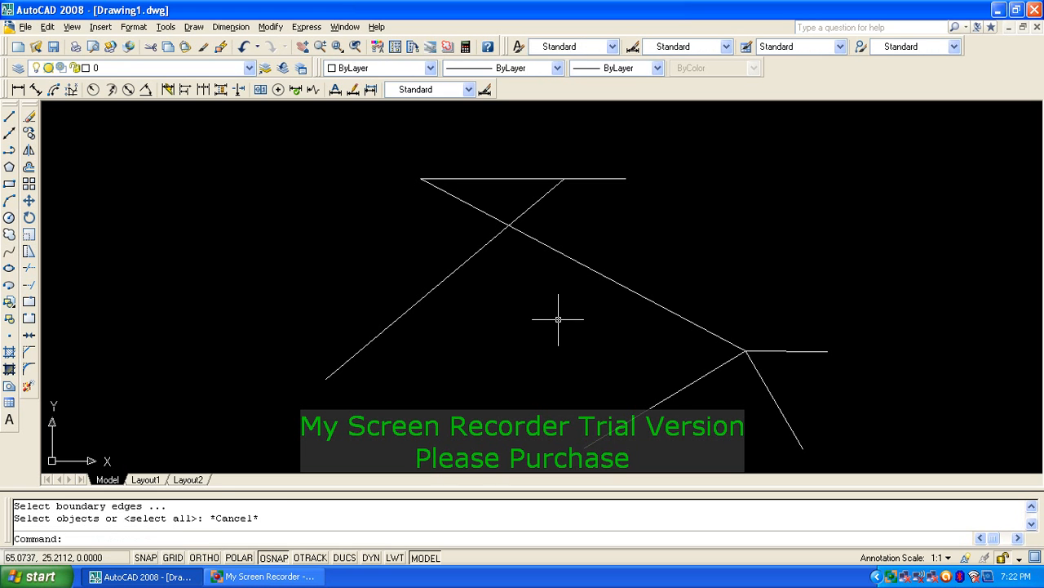
pyautogui.write('l')
pyautogui.press('Return')
pyautogui.click(487, 350)
pyautogui.click(492, 396)
pyautogui.press('Return')
pyautogui.press('Return')
pyautogui.click(527, 334)
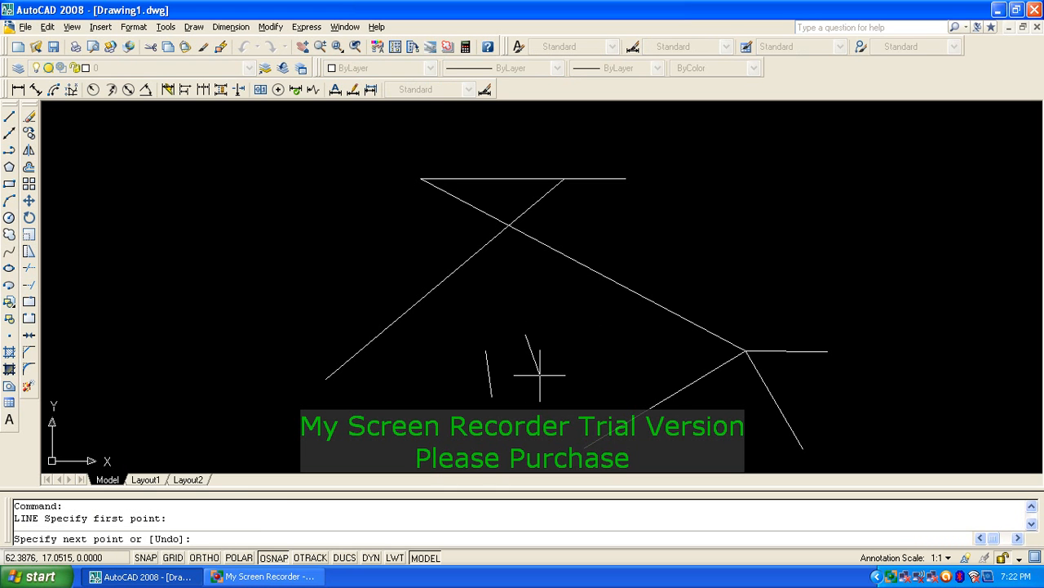
pyautogui.click(540, 375)
pyautogui.press('Return')
pyautogui.press('Return')
pyautogui.click(573, 313)
pyautogui.click(579, 373)
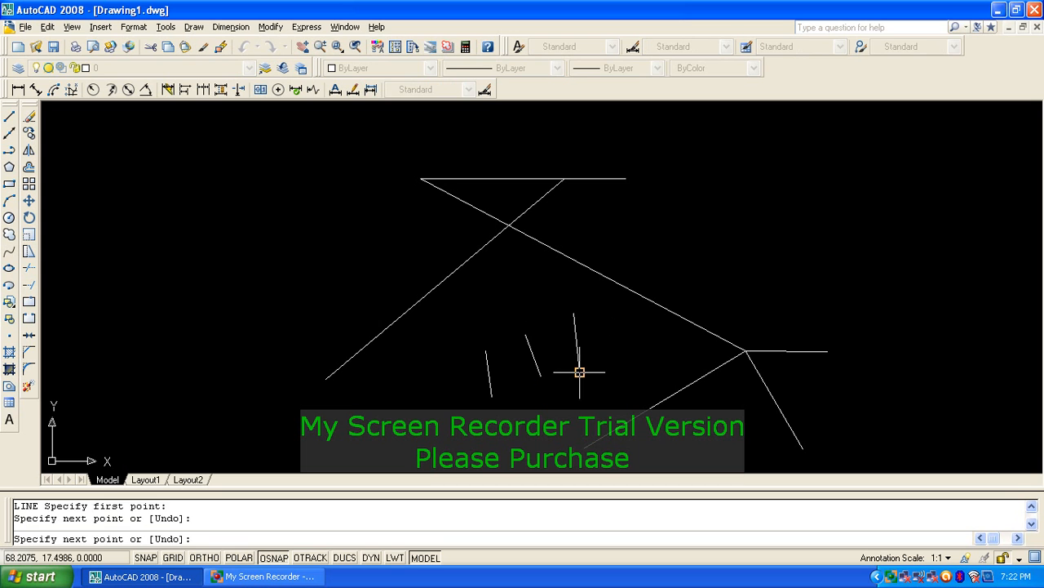
pyautogui.press('Return')
pyautogui.press('Return')
pyautogui.click(531, 275)
pyautogui.click(505, 262)
pyautogui.press('Escape')
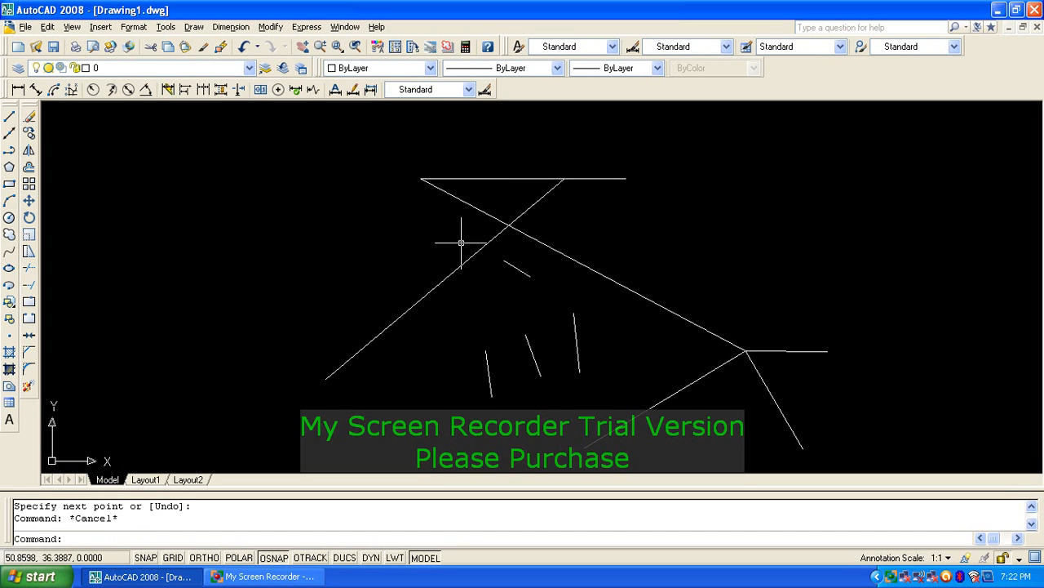
pyautogui.press('Escape')
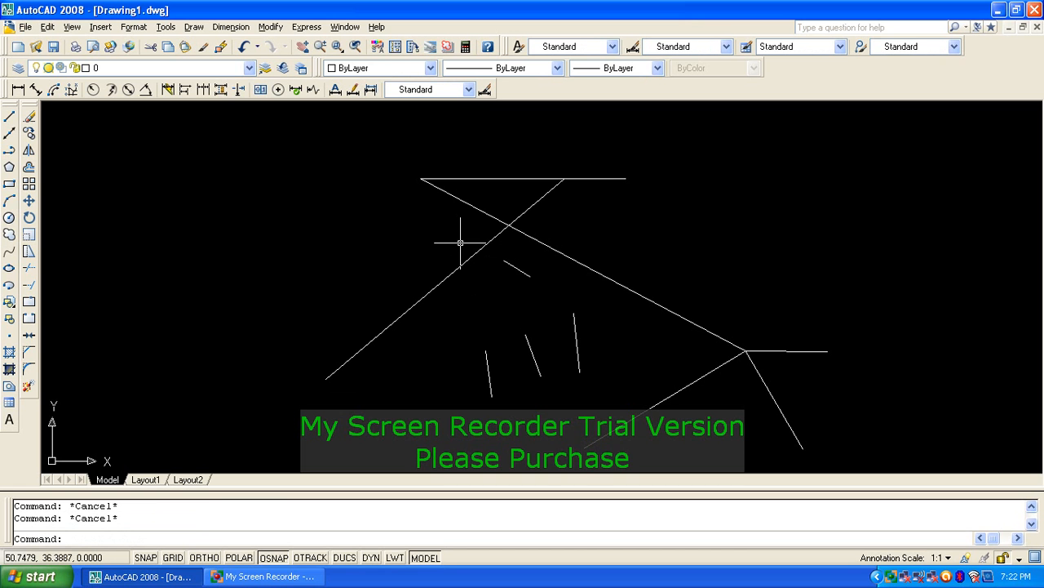
pyautogui.write('e')
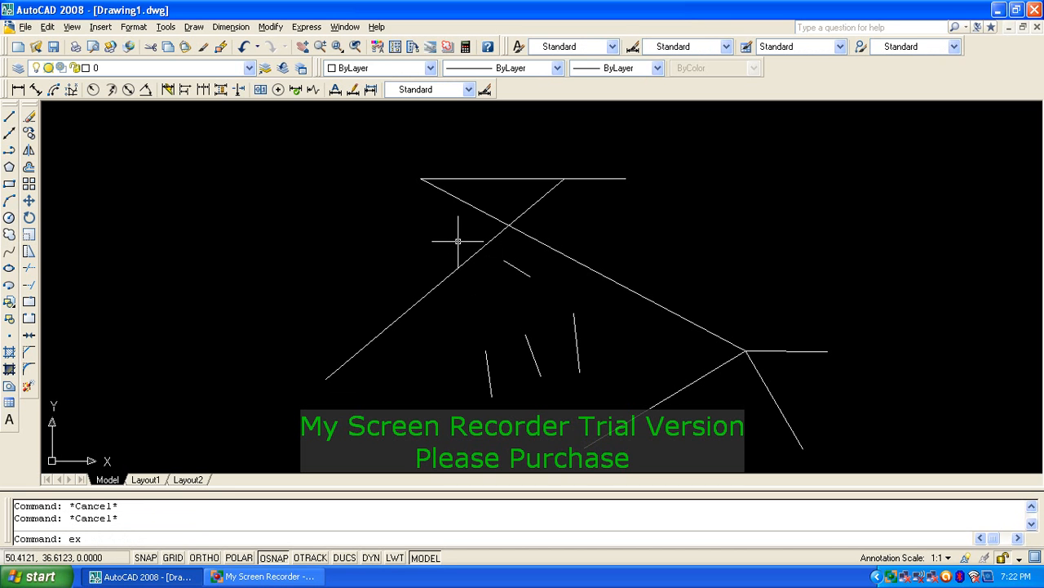
pyautogui.write('x')
# Step: Extend the short vertical and slanted lines to the top 30-unit line and lower-right diagonal
pyautogui.press('Return')
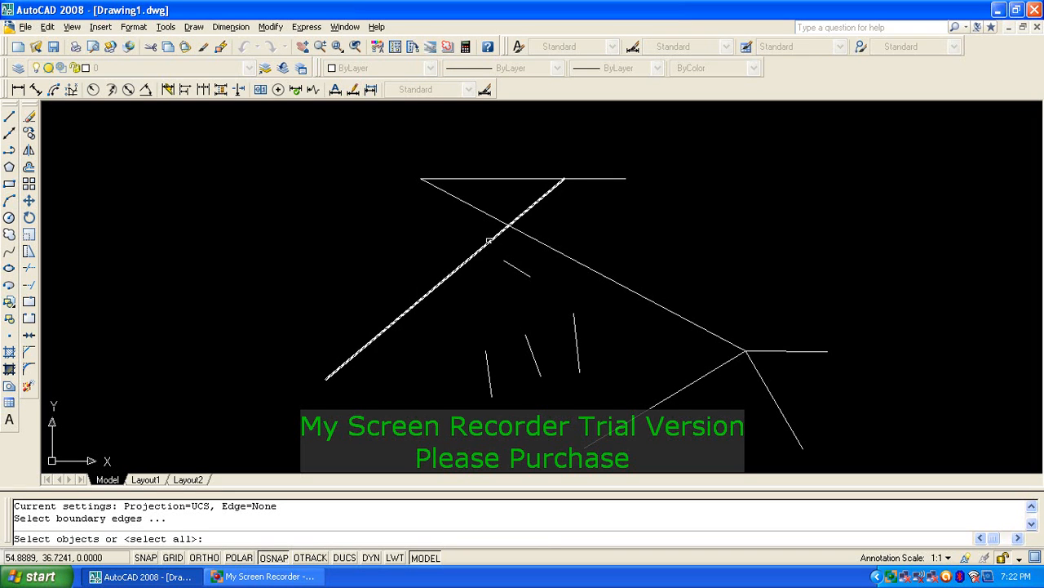
pyautogui.click(496, 179)
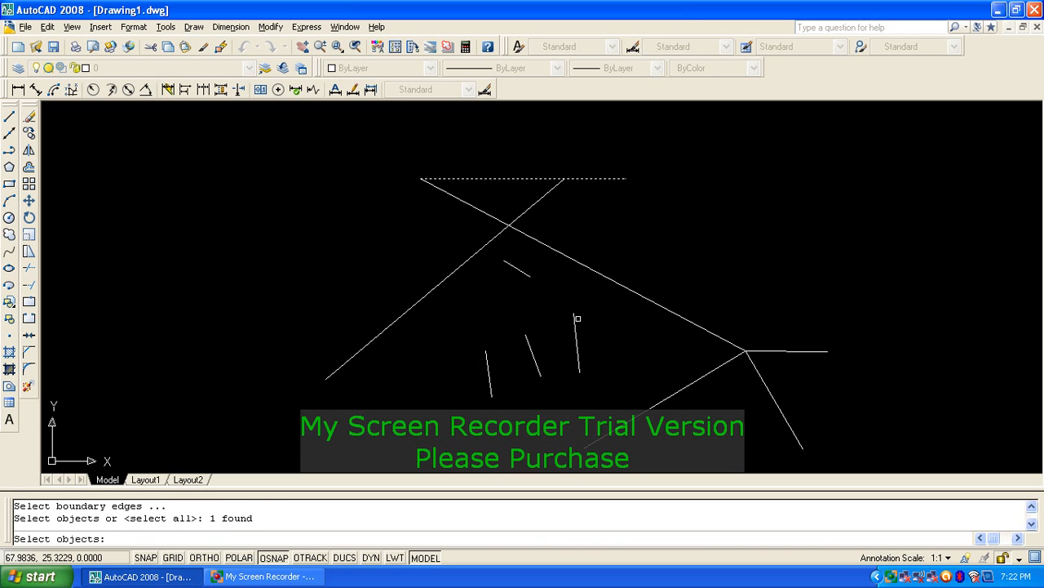
pyautogui.click(694, 381)
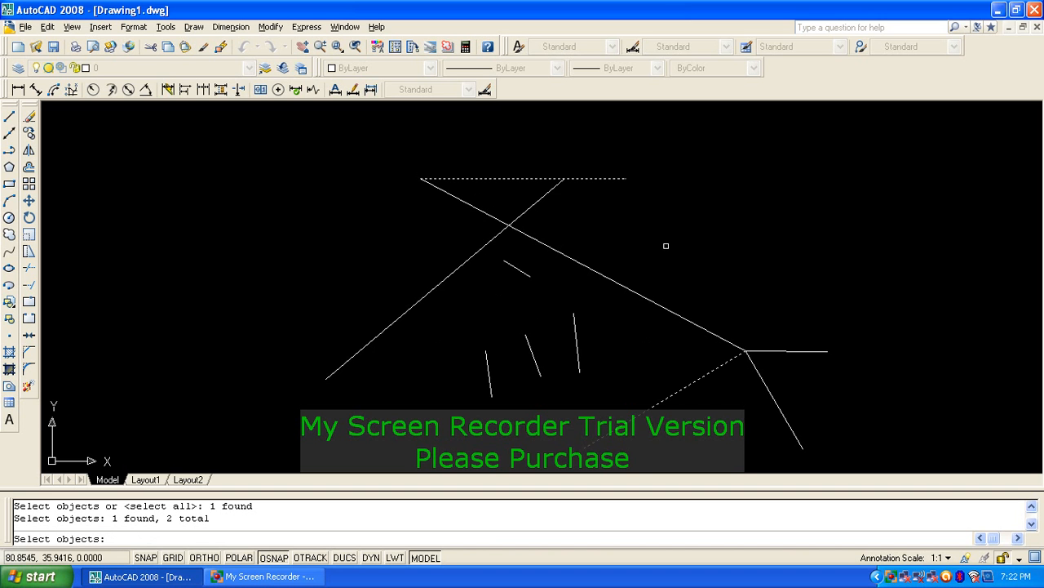
pyautogui.press('Return')
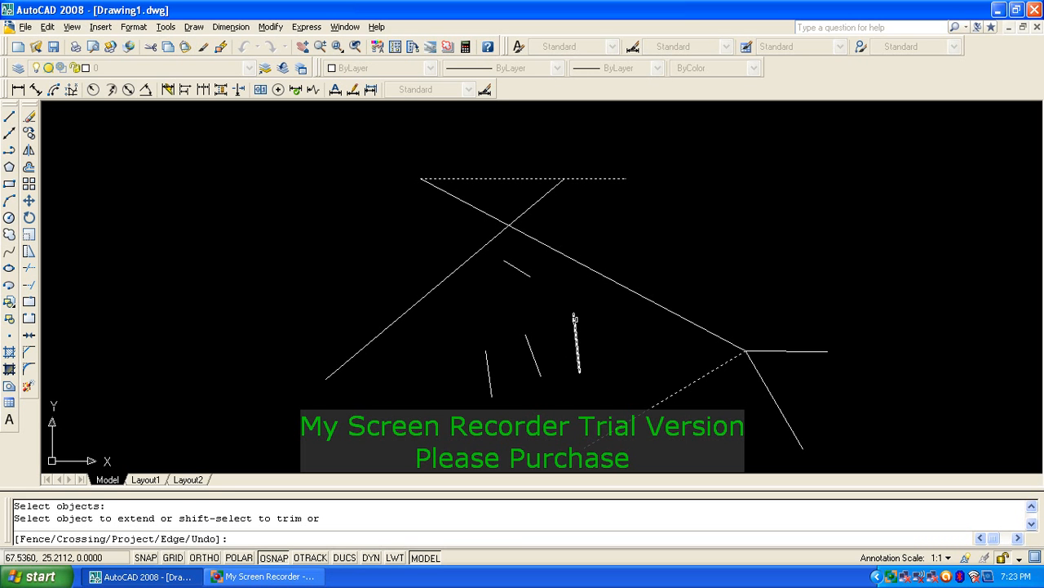
pyautogui.click(573, 320)
pyautogui.click(578, 368)
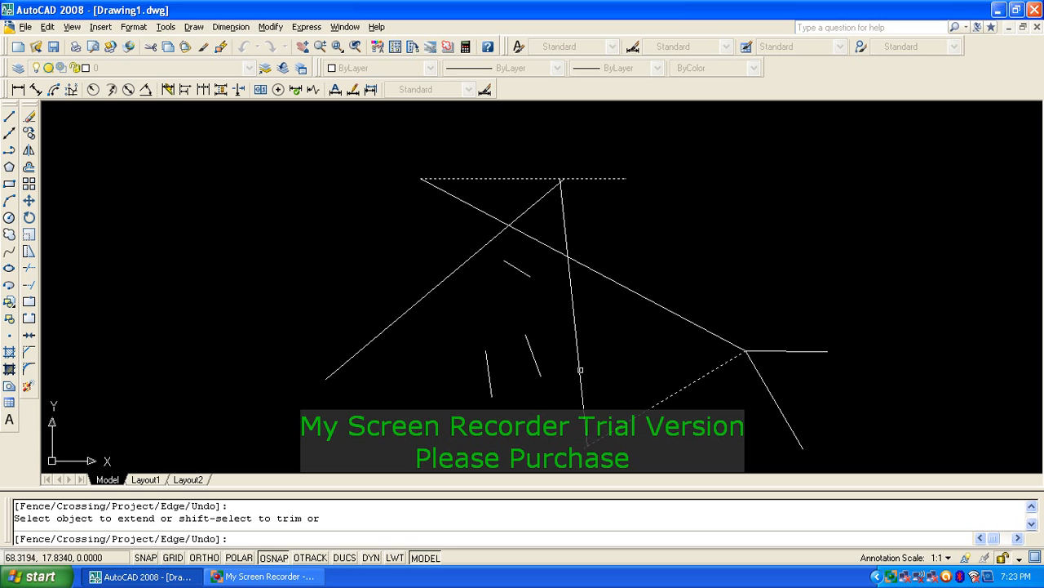
pyautogui.click(537, 374)
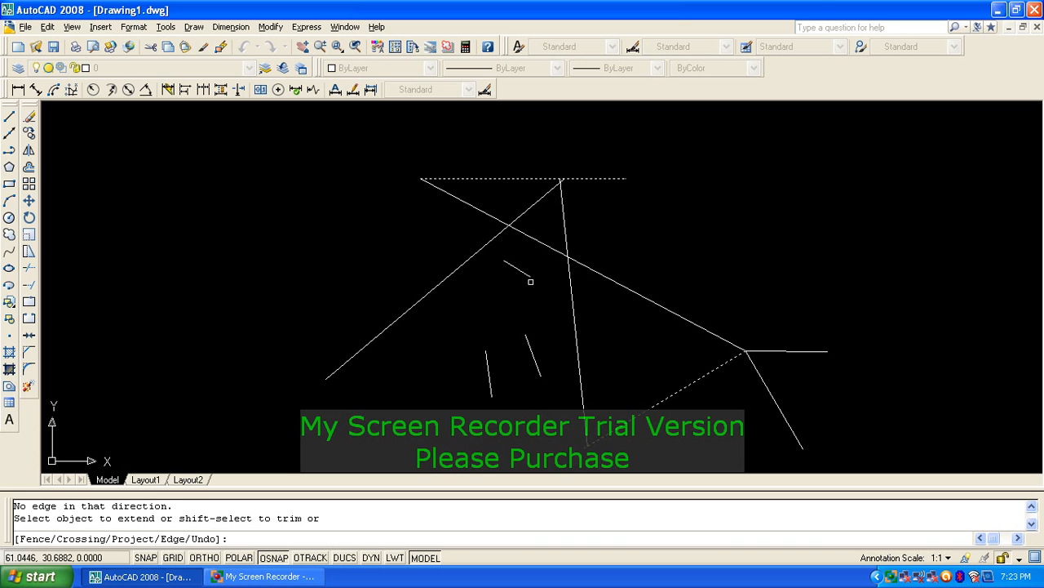
pyautogui.click(526, 273)
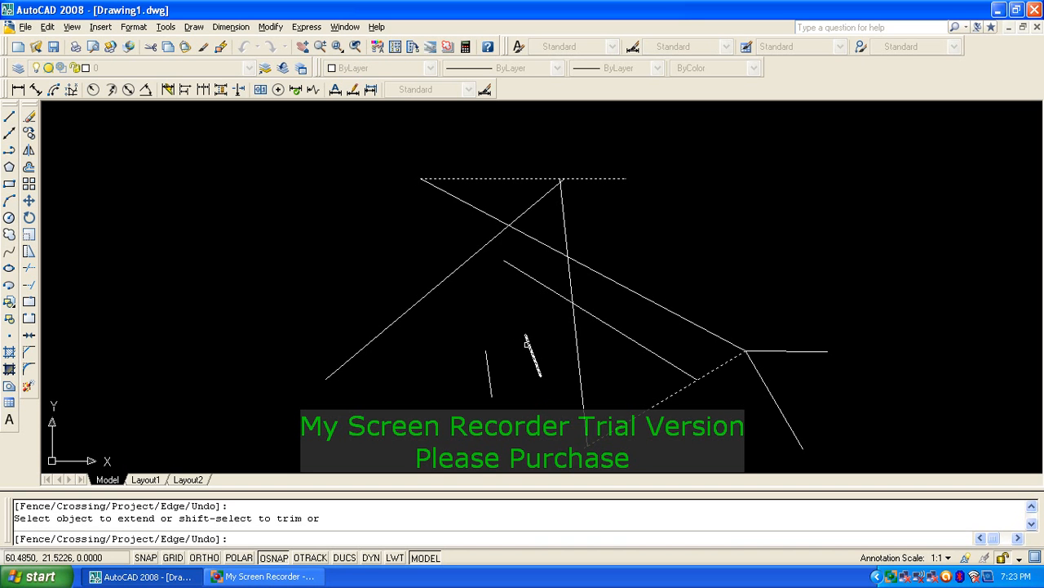
pyautogui.click(530, 346)
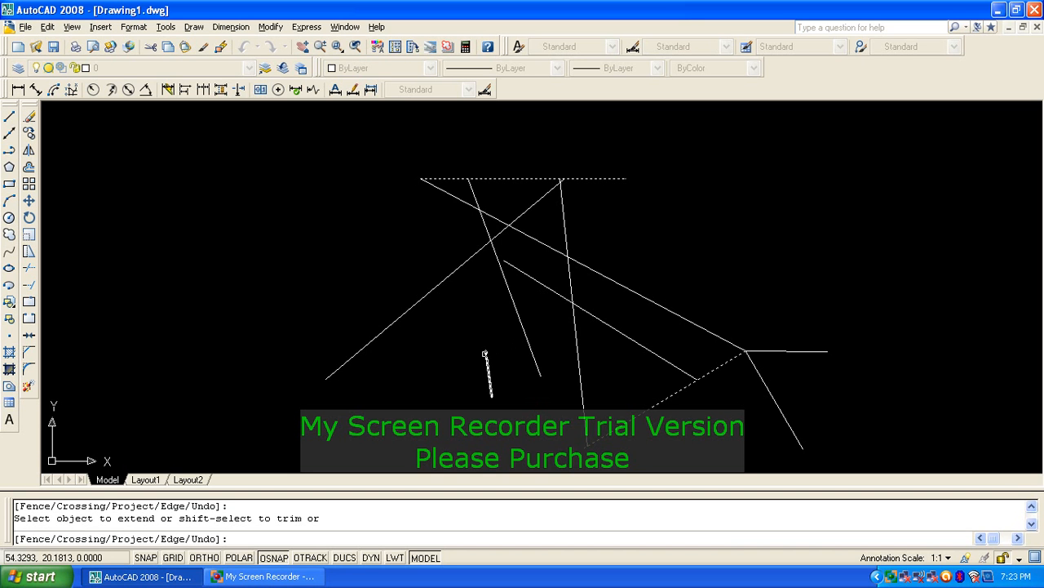
pyautogui.click(486, 353)
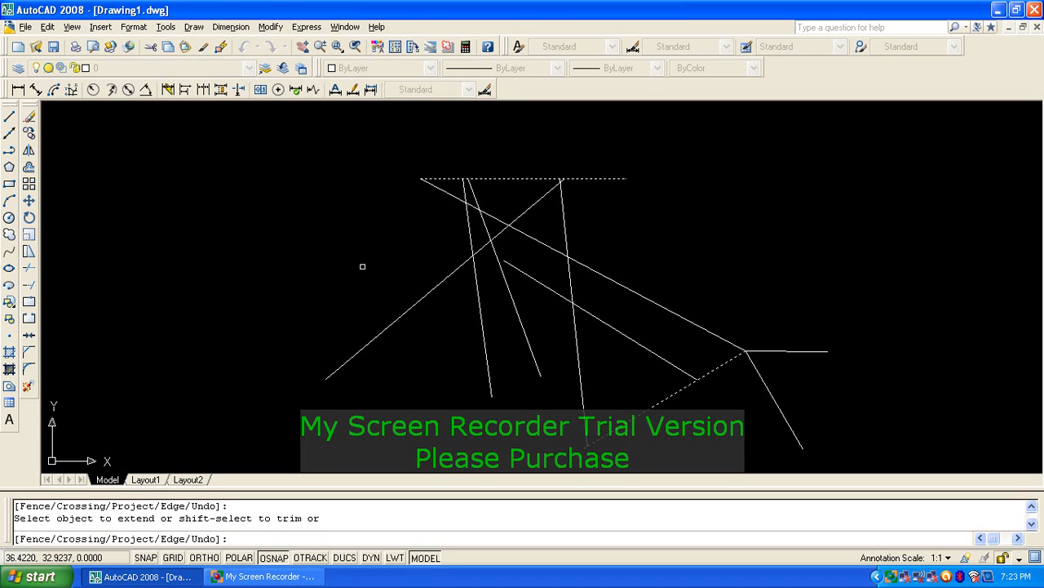
pyautogui.press('Return')
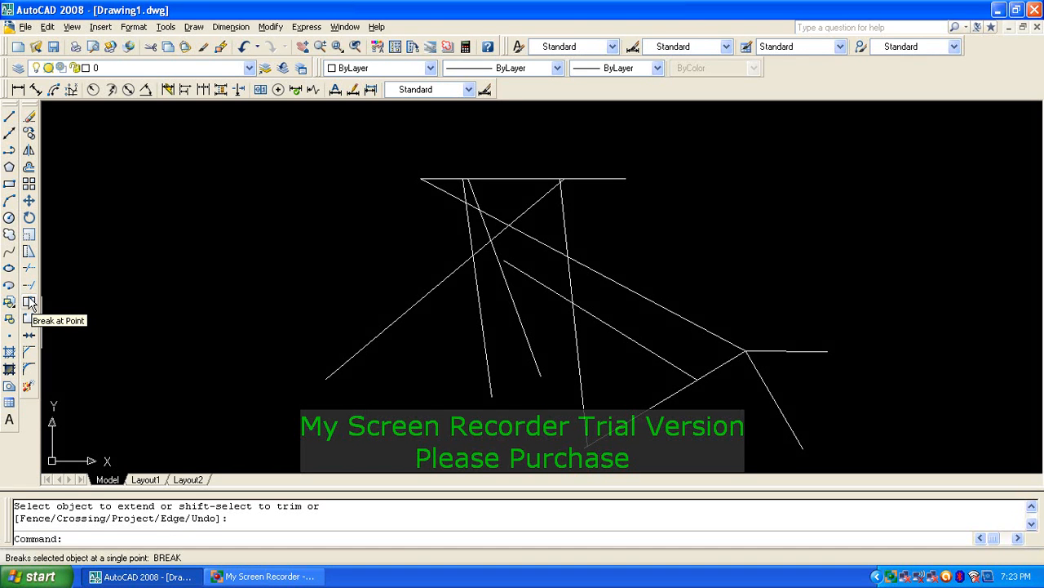
# Step: Break the top horizontal line at a single point near its left end
pyautogui.click(532, 172)
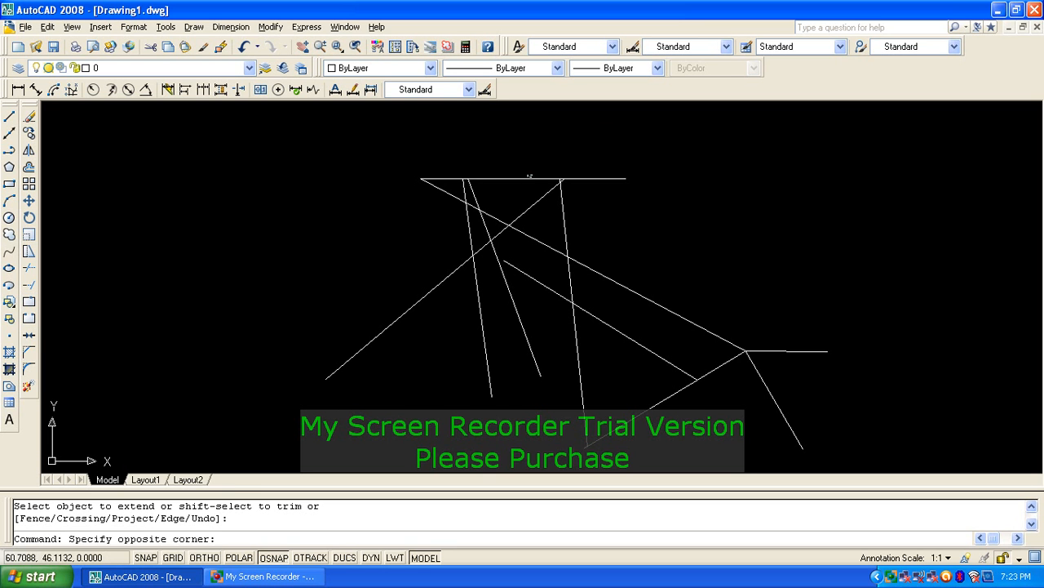
pyautogui.click(523, 179)
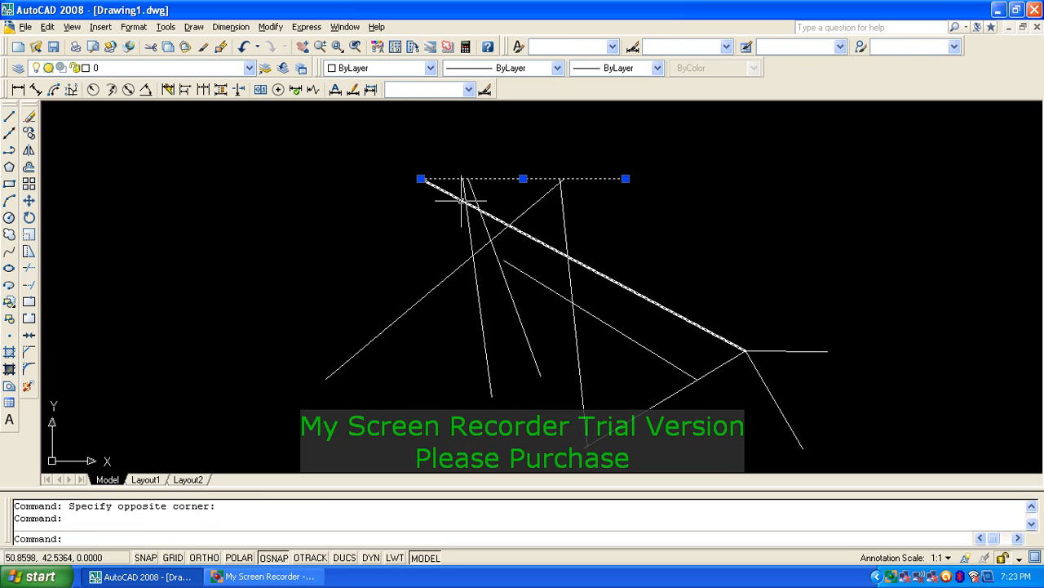
pyautogui.press('Escape')
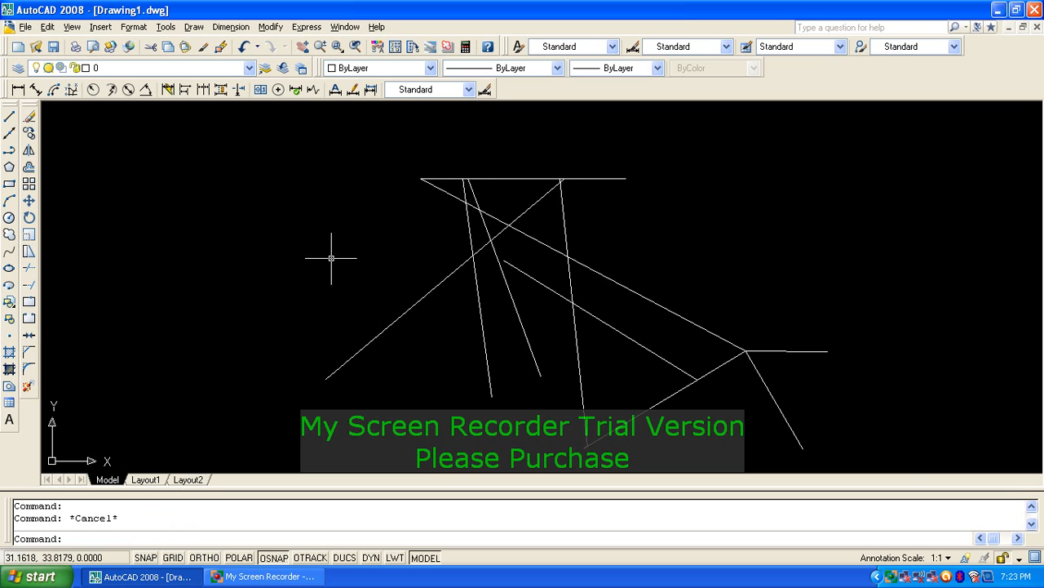
pyautogui.click(29, 304)
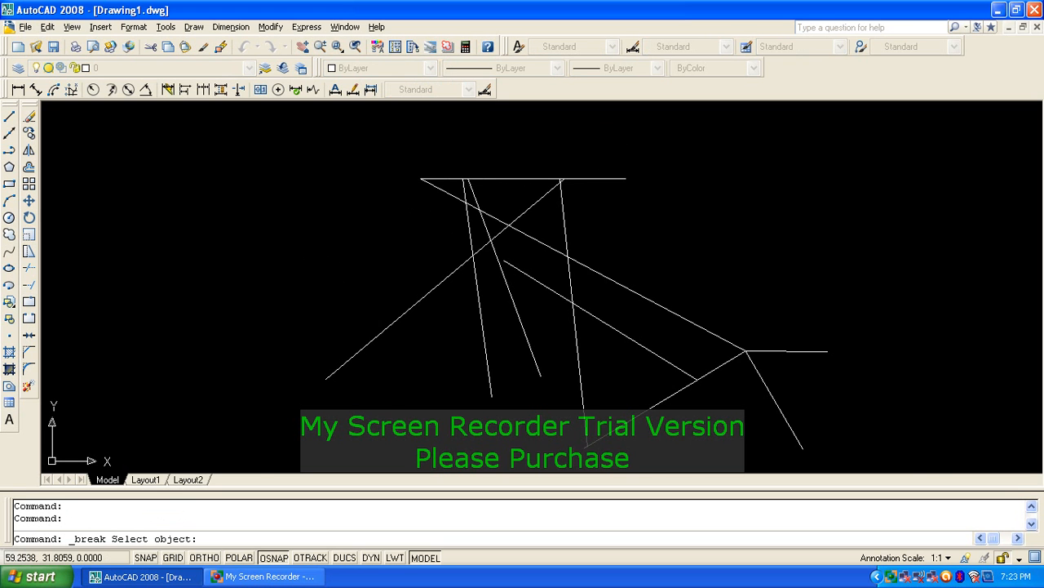
pyautogui.scroll(4, 560, 205)
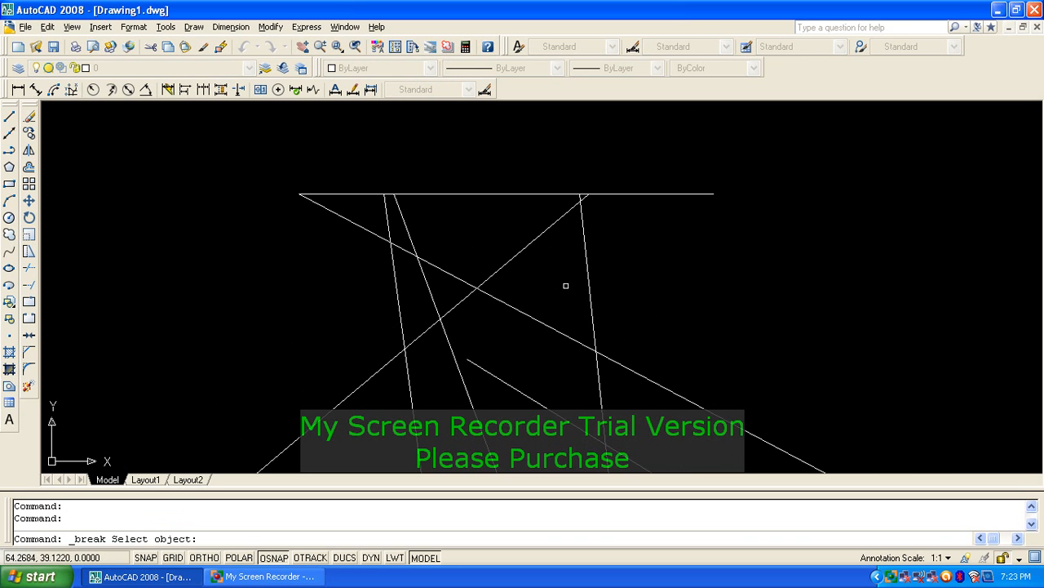
pyautogui.click(490, 194)
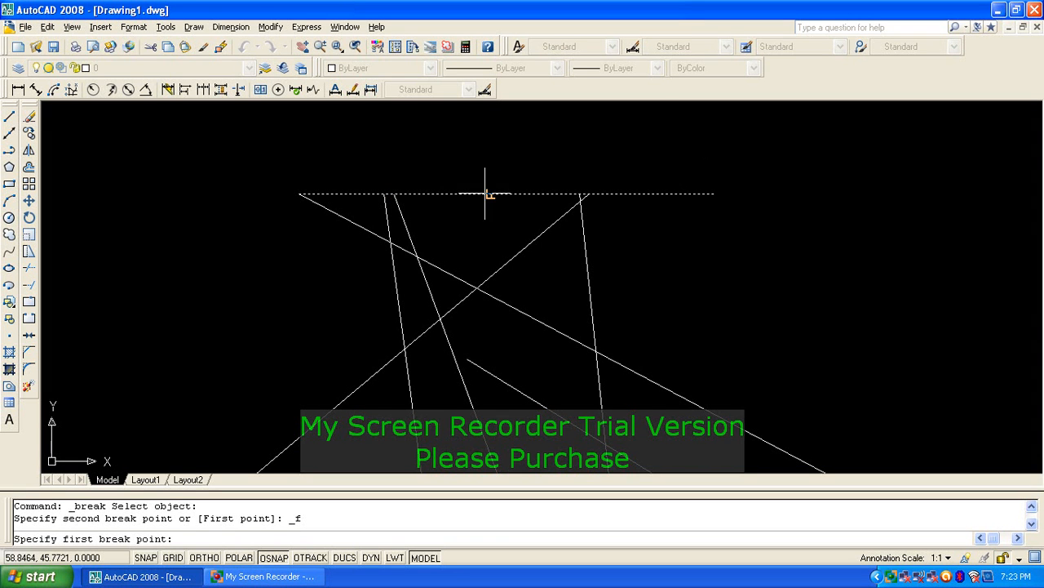
pyautogui.click(394, 195)
pyautogui.write('@')
pyautogui.press('Return')
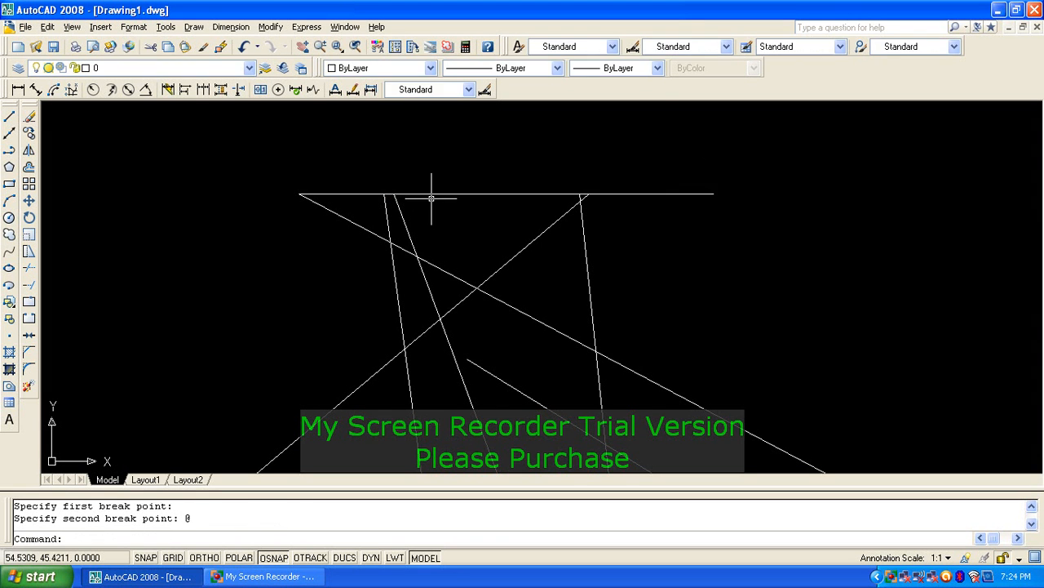
# Step: Select the left and right pieces to confirm the split, then clear the selection
pyautogui.click(435, 196)
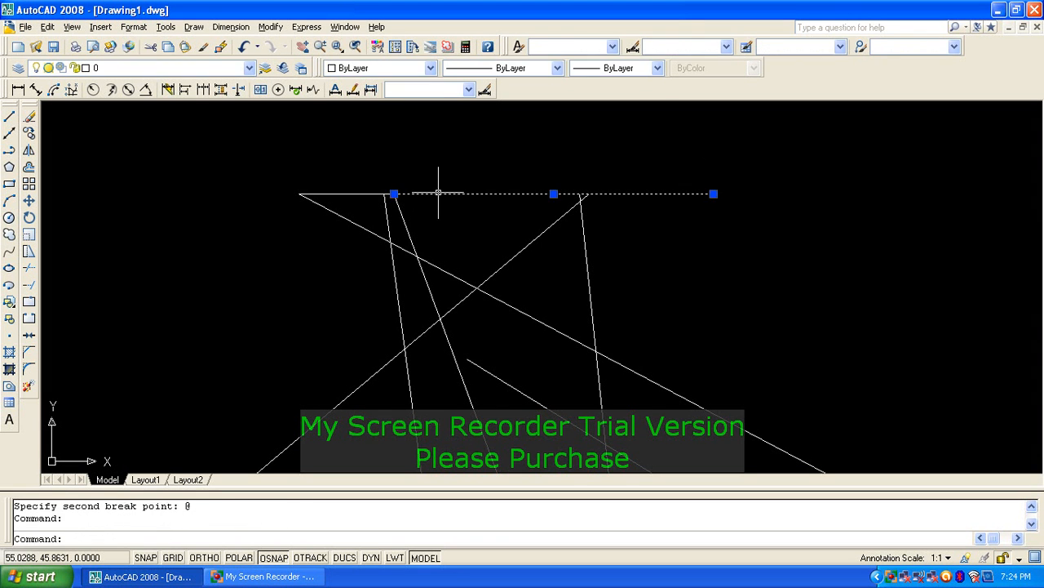
pyautogui.click(351, 194)
pyautogui.moveTo(541, 315); pyautogui.dragTo(545, 244, button='middle')
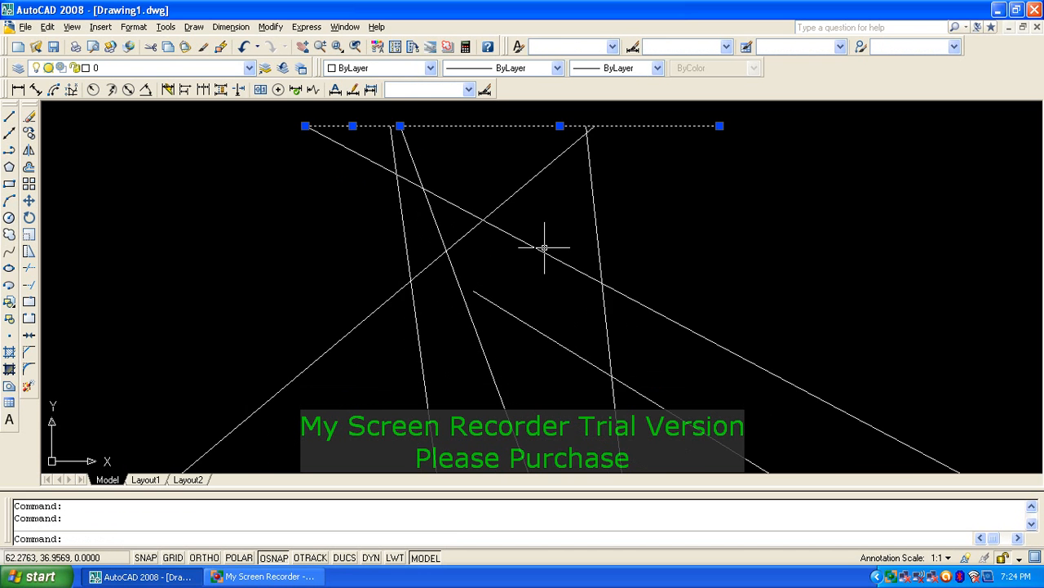
pyautogui.scroll(-2, 545, 245)
pyautogui.press('Escape')
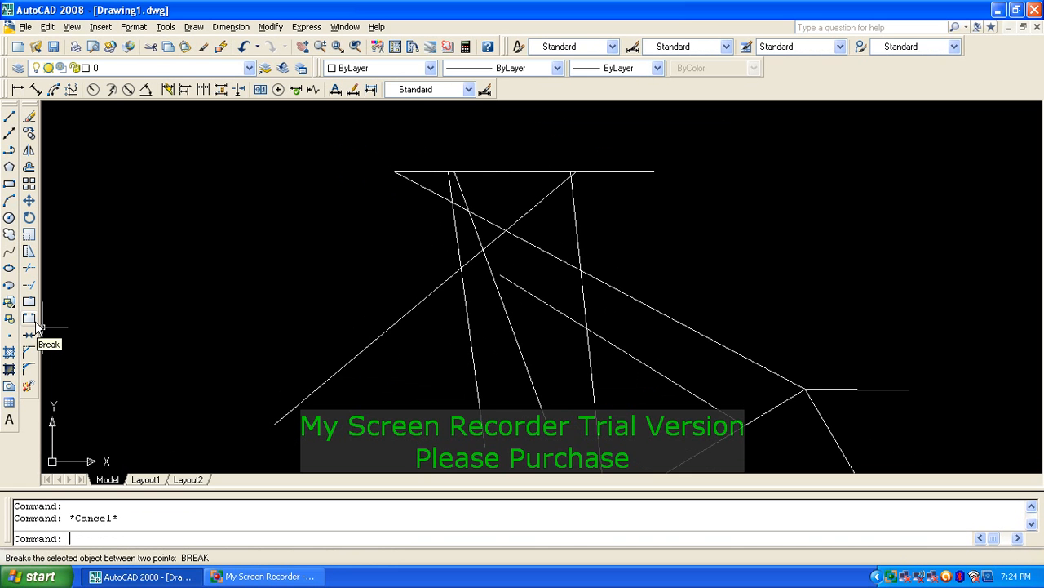
pyautogui.write('br')
pyautogui.press('Return')
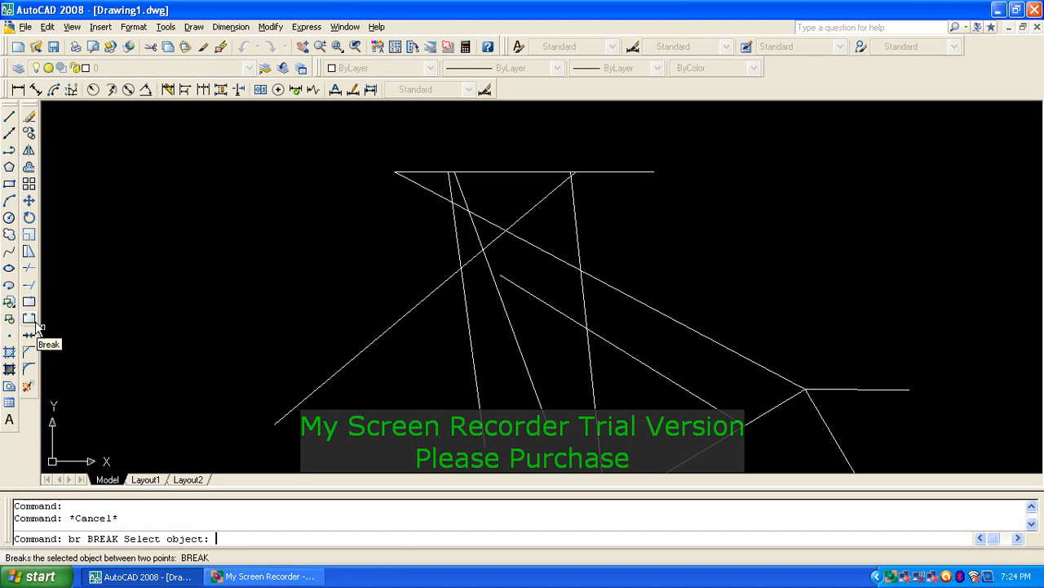
pyautogui.click(308, 396)
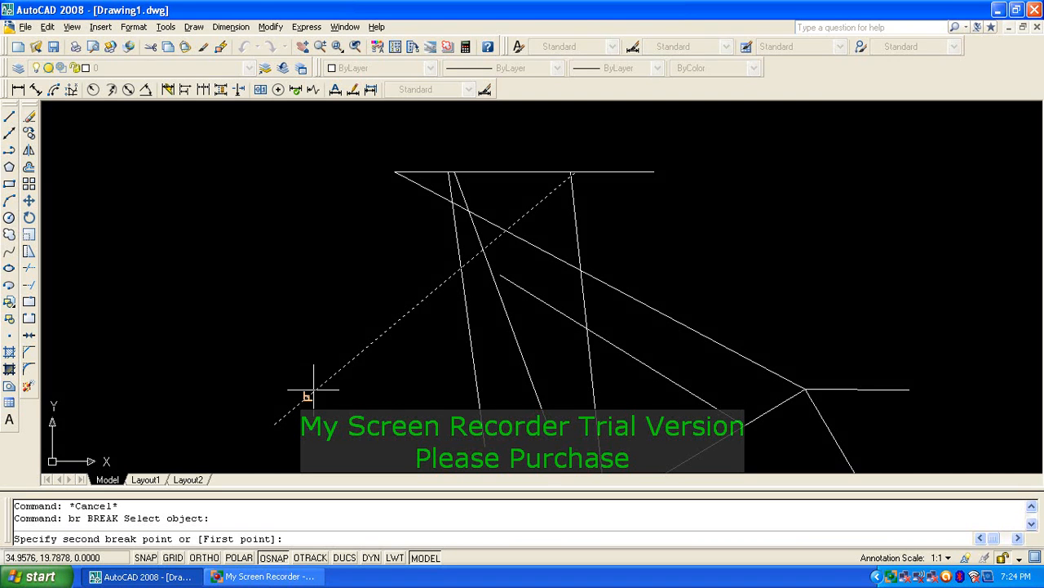
pyautogui.click(412, 309)
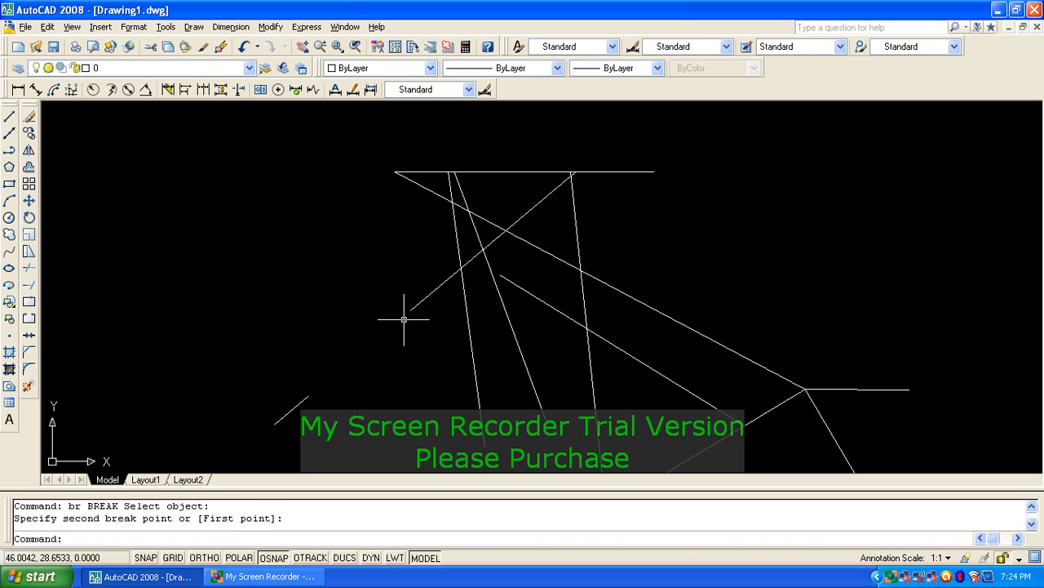
pyautogui.hotkey('ctrl', 'z')
pyautogui.write('b')
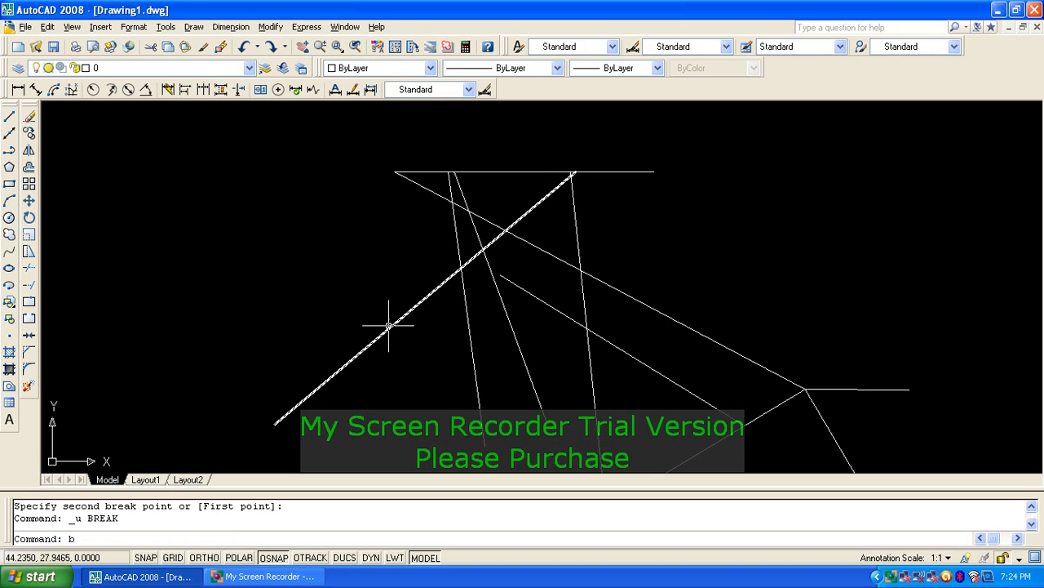
pyautogui.write('r')
pyautogui.press('Return')
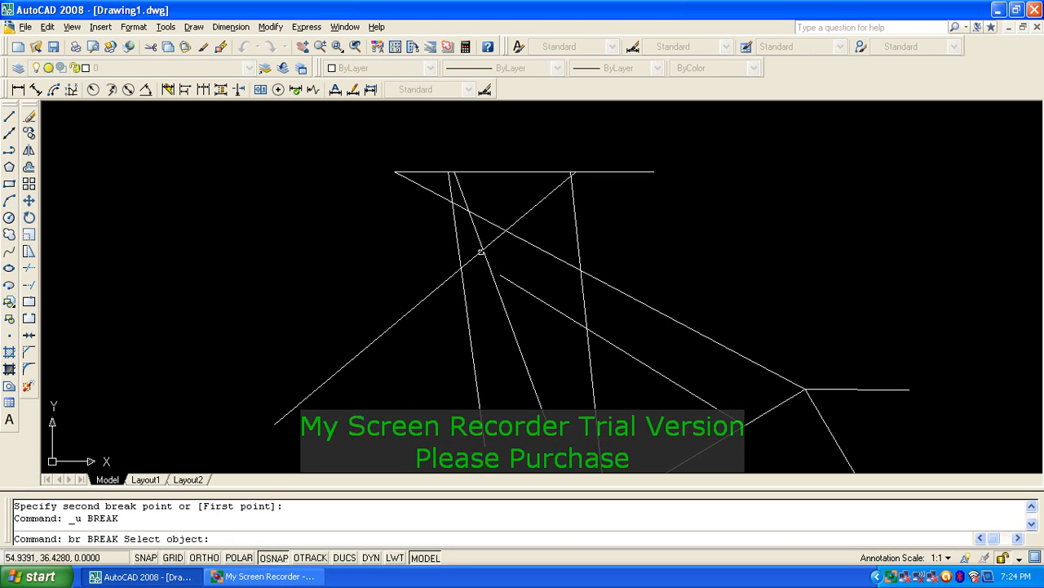
# Step: Break the top horizontal line where the rising diagonal meets it, then re-centre the figure
pyautogui.click(498, 172)
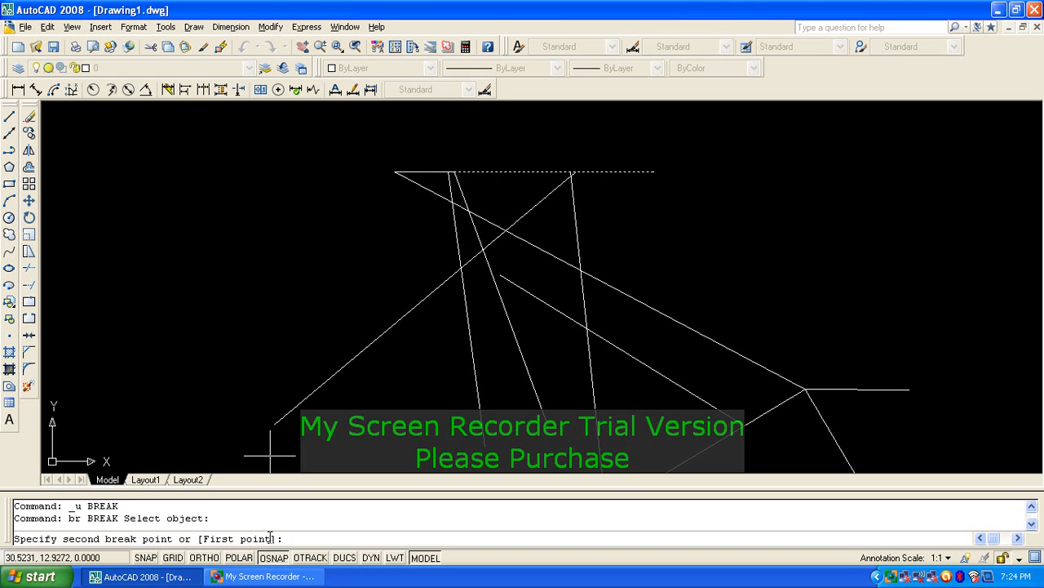
pyautogui.press('Return')
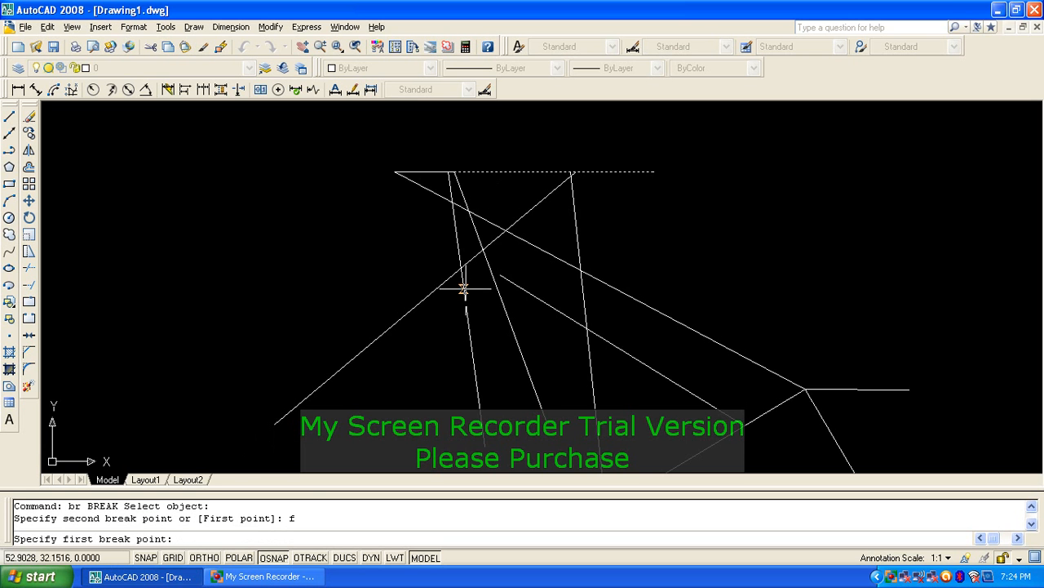
pyautogui.scroll(2, 558, 168)
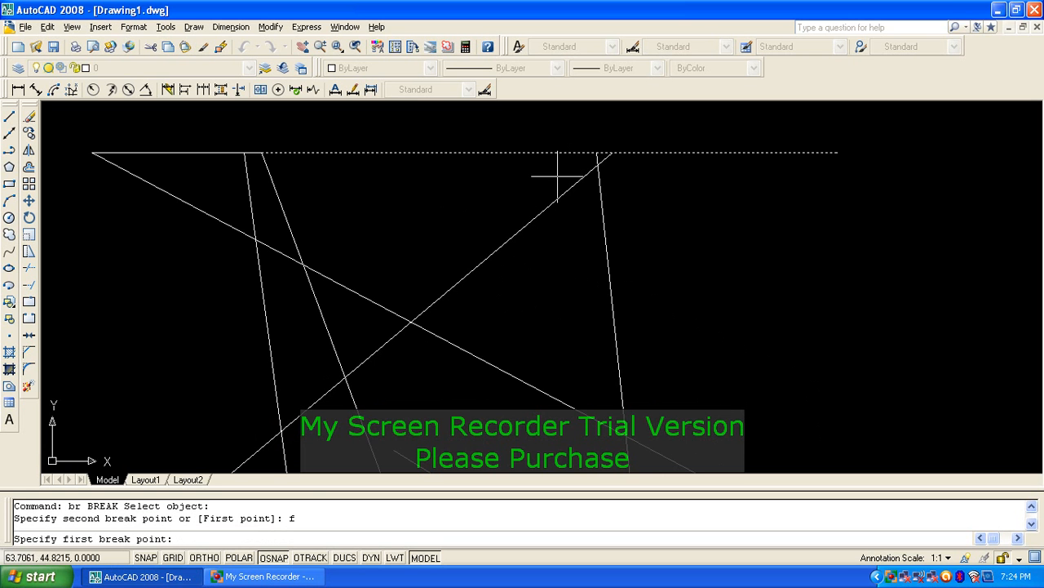
pyautogui.click(596, 153)
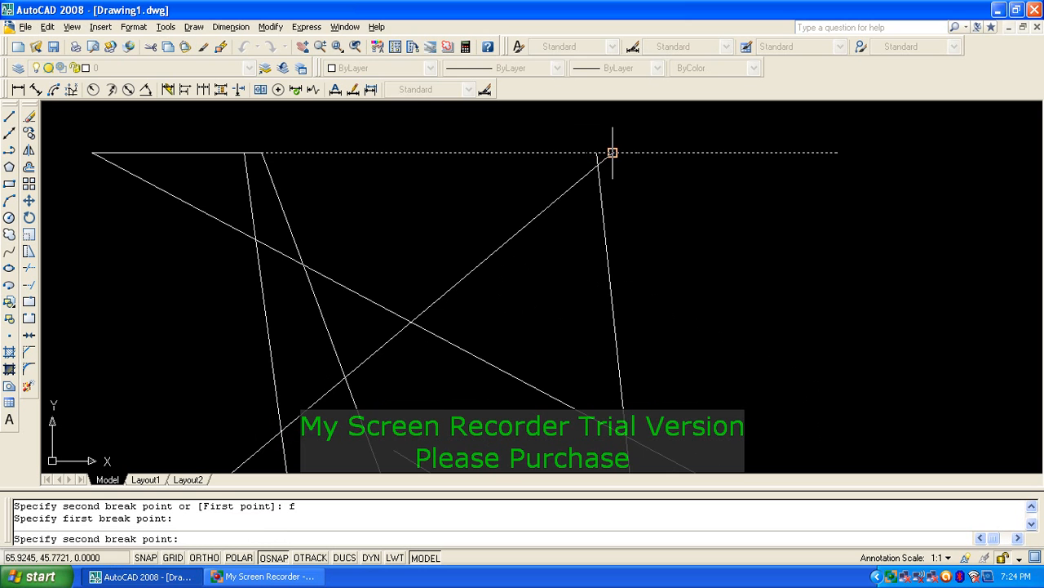
pyautogui.click(610, 153)
pyautogui.scroll(2, 563, 154)
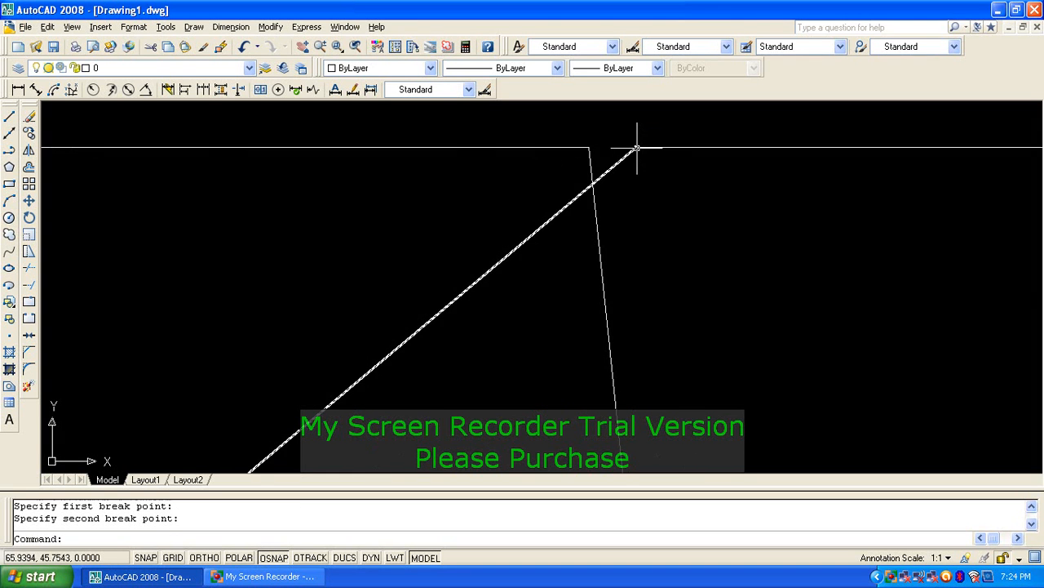
pyautogui.scroll(-3, 560, 233)
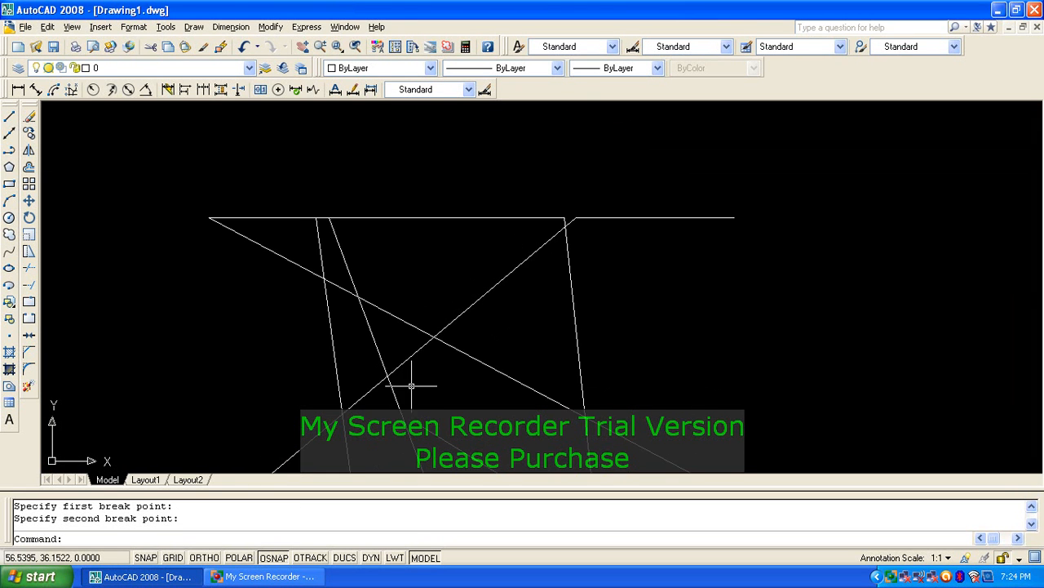
pyautogui.moveTo(410, 380); pyautogui.dragTo(482, 327, button='middle')
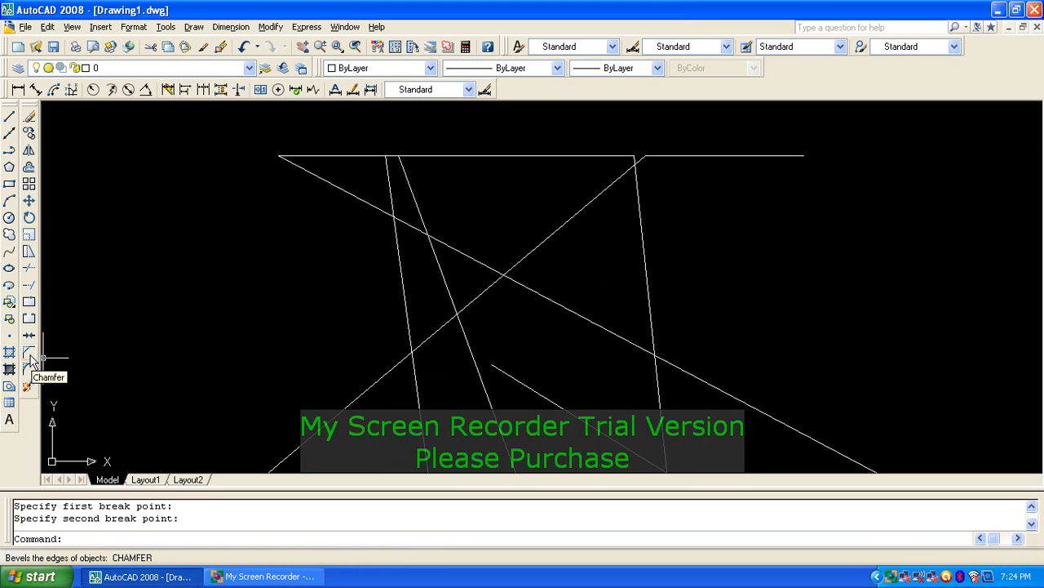
pyautogui.scroll(-2, 359, 286)
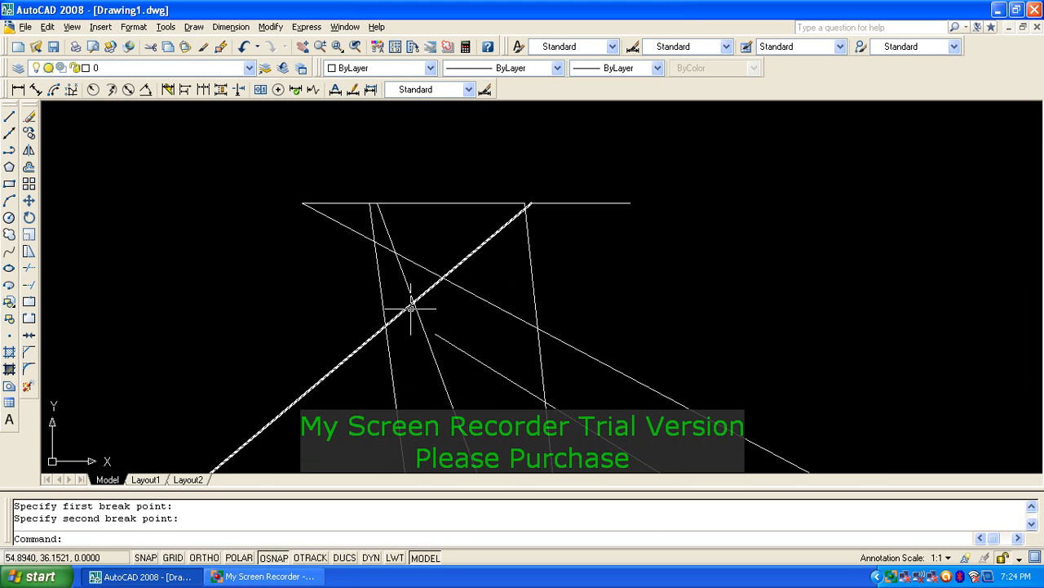
pyautogui.scroll(-2, 502, 257)
# Step: Erase all 12 objects of the old figure with a selection window
pyautogui.write('e')
pyautogui.press('Return')
pyautogui.click(786, 423)
pyautogui.click(364, 205)
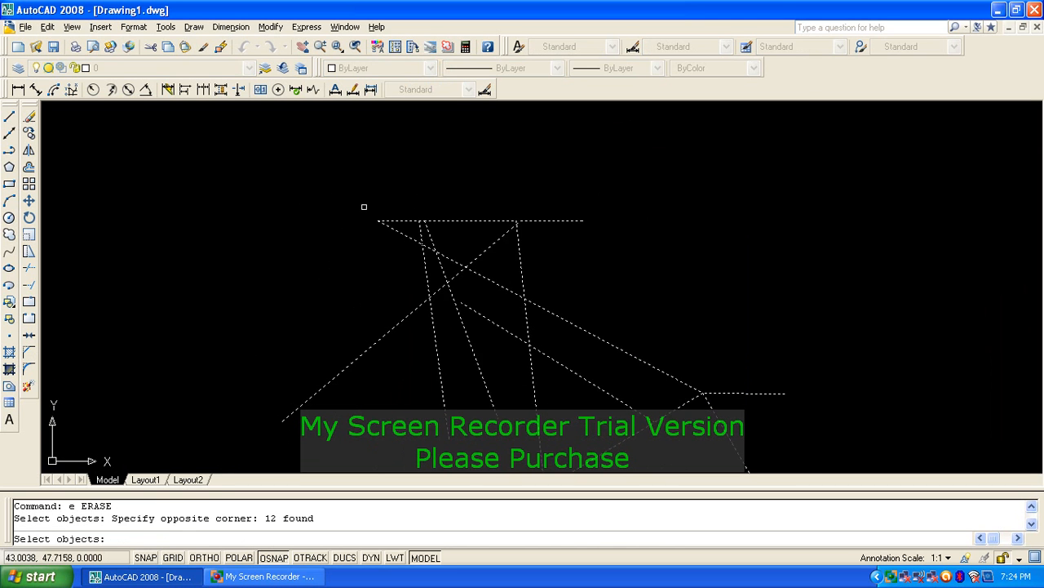
pyautogui.press('Return')
# Step: Draw a horizontal line near the top and a separate vertical line lower left
pyautogui.write('l')
pyautogui.press('Return')
pyautogui.click(403, 174)
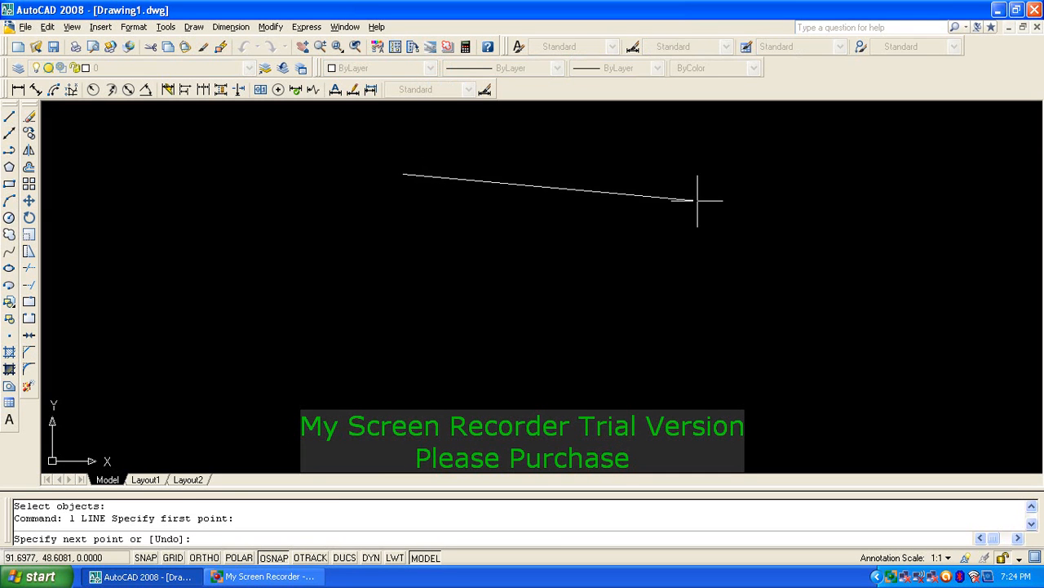
pyautogui.click(716, 172)
pyautogui.press('Return')
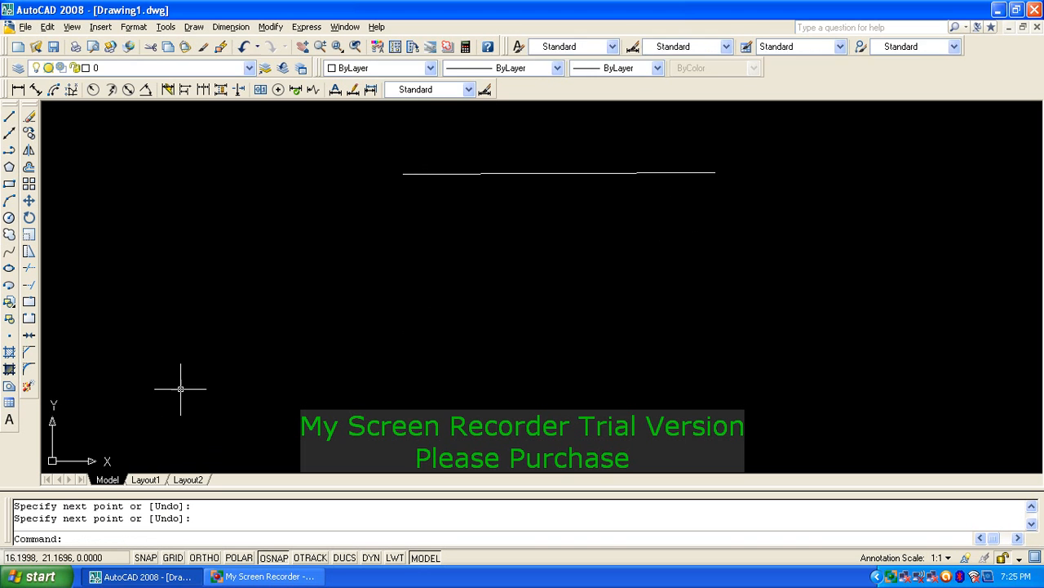
pyautogui.press('Return')
pyautogui.click(170, 377)
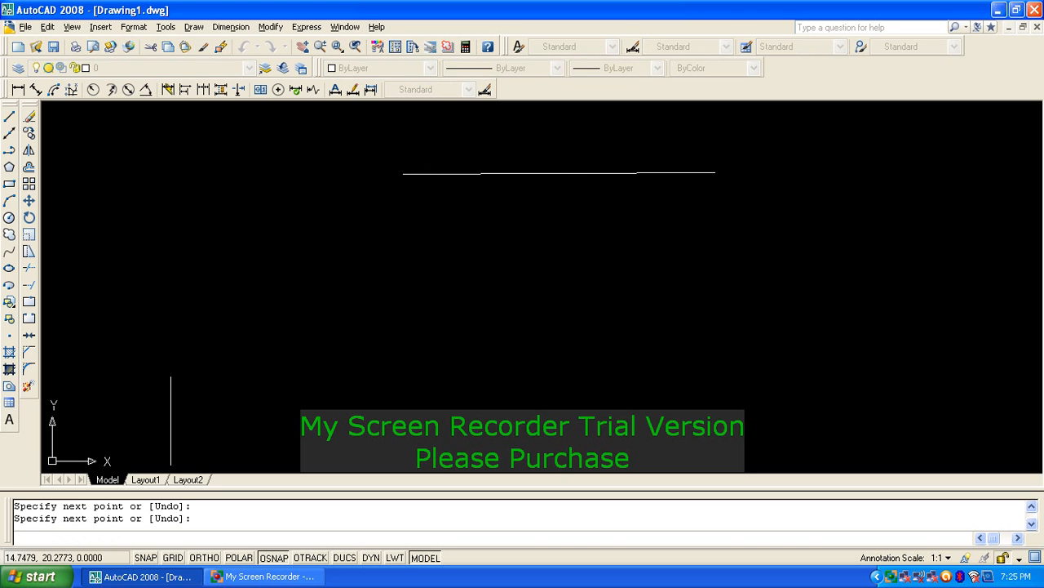
pyautogui.press('Return')
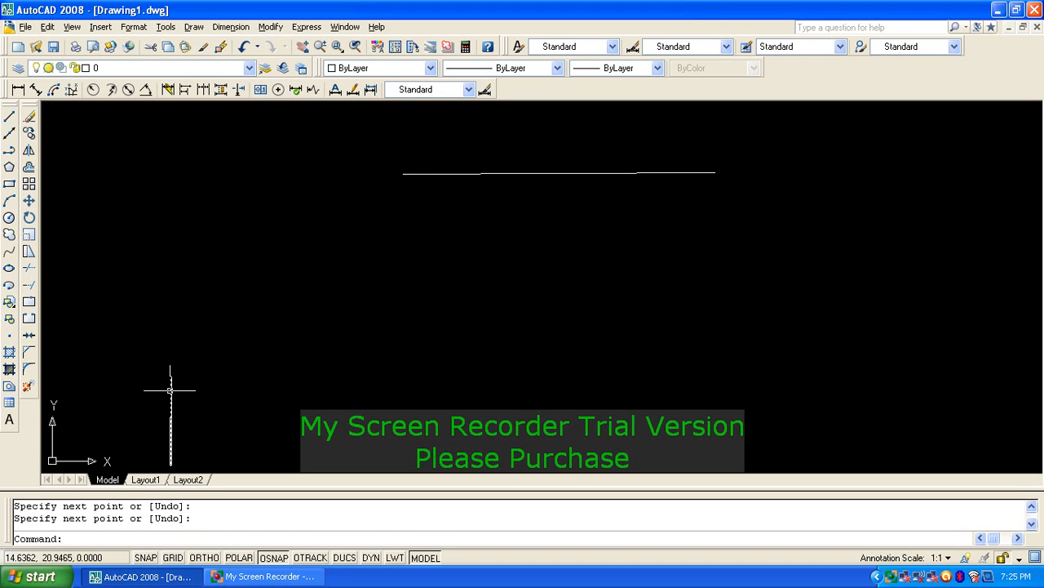
# Step: Chamfer the horizontal and vertical lines into a square corner
pyautogui.write('ch')
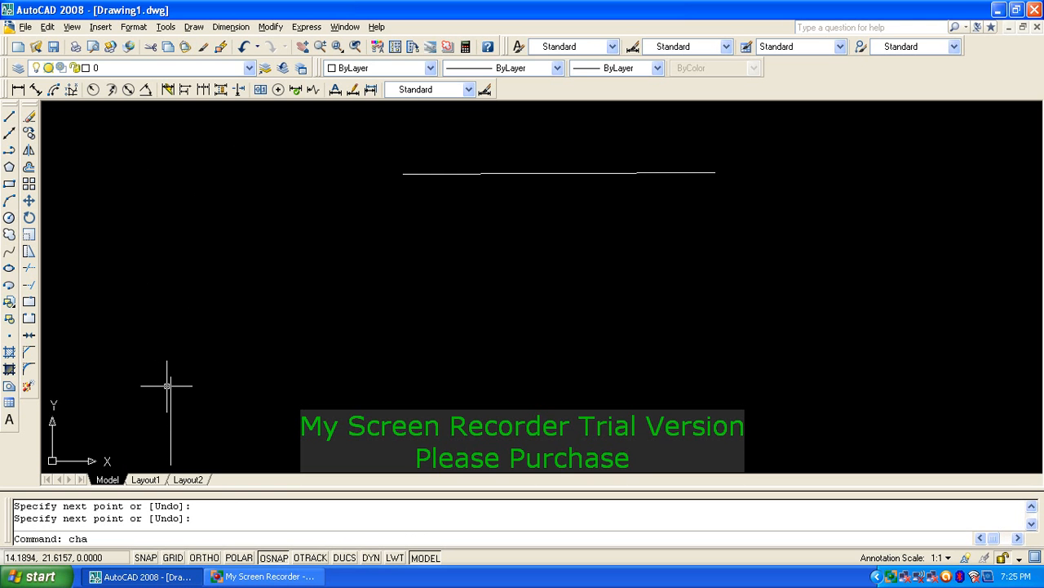
pyautogui.write('a')
pyautogui.press('Return')
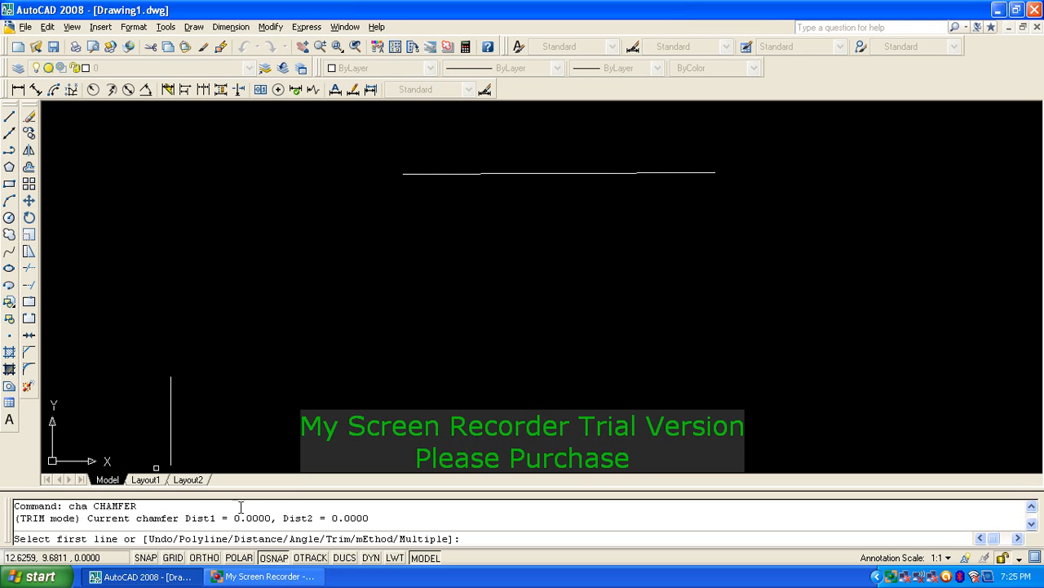
pyautogui.moveTo(231, 517); pyautogui.dragTo(370, 518)
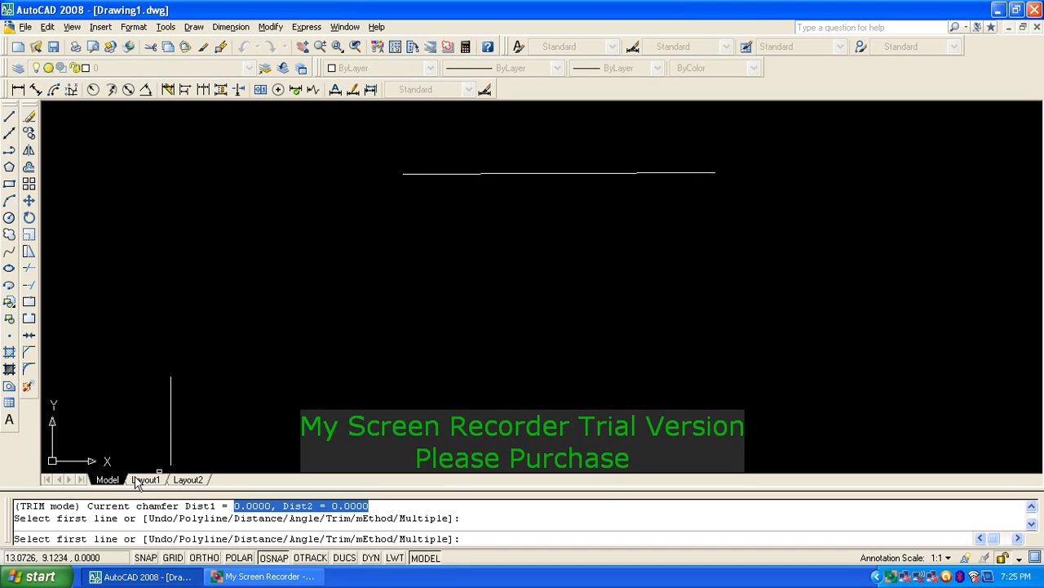
pyautogui.click(421, 174)
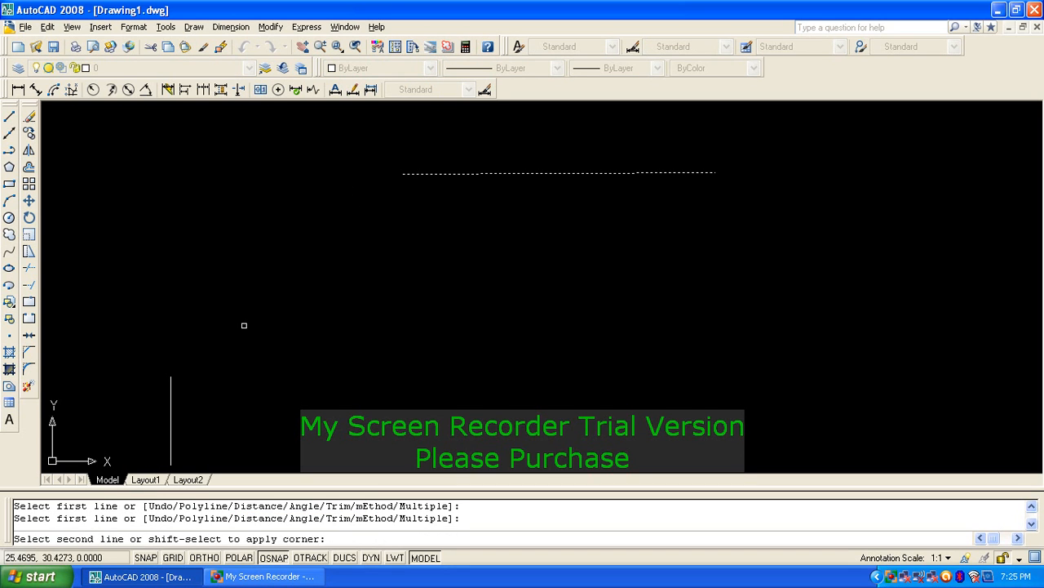
pyautogui.click(171, 419)
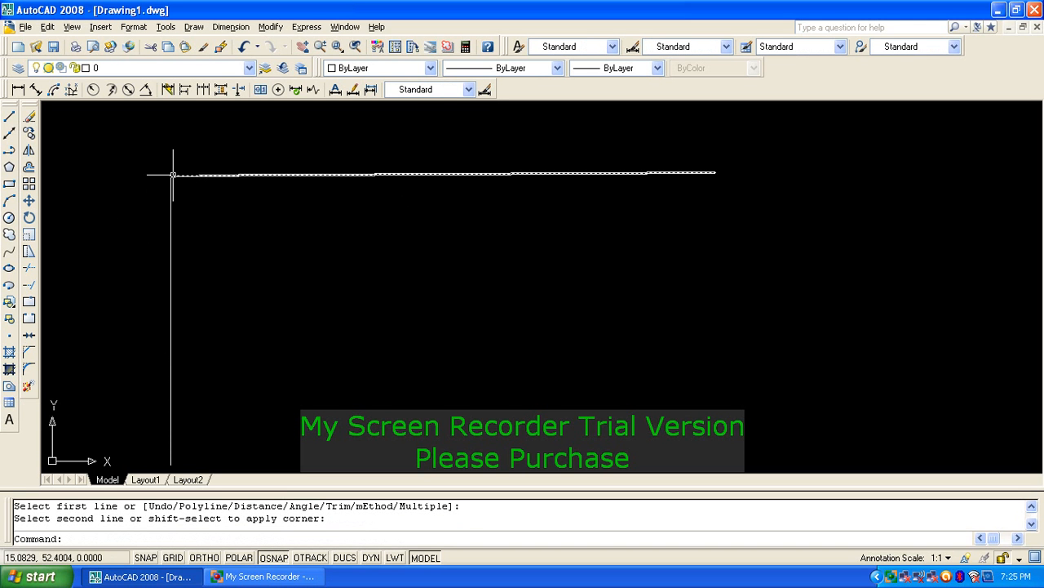
# Step: Bevel the corner with chamfer distances 9 and 4 on the horizontal and vertical lines
pyautogui.write('cha')
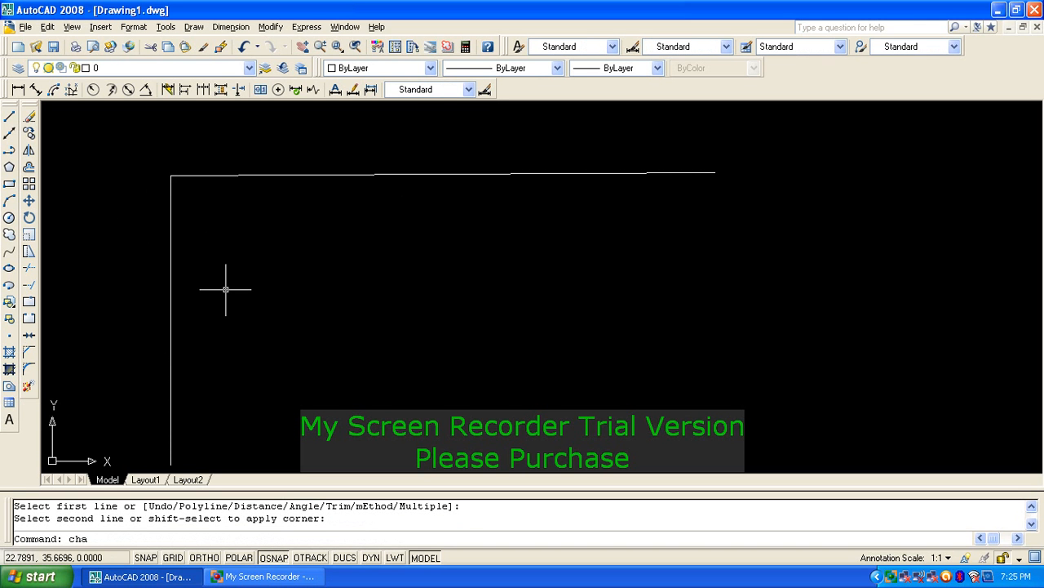
pyautogui.press('Return')
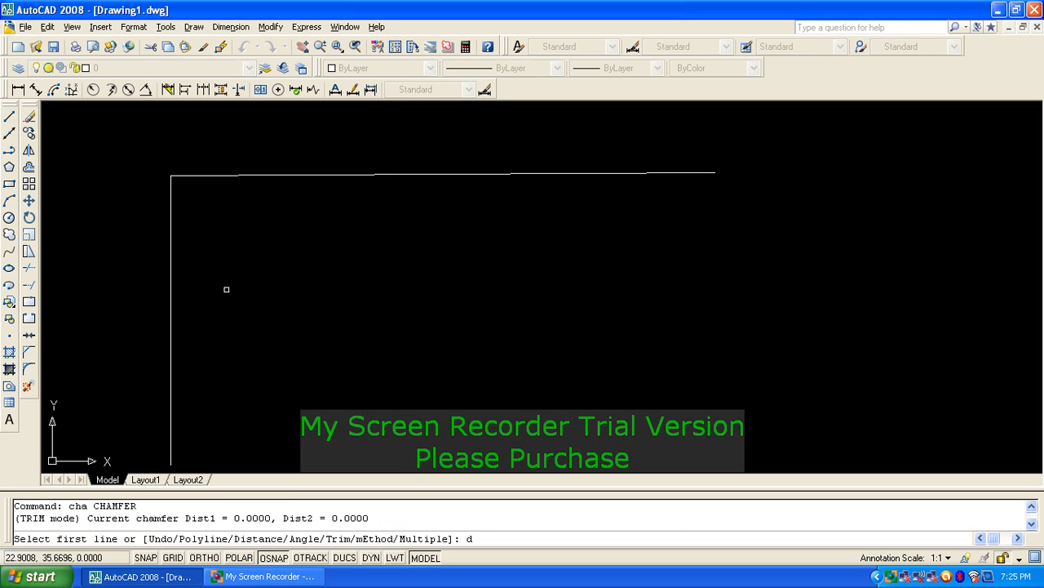
pyautogui.write('d')
pyautogui.press('Return')
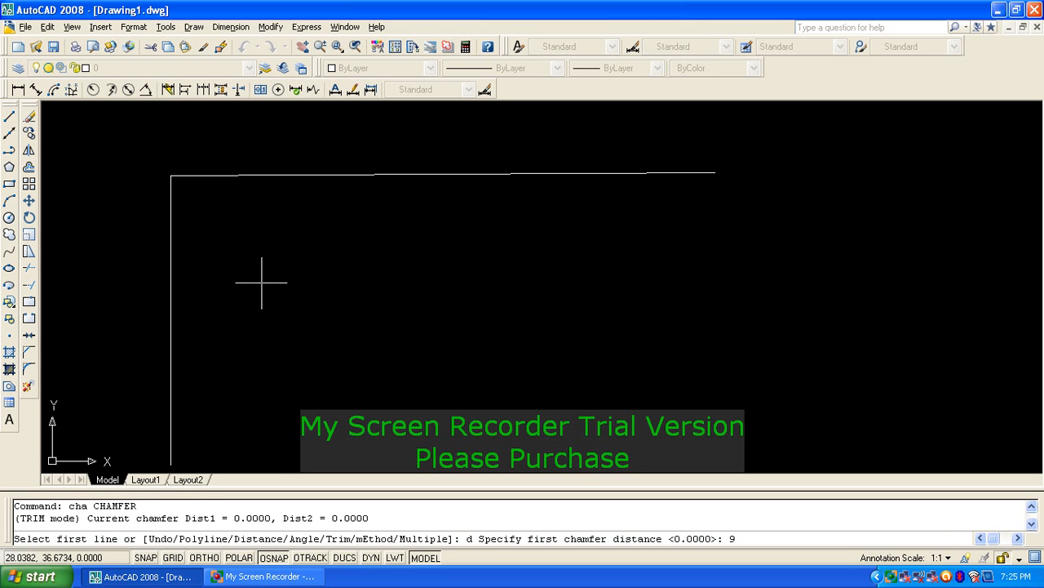
pyautogui.press('Return')
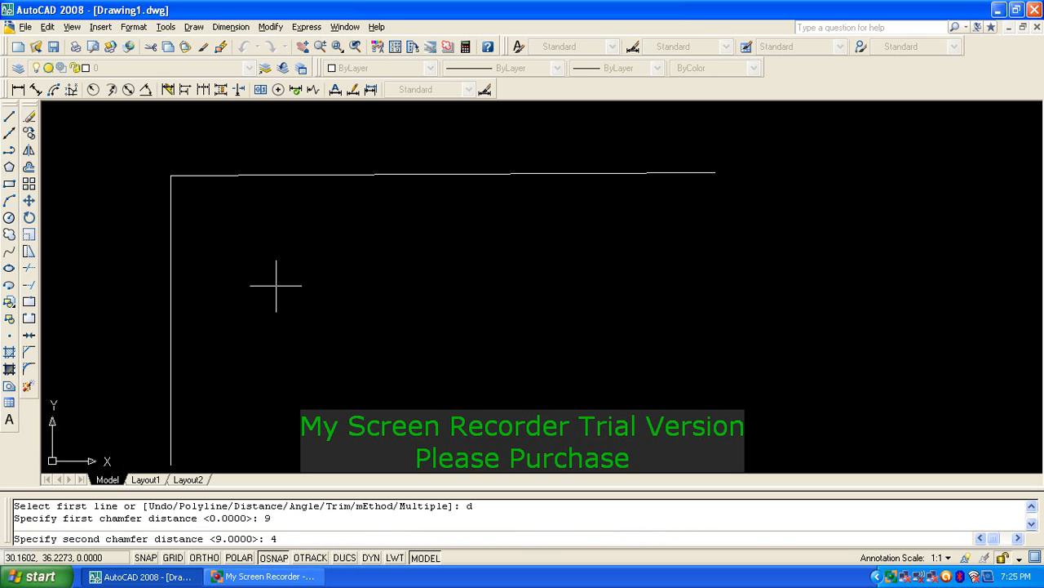
pyautogui.write('4')
pyautogui.press('Return')
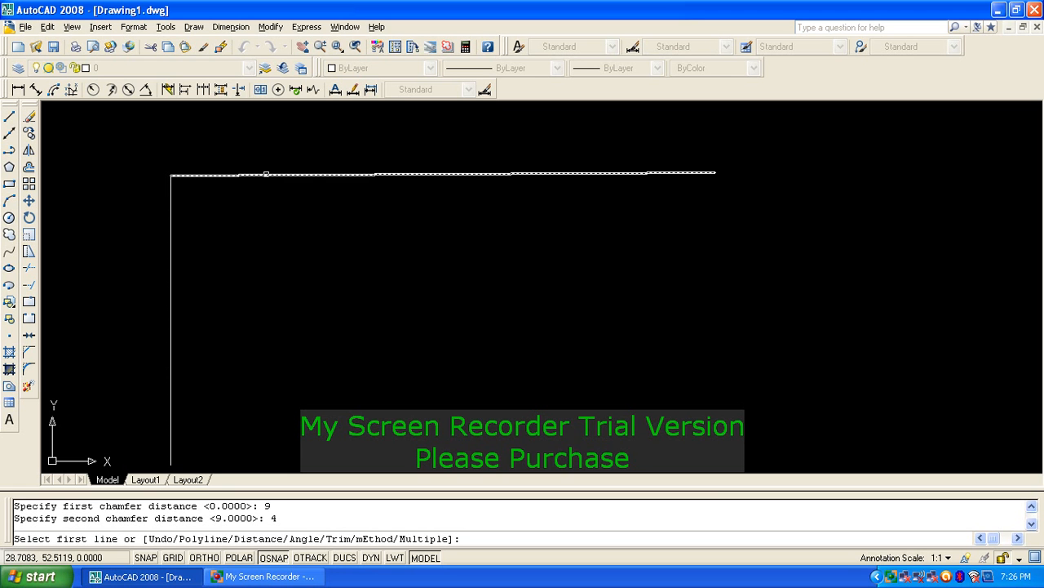
pyautogui.click(266, 174)
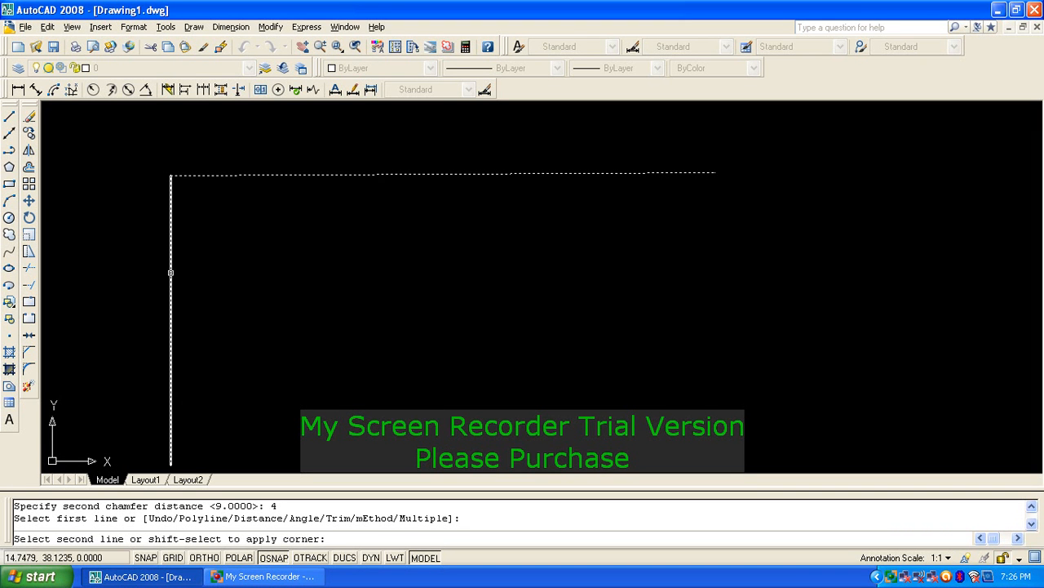
pyautogui.click(171, 283)
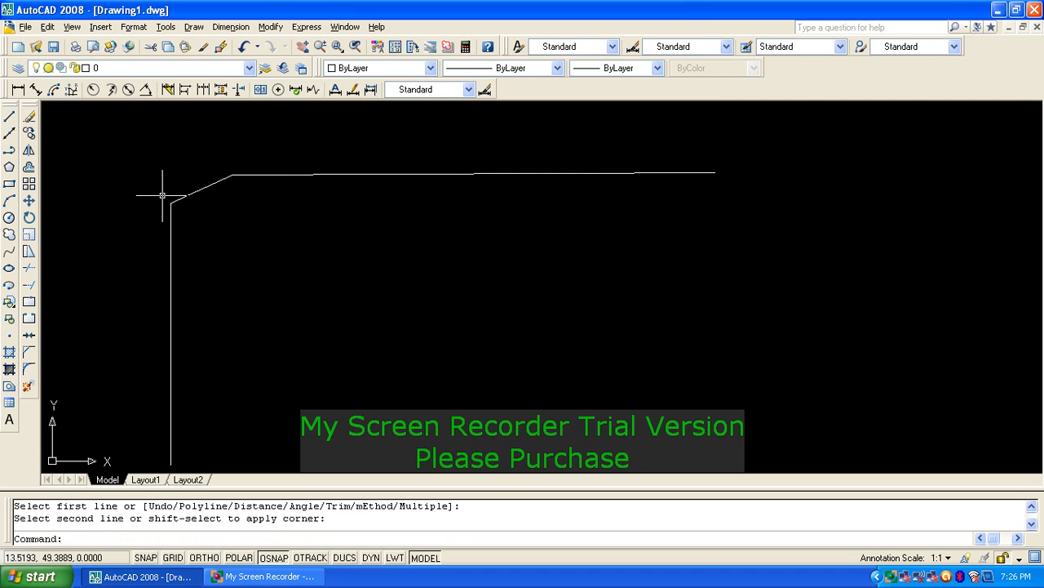
# Step: Zoom in to inspect the bevel segment, then begin erasing the chamfered figure
pyautogui.scroll(3, 162, 184)
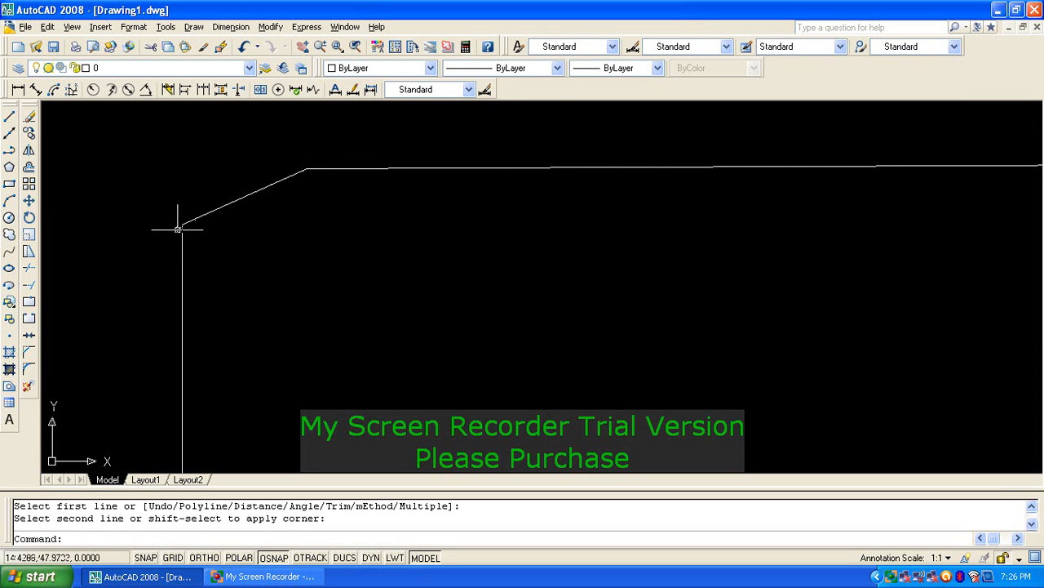
pyautogui.click(275, 177)
pyautogui.click(254, 206)
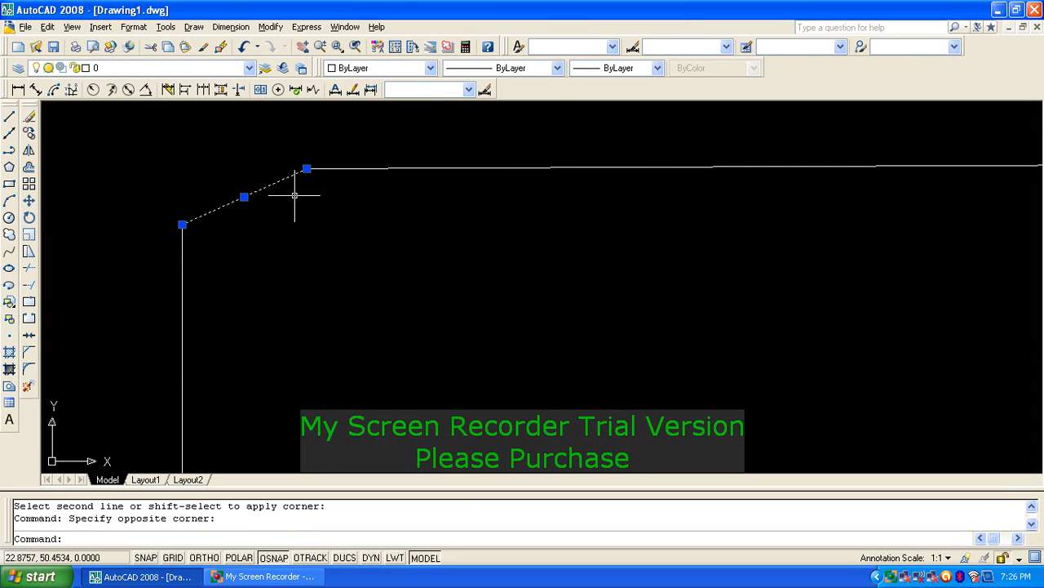
pyautogui.press('Escape')
pyautogui.scroll(-4, 319, 212)
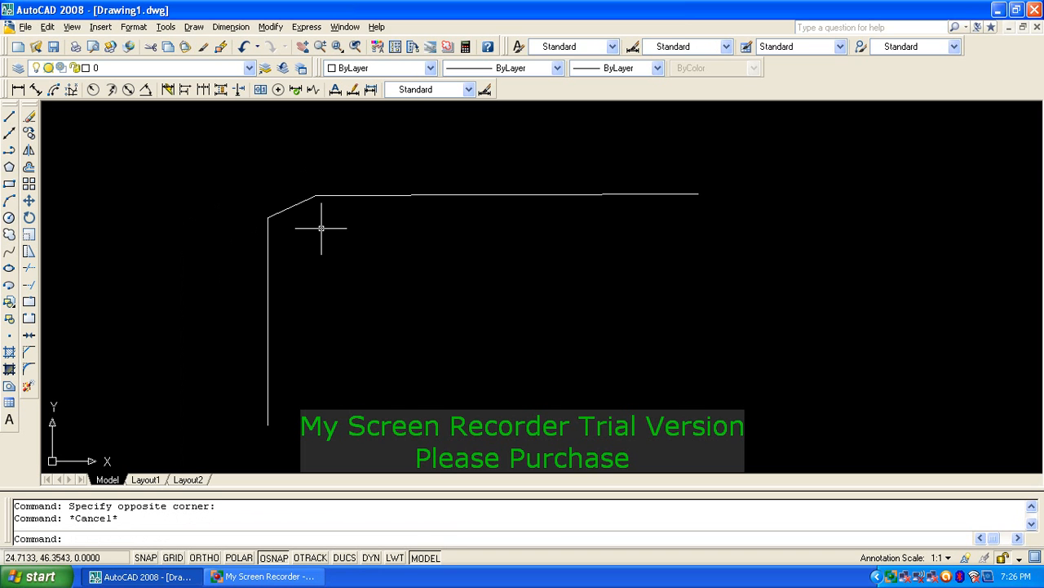
pyautogui.press('Escape')
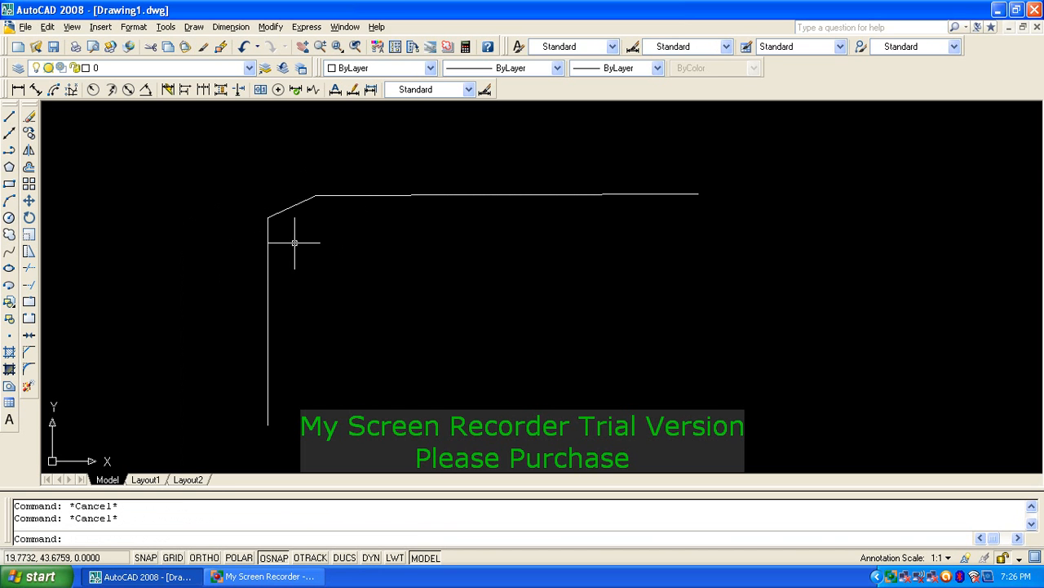
pyautogui.write('e')
pyautogui.press('Return')
# Step: Erase the three chamfered lines with a selection window
pyautogui.click(337, 260)
pyautogui.click(254, 191)
pyautogui.press('Return')
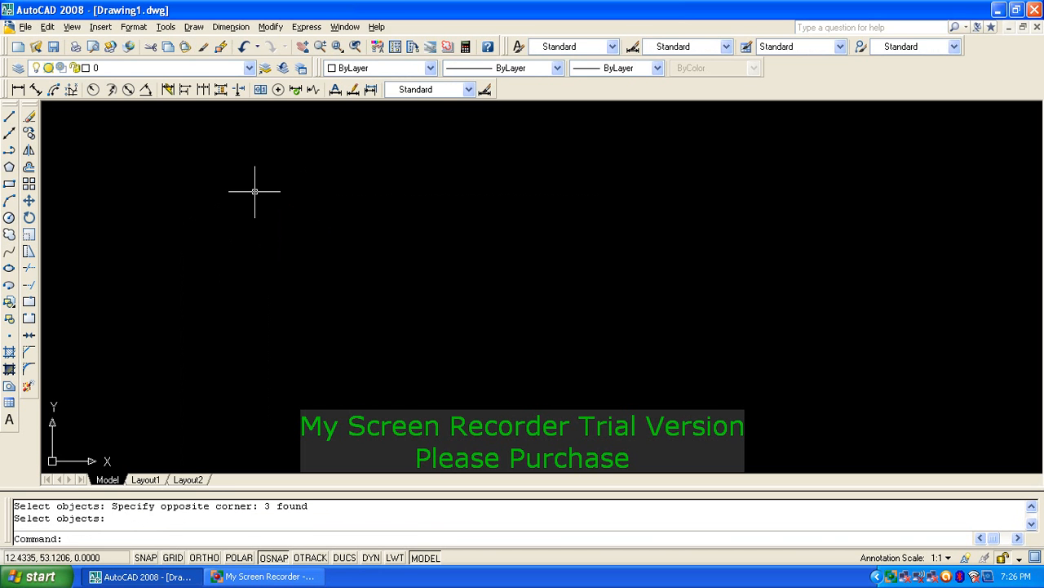
pyautogui.press('Escape')
pyautogui.press('Escape')
# Step: Draw a new horizontal line near the top and a separate vertical line lower left
pyautogui.write('l')
pyautogui.press('Return')
pyautogui.click(294, 220)
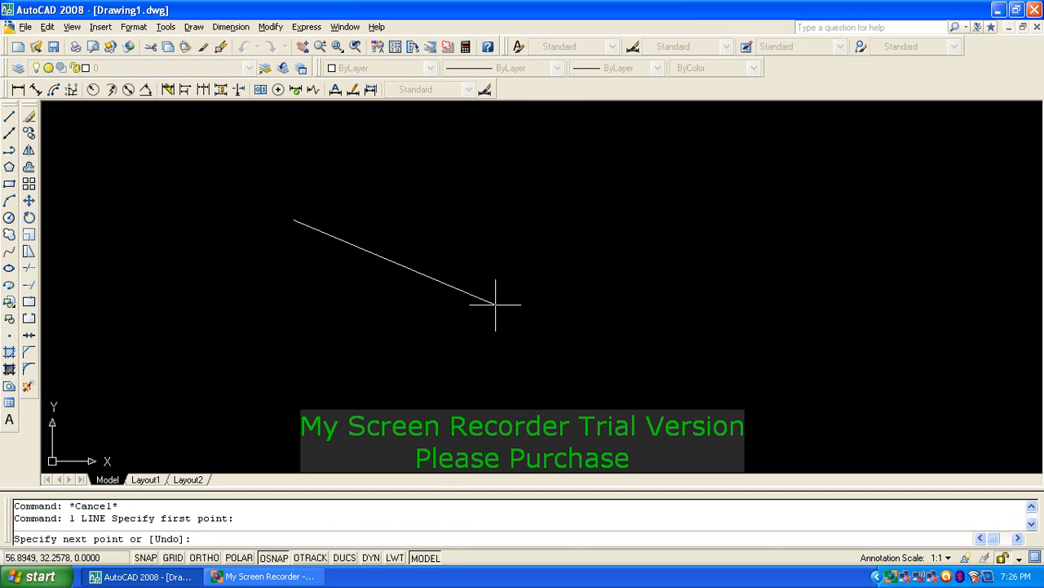
pyautogui.click(681, 221)
pyautogui.press('Return')
pyautogui.press('Return')
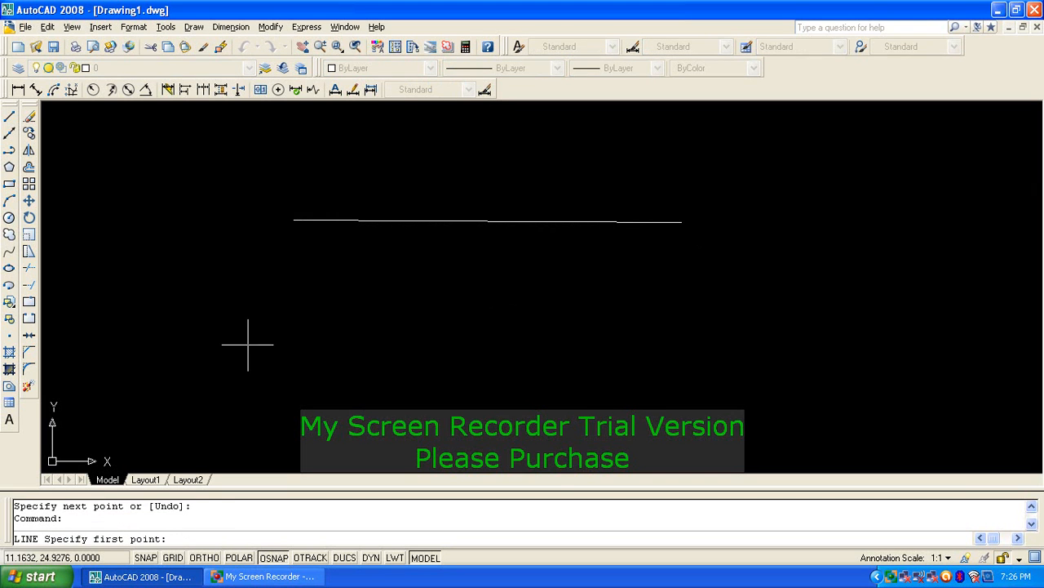
pyautogui.click(233, 294)
pyautogui.click(234, 416)
pyautogui.press('Return')
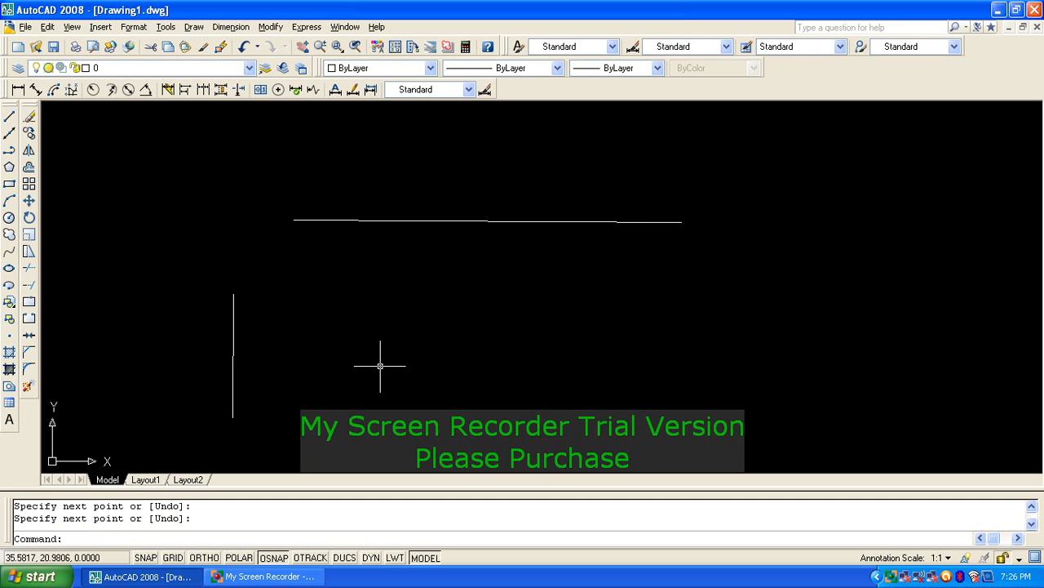
pyautogui.write('f')
pyautogui.press('Return')
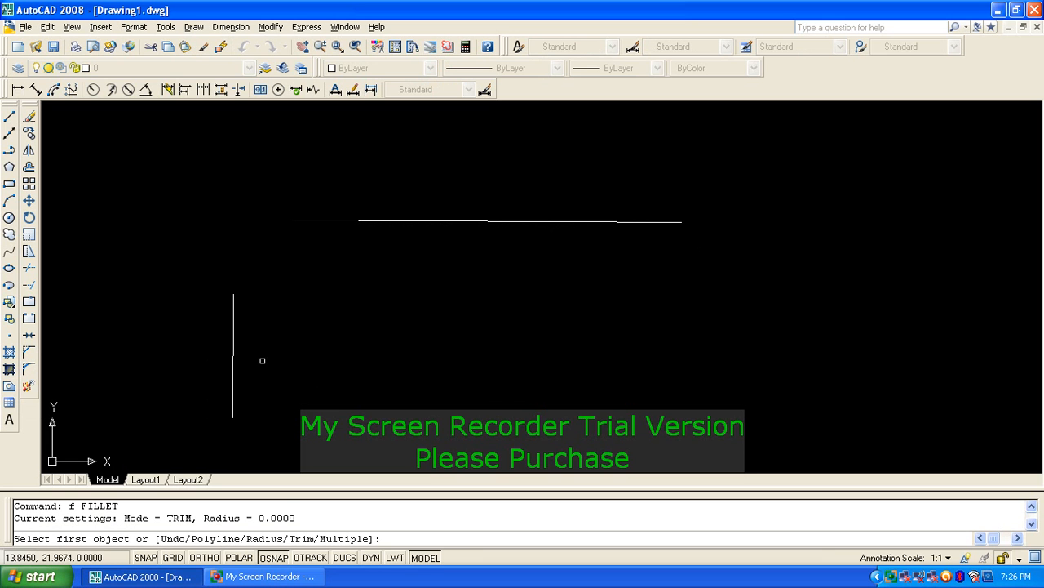
# Step: Fillet the horizontal and vertical lines at the current radius to form a sharp corner
pyautogui.moveTo(299, 523); pyautogui.dragTo(32, 522)
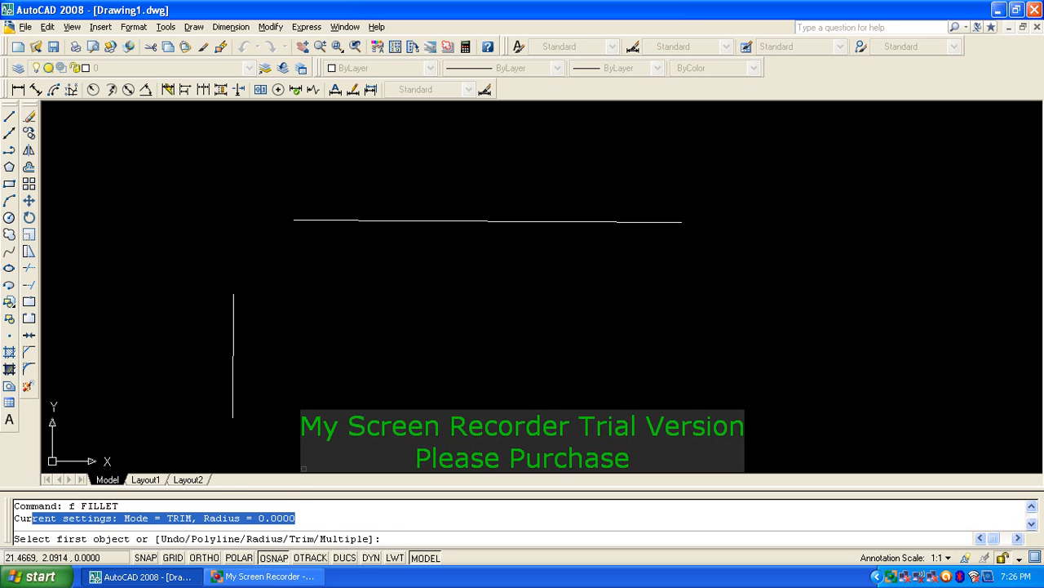
pyautogui.click(322, 220)
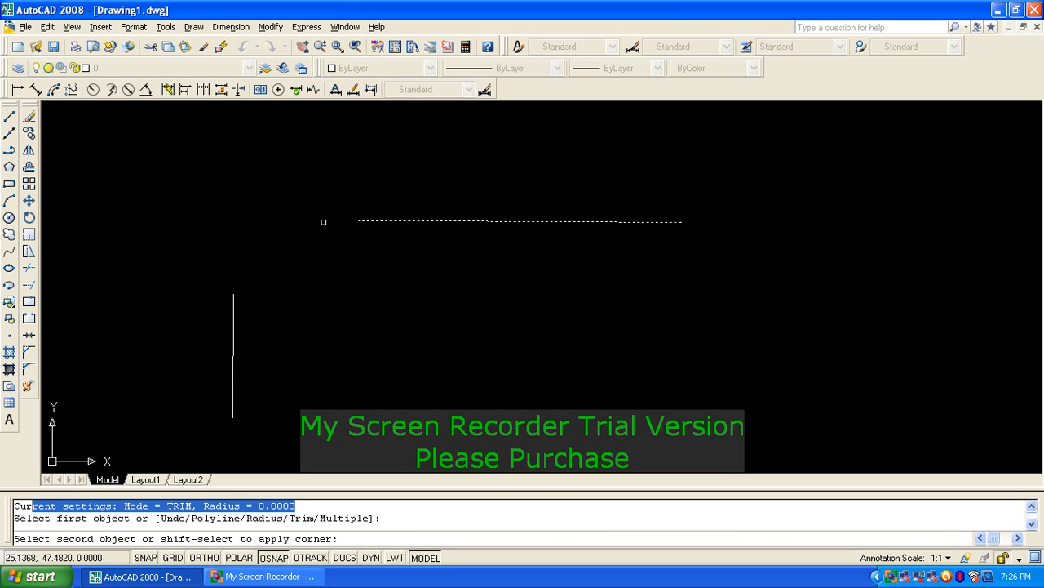
pyautogui.click(231, 344)
pyautogui.click(233, 345)
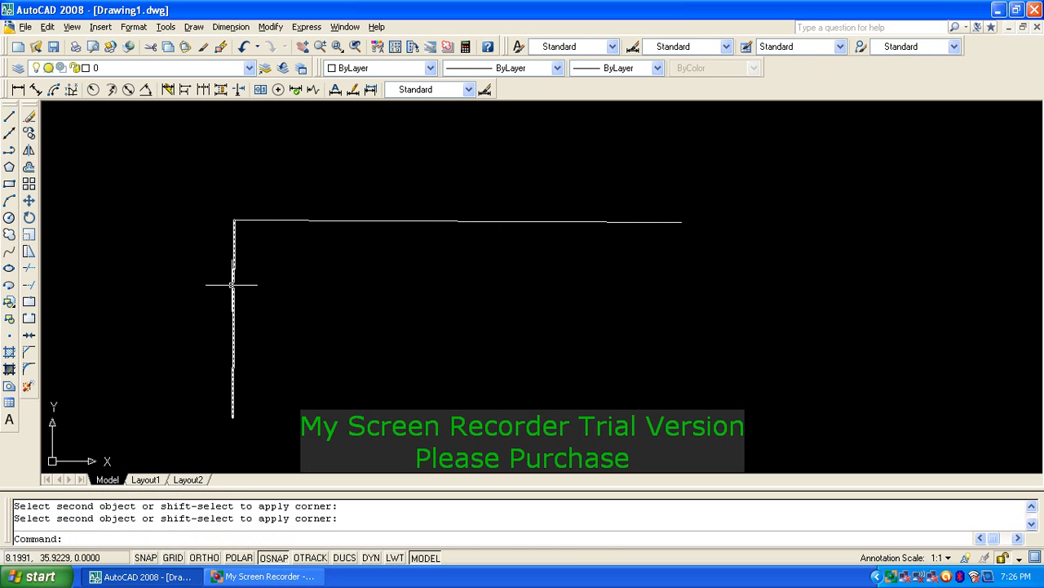
pyautogui.press('Escape')
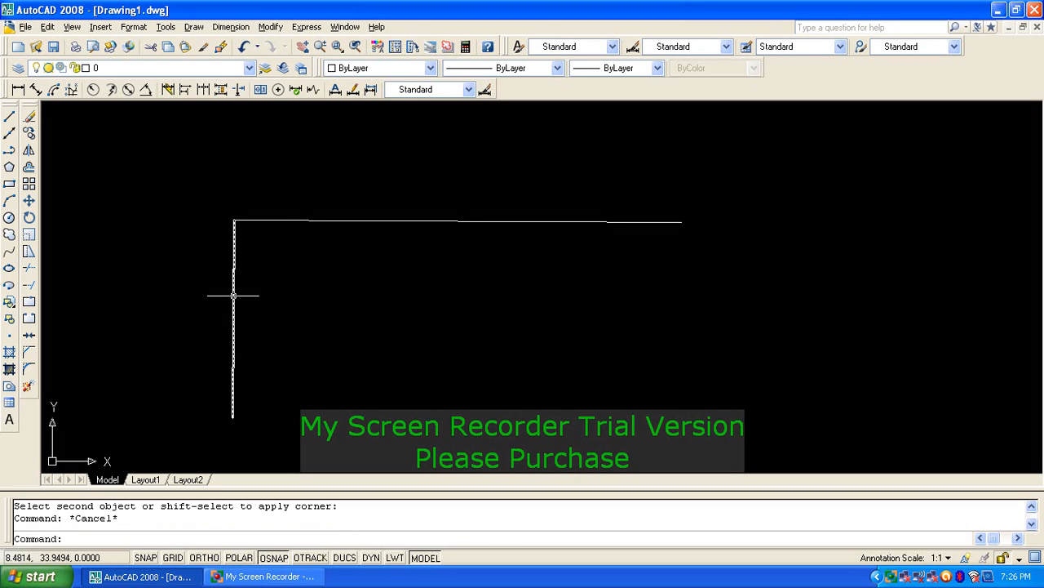
# Step: Round the corner with a radius 8 fillet on the vertical and horizontal lines
pyautogui.write('f')
pyautogui.press('Return')
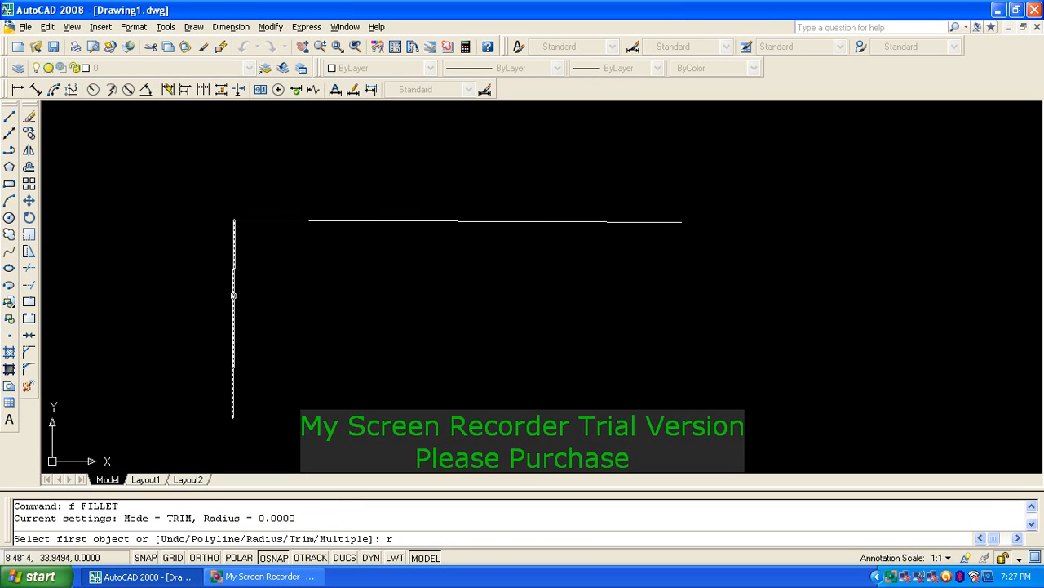
pyautogui.press('Return')
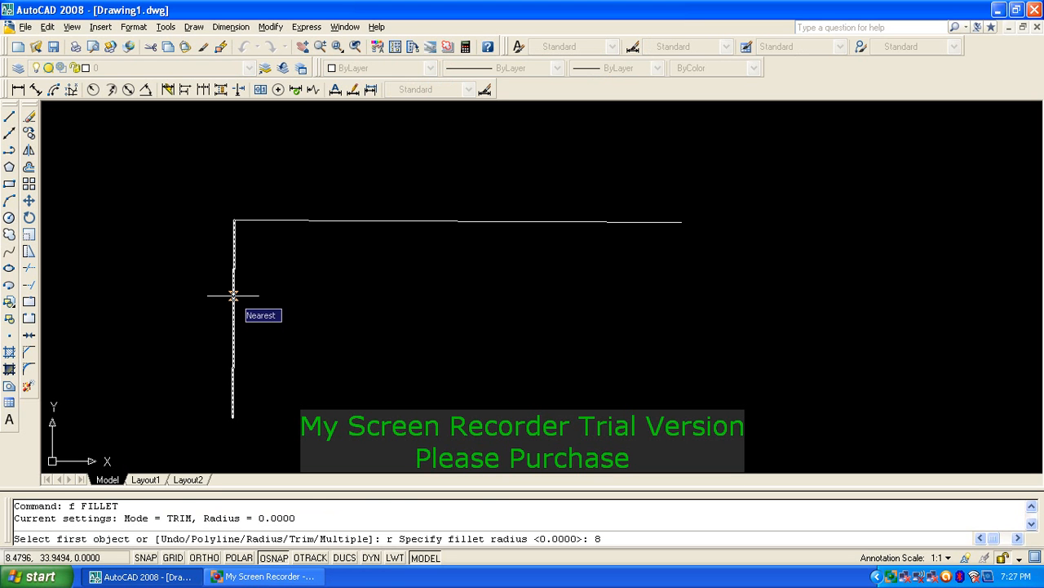
pyautogui.press('Return')
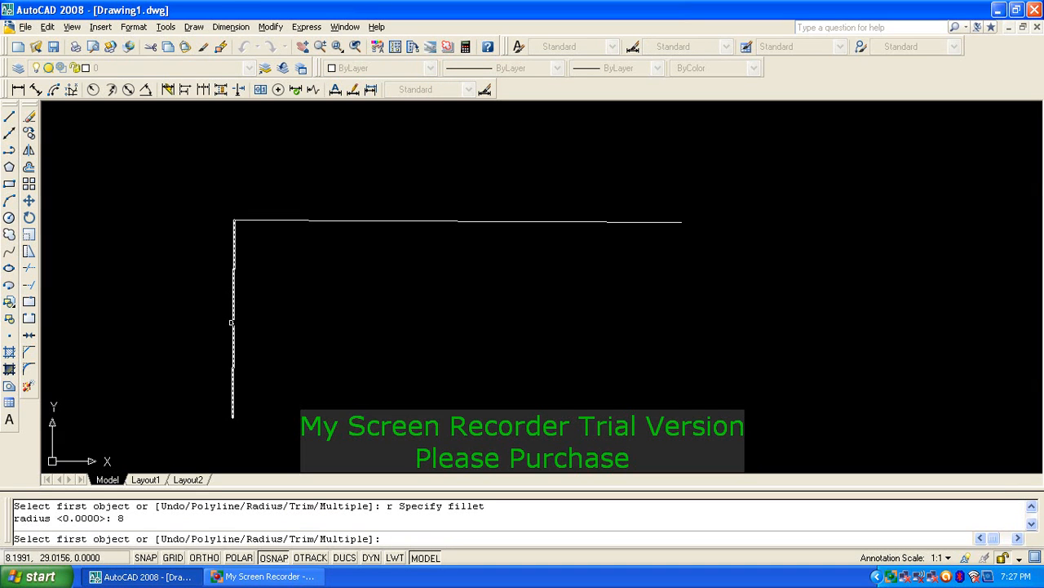
pyautogui.click(232, 323)
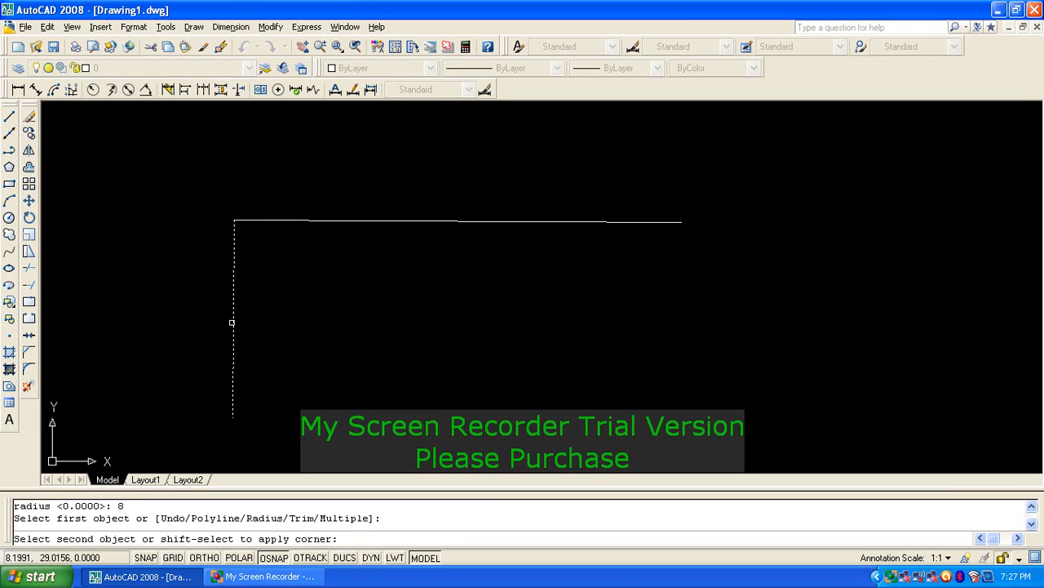
pyautogui.click(322, 221)
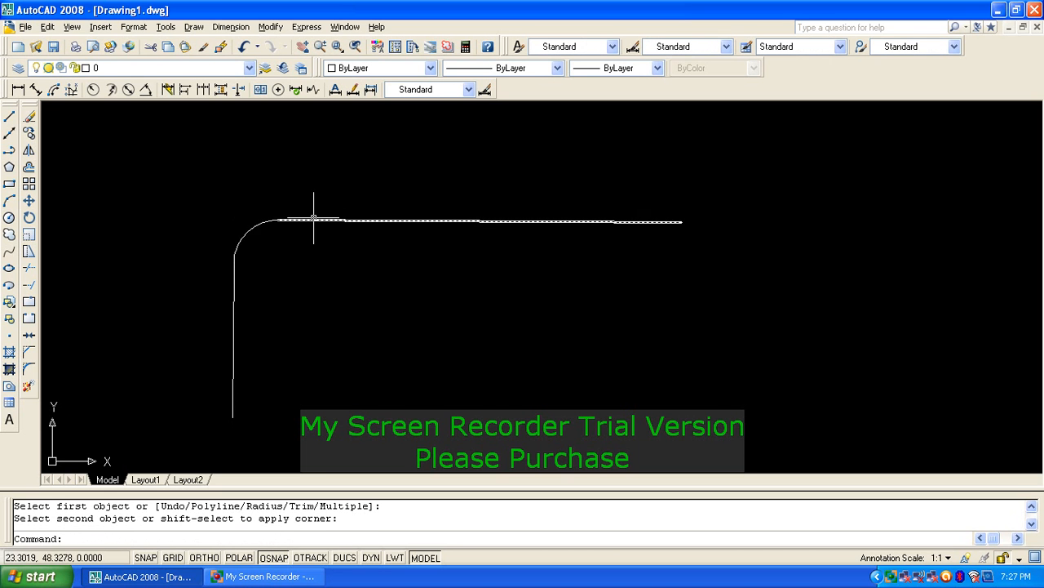
pyautogui.scroll(2, 233, 273)
pyautogui.moveTo(280, 270); pyautogui.dragTo(416, 252, button='middle')
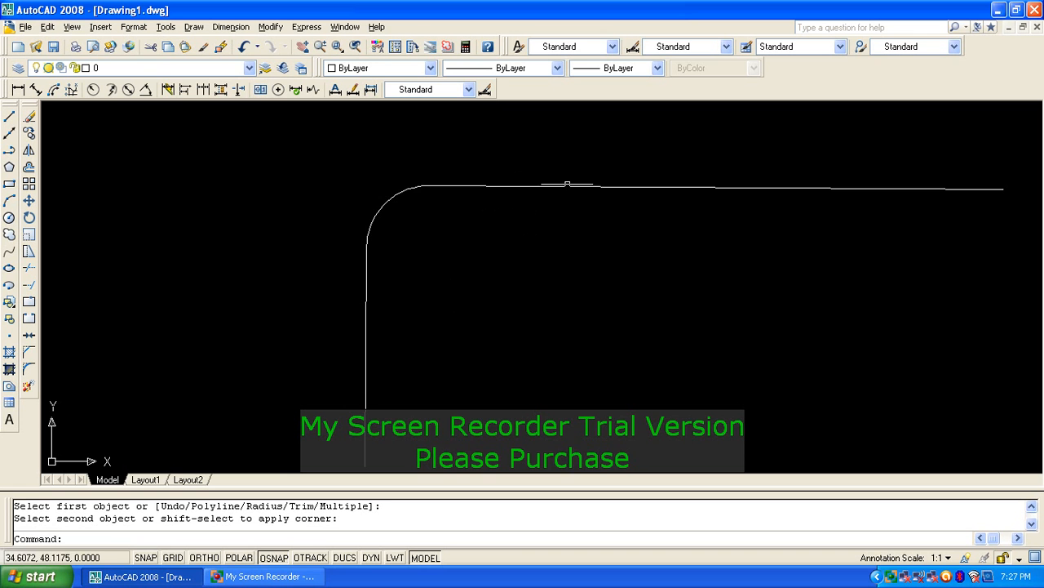
pyautogui.press('Escape')
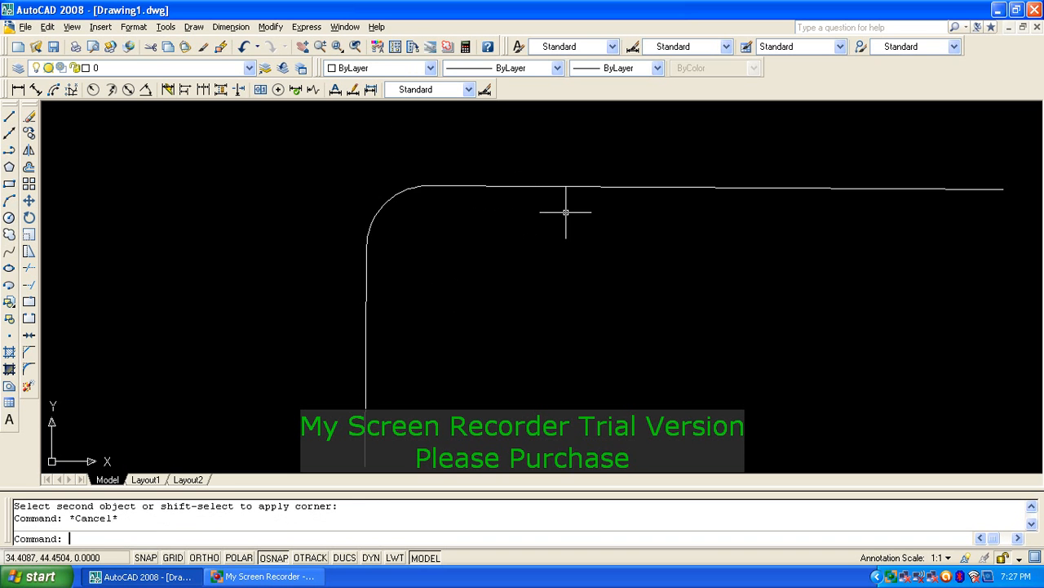
# Step: Erase the filleted shape with a selection window
pyautogui.write('e')
pyautogui.press('Return')
pyautogui.click(496, 321)
pyautogui.click(336, 163)
pyautogui.press('Return')
pyautogui.press('Escape')
pyautogui.press('Escape')
# Step: Draw a near-vertical line and a horizontal line crossing it
pyautogui.write('l')
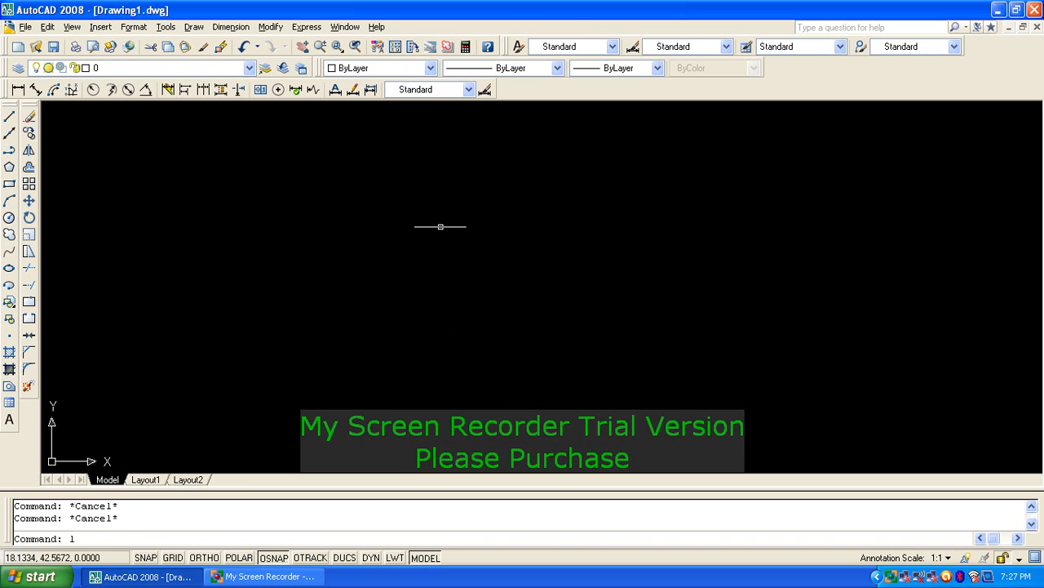
pyautogui.press('Return')
pyautogui.click(439, 161)
pyautogui.click(443, 433)
pyautogui.press('Return')
pyautogui.press('Return')
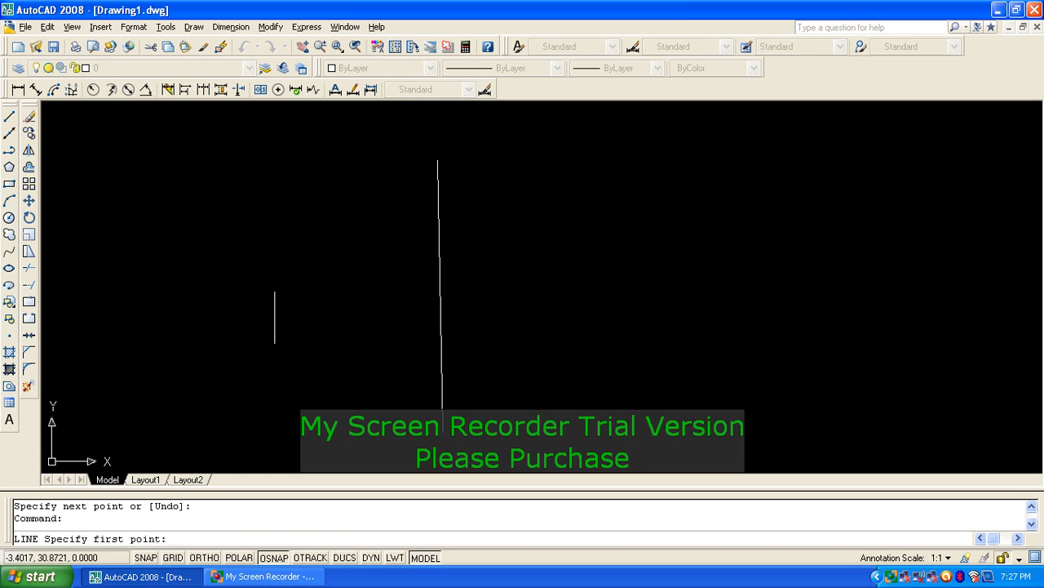
pyautogui.click(264, 315)
pyautogui.click(674, 296)
pyautogui.press('Return')
pyautogui.press('Escape')
pyautogui.press('Return')
pyautogui.press('Escape')
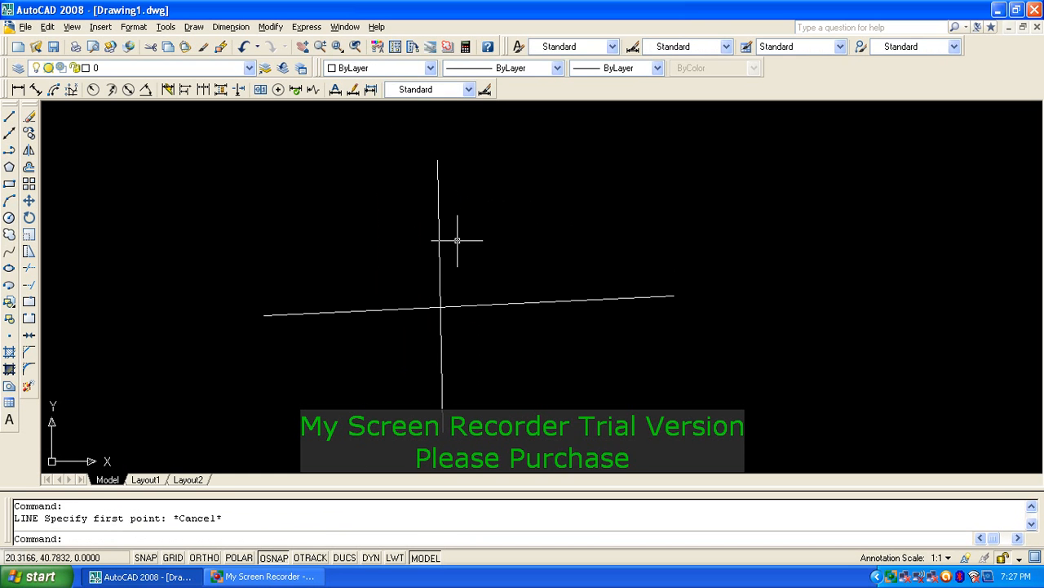
# Step: Add a quick leader running down-right from above the intersection, without annotation text
pyautogui.write('le')
pyautogui.press('Return')
pyautogui.scroll(3, 443, 226)
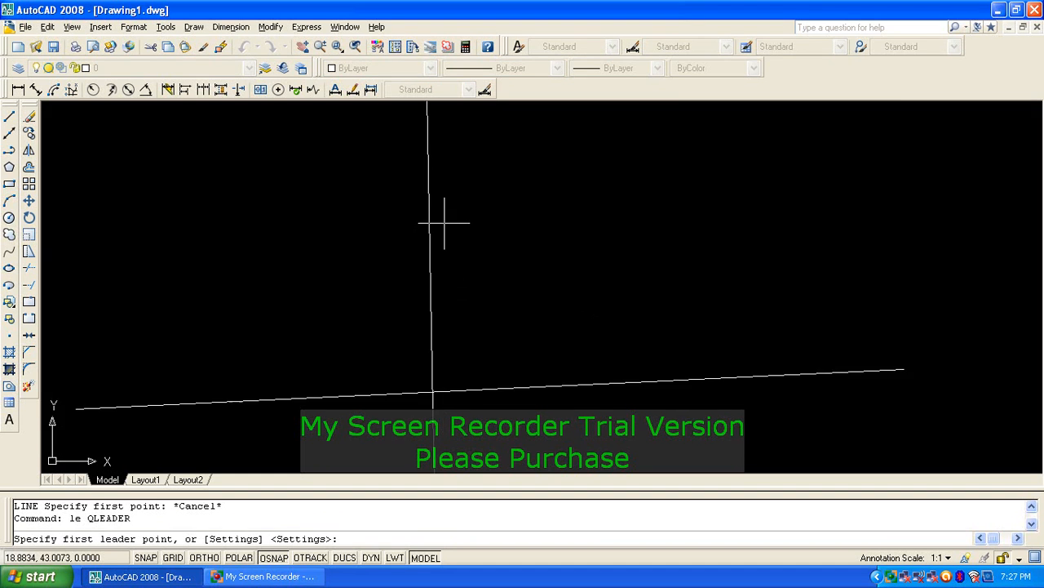
pyautogui.click(447, 222)
pyautogui.click(634, 375)
pyautogui.press('Return')
pyautogui.press('Return')
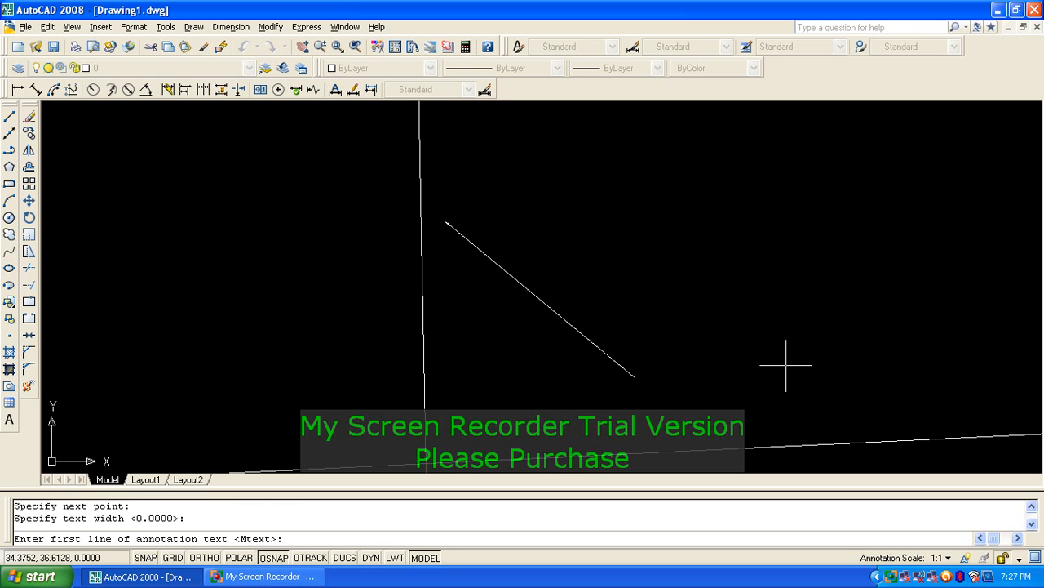
pyautogui.press('Escape')
# Step: Set DIMSCALE to 8
pyautogui.write('dimsca')
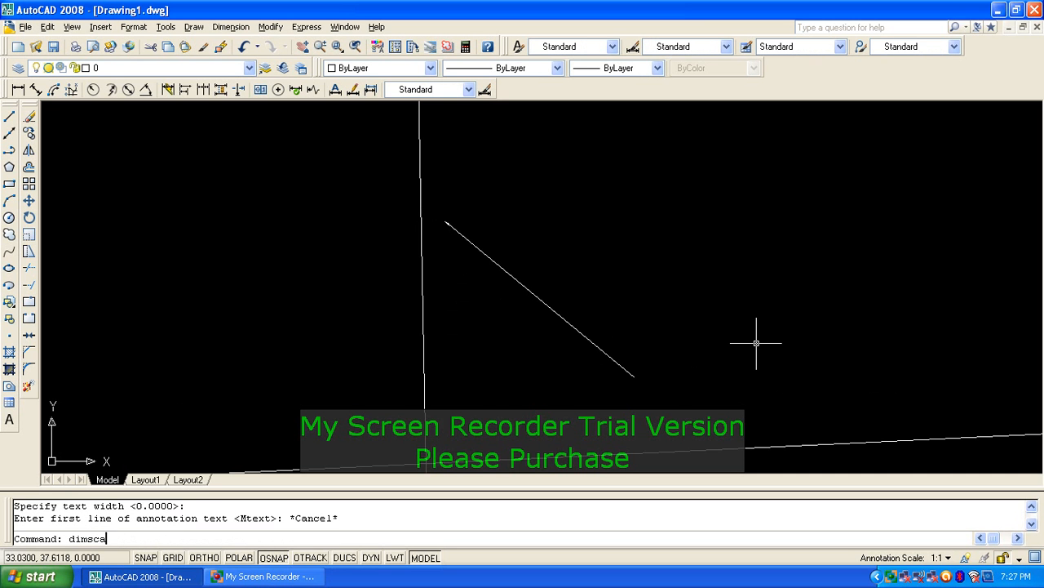
pyautogui.write('le')
pyautogui.press('Return')
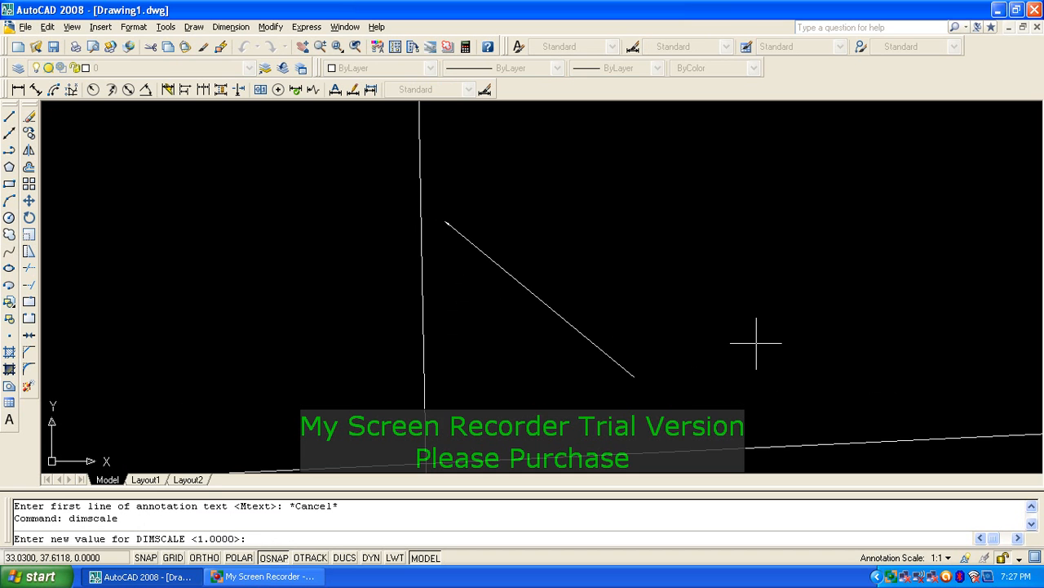
pyautogui.write('8')
pyautogui.press('space')
pyautogui.press('Escape')
pyautogui.press('Escape')
# Step: Erase the diagonal leader
pyautogui.write('e')
pyautogui.press('space')
pyautogui.click(597, 250)
pyautogui.click(517, 343)
pyautogui.press('space')
pyautogui.press('Escape')
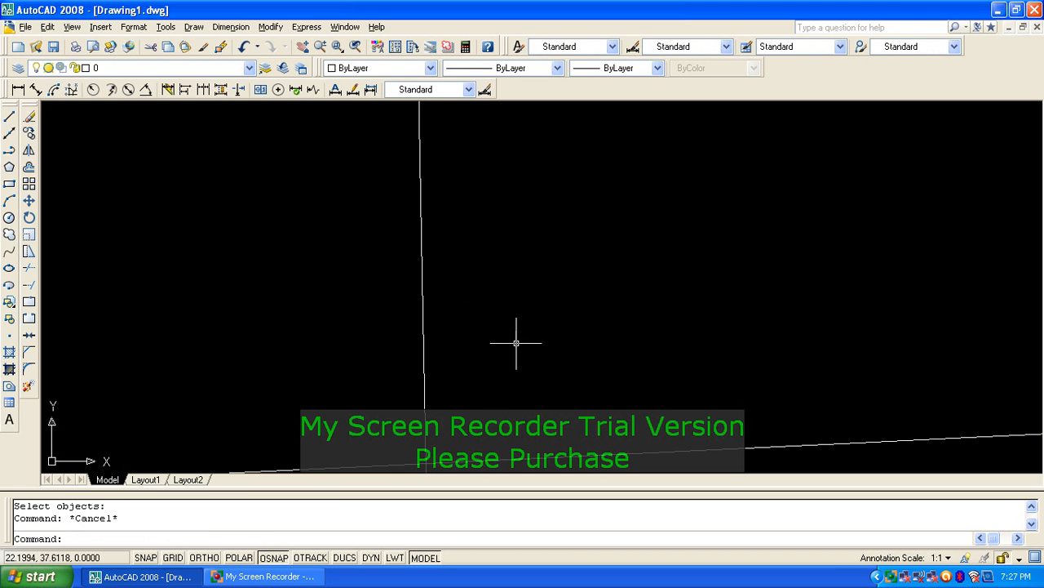
pyautogui.scroll(-2, 517, 343)
pyautogui.press('Escape')
# Step: Draw a short leader near the vertical line at the new scale, skipping annotation text
pyautogui.write('le')
pyautogui.press('space')
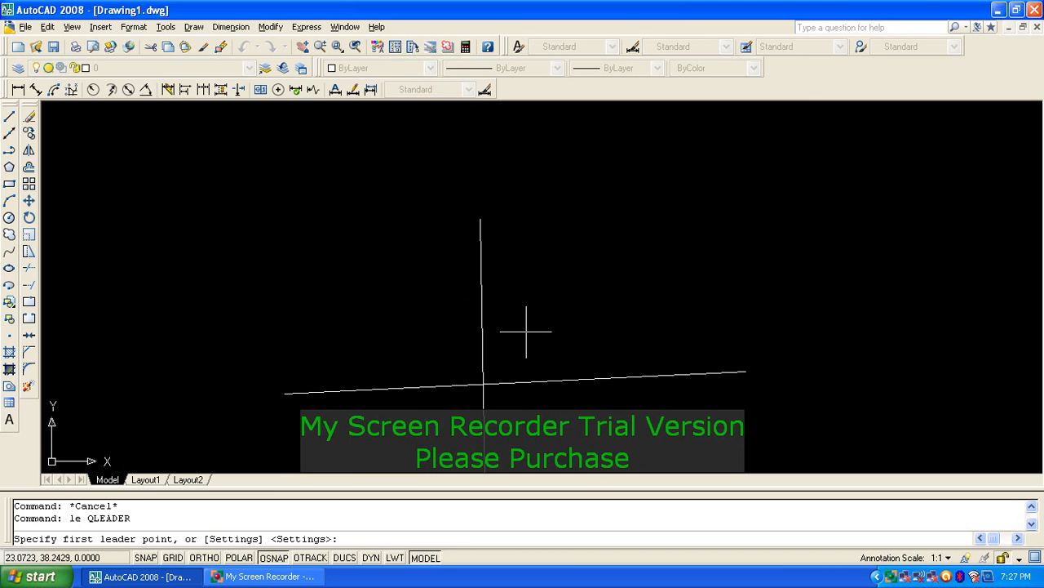
pyautogui.press('Escape')
pyautogui.write('le')
pyautogui.press('space')
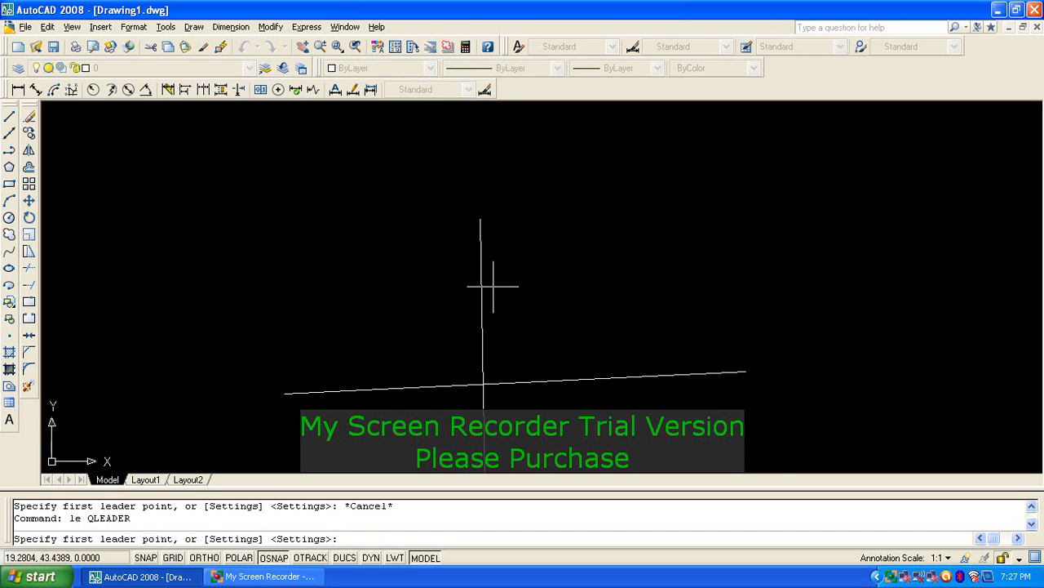
pyautogui.scroll(2, 492, 284)
pyautogui.click(488, 315)
pyautogui.moveTo(577, 399); pyautogui.dragTo(531, 286, button='middle')
pyautogui.click(543, 320)
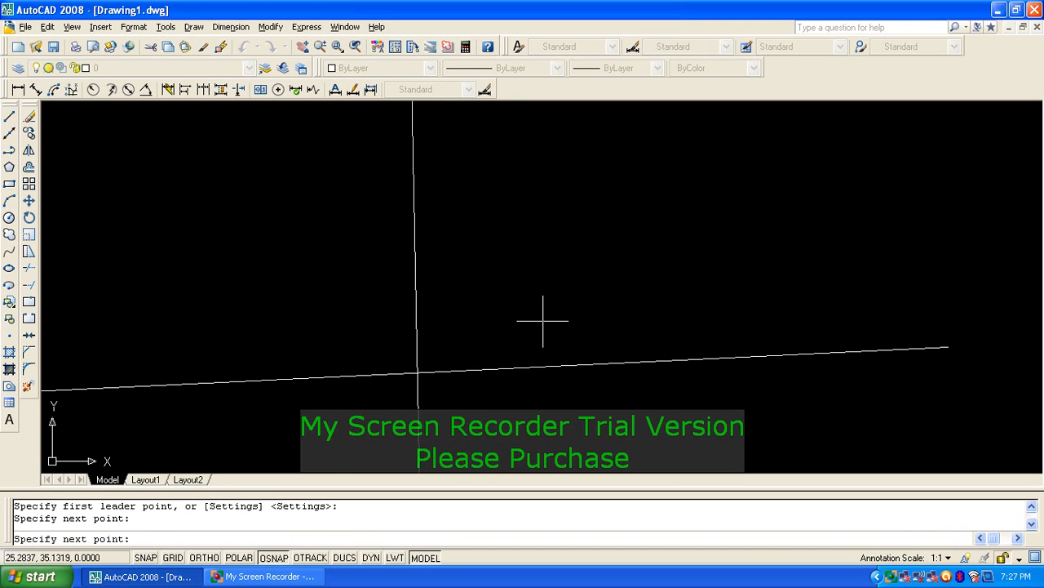
pyautogui.press('Return')
pyautogui.press('Return')
pyautogui.press('Return')
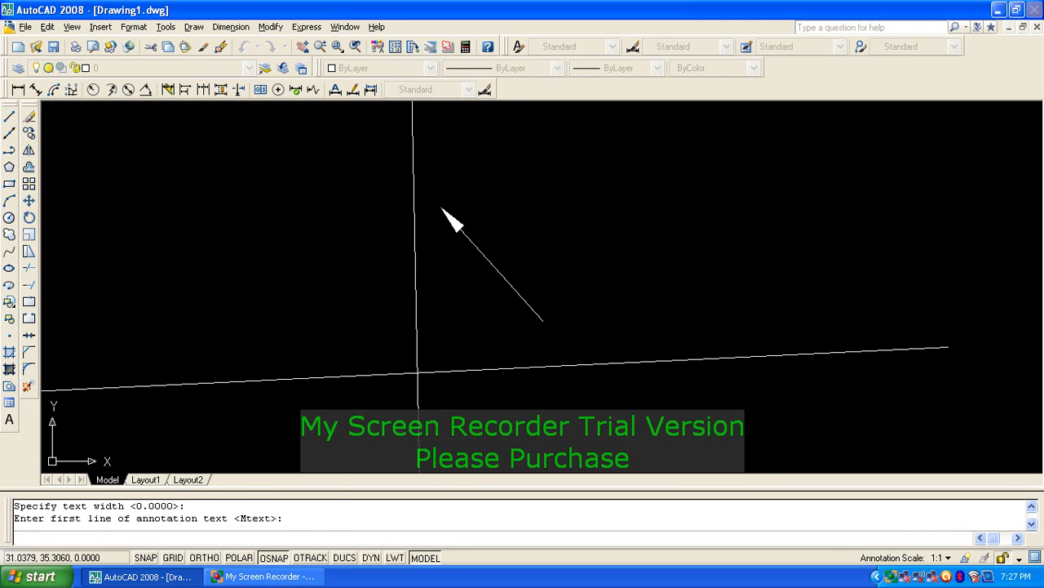
pyautogui.press('Escape')
pyautogui.press('Escape')
pyautogui.write('l')
# Step: Erase the short leader with a selection window
pyautogui.press('Return')
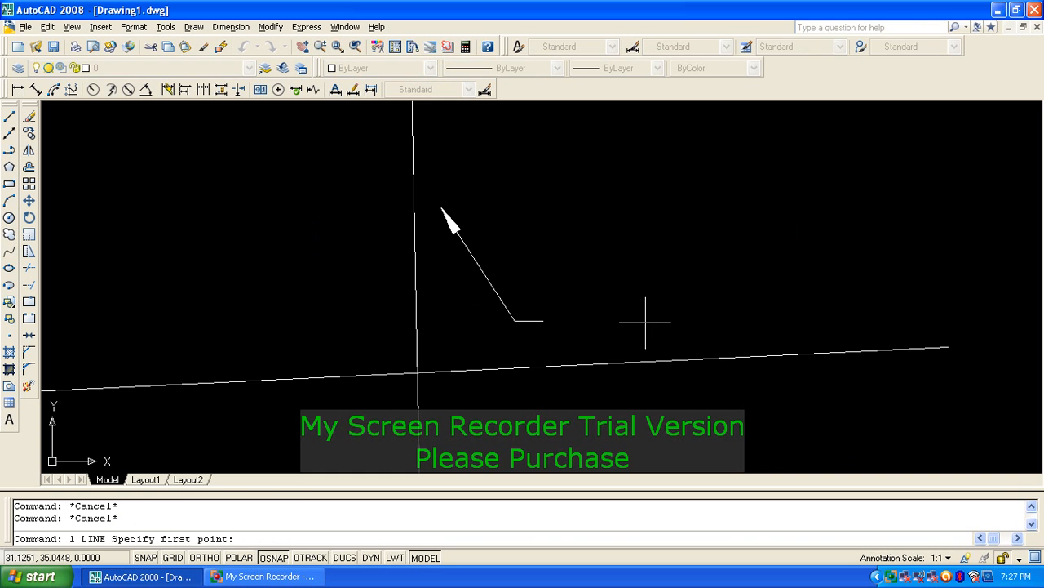
pyautogui.press('Escape')
pyautogui.write('e')
pyautogui.press('Return')
pyautogui.click(534, 244)
pyautogui.click(474, 320)
# Step: Draw two arrow leaders above-right of the intersection, one pointing up-left, one down-right
pyautogui.press('Return')
pyautogui.press('Escape')
pyautogui.write('l')
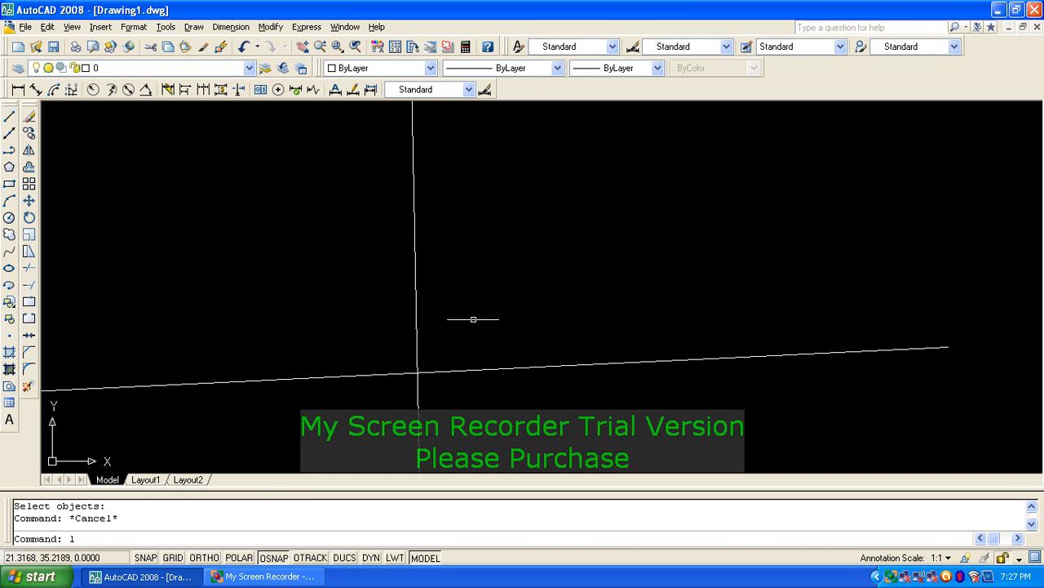
pyautogui.write('e')
pyautogui.press('Return')
pyautogui.click(441, 189)
pyautogui.press('Escape')
pyautogui.press('Return')
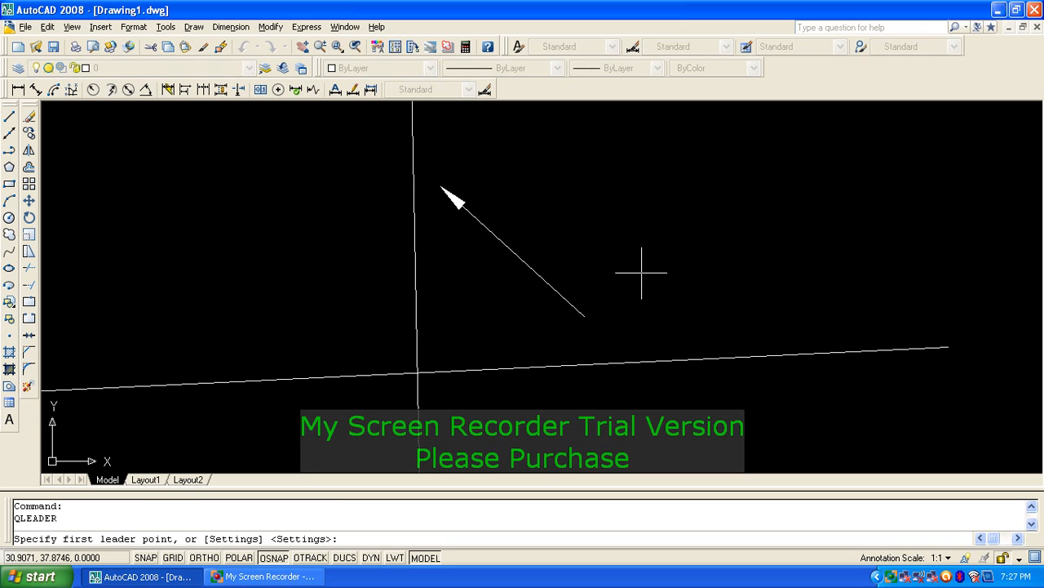
pyautogui.click(692, 300)
pyautogui.click(477, 141)
pyautogui.press('Escape')
pyautogui.scroll(-4, 586, 299)
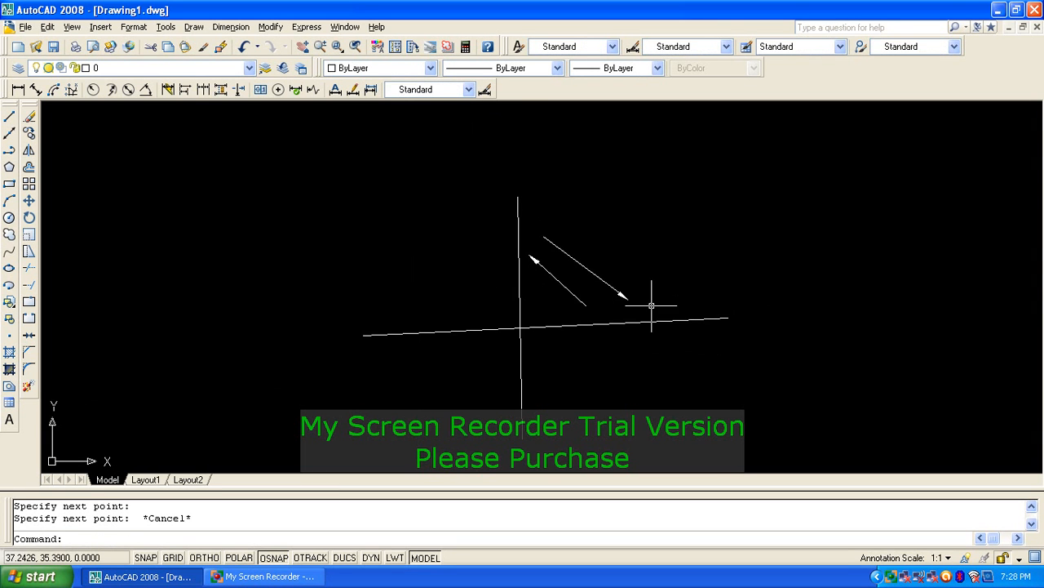
pyautogui.moveTo(576, 375); pyautogui.dragTo(584, 355, button='middle')
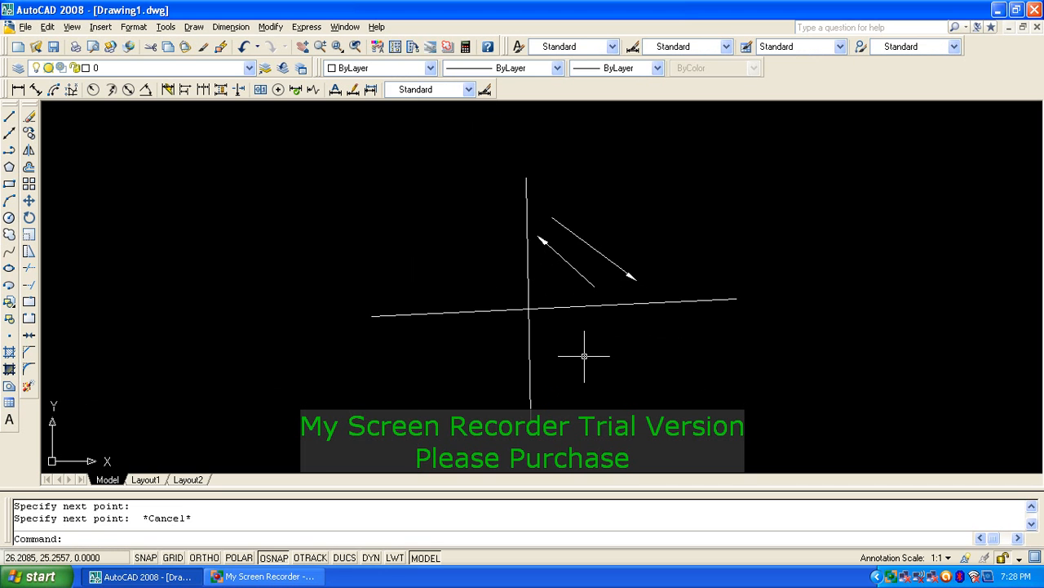
# Step: Mirror both leader arrows across the horizontal line, keeping the originals
pyautogui.write('mi')
pyautogui.press('Return')
pyautogui.click(630, 205)
pyautogui.click(550, 284)
pyautogui.press('Return')
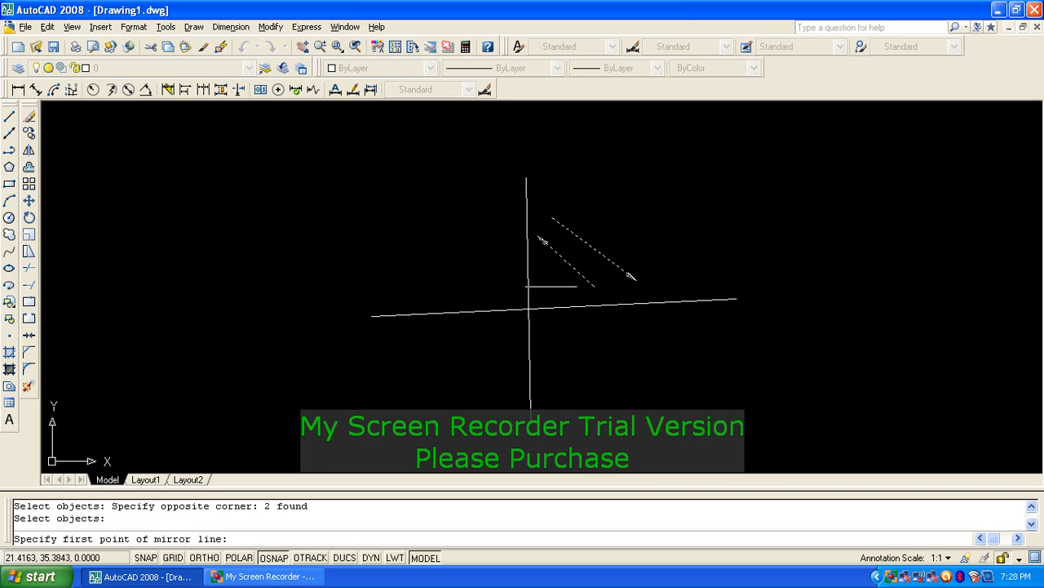
pyautogui.click(443, 311)
pyautogui.click(716, 298)
pyautogui.press('Return')
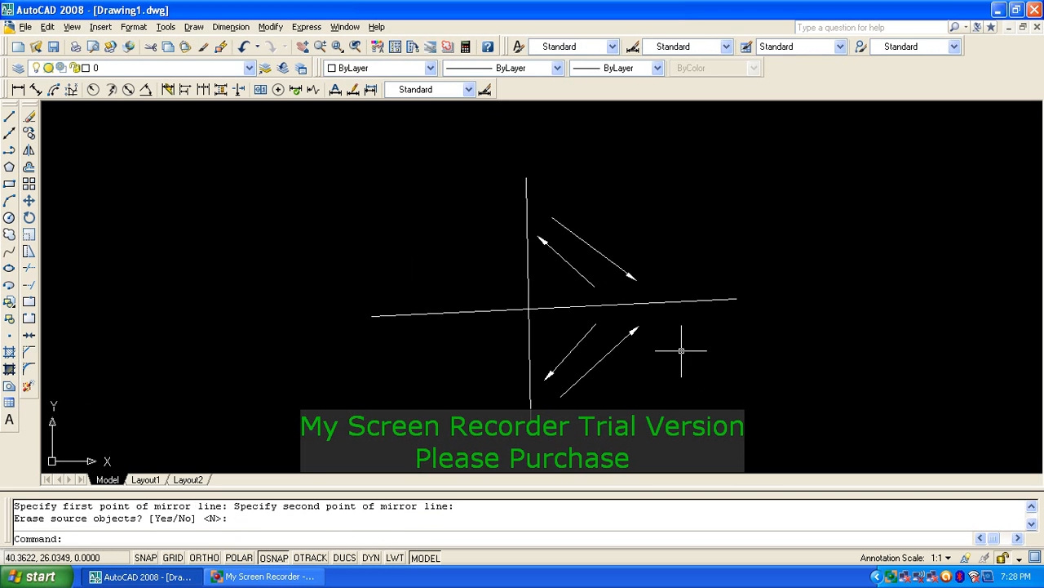
pyautogui.scroll(2, 554, 390)
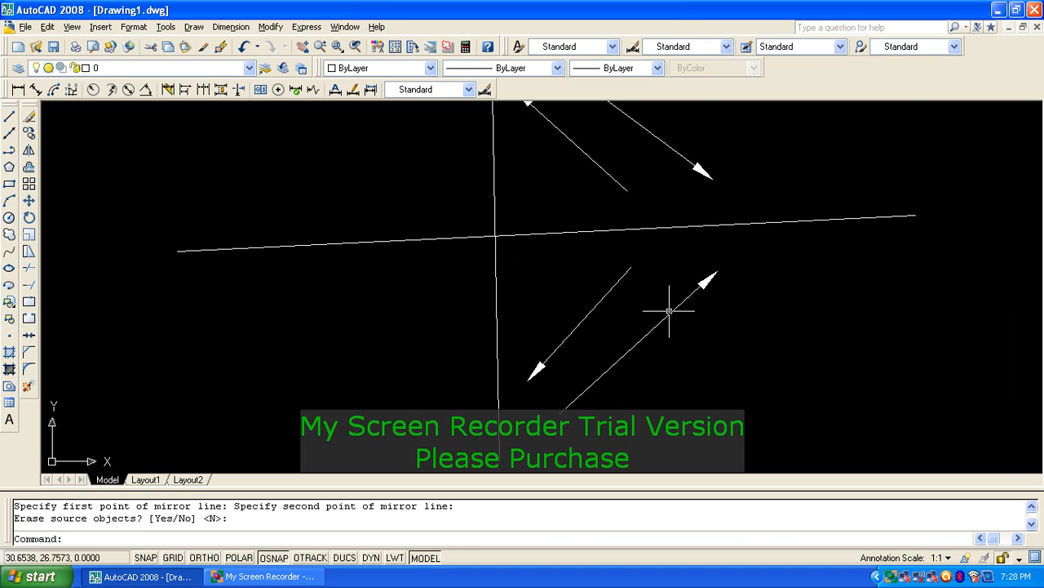
# Step: Cancel, restart MIRROR, and abandon the stray selection
pyautogui.press('Escape')
pyautogui.press('Escape')
pyautogui.write('mir')
pyautogui.press('Return')
pyautogui.click(742, 358)
pyautogui.press('Escape')
pyautogui.press('Escape')
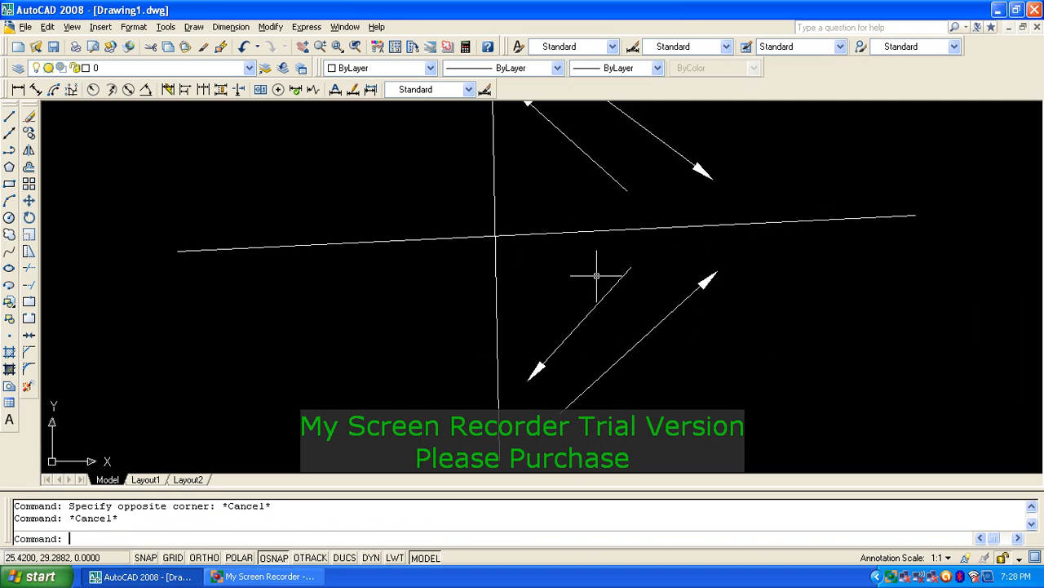
# Step: Mirror the upper and lower arrow pairs across the vertical line, keeping the originals
pyautogui.write('mi')
pyautogui.press('Return')
pyautogui.click(685, 274)
pyautogui.click(573, 331)
pyautogui.click(690, 128)
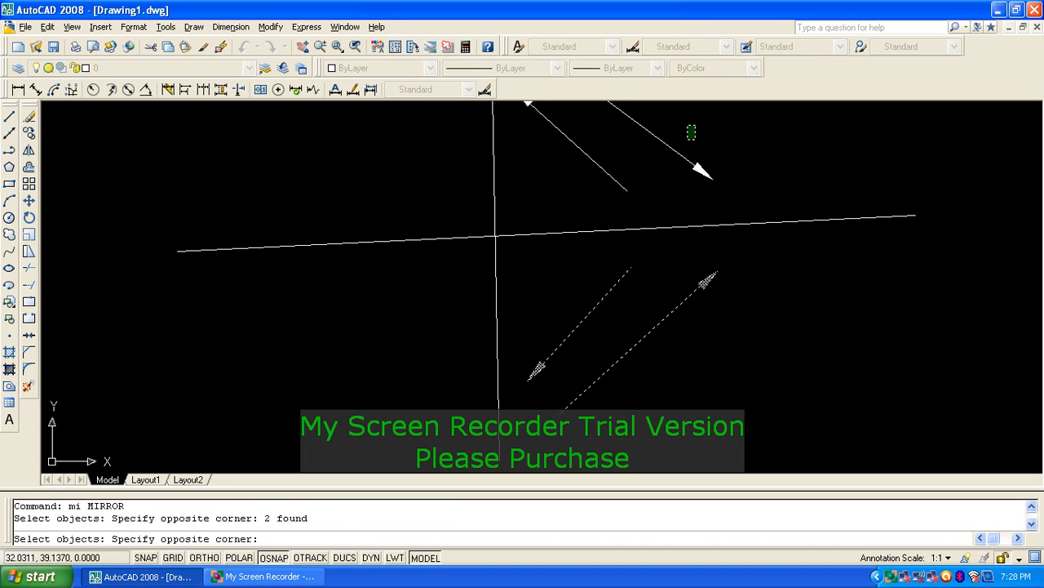
pyautogui.click(587, 185)
pyautogui.press('Return')
pyautogui.click(495, 167)
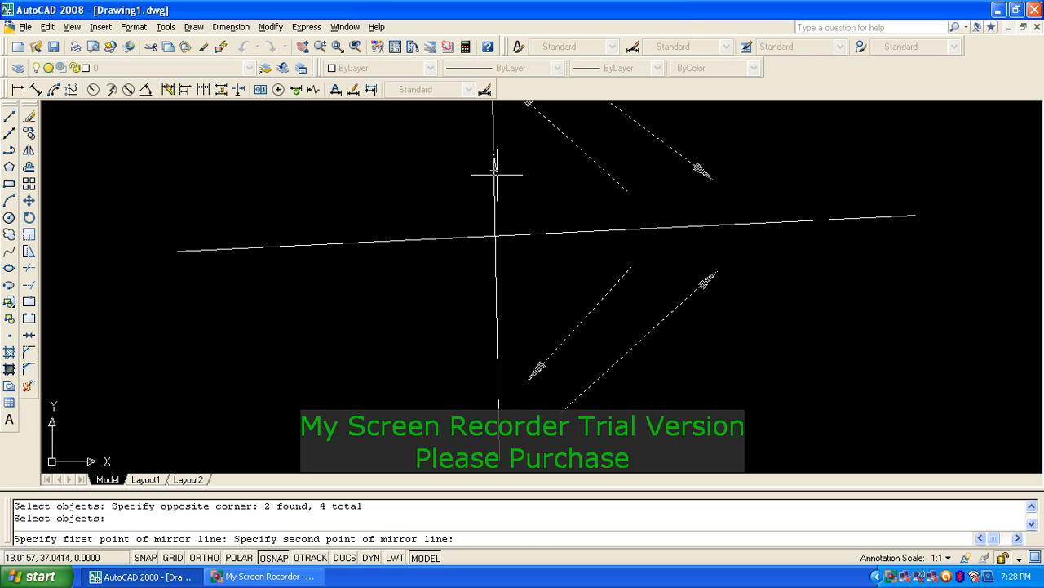
pyautogui.click(495, 338)
pyautogui.press('Return')
pyautogui.scroll(-3, 569, 273)
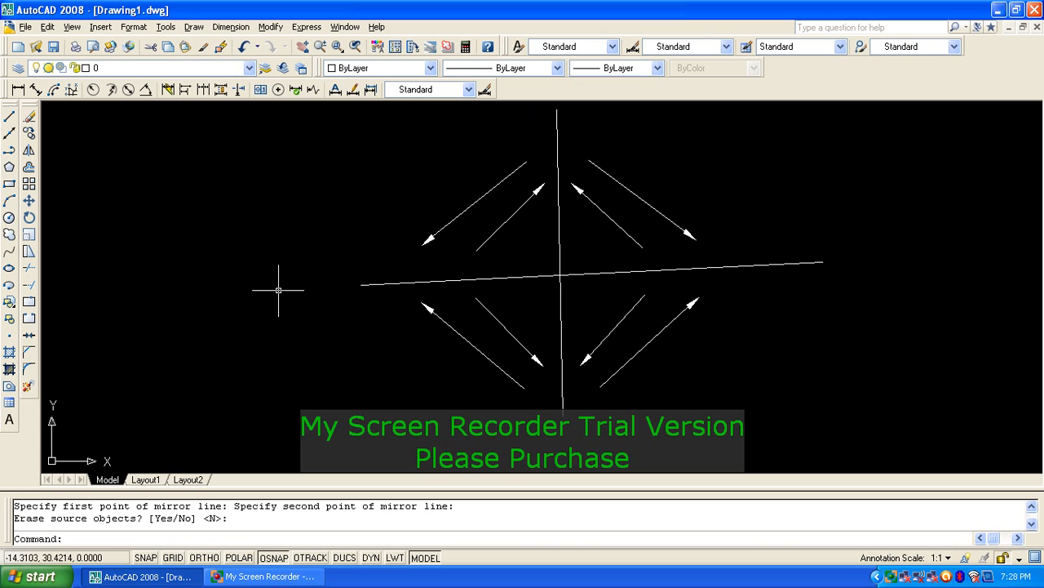
pyautogui.write('e')
pyautogui.press('Return')
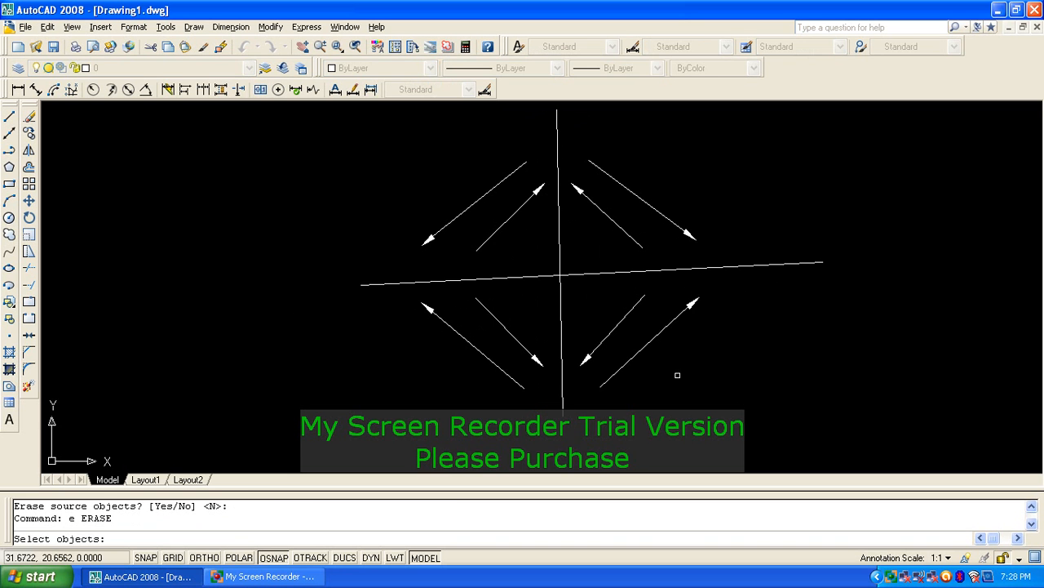
# Step: Erase all ten objects in the drawing with one selection window
pyautogui.click(699, 394)
pyautogui.click(343, 156)
pyautogui.press('Return')
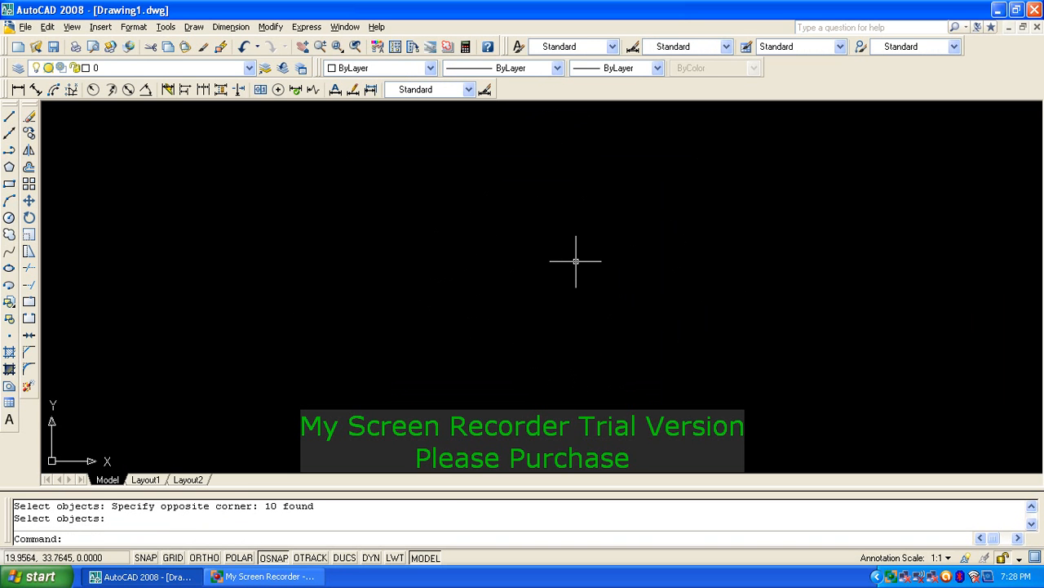
pyautogui.press('Escape')
pyautogui.press('Escape')
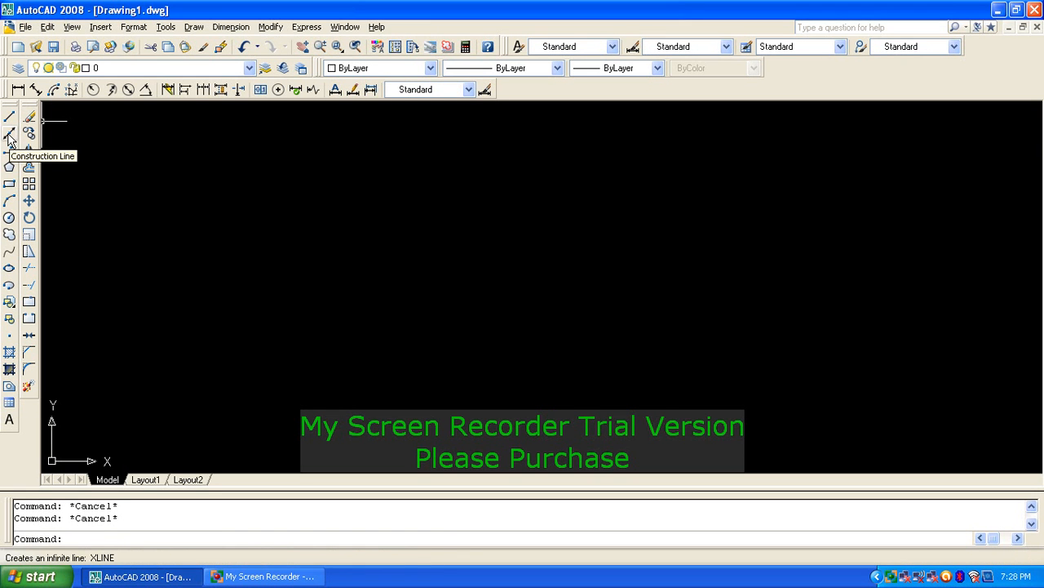
# Step: Draw five construction lines (XL) fanning out through one shared base point
pyautogui.write('xl')
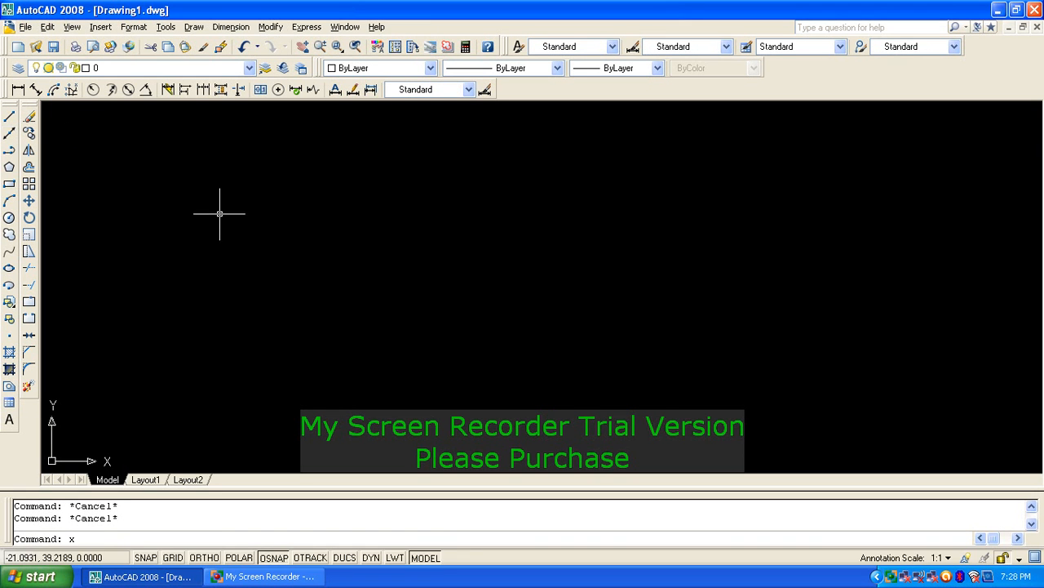
pyautogui.press('Return')
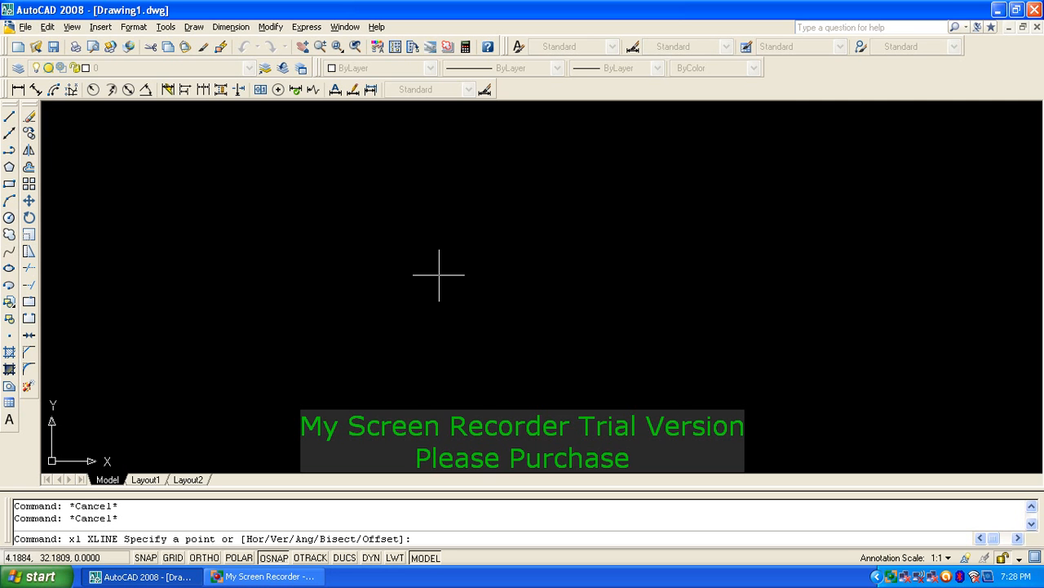
pyautogui.click(369, 256)
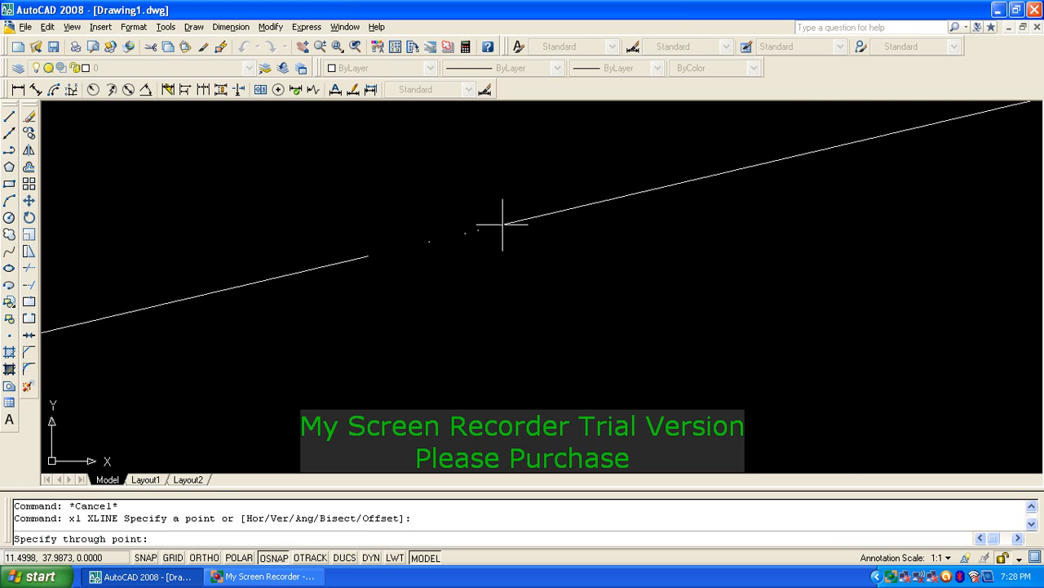
pyautogui.click(509, 212)
pyautogui.click(508, 258)
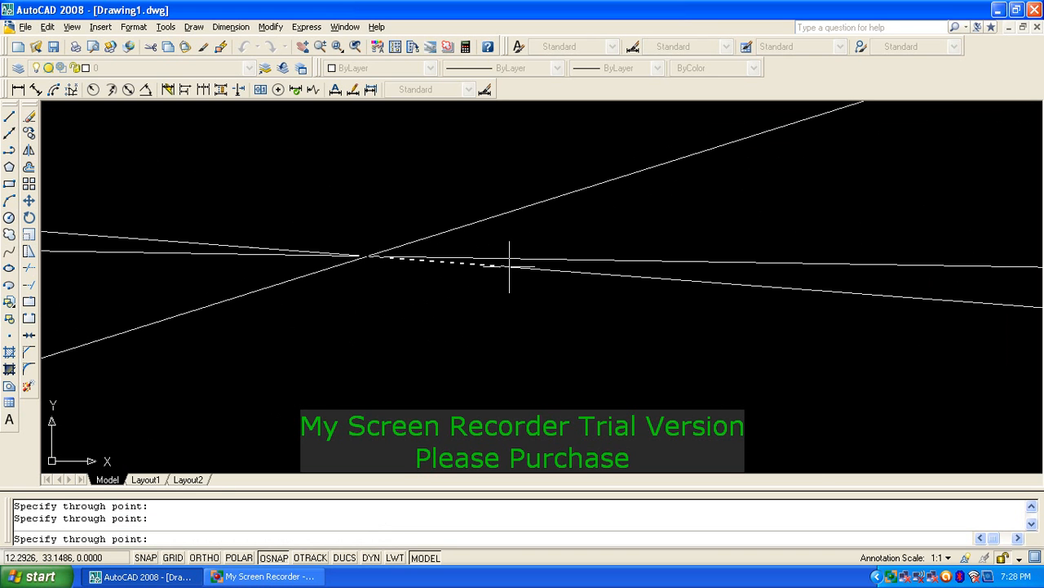
pyautogui.click(512, 291)
pyautogui.click(506, 303)
pyautogui.click(504, 321)
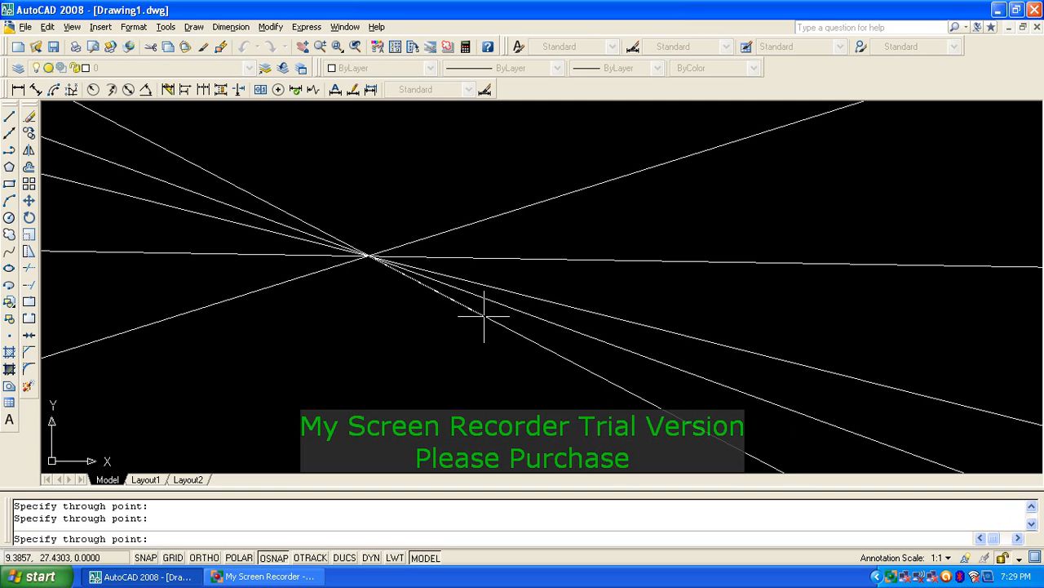
pyautogui.press('Return')
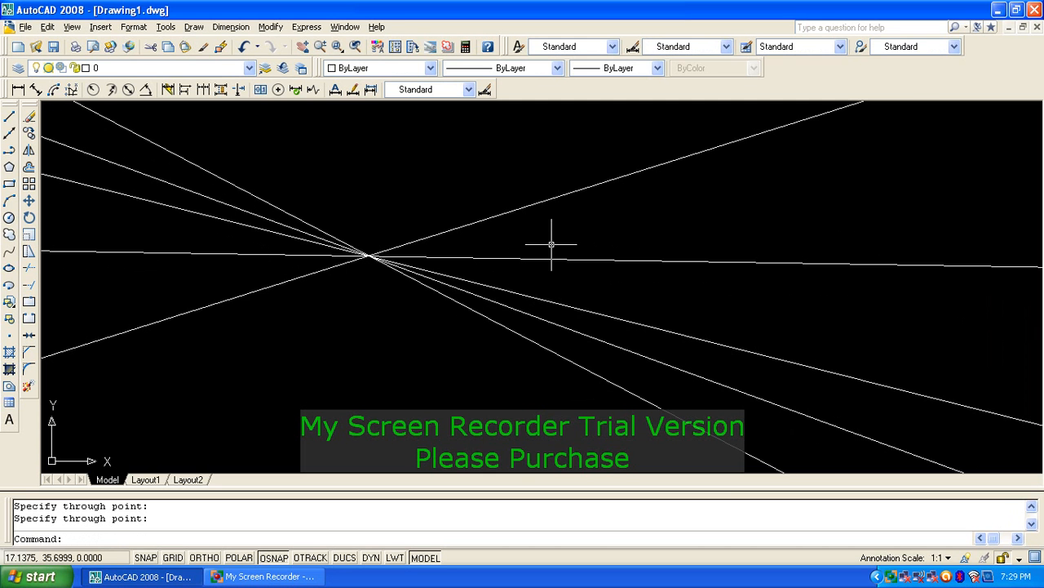
pyautogui.scroll(-5, 454, 254)
# Step: Pan the view and erase the five xlines with a crossing window
pyautogui.moveTo(424, 251); pyautogui.dragTo(495, 285, button='middle')
pyautogui.write('e')
pyautogui.press('Return')
pyautogui.click(497, 361)
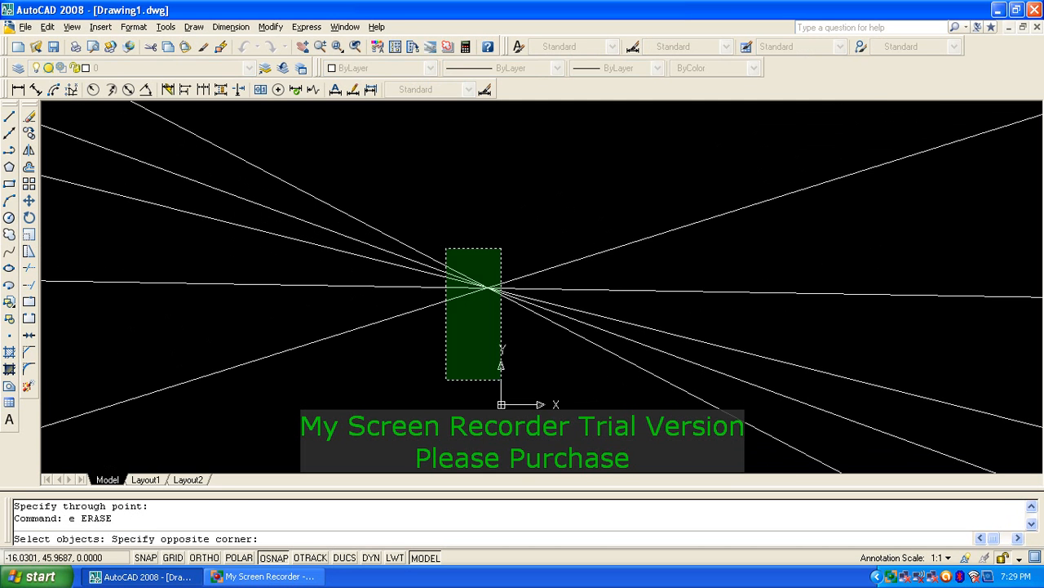
pyautogui.click(446, 246)
pyautogui.press('Return')
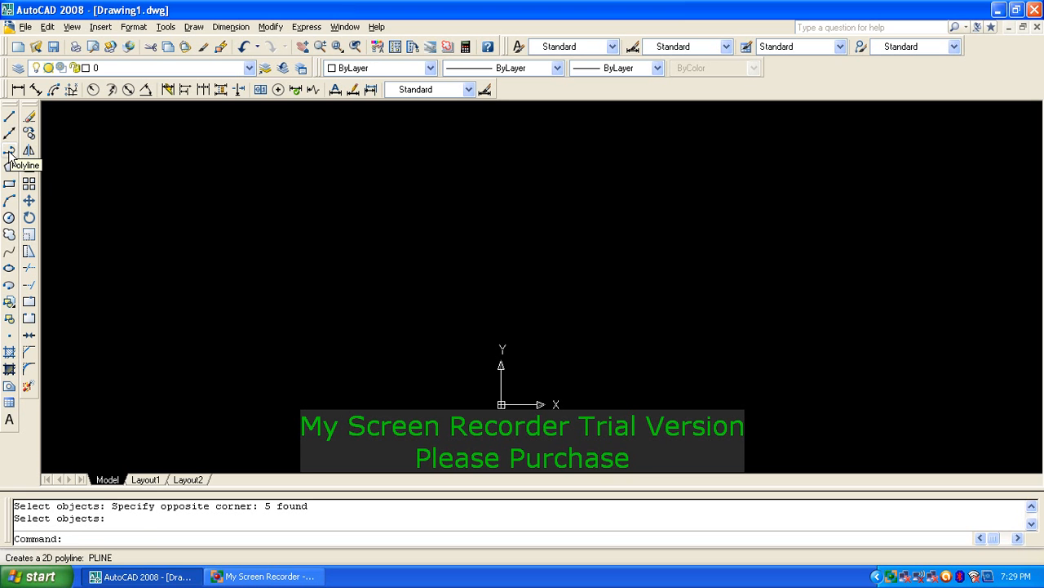
# Step: Draw a polyline through nine zigzag vertices, from upper left around to lower left
pyautogui.press('Return')
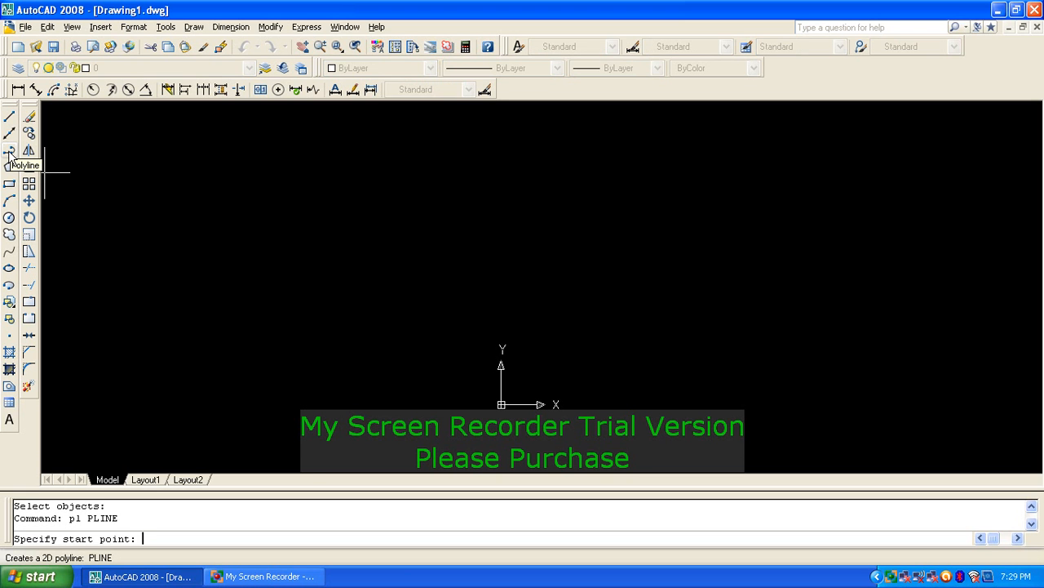
pyautogui.click(213, 173)
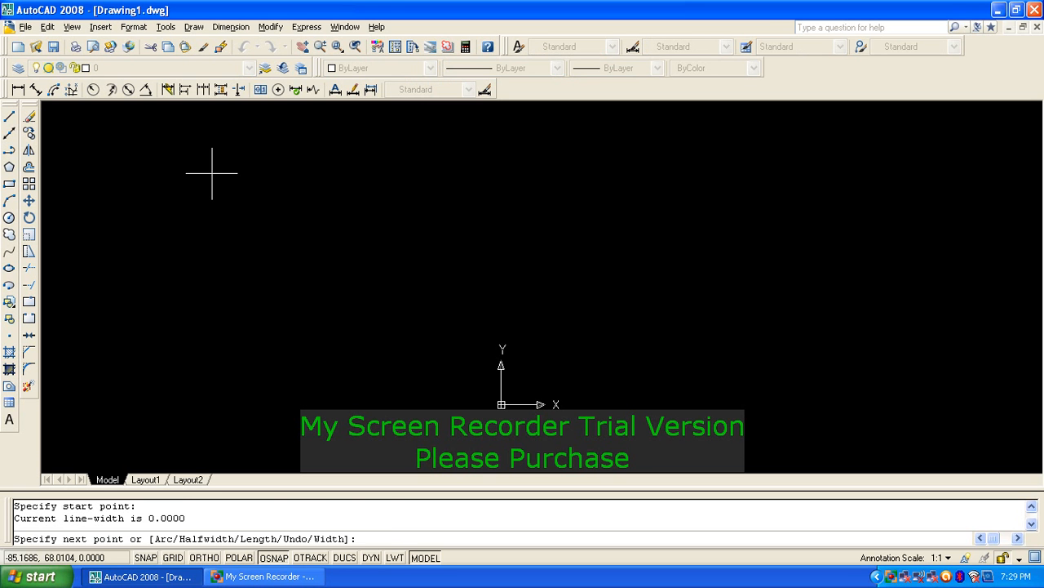
pyautogui.click(662, 150)
pyautogui.click(713, 247)
pyautogui.click(944, 136)
pyautogui.click(959, 275)
pyautogui.click(821, 344)
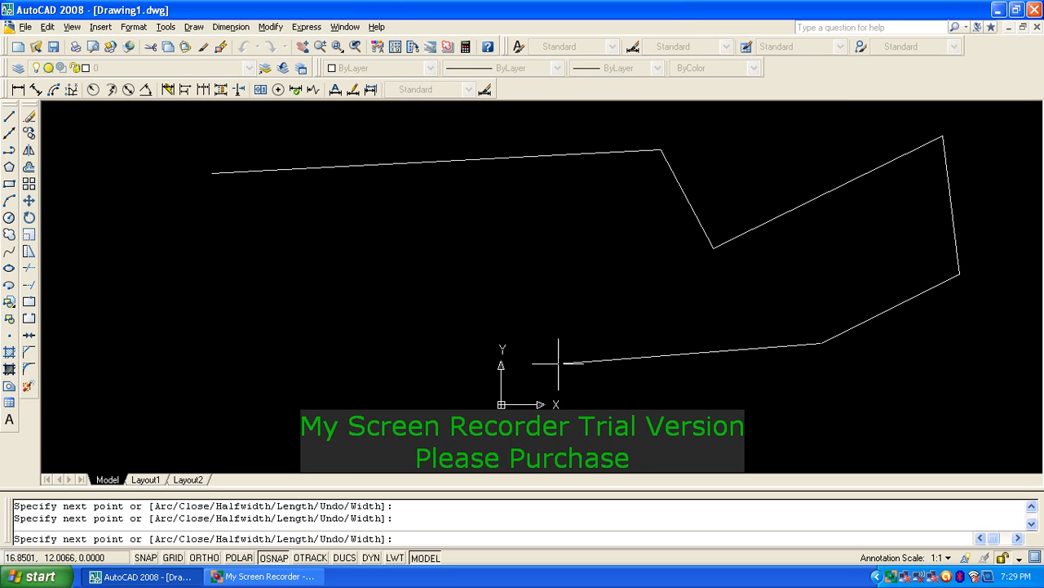
pyautogui.click(557, 362)
pyautogui.click(494, 259)
pyautogui.click(353, 338)
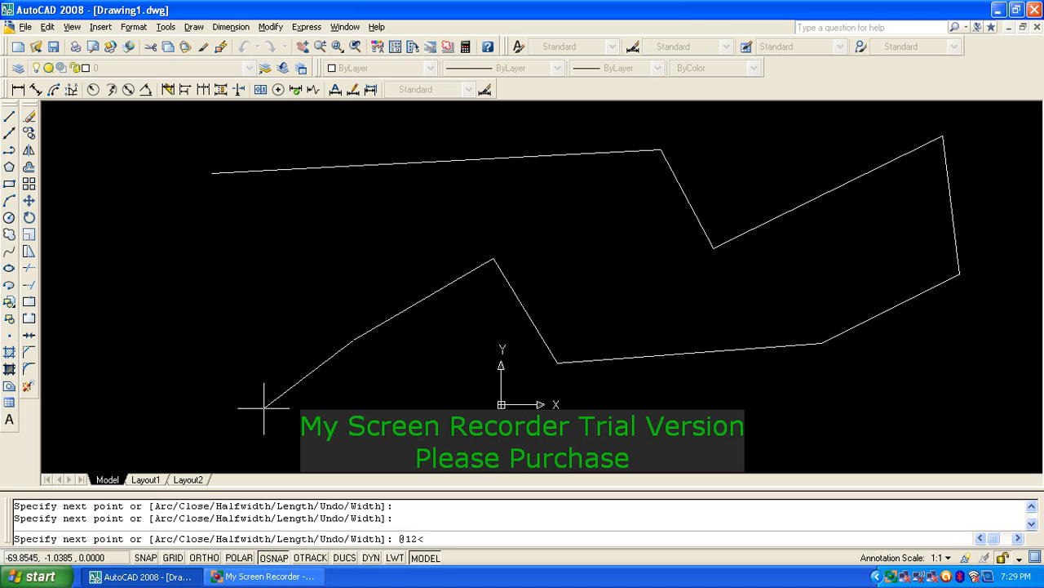
# Step: Add a final 12-unit segment straight down and end the polyline
pyautogui.write('0')
pyautogui.press('Return')
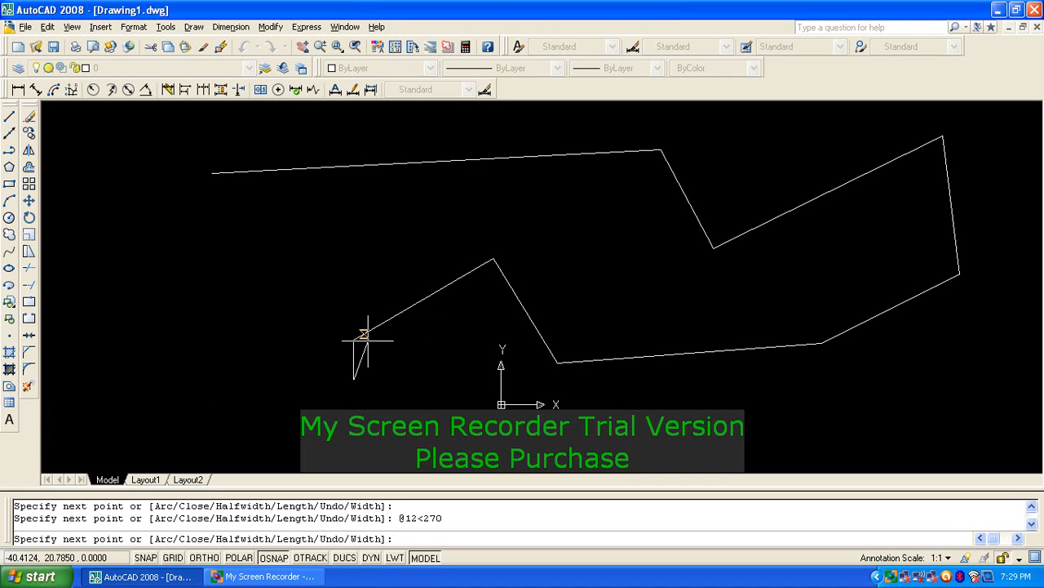
pyautogui.scroll(3, 363, 341)
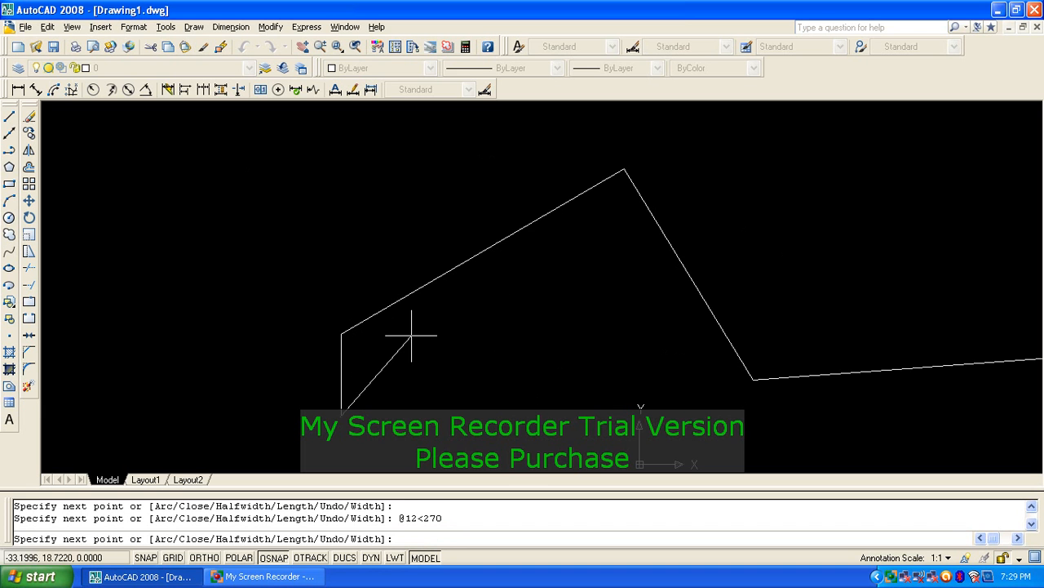
pyautogui.press('Return')
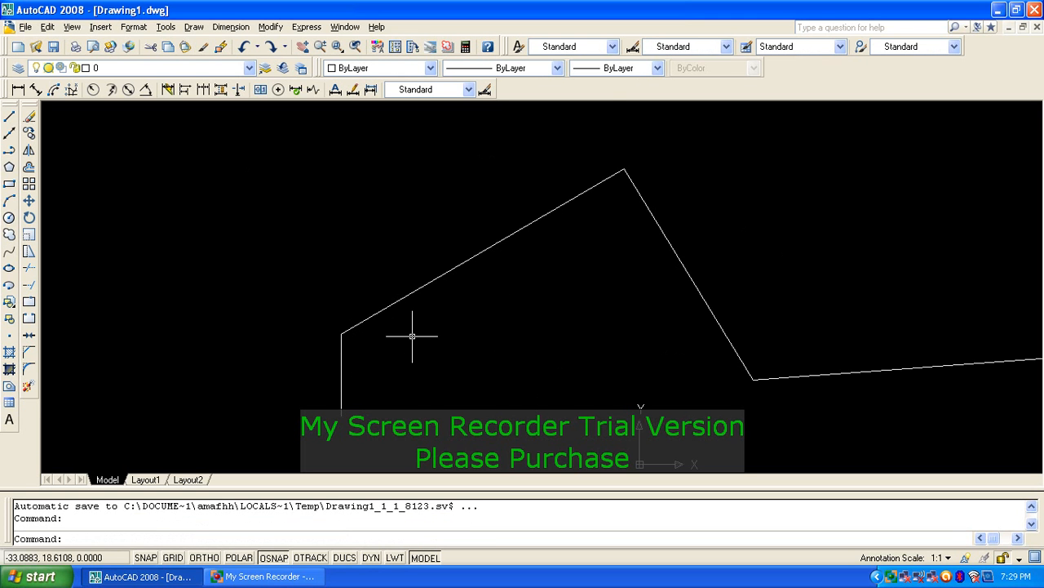
pyautogui.scroll(-4, 412, 336)
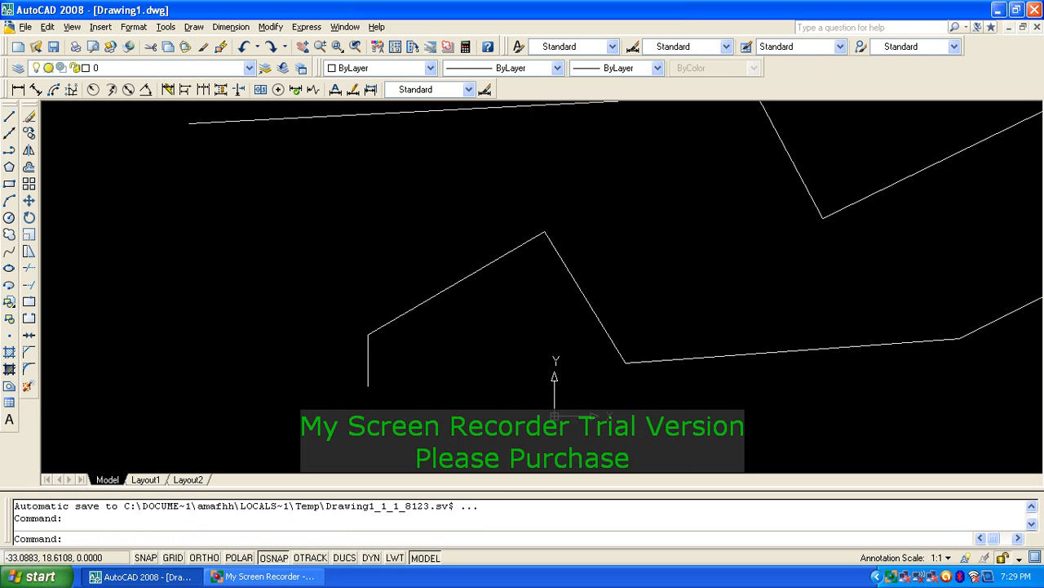
pyautogui.click(457, 293)
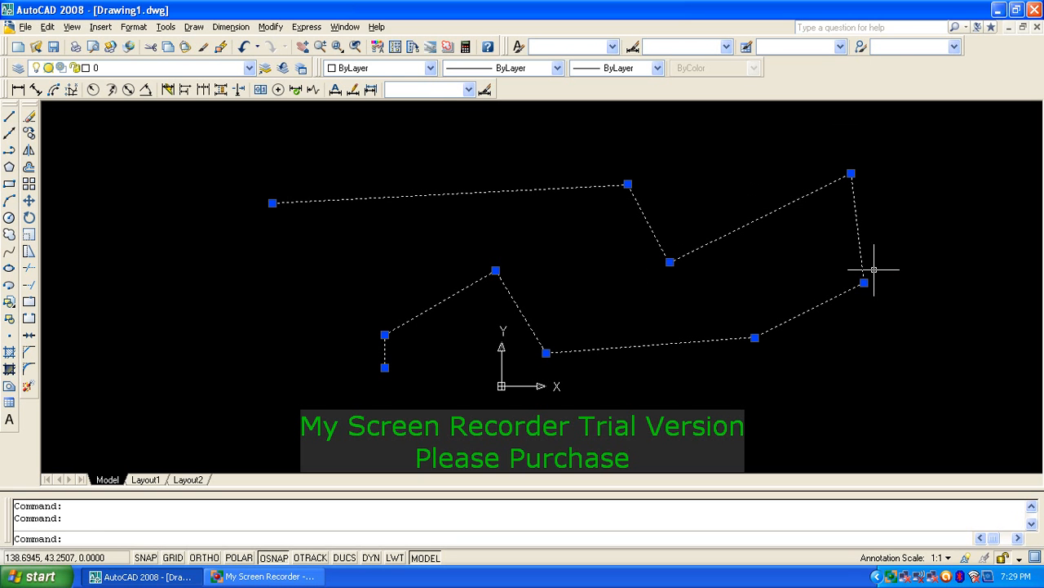
pyautogui.press('Escape')
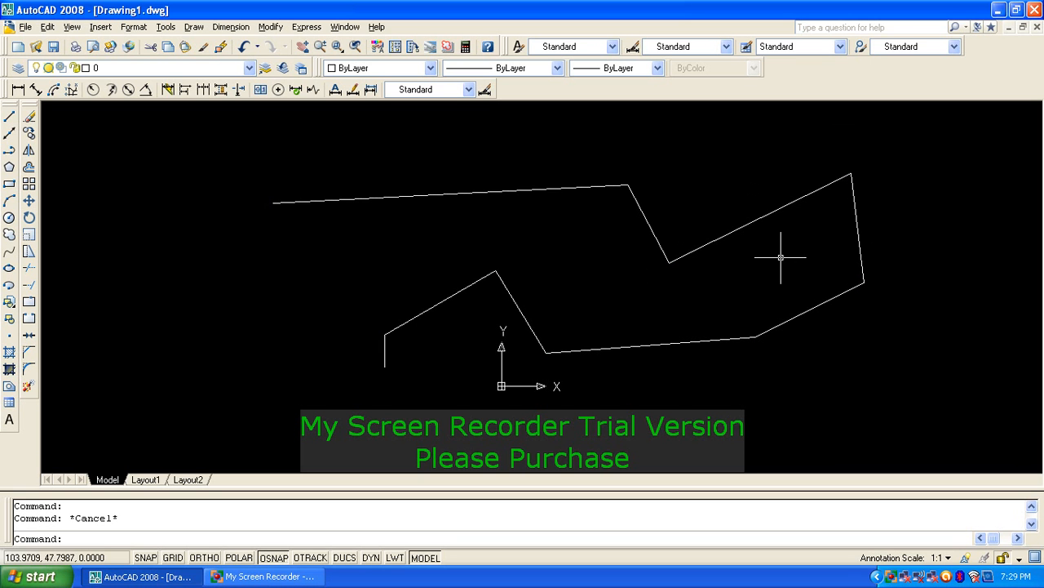
pyautogui.click(725, 236)
pyautogui.click(602, 289)
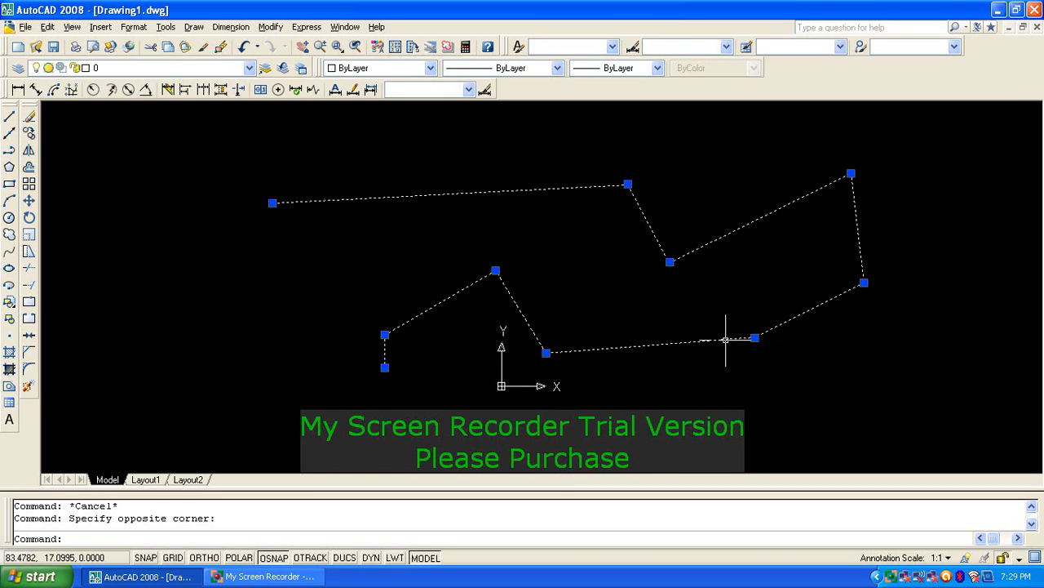
pyautogui.press('Escape')
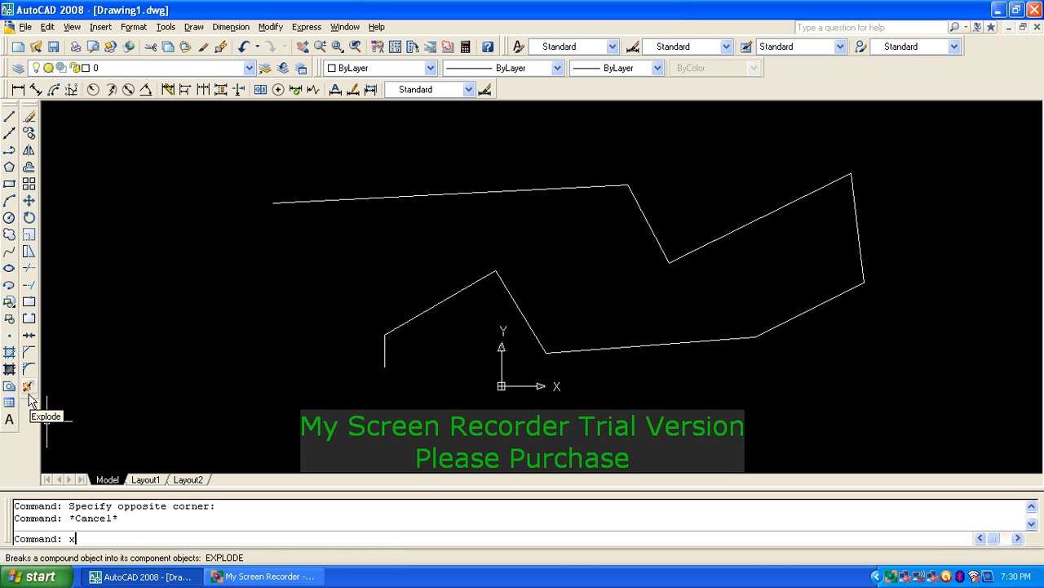
pyautogui.press('Return')
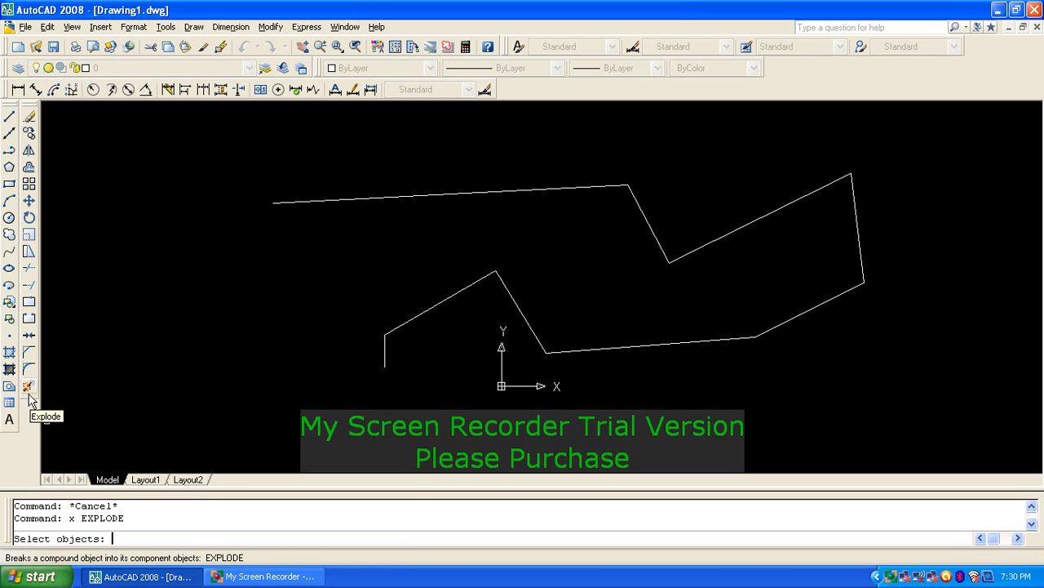
pyautogui.click(553, 187)
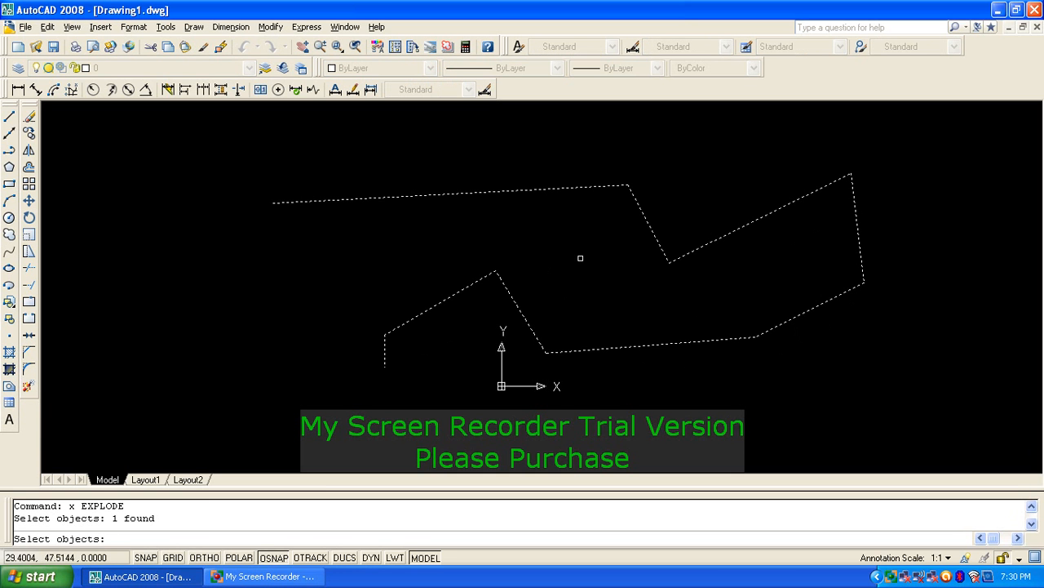
pyautogui.press('Return')
pyautogui.click(678, 151)
pyautogui.click(590, 227)
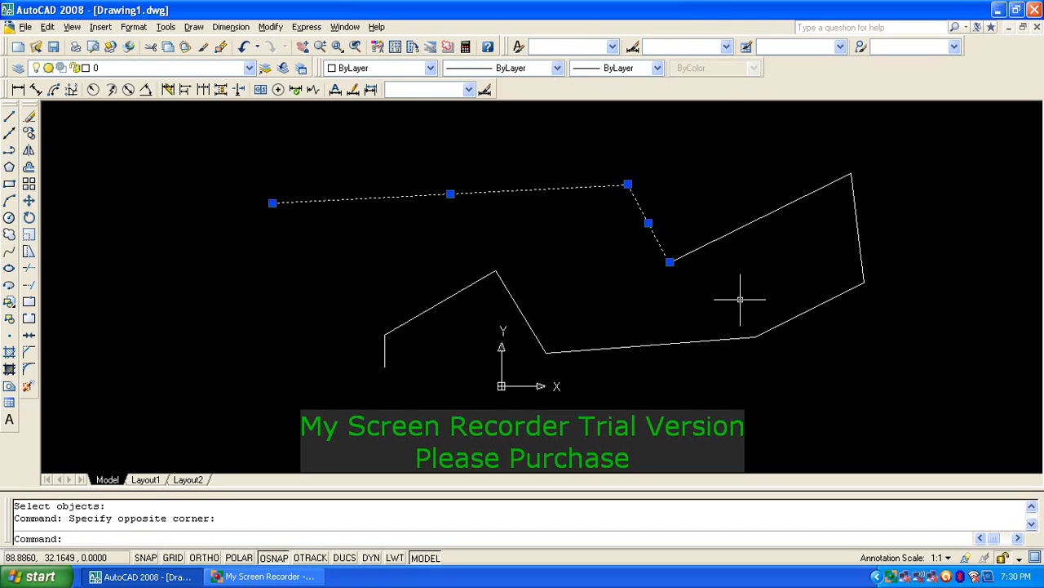
pyautogui.click(741, 296)
pyautogui.click(722, 220)
pyautogui.click(954, 202)
pyautogui.click(834, 248)
pyautogui.click(824, 279)
pyautogui.click(811, 342)
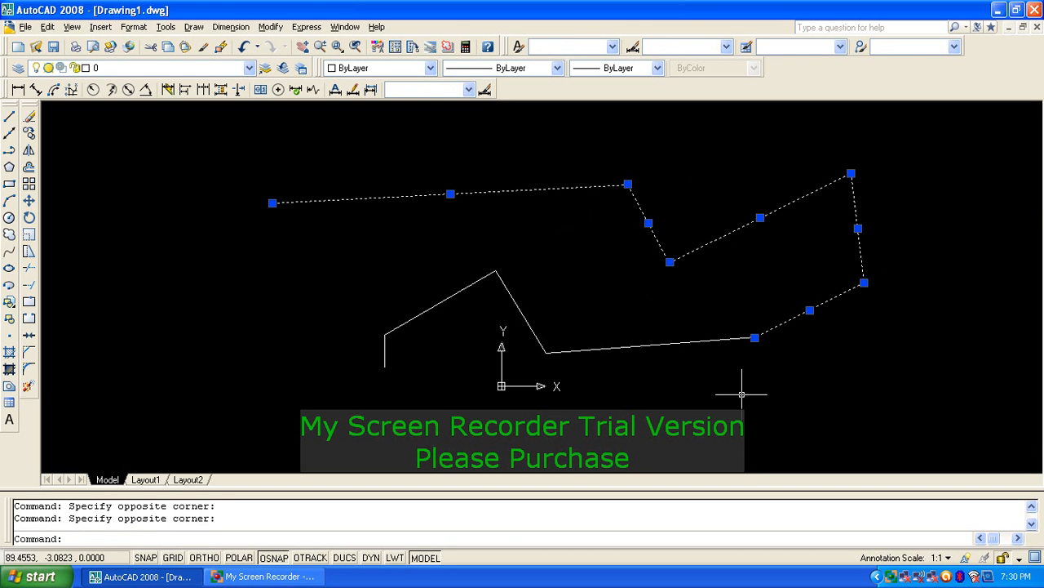
pyautogui.click(741, 395)
pyautogui.click(635, 311)
pyautogui.press('Escape')
pyautogui.press('Escape')
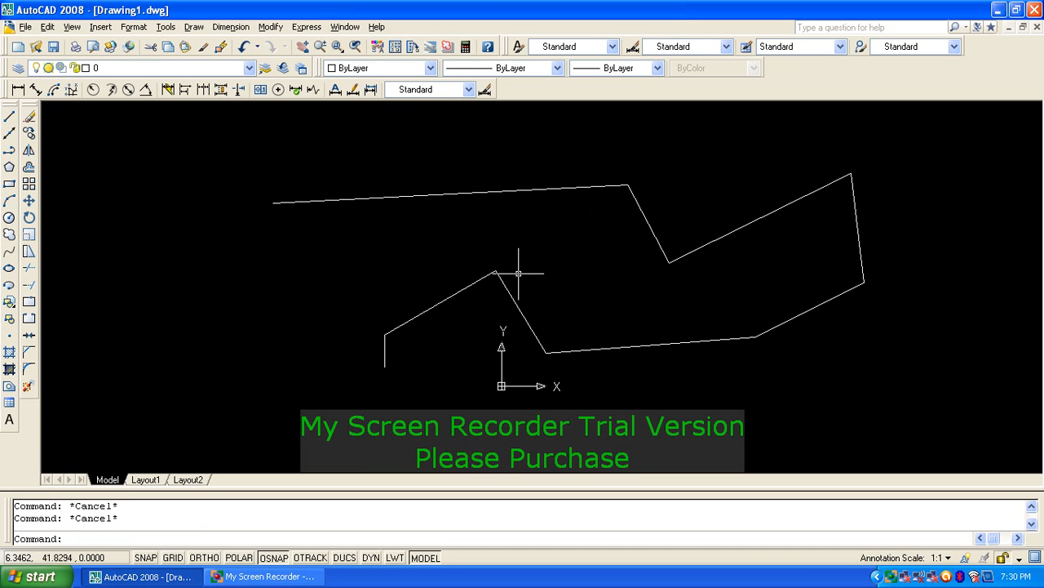
pyautogui.click(432, 217)
pyautogui.click(427, 184)
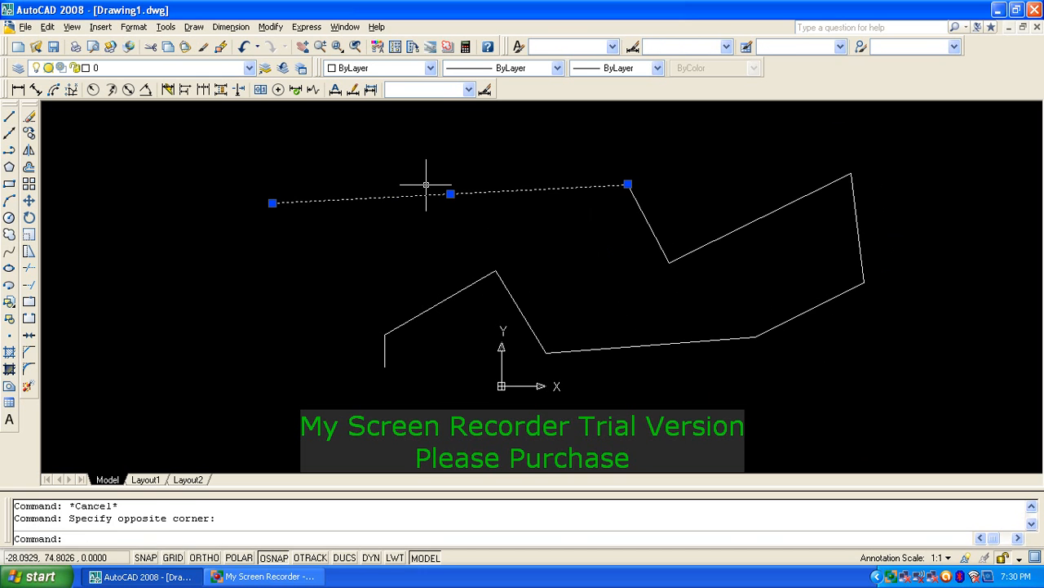
pyautogui.click(686, 196)
pyautogui.click(608, 229)
pyautogui.click(800, 196)
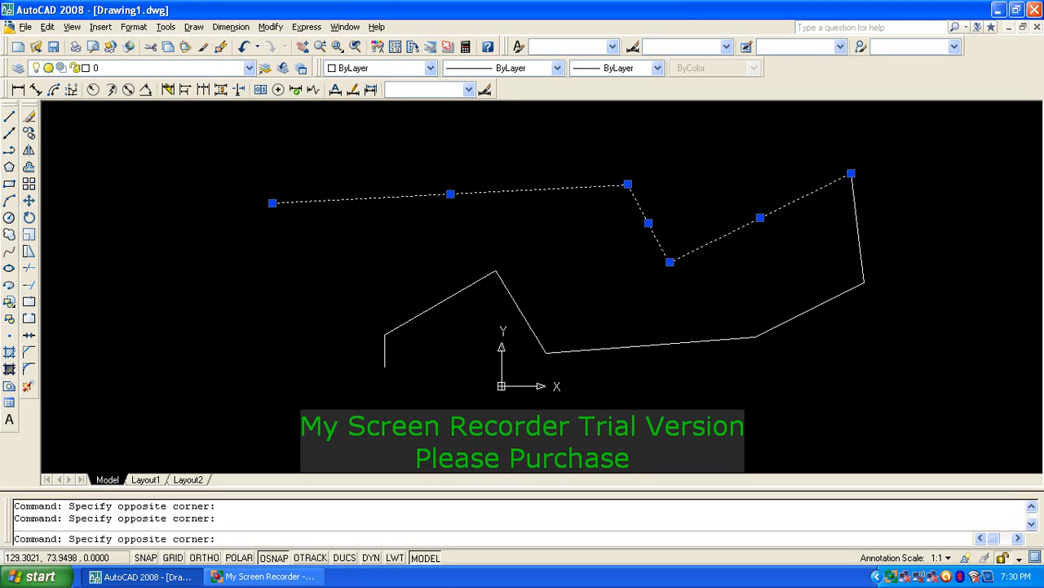
pyautogui.press('Escape')
pyautogui.press('Escape')
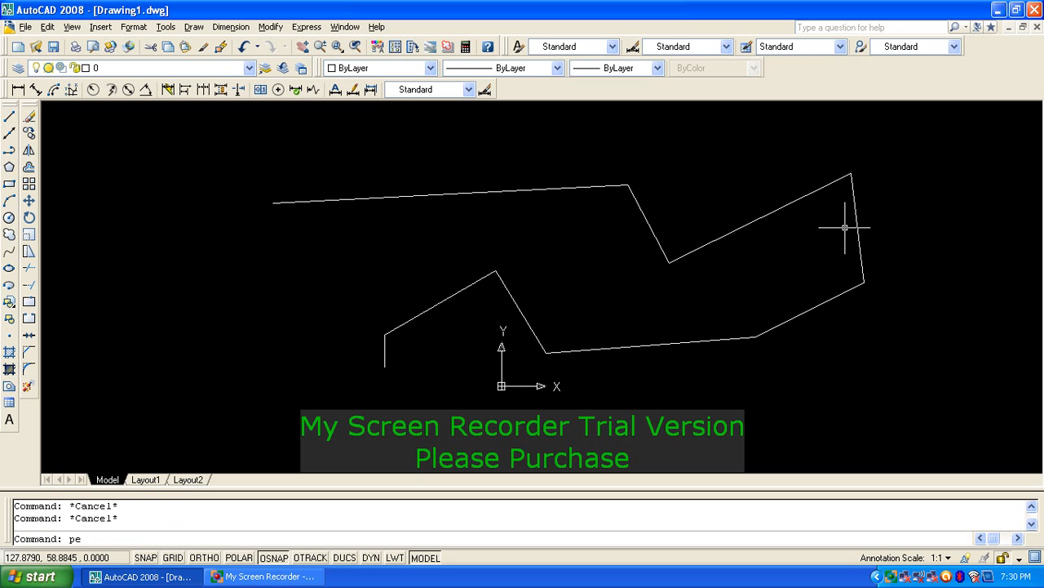
# Step: Convert the top line into a polyline with PEDIT
pyautogui.press('Return')
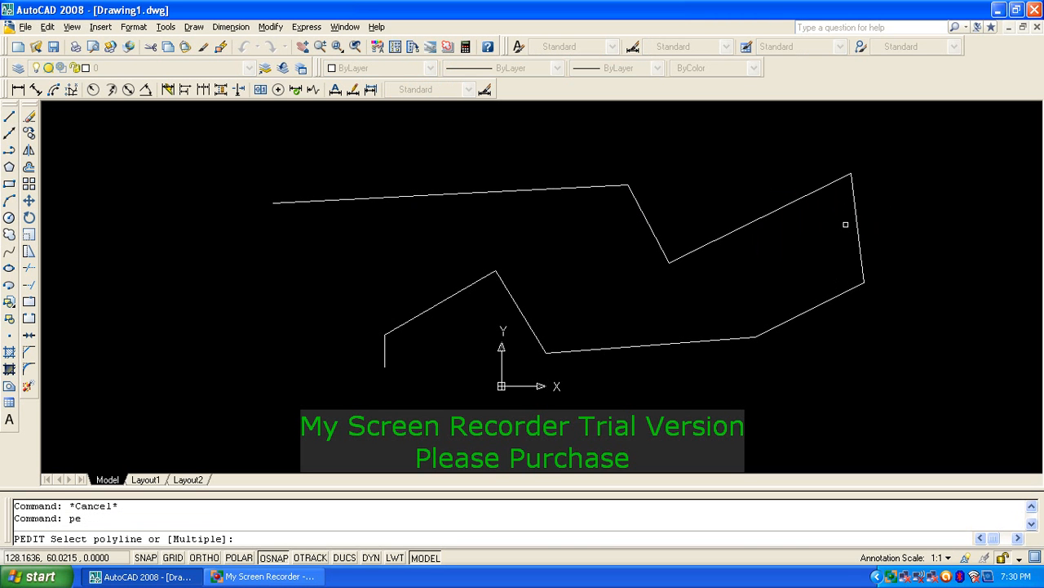
pyautogui.click(531, 191)
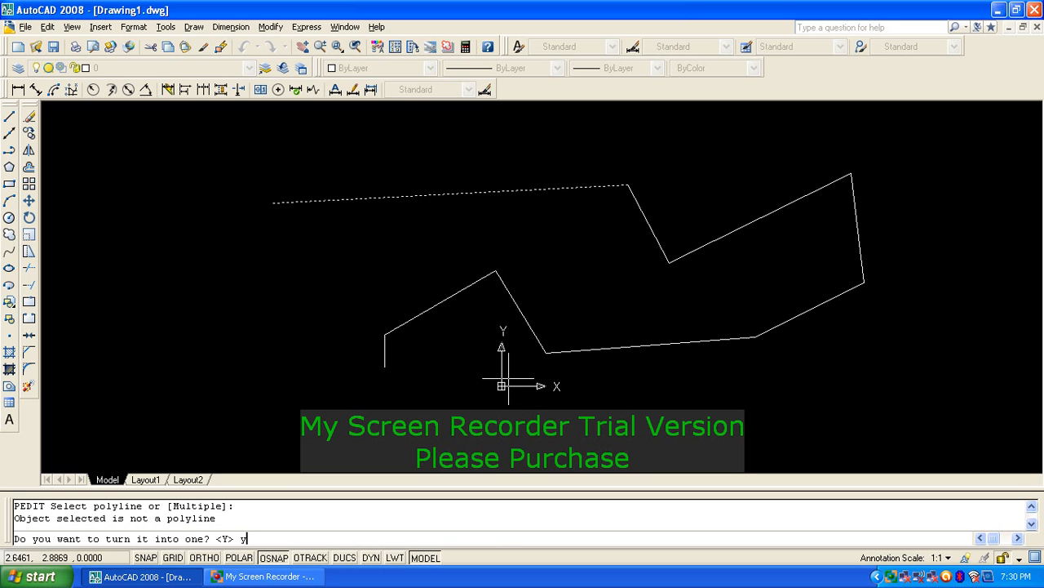
pyautogui.press('Return')
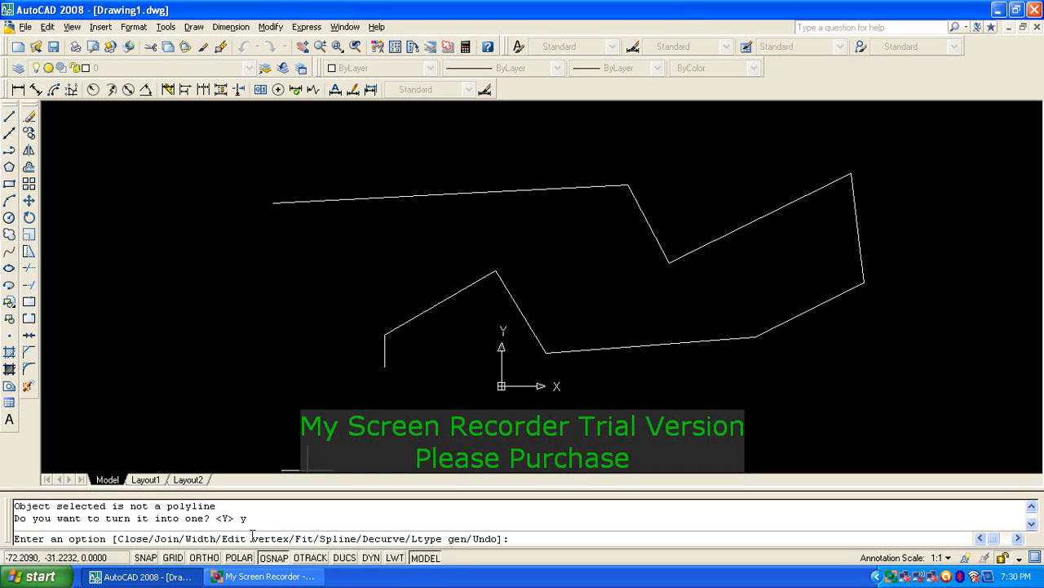
# Step: Join all remaining zigzag segments, including the short vertical end, into the polyline
pyautogui.write('j')
pyautogui.press('Return')
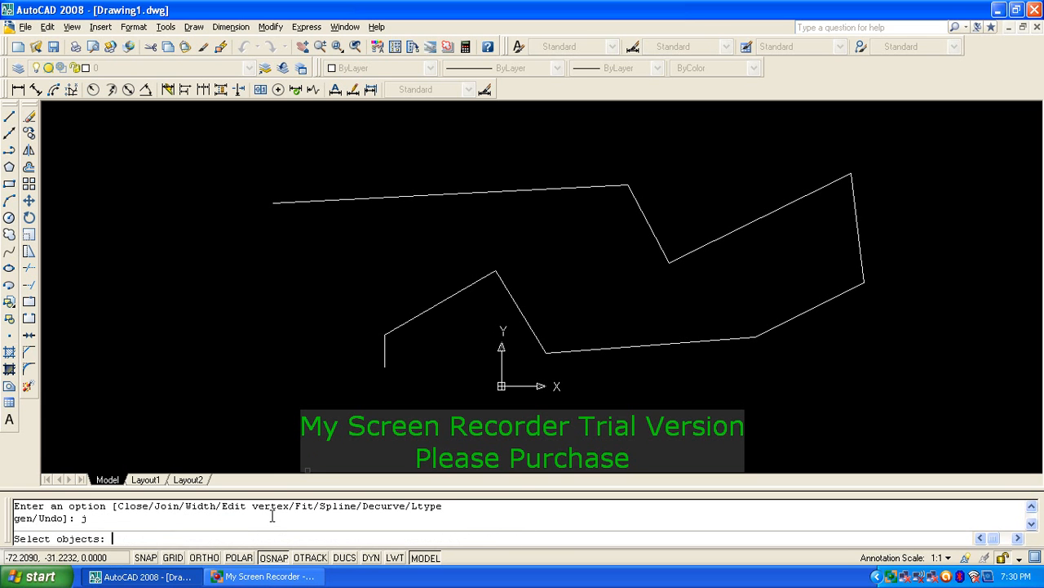
pyautogui.click(544, 226)
pyautogui.click(519, 164)
pyautogui.click(668, 237)
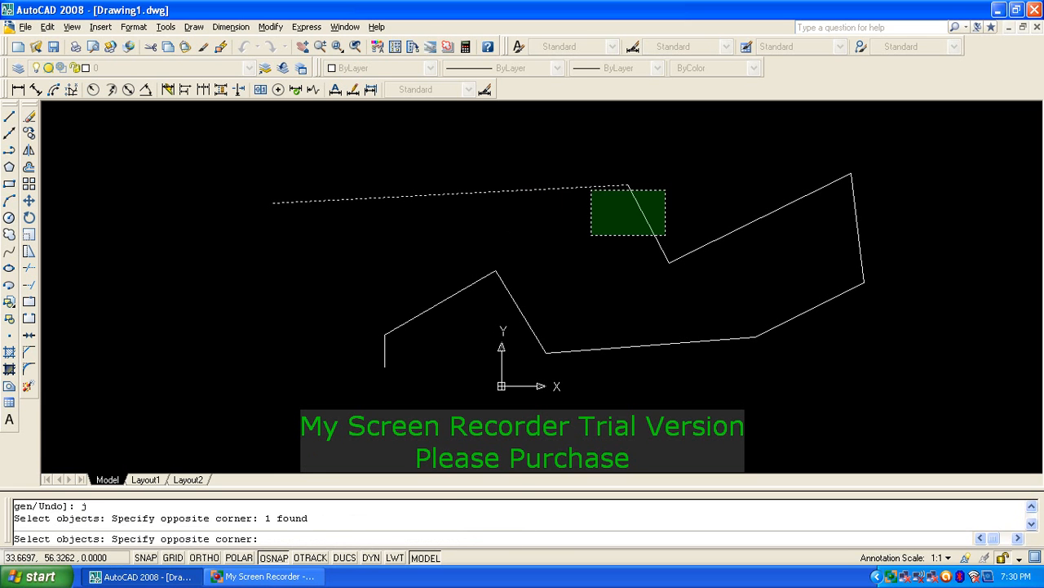
pyautogui.click(591, 190)
pyautogui.click(784, 236)
pyautogui.click(751, 196)
pyautogui.click(974, 187)
pyautogui.click(798, 260)
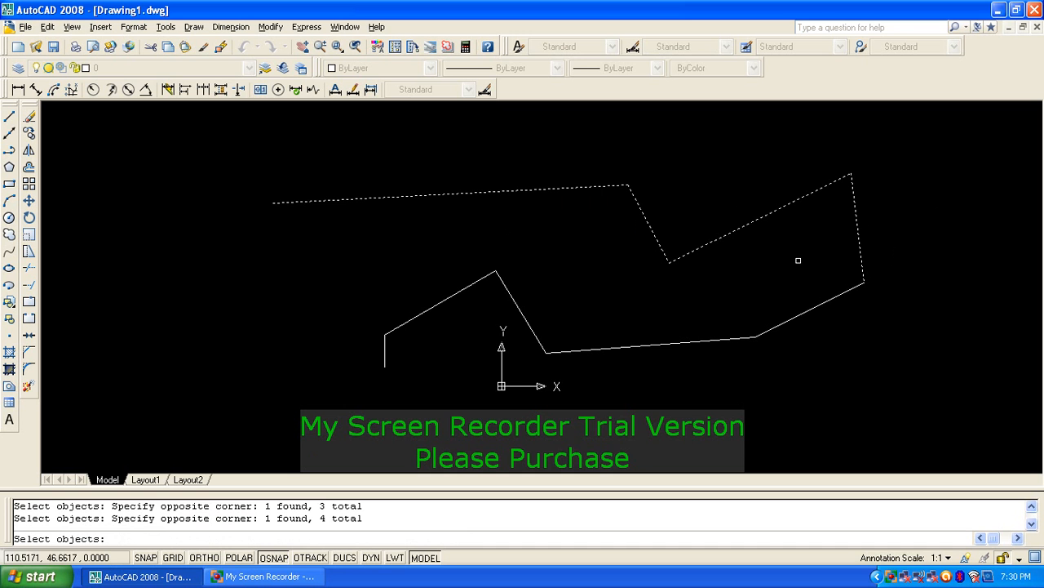
pyautogui.click(846, 355)
pyautogui.click(790, 293)
pyautogui.click(663, 405)
pyautogui.click(615, 343)
pyautogui.click(585, 328)
pyautogui.click(537, 289)
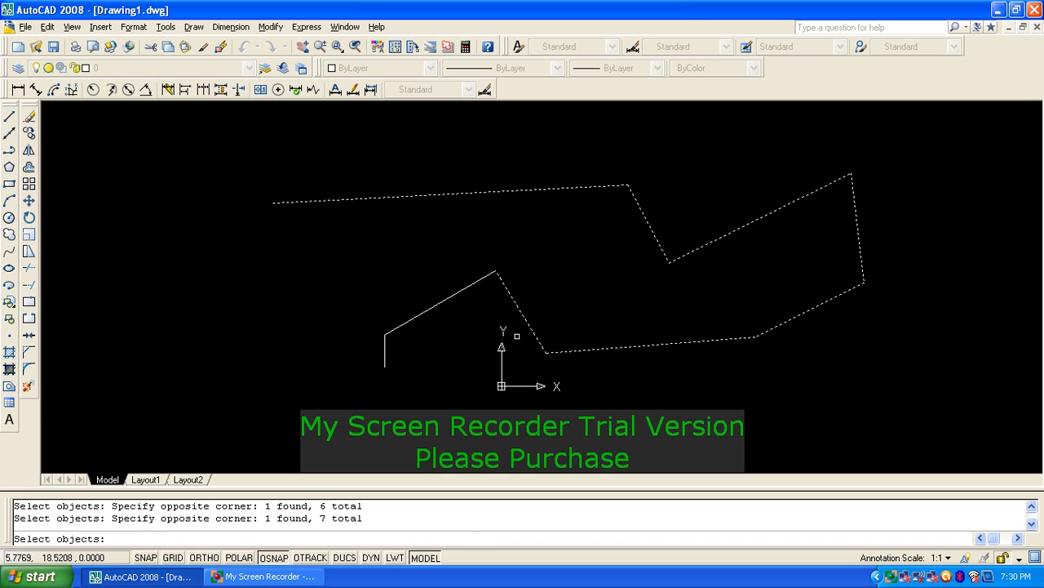
pyautogui.click(481, 336)
pyautogui.click(436, 275)
pyautogui.click(389, 361)
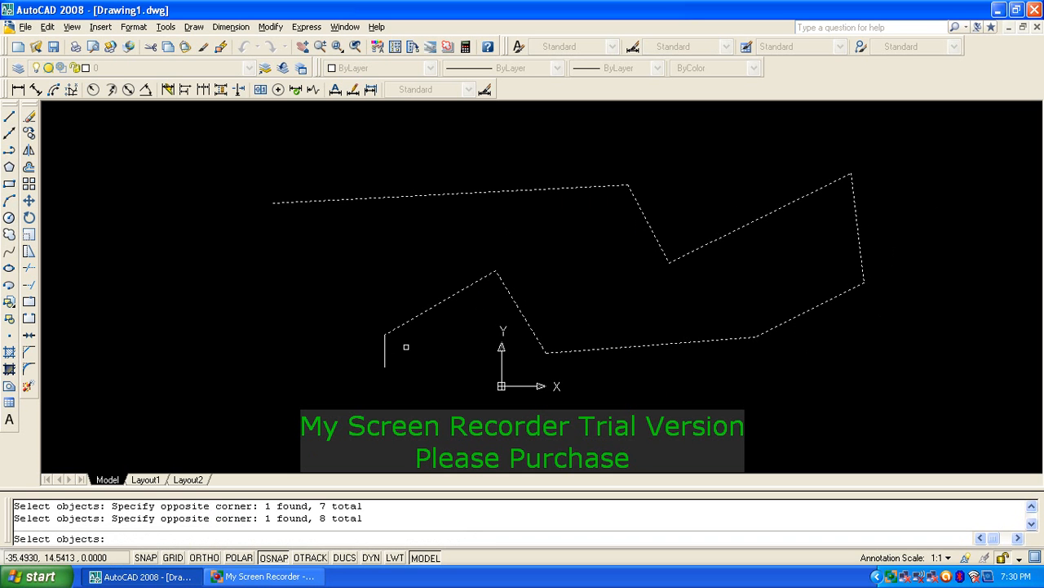
pyautogui.click(350, 359)
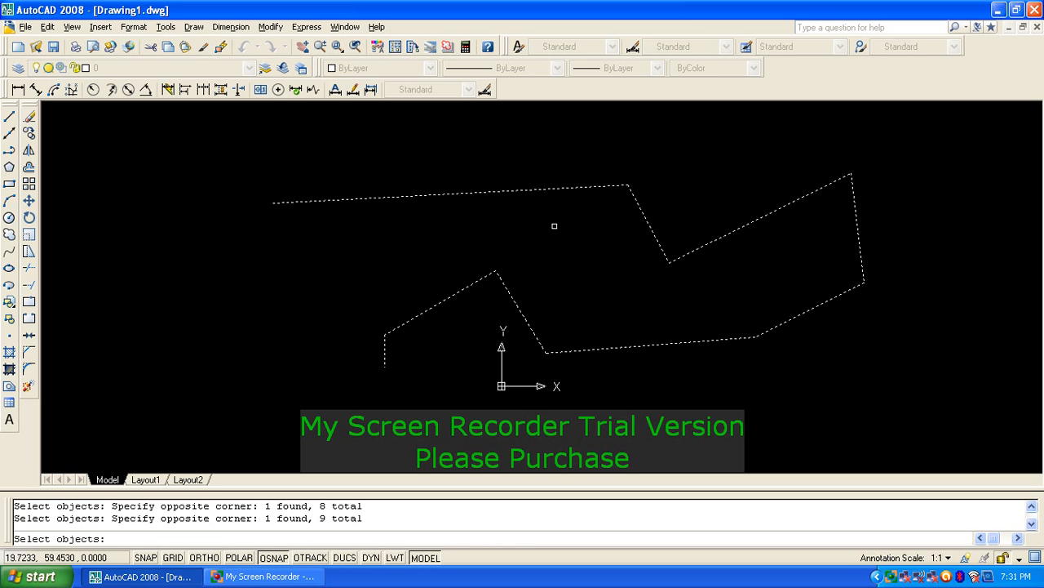
pyautogui.press('Return')
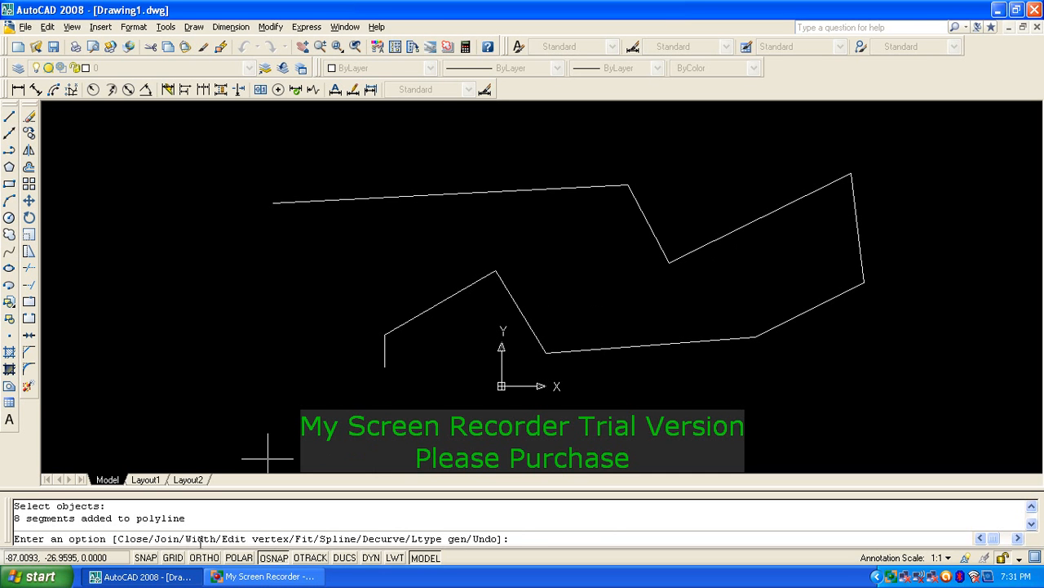
# Step: Set the polyline's global width to 1, then to 6
pyautogui.write('w')
pyautogui.press('Return')
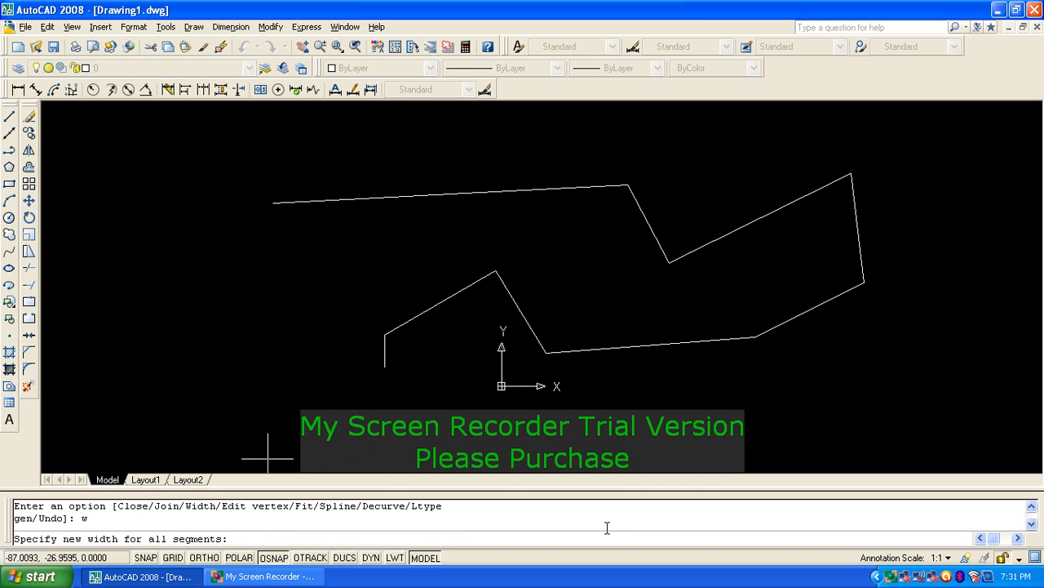
pyautogui.write('1')
pyautogui.press('Return')
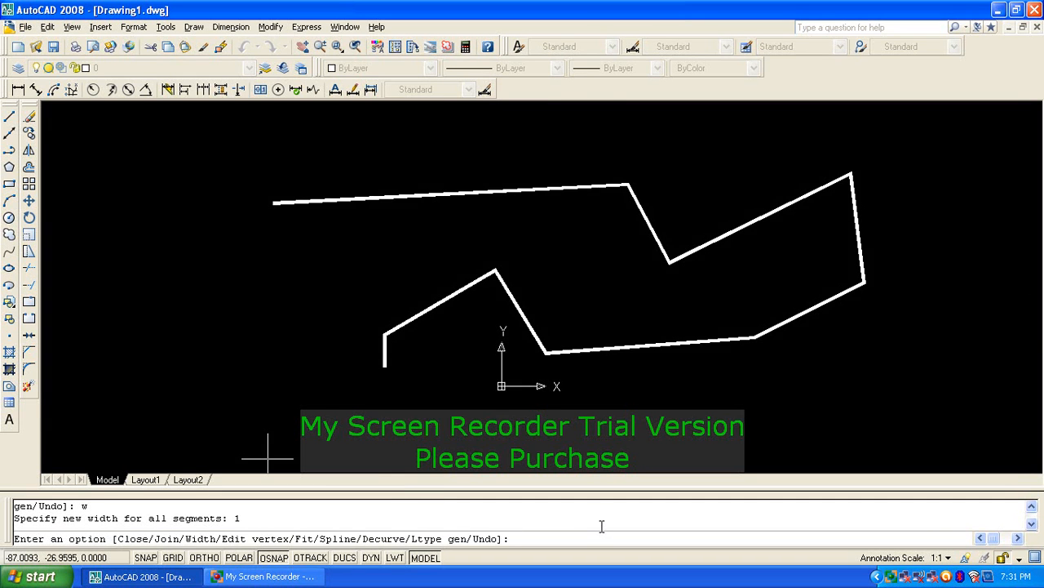
pyautogui.scroll(4, 638, 253)
pyautogui.scroll(-1, 640, 251)
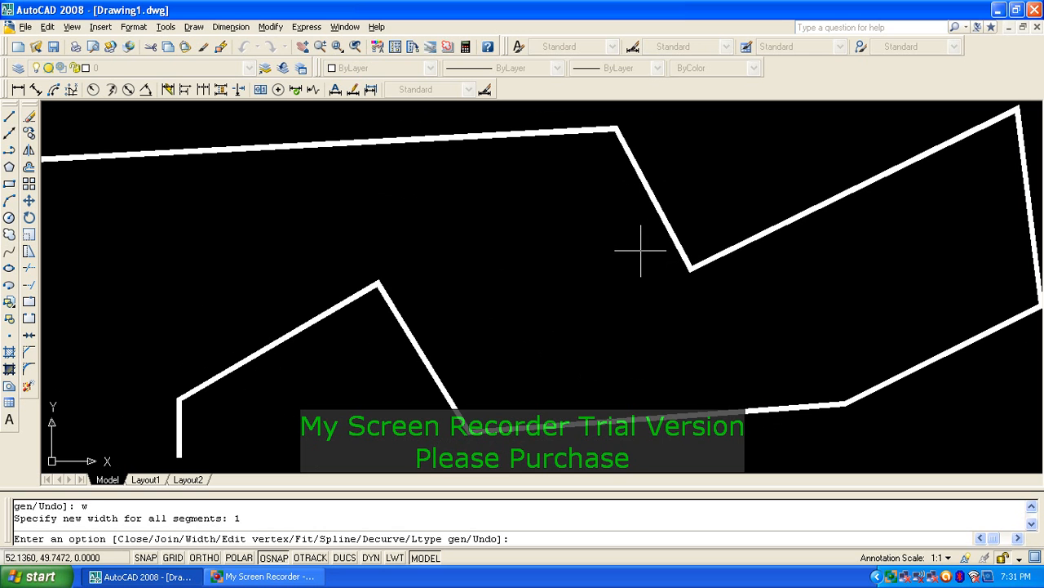
pyautogui.write('w')
pyautogui.press('Return')
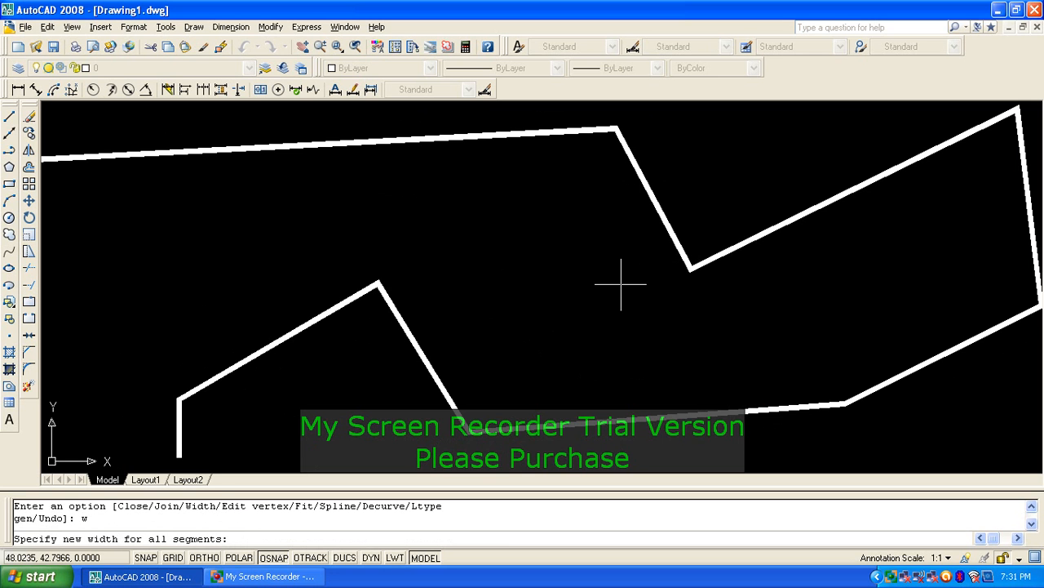
pyautogui.write('6')
pyautogui.press('Return')
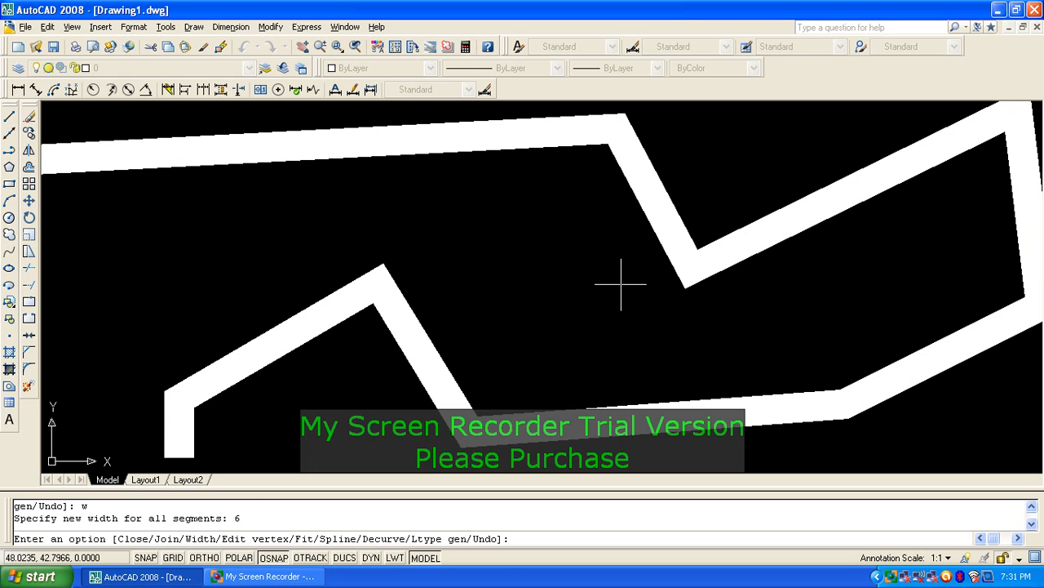
# Step: Reset the polyline width to 0 and exit PEDIT
pyautogui.write('w')
pyautogui.press('Return')
pyautogui.write('0')
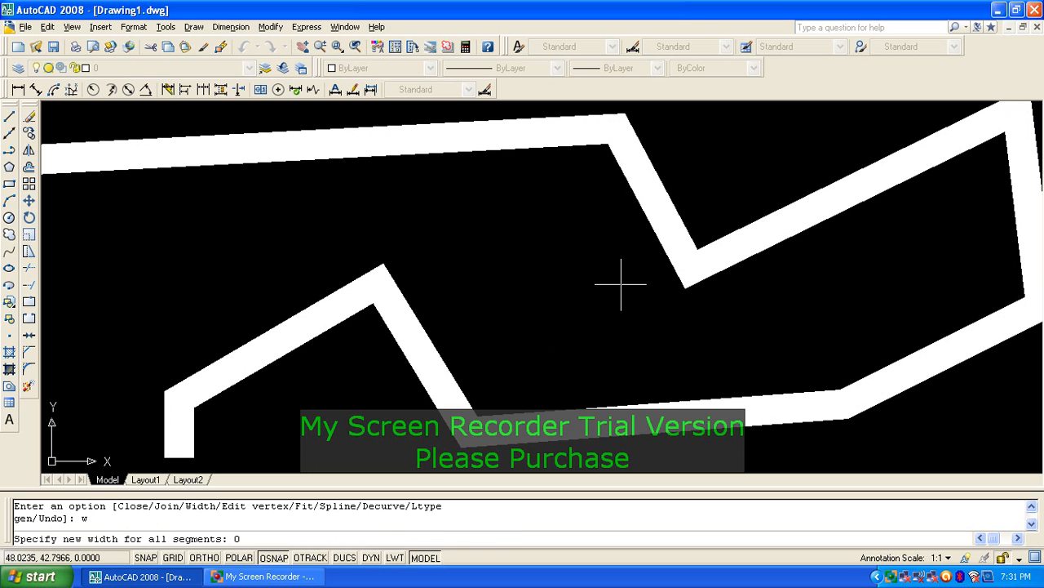
pyautogui.press('Return')
pyautogui.scroll(-4, 615, 286)
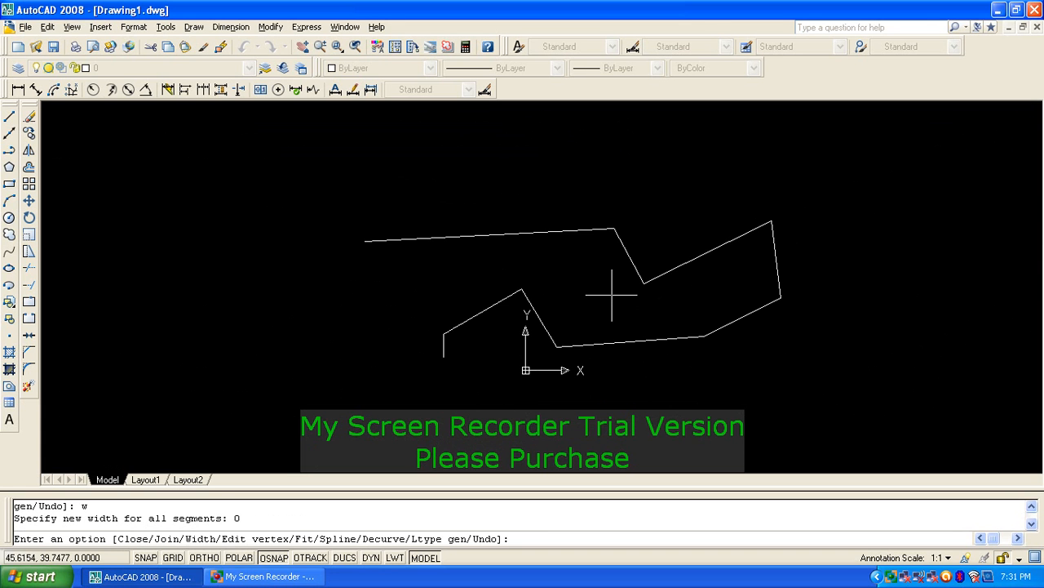
pyautogui.press('Return')
pyautogui.click(630, 299)
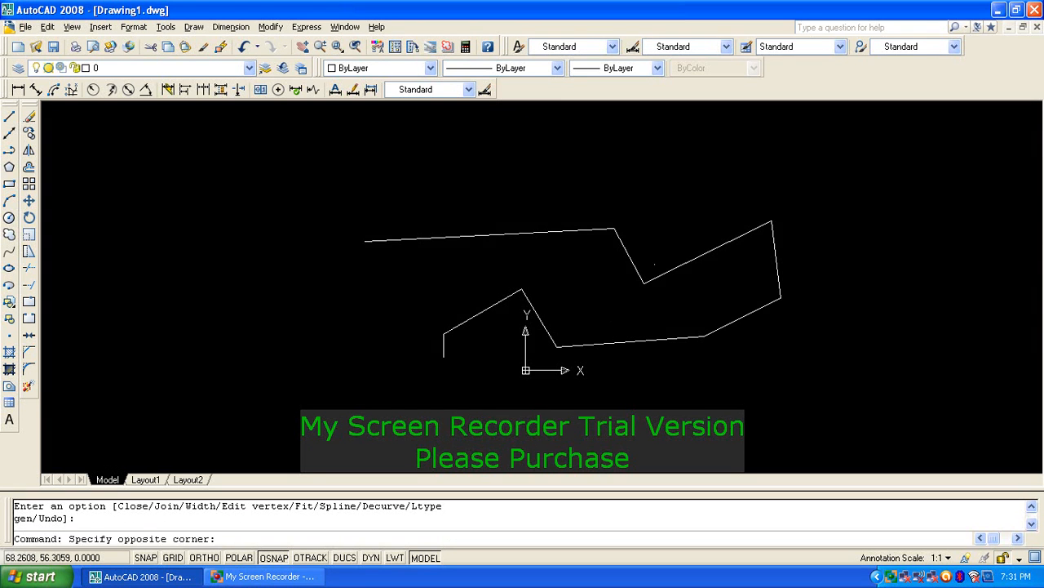
# Step: Clear the grips and erase the zigzag polyline with a crossing window
pyautogui.click(631, 299)
pyautogui.click(644, 284)
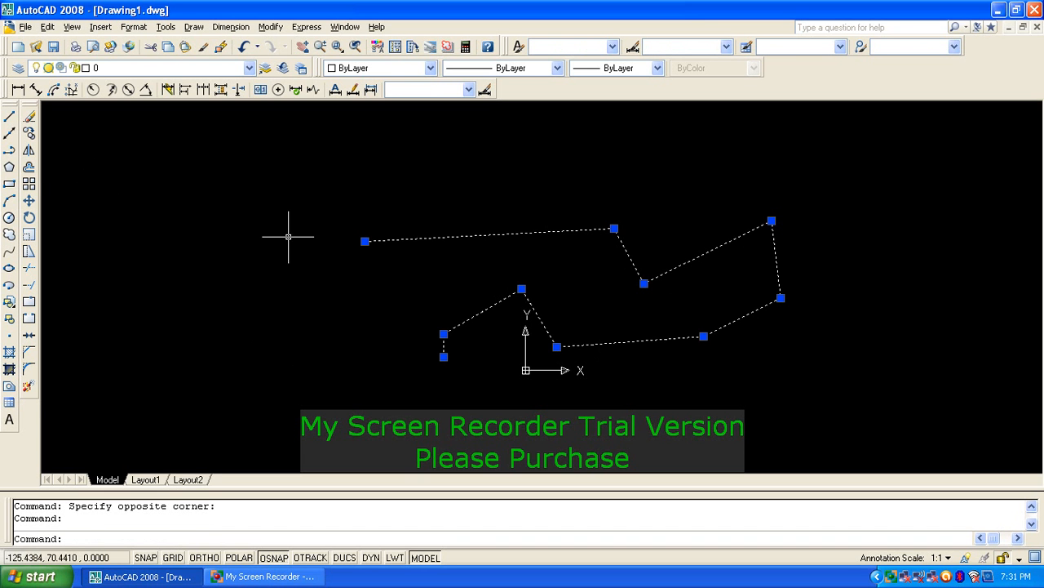
pyautogui.press('Escape')
pyautogui.press('Escape')
pyautogui.write('e')
pyautogui.press('Return')
pyautogui.click(694, 247)
pyautogui.click(449, 376)
pyautogui.press('Return')
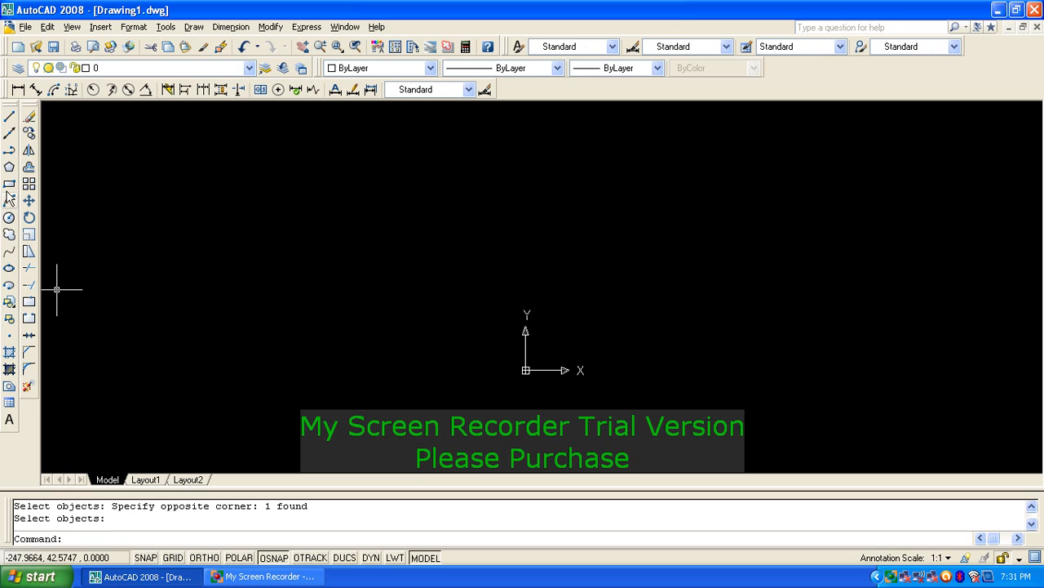
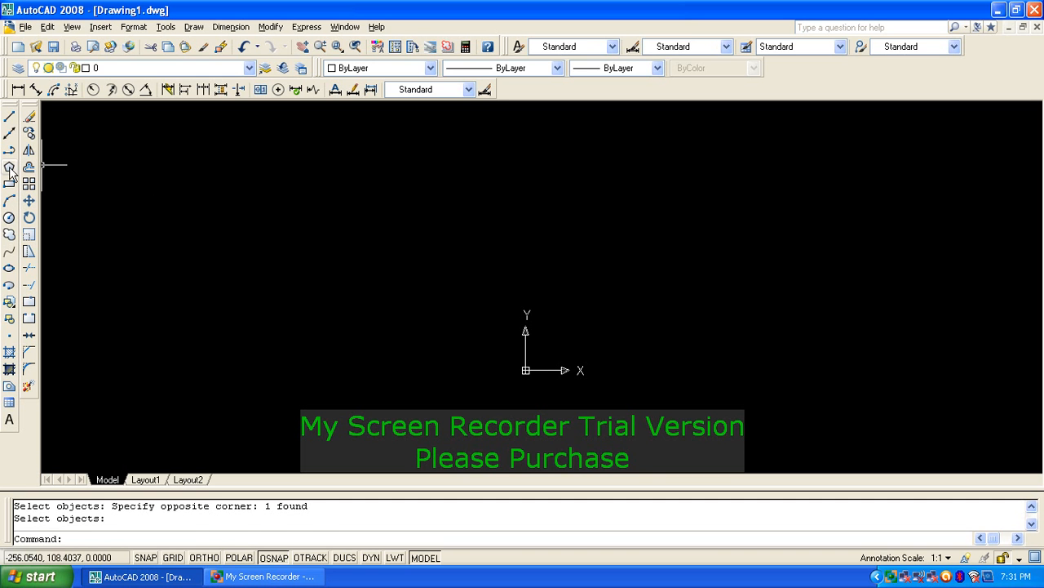
# Step: Draw a five-sided polygon inscribed in a radius-9 circle, centred up-right of the origin
pyautogui.click(10, 168)
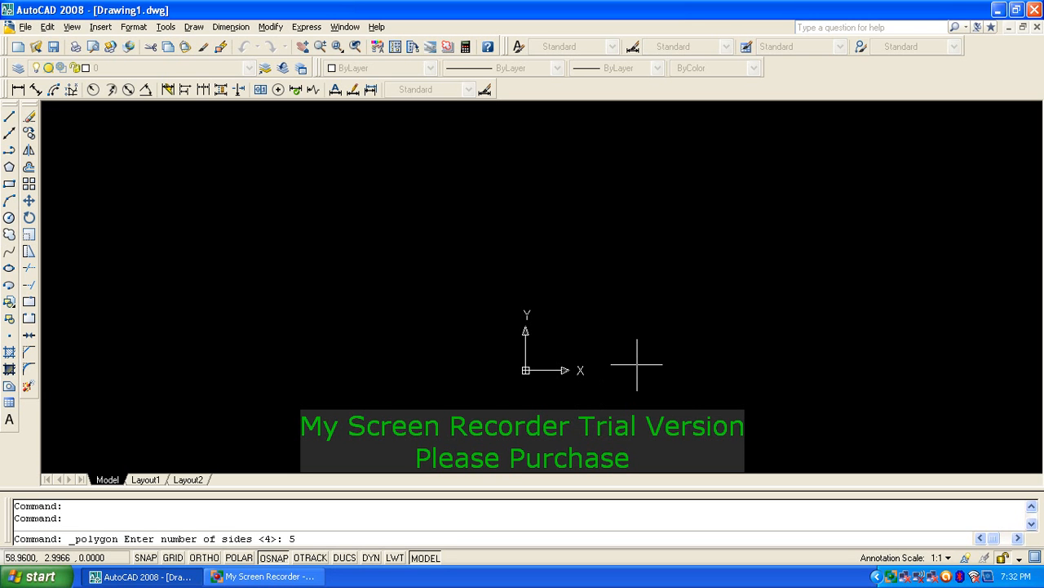
pyautogui.press('Return')
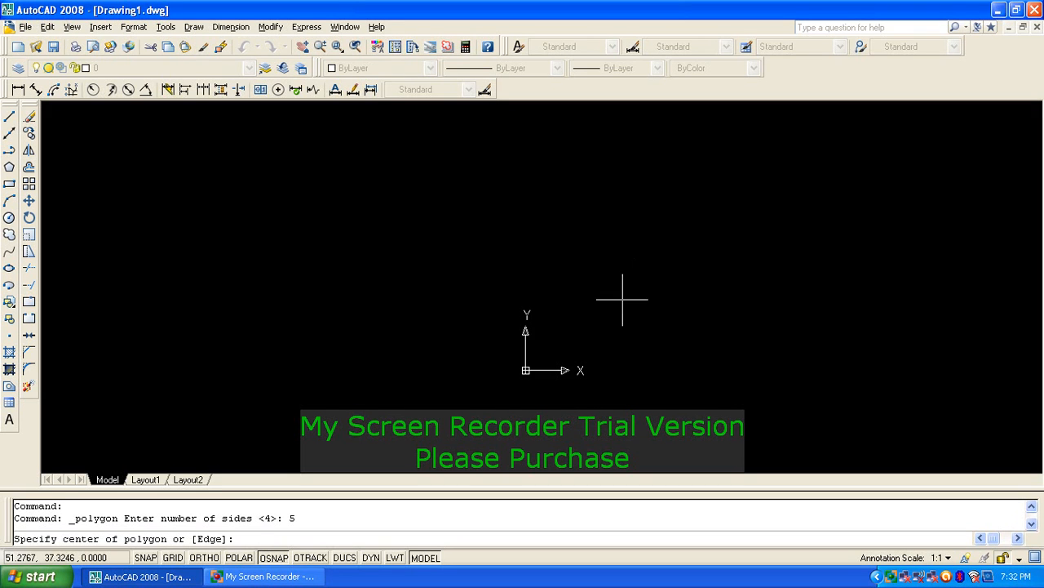
pyautogui.click(681, 270)
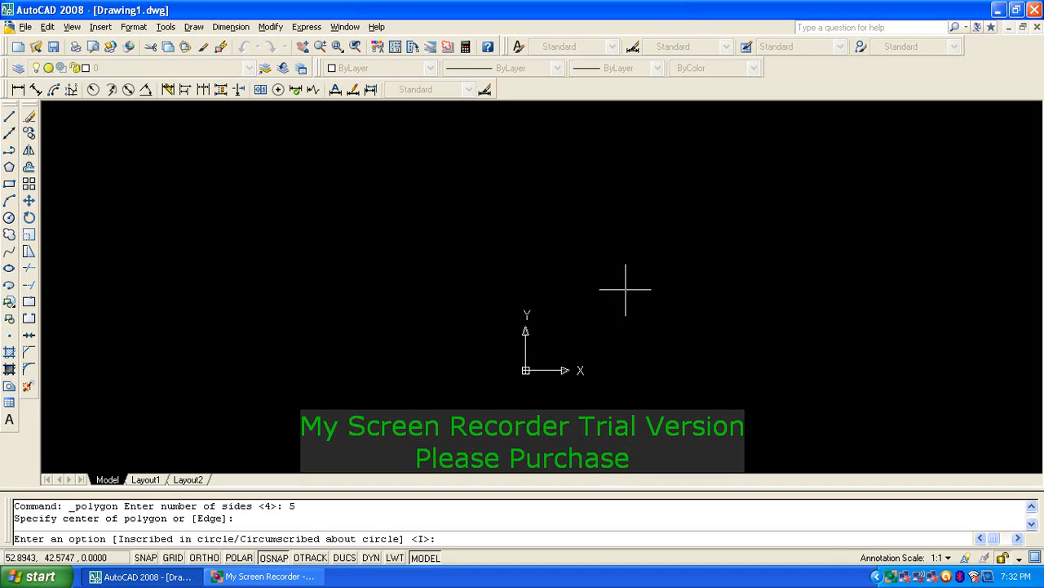
pyautogui.write('i')
pyautogui.press('Return')
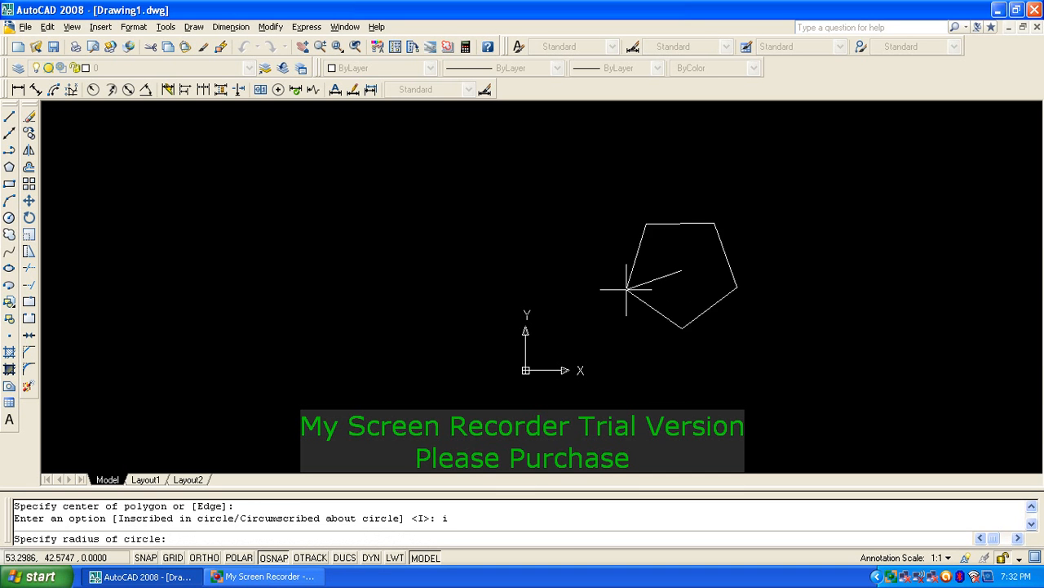
pyautogui.scroll(3, 615, 285)
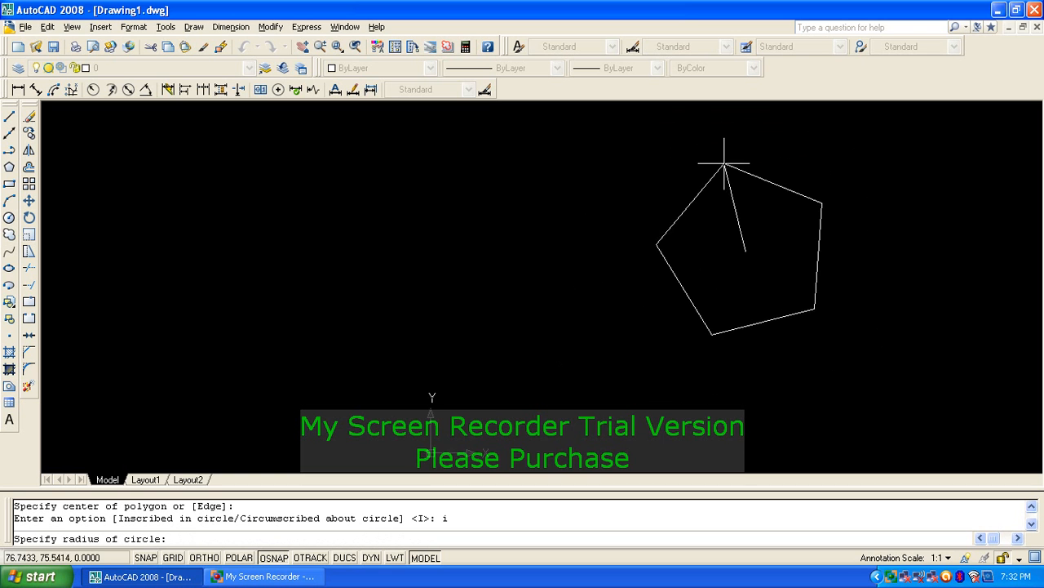
pyautogui.scroll(5, 737, 215)
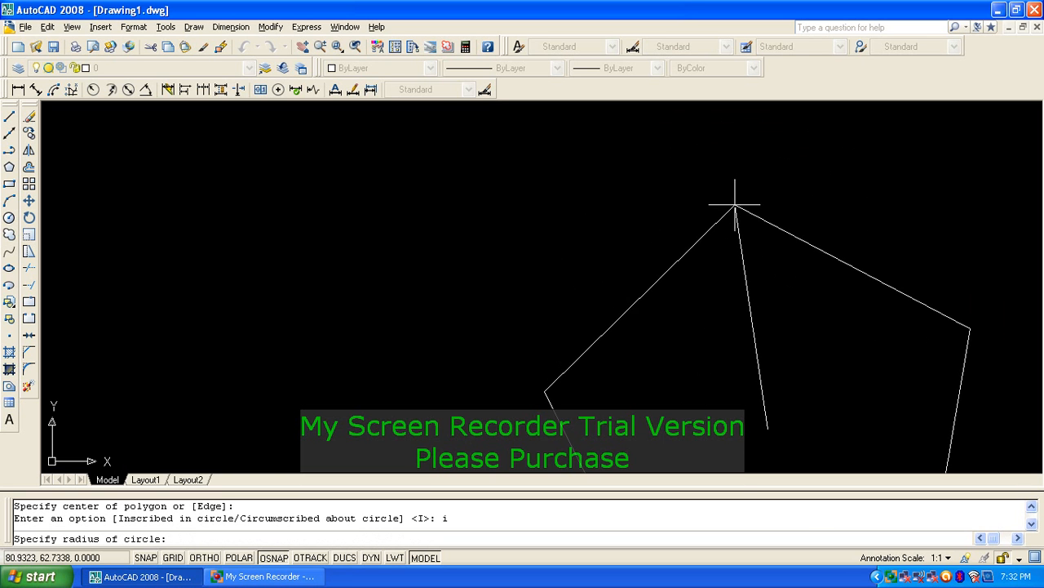
pyautogui.scroll(-3, 743, 226)
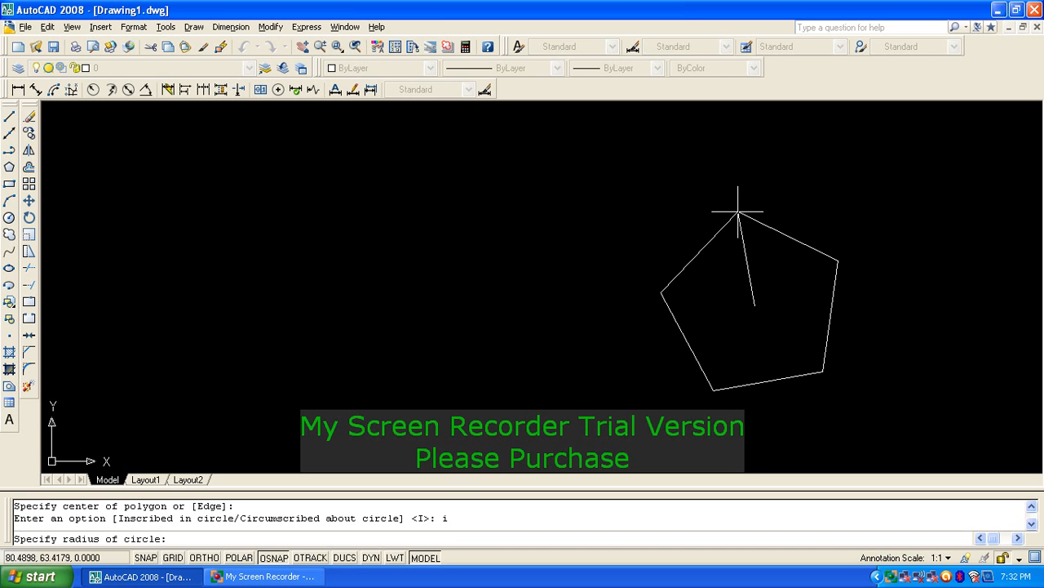
pyautogui.press('Return')
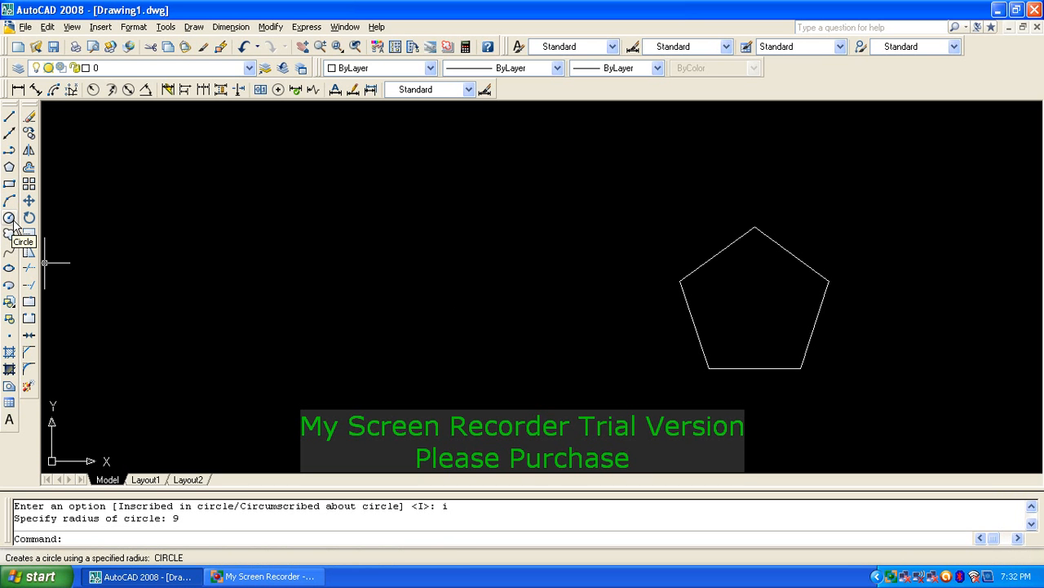
# Step: Draw a trial circle on the pentagon's bottom edge, then erase it
pyautogui.write('c')
pyautogui.press('Return')
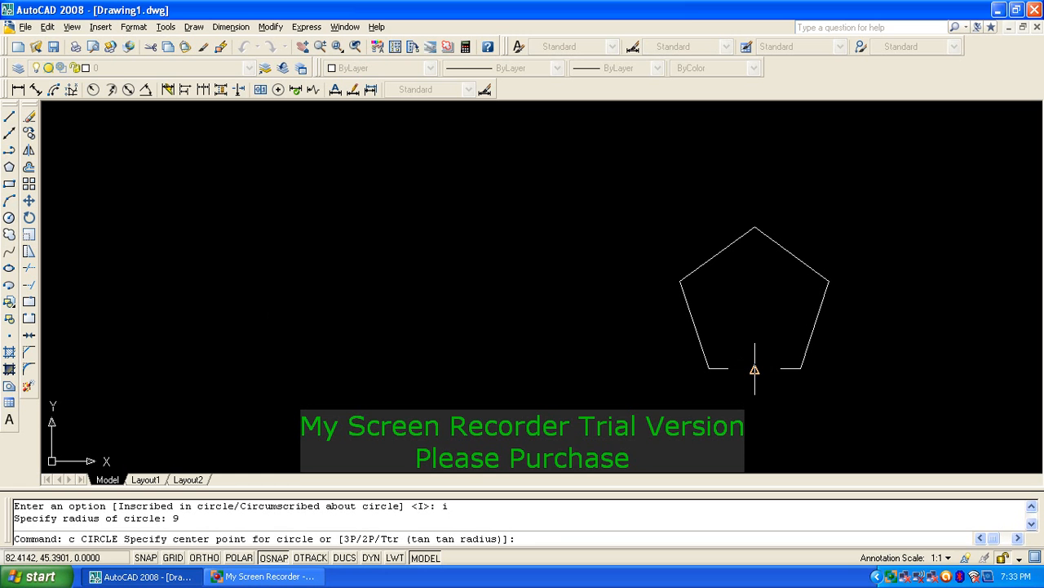
pyautogui.click(755, 369)
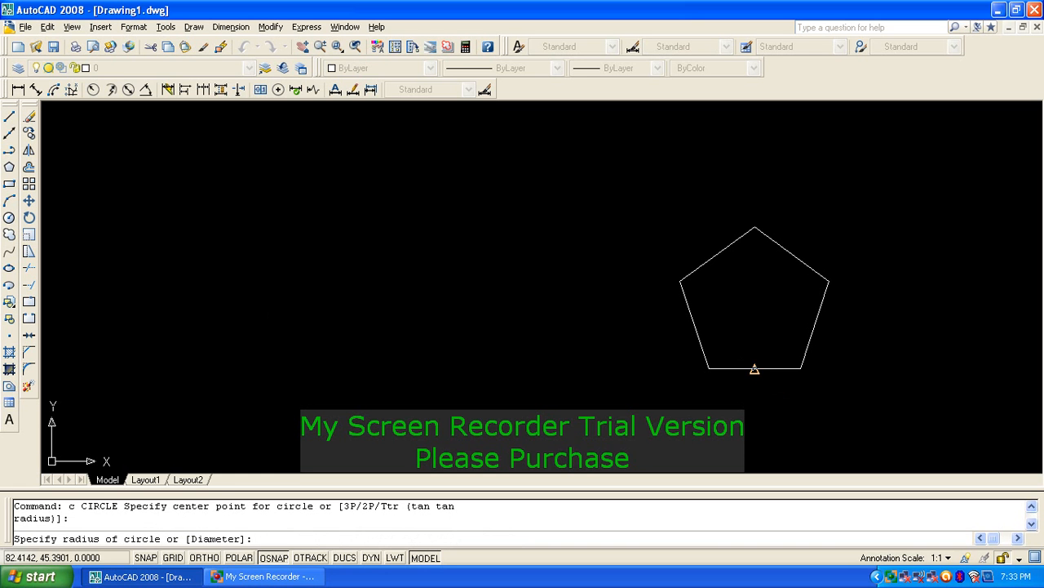
pyautogui.click(709, 369)
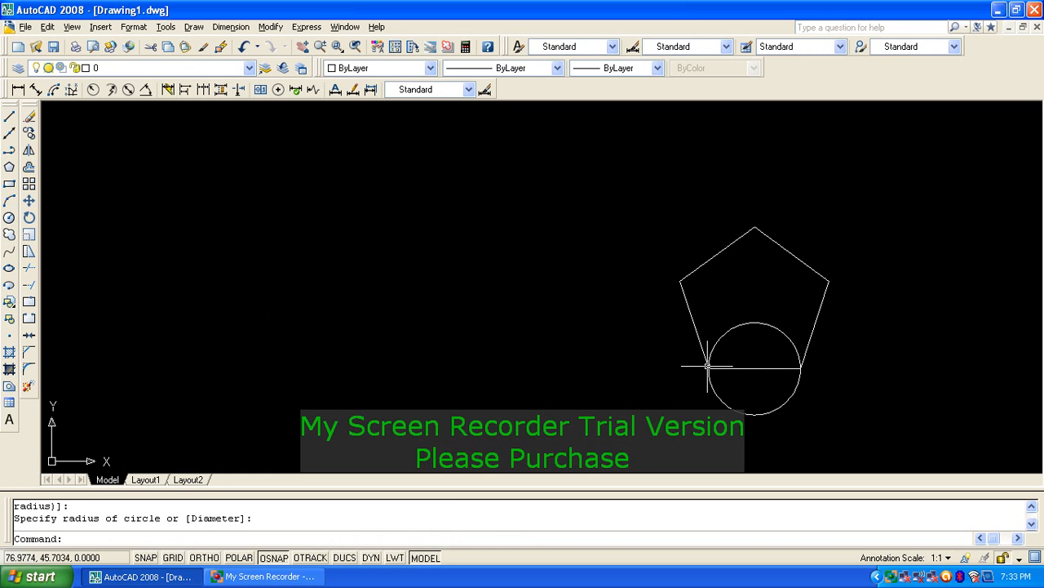
pyautogui.click(743, 327)
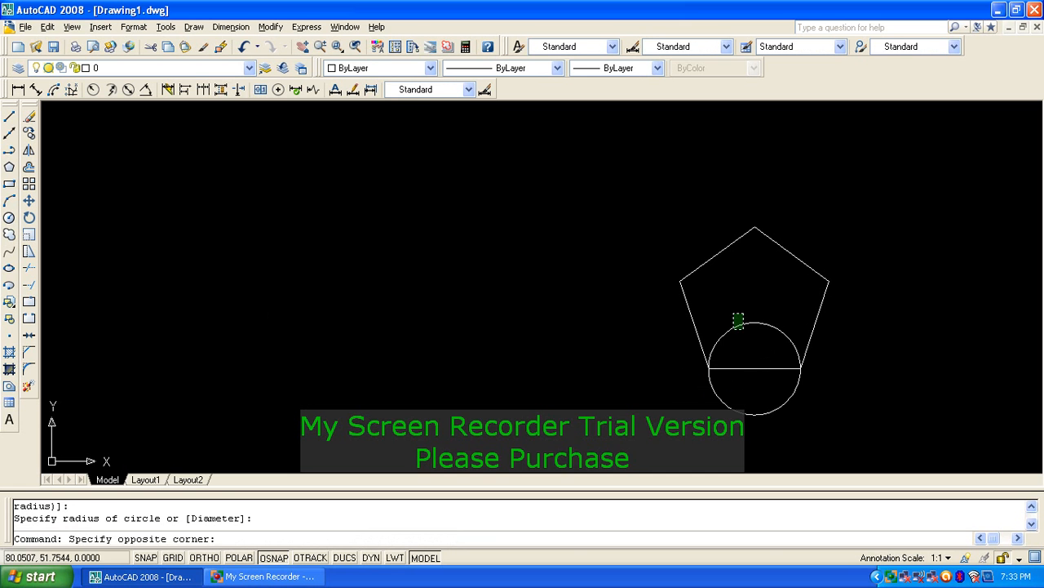
pyautogui.click(736, 318)
pyautogui.write('e')
pyautogui.press('Return')
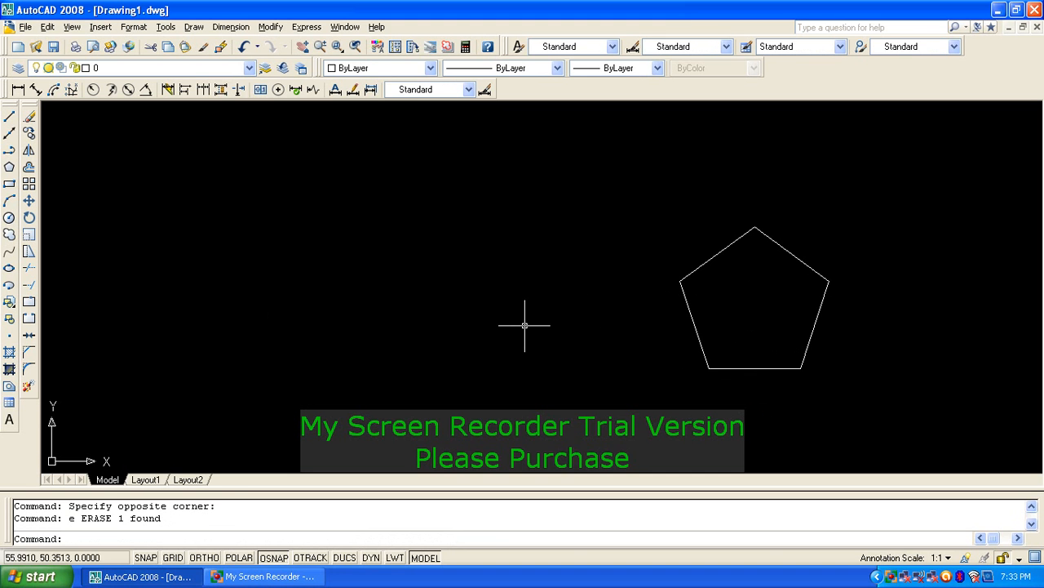
# Step: Start a new circle with its centre placed left of the pentagon
pyautogui.write('c')
pyautogui.press('Return')
pyautogui.click(437, 307)
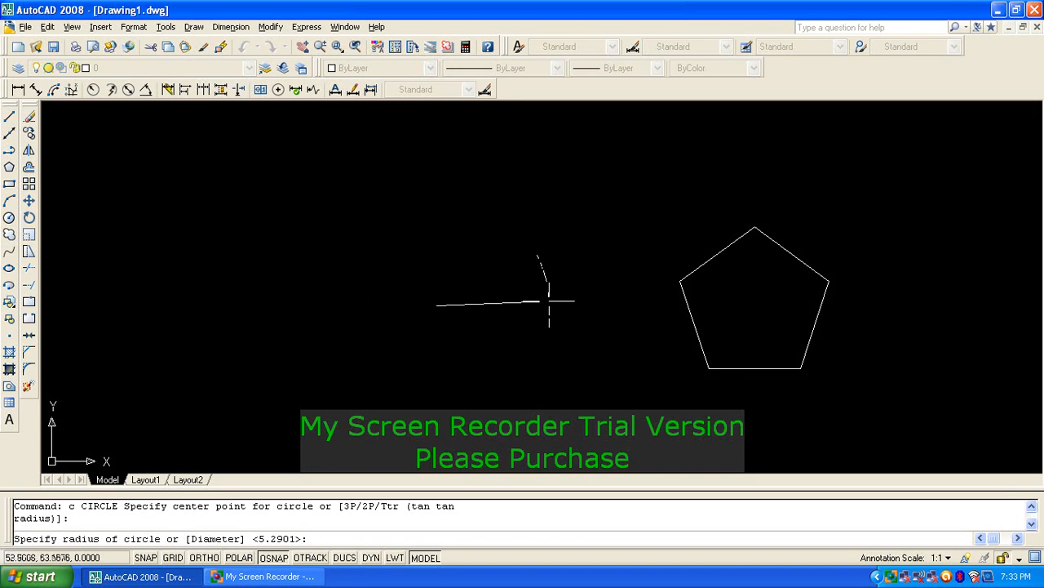
pyautogui.scroll(3, 438, 312)
pyautogui.scroll(-4, 433, 306)
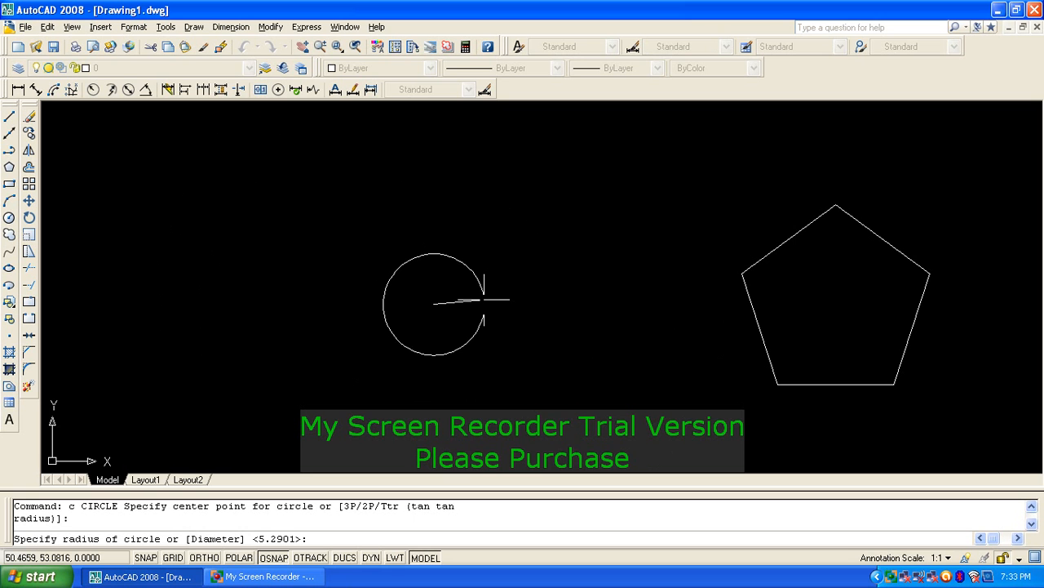
# Step: Finish the circle at radius 7 and measure 14 between its left and right edges
pyautogui.press('Return')
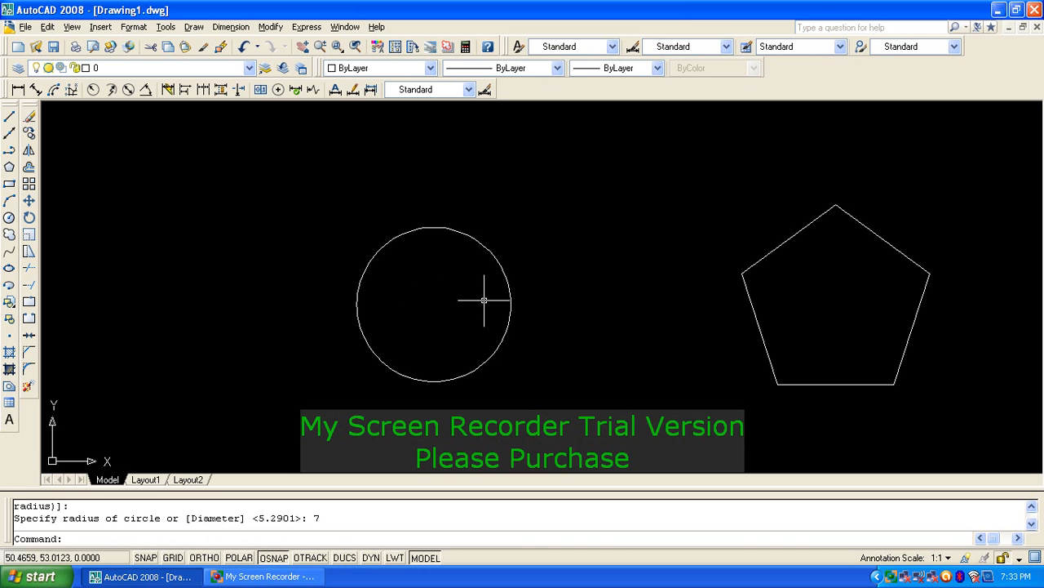
pyautogui.write('di')
pyautogui.press('Return')
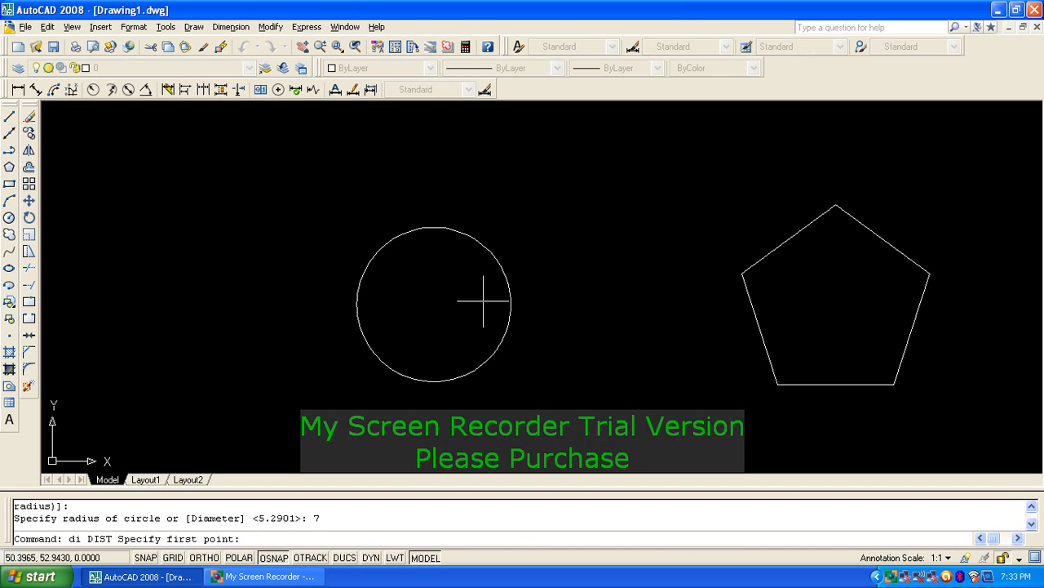
pyautogui.click(511, 305)
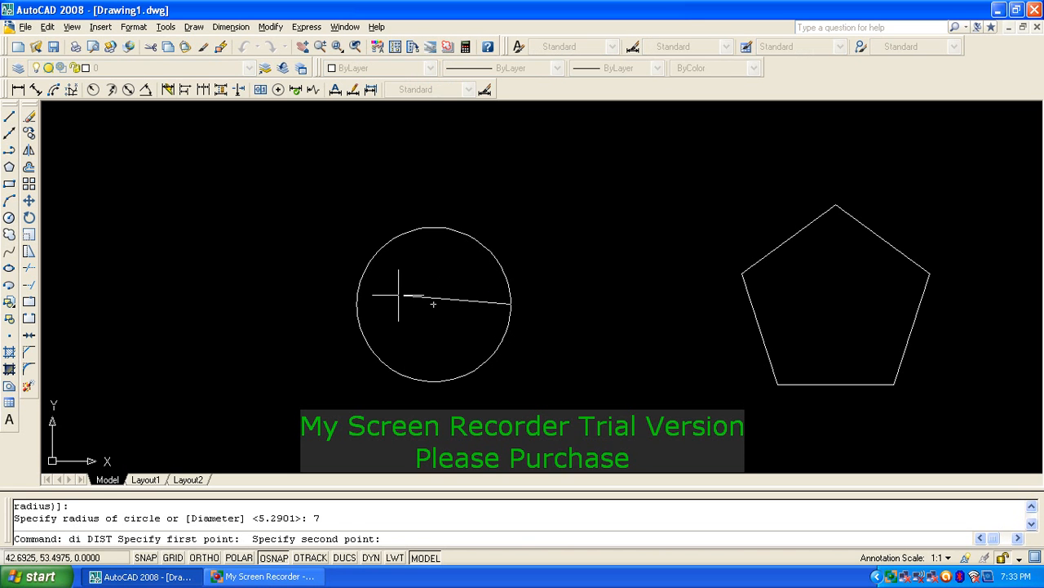
pyautogui.click(356, 304)
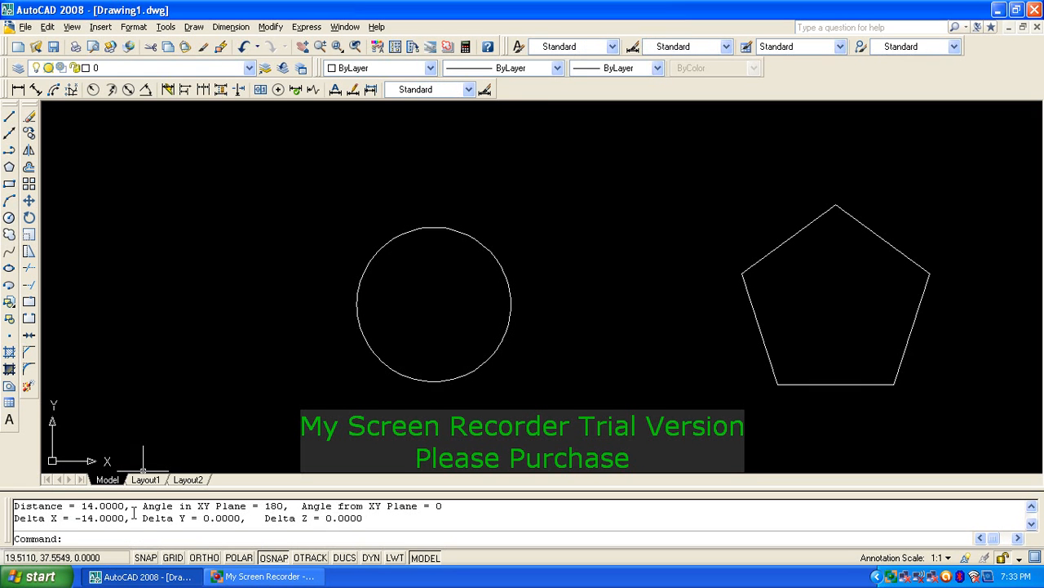
# Step: Measure 7 from the circle's centre to its edge and highlight the result
pyautogui.press('Return')
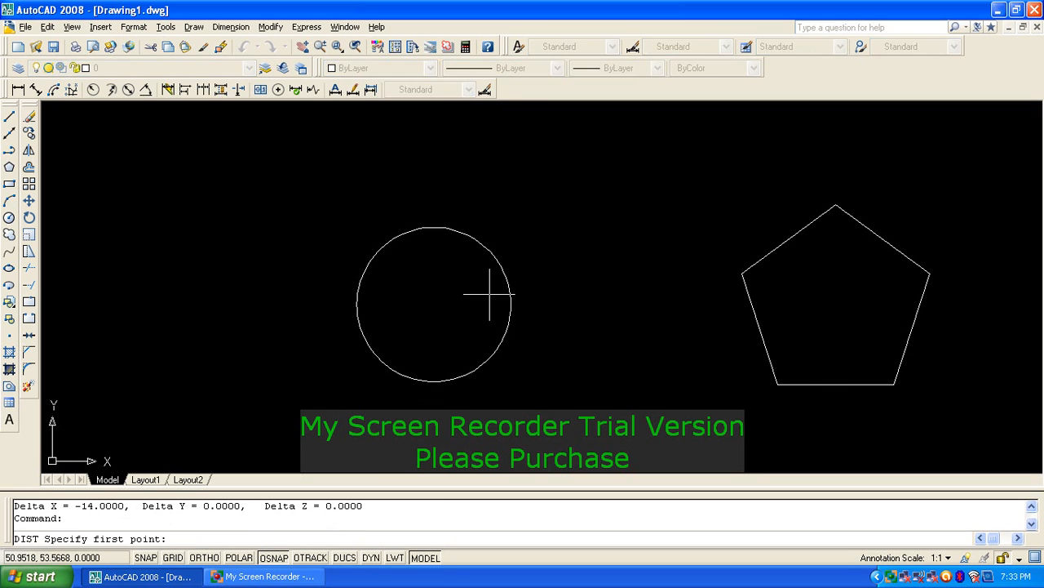
pyautogui.click(433, 304)
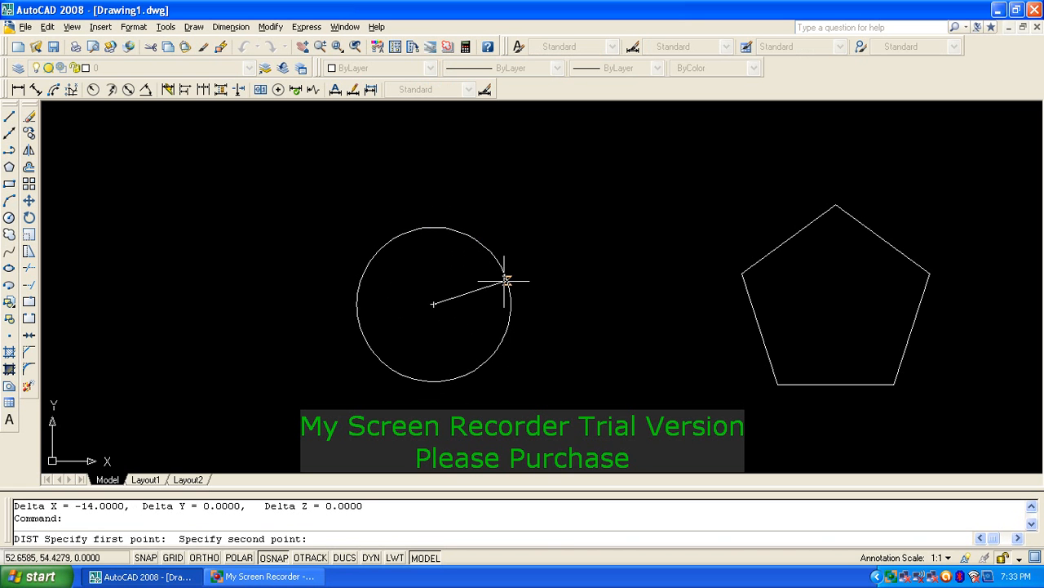
pyautogui.click(474, 241)
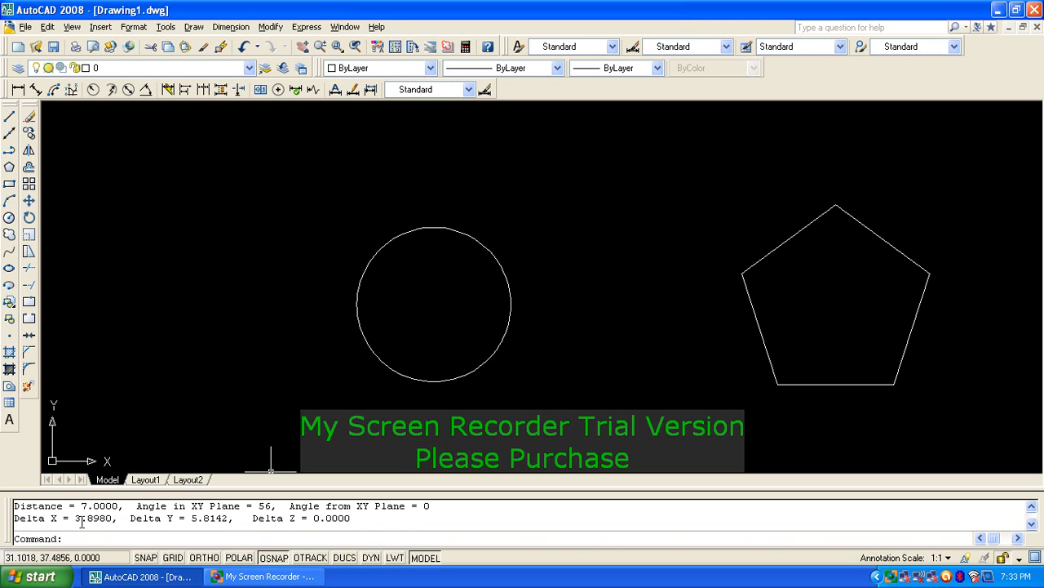
pyautogui.moveTo(282, 519); pyautogui.dragTo(130, 519)
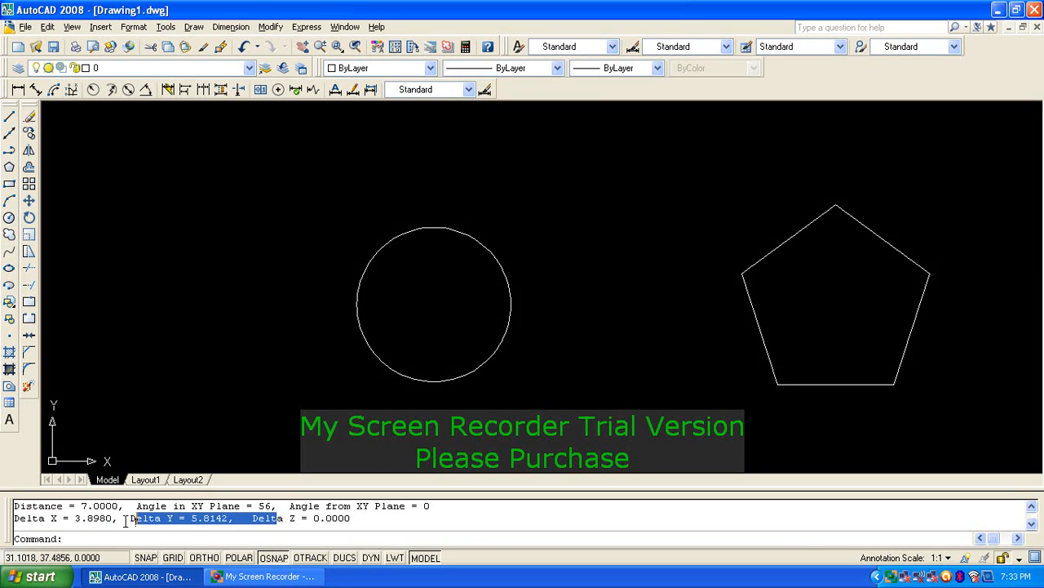
pyautogui.moveTo(35, 506); pyautogui.dragTo(181, 506)
pyautogui.press('Escape')
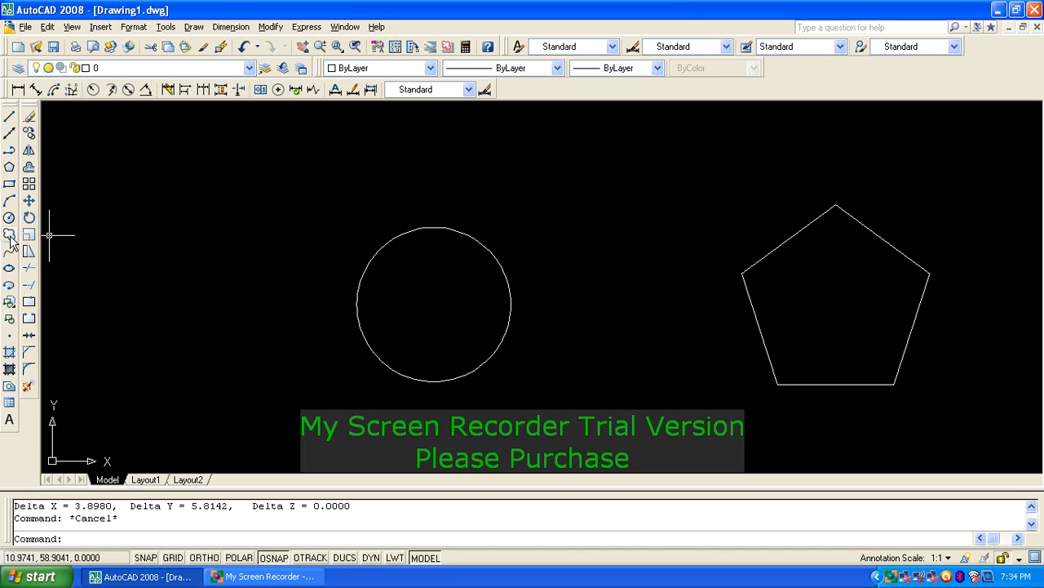
# Step: Draw a rectangle enclosing the circle
pyautogui.click(10, 186)
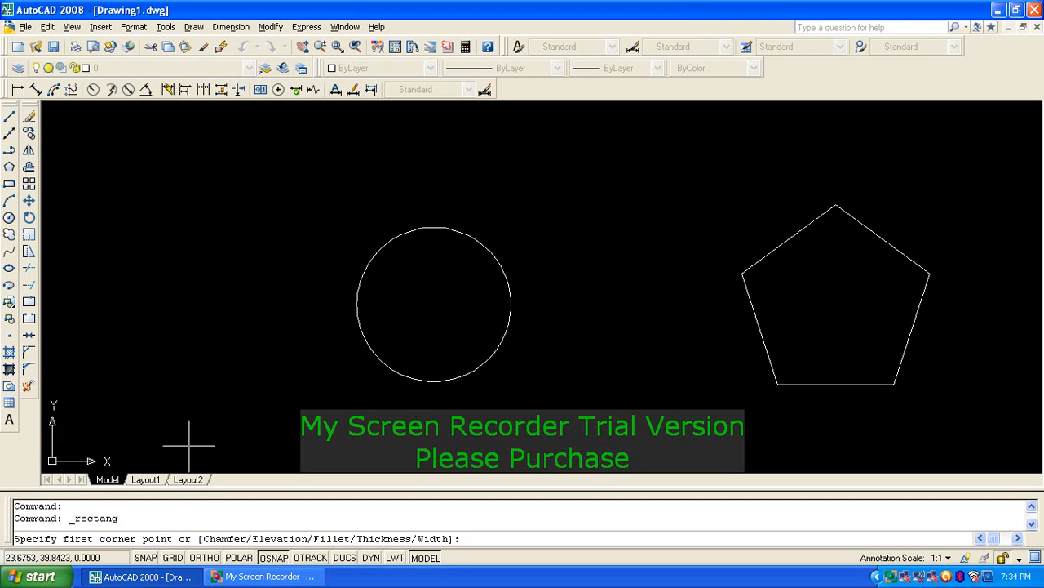
pyautogui.click(164, 156)
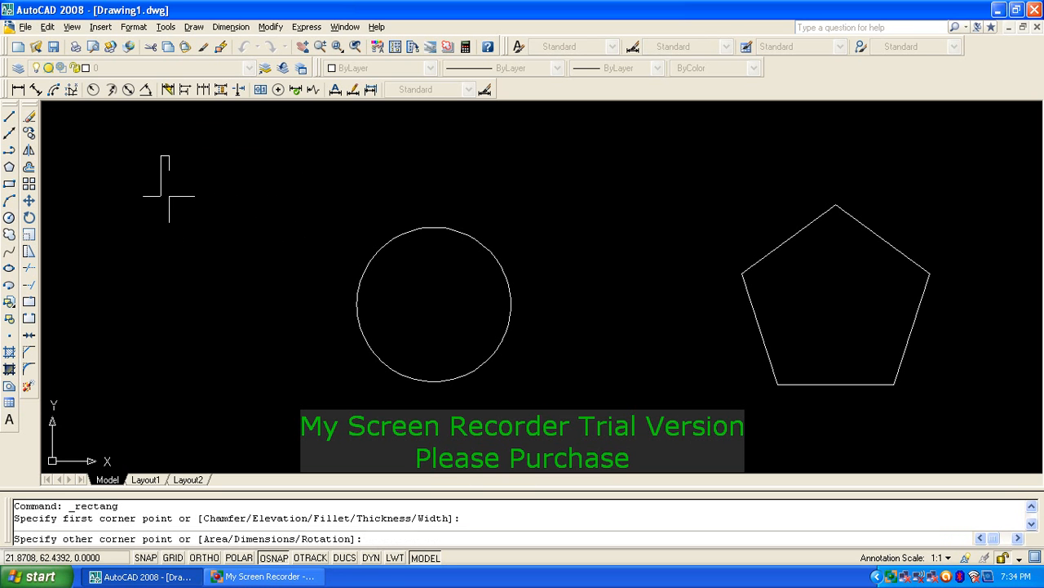
pyautogui.click(558, 384)
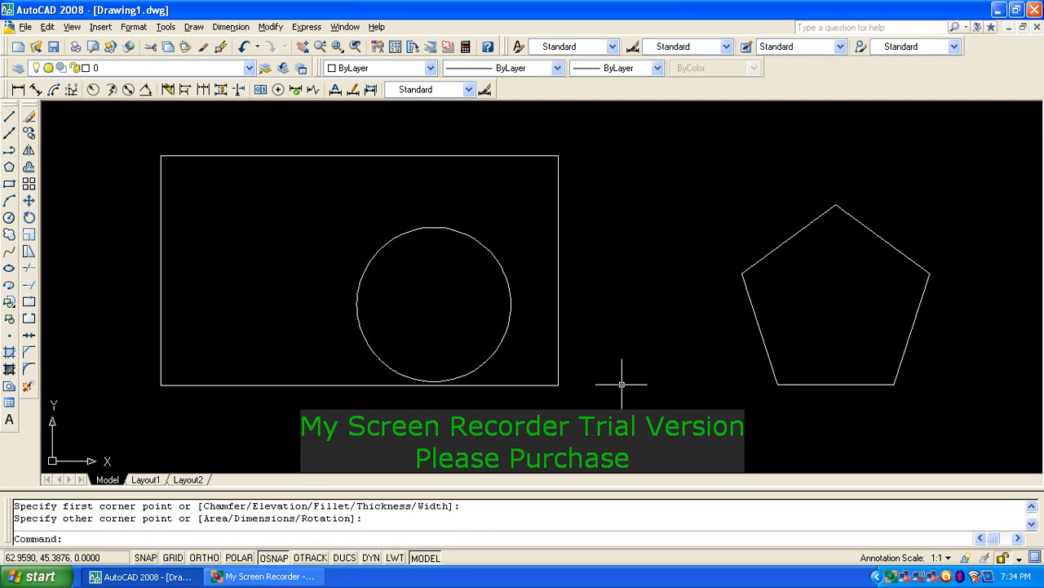
# Step: Erase the rectangle and circle together, leaving only the pentagon
pyautogui.click(399, 302)
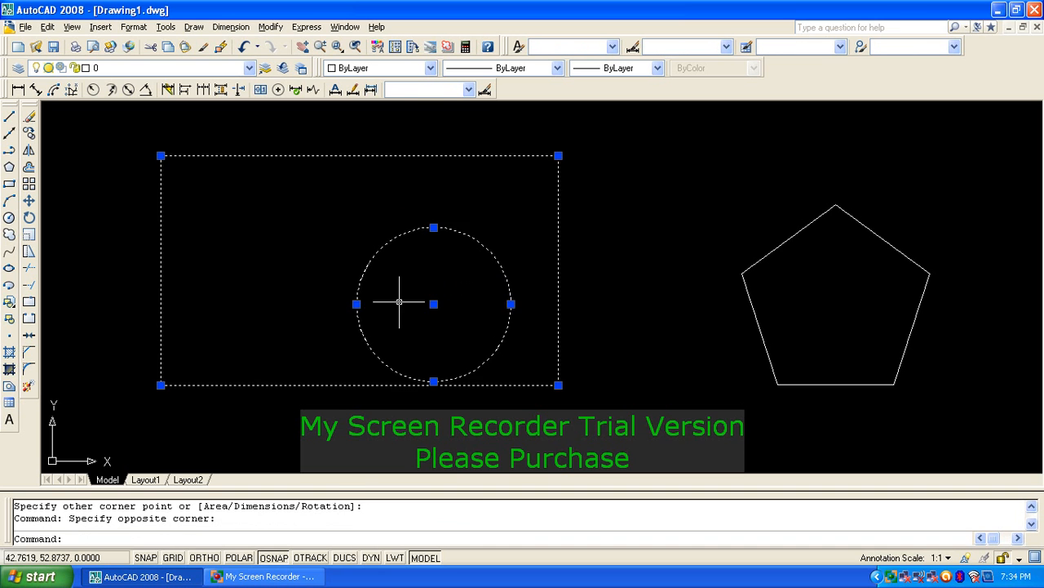
pyautogui.write('e')
pyautogui.press('Return')
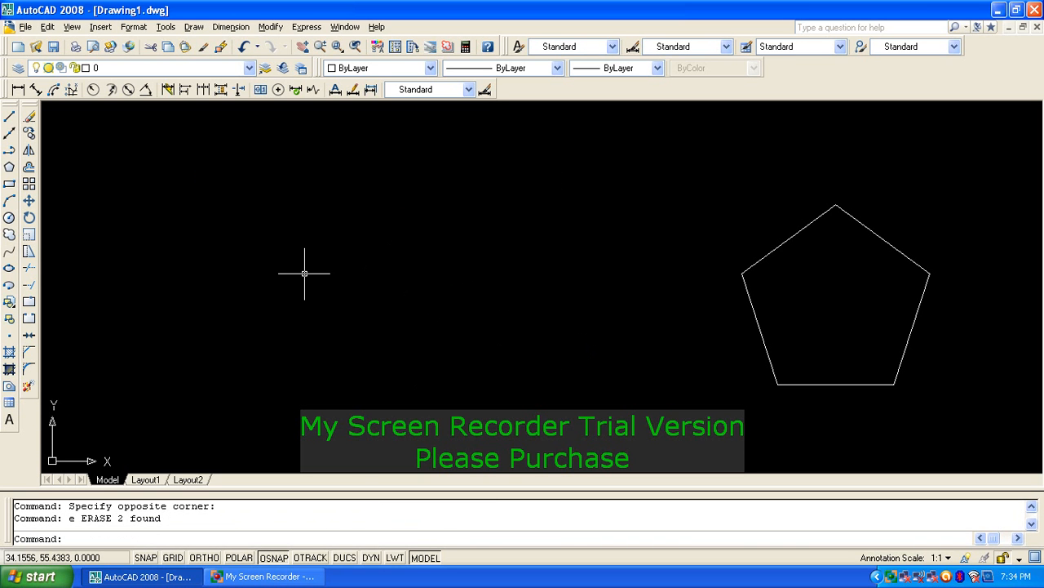
pyautogui.click(9, 184)
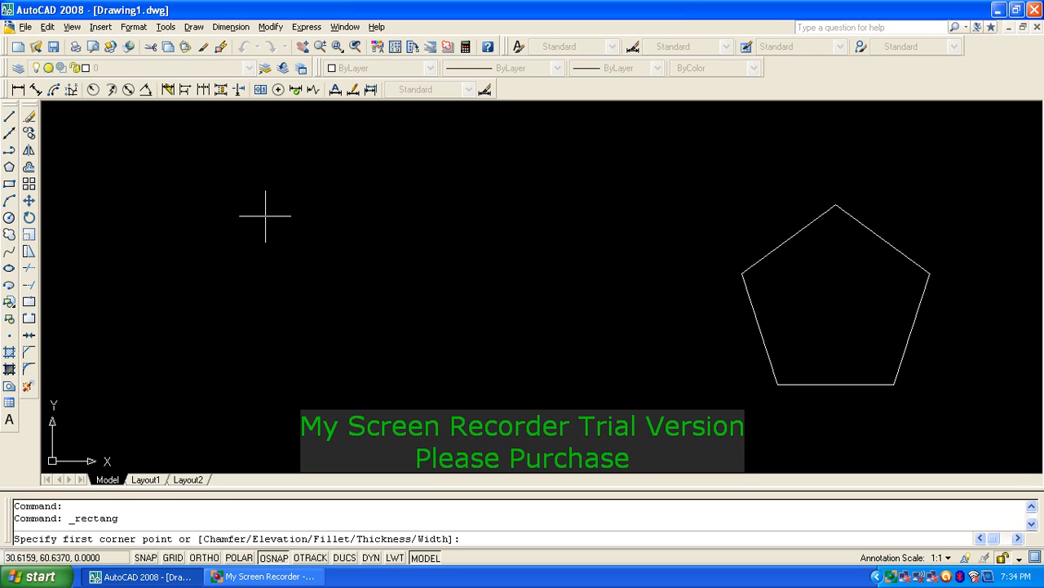
pyautogui.click(266, 217)
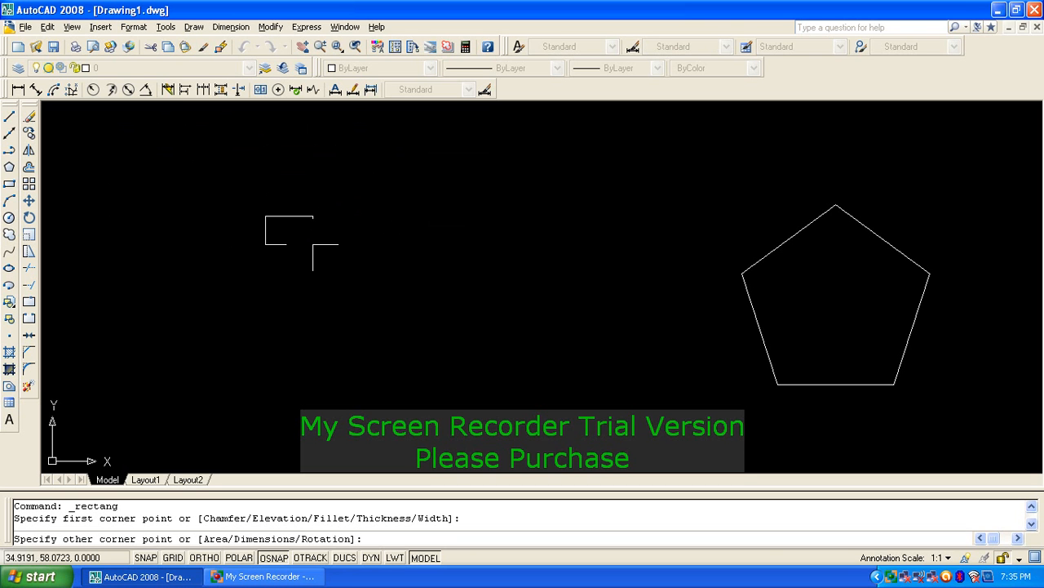
pyautogui.write('@50,20')
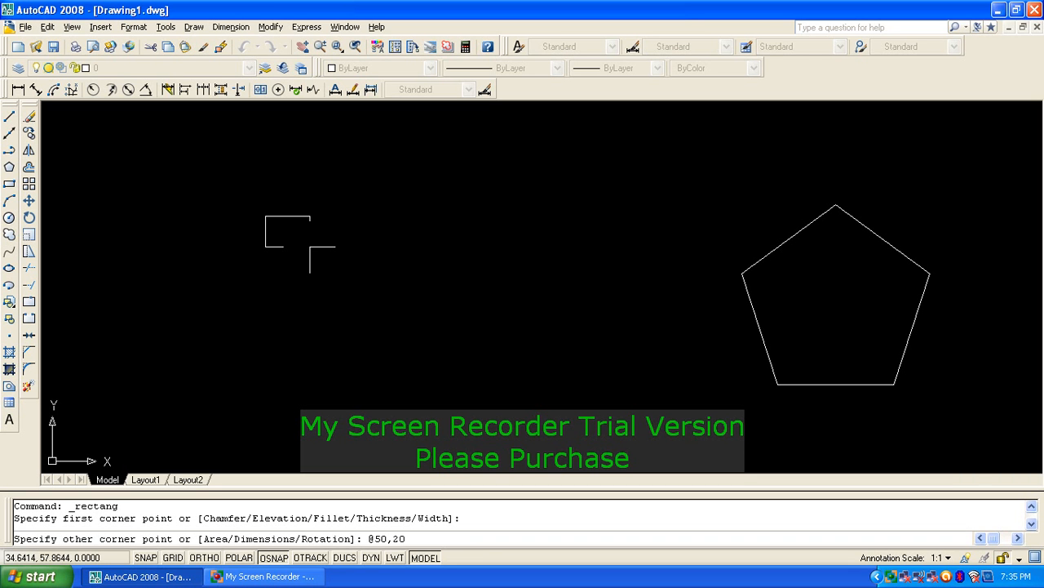
pyautogui.press('Return')
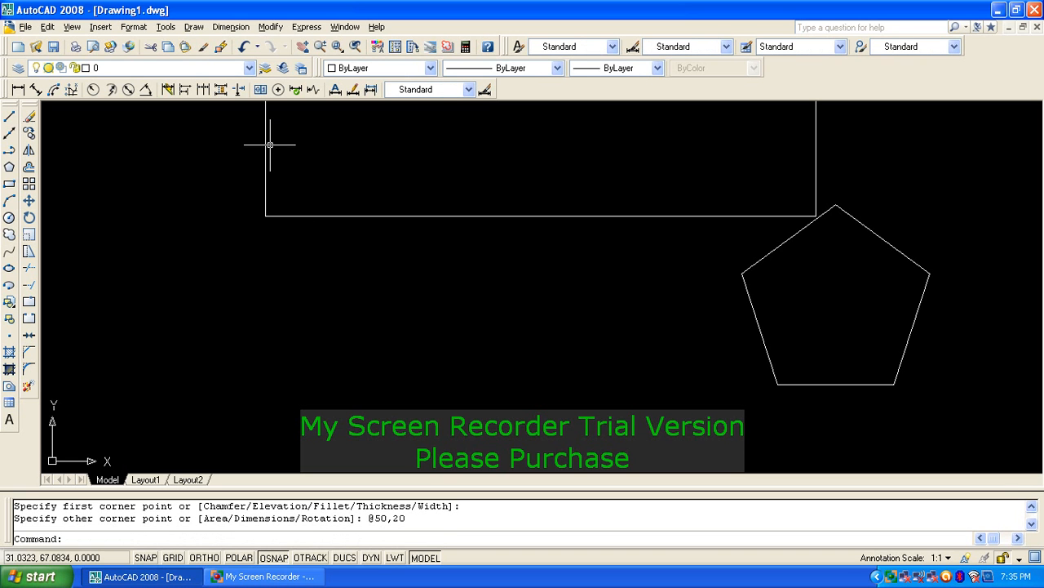
pyautogui.scroll(-3, 405, 357)
pyautogui.scroll(3, 444, 308)
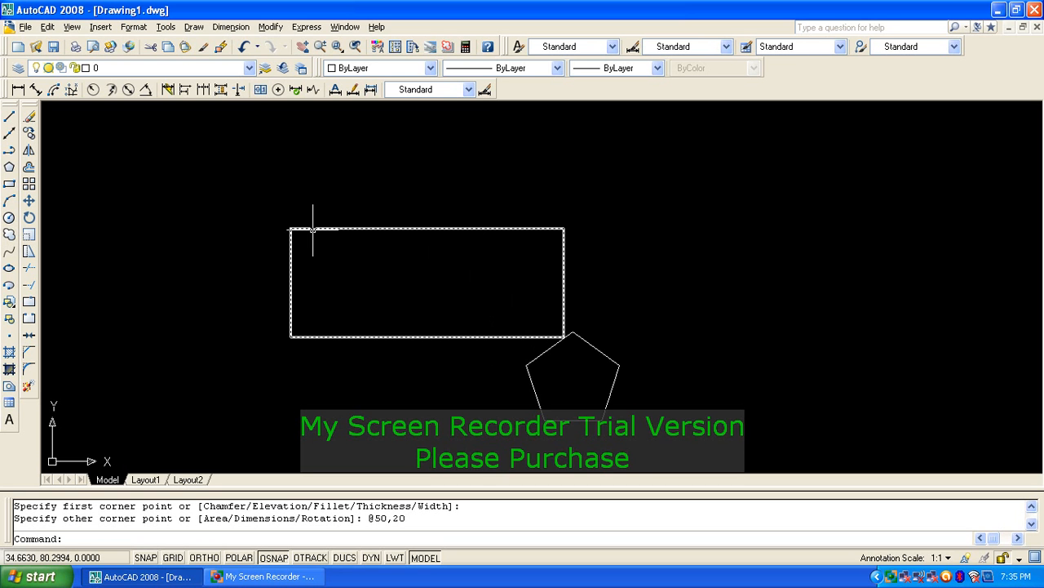
# Step: Erase the rectangle and pentagon with a window, then zoom to extents
pyautogui.write('e')
pyautogui.press('Return')
pyautogui.click(631, 272)
pyautogui.click(461, 389)
pyautogui.press('Return')
pyautogui.scroll(-5, 456, 342)
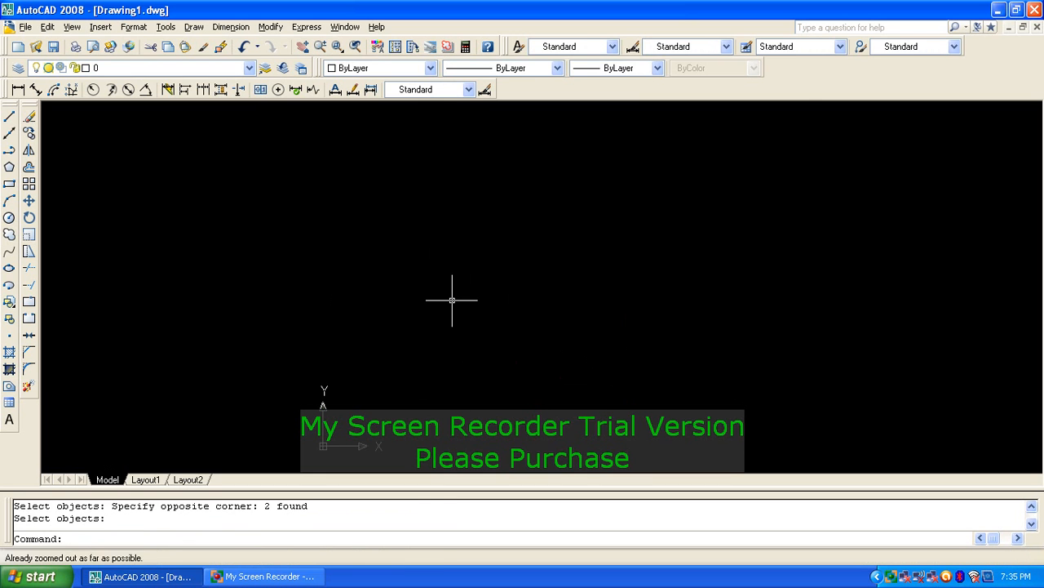
pyautogui.write('z')
pyautogui.press('Return')
pyautogui.write('e')
pyautogui.press('Return')
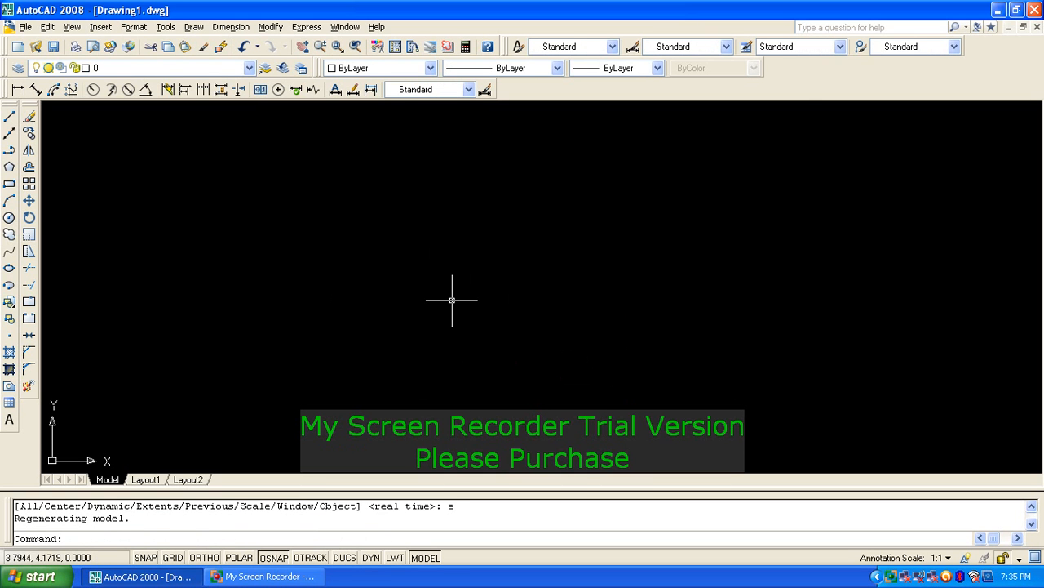
# Step: Draw two three-point arcs, one bulging up and one down, sharing both endpoints
pyautogui.click(11, 207)
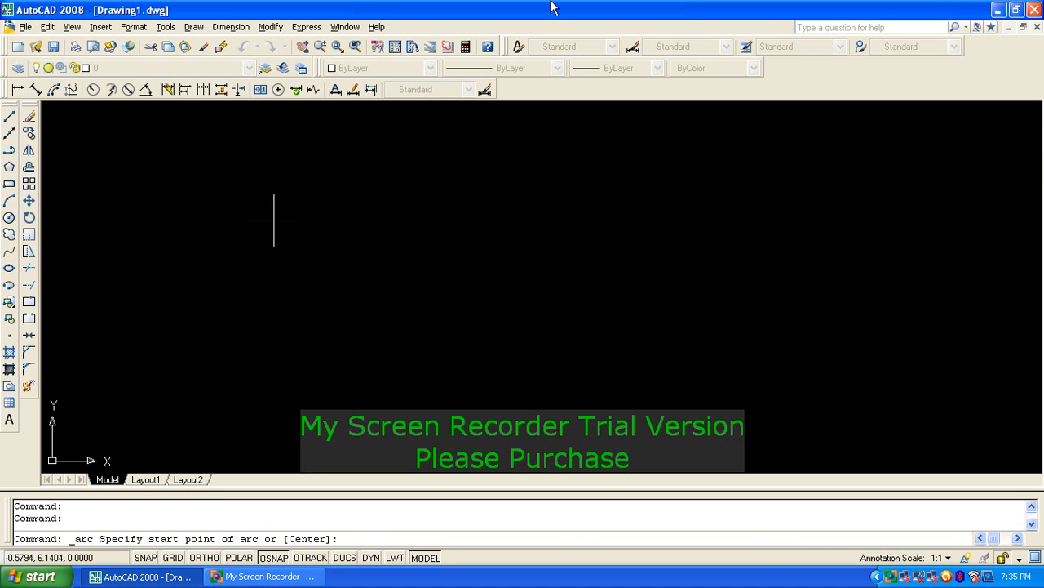
pyautogui.click(217, 233)
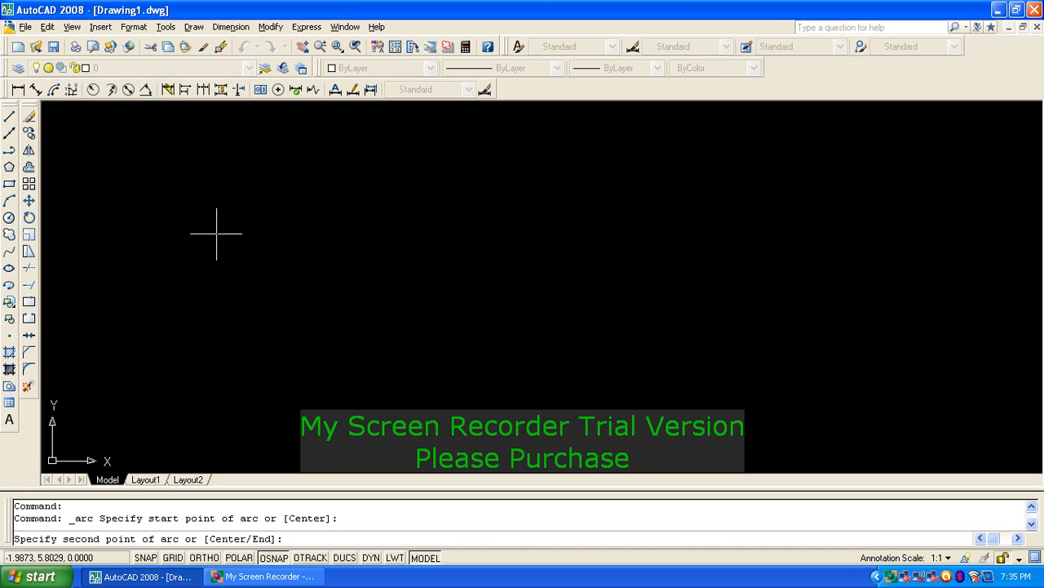
pyautogui.click(334, 196)
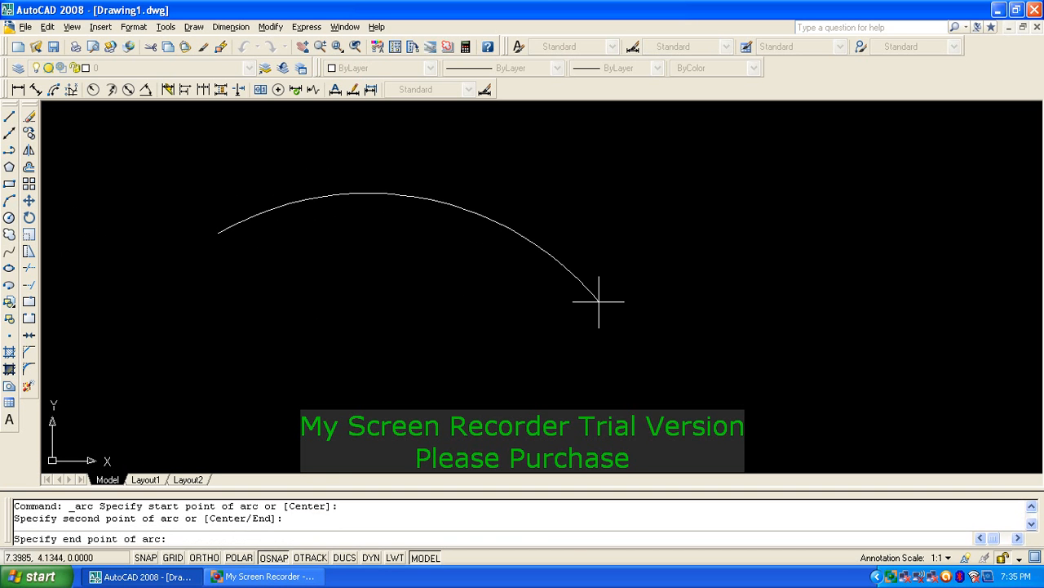
pyautogui.click(598, 302)
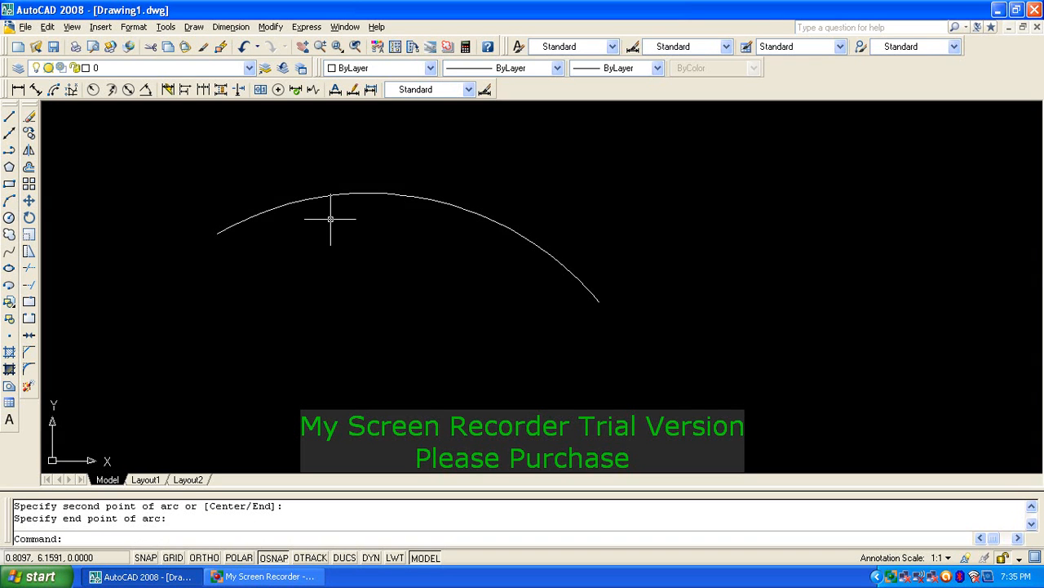
pyautogui.click(9, 200)
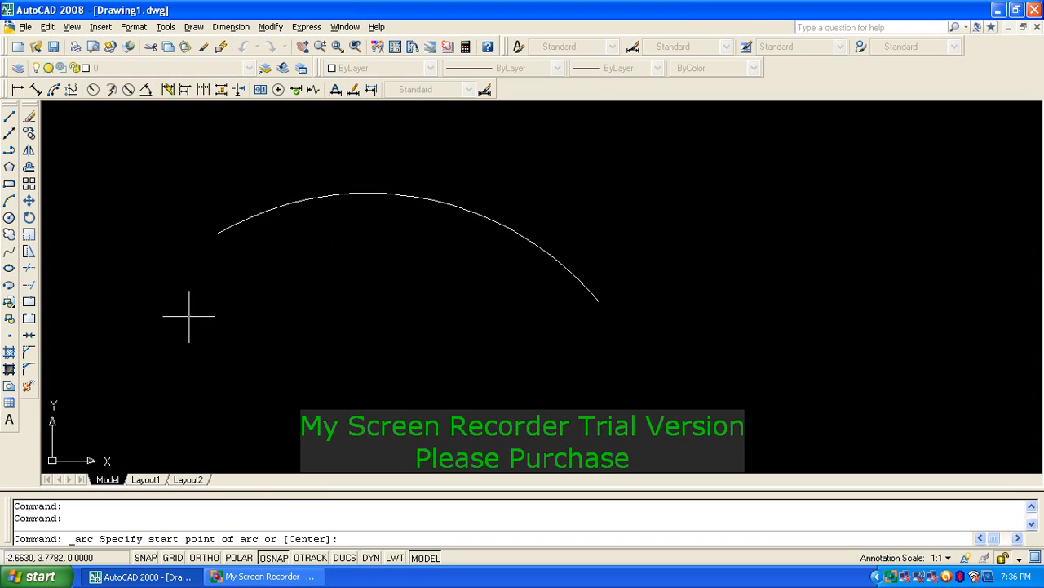
pyautogui.click(217, 234)
pyautogui.click(269, 349)
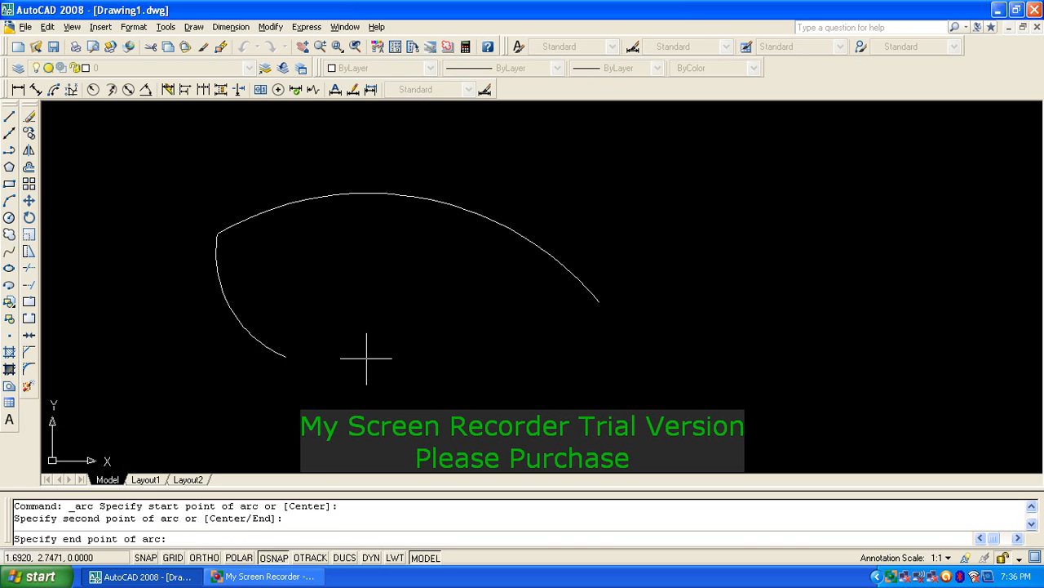
pyautogui.click(598, 302)
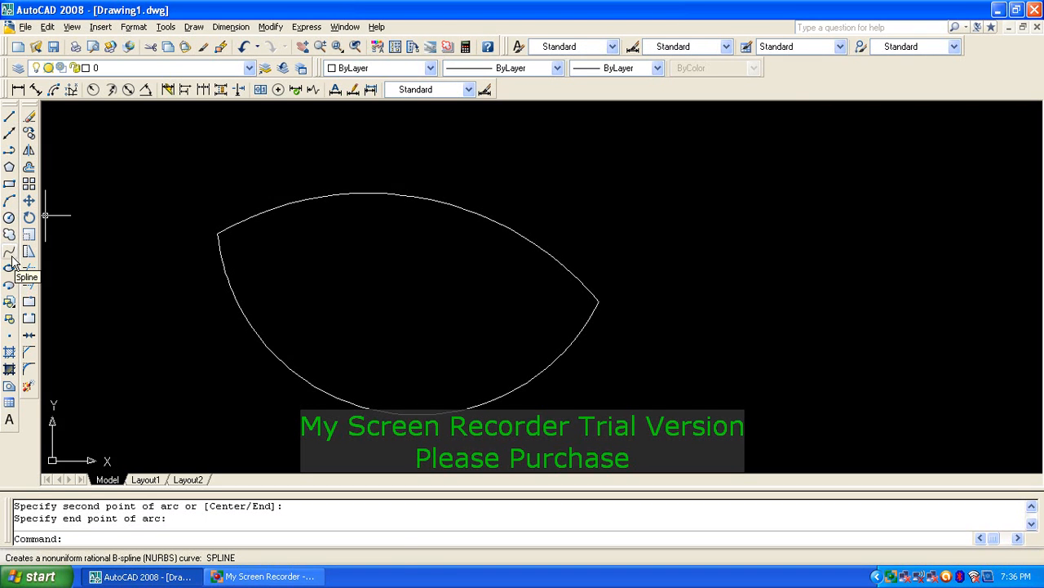
# Step: Erase both leaf arcs with a single window selection
pyautogui.press('Escape')
pyautogui.press('Escape')
pyautogui.write('e')
pyautogui.press('Return')
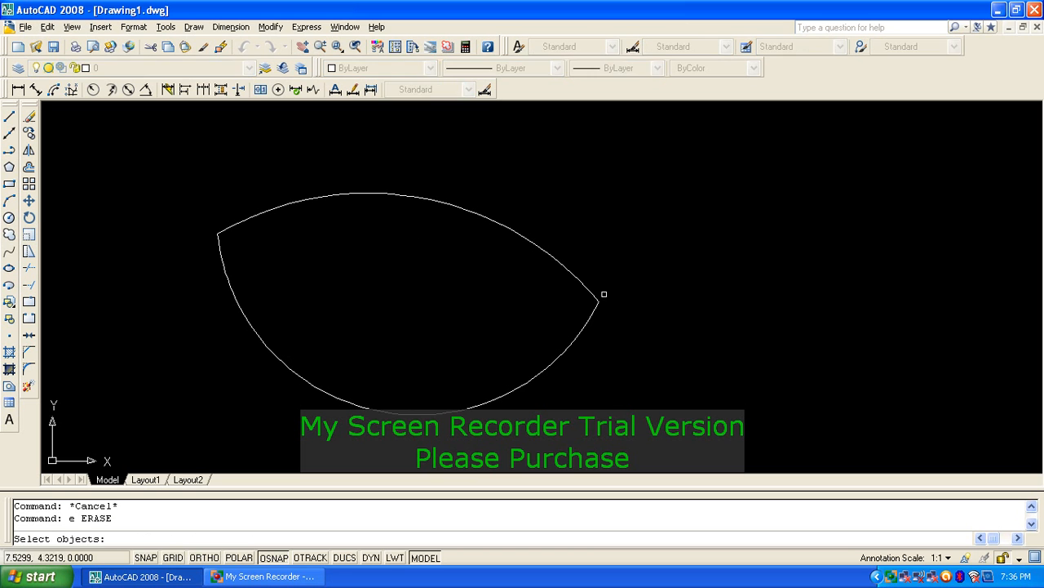
pyautogui.click(604, 294)
pyautogui.click(490, 384)
pyautogui.press('Return')
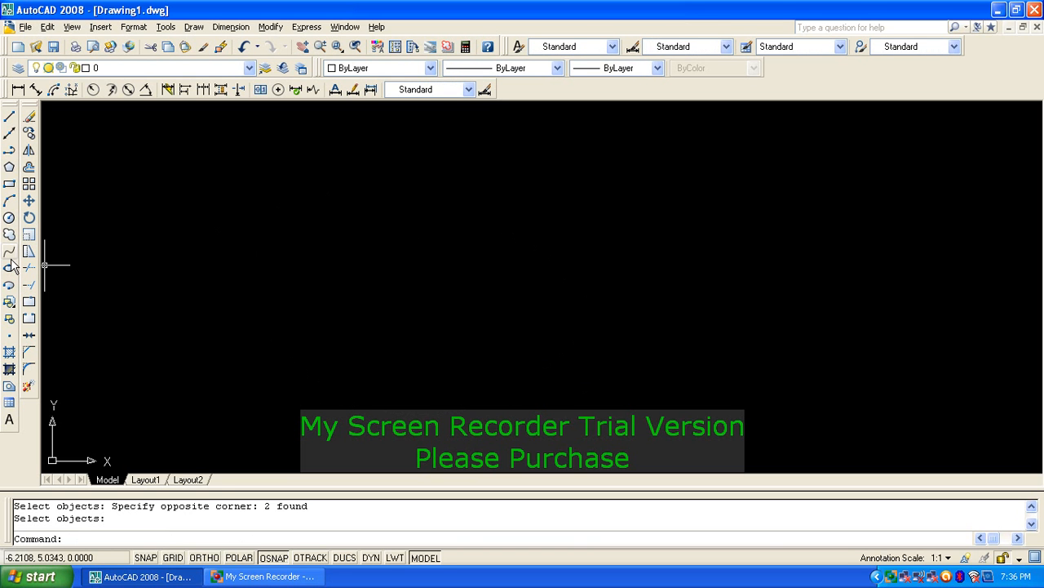
# Step: Draw a spline through nine fit points winding rightward, accepting default tangents
pyautogui.write('s')
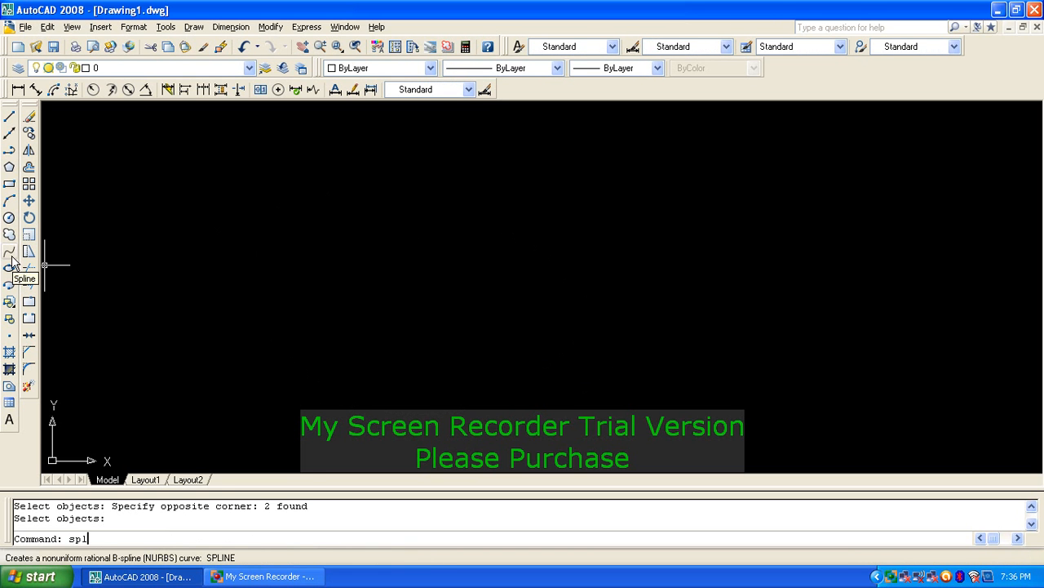
pyautogui.write('pl')
pyautogui.press('Return')
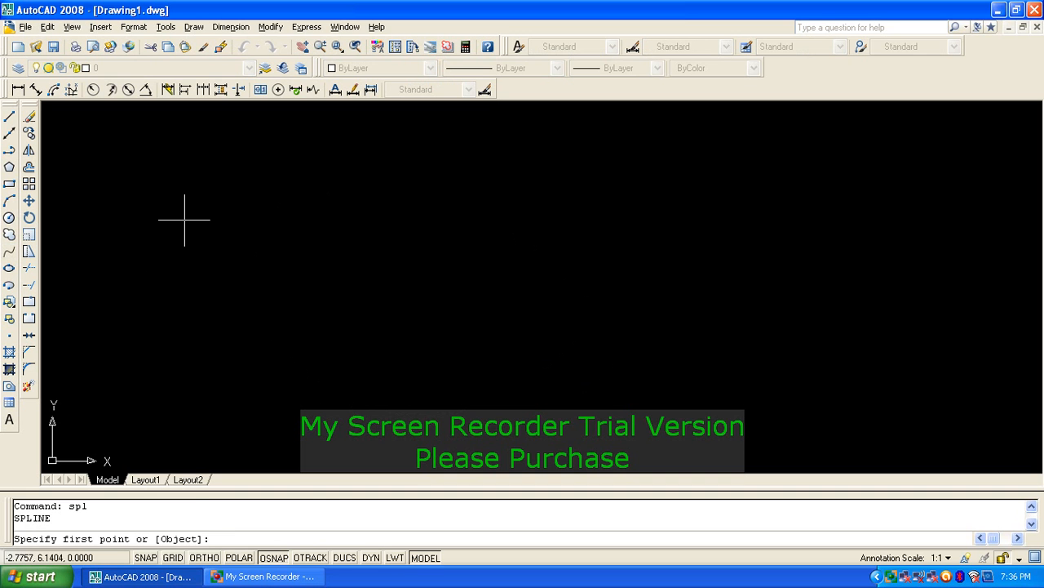
pyautogui.click(232, 239)
pyautogui.click(254, 218)
pyautogui.click(320, 246)
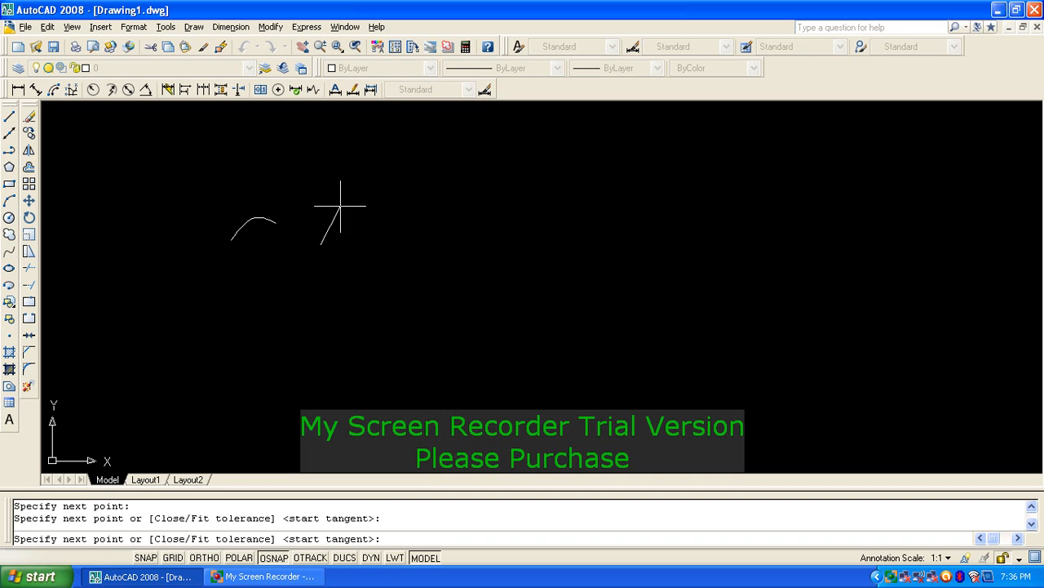
pyautogui.click(344, 198)
pyautogui.click(421, 209)
pyautogui.click(532, 181)
pyautogui.click(605, 172)
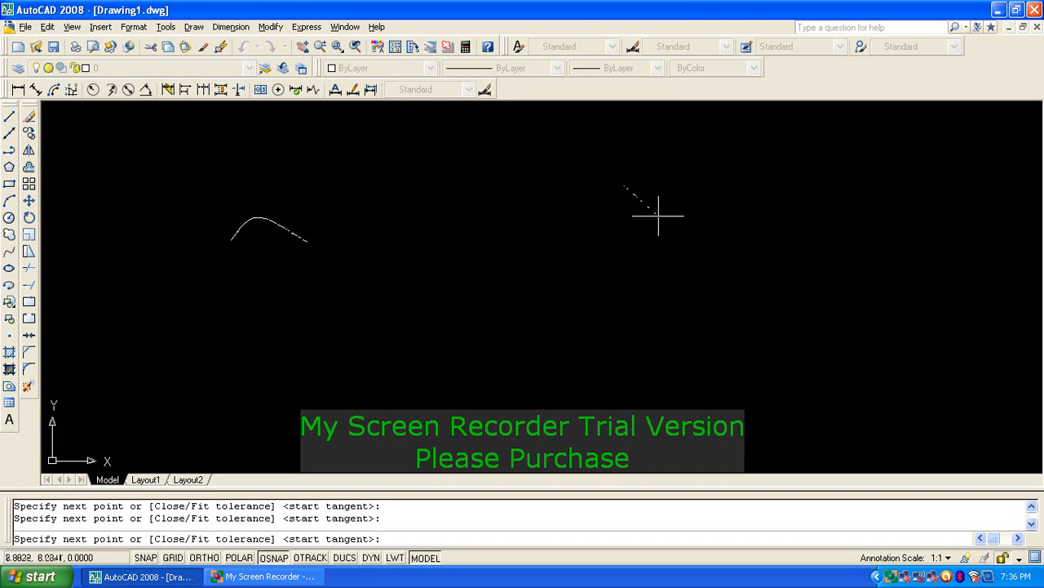
pyautogui.click(679, 226)
pyautogui.click(757, 155)
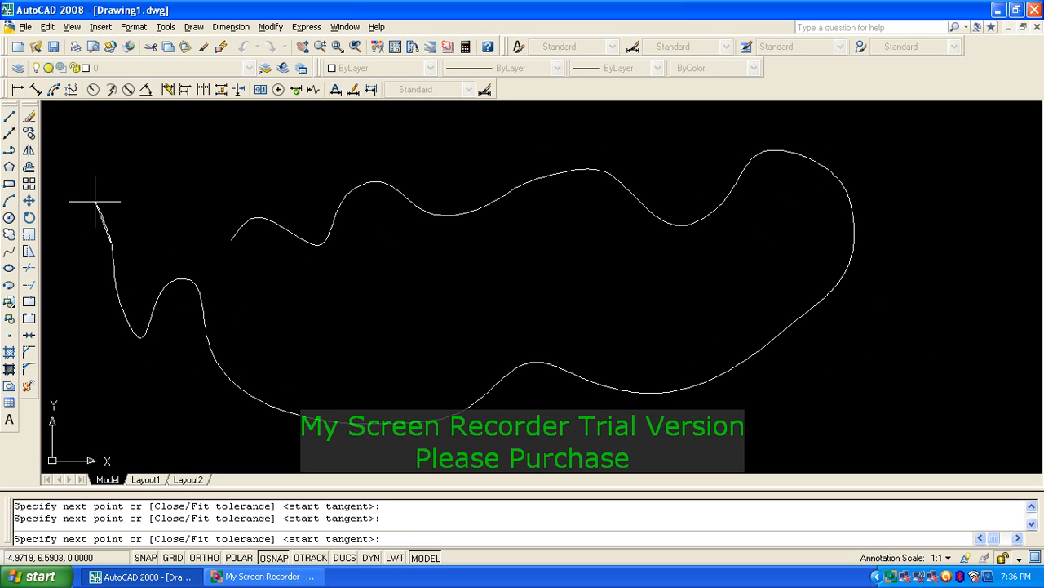
pyautogui.press('Return')
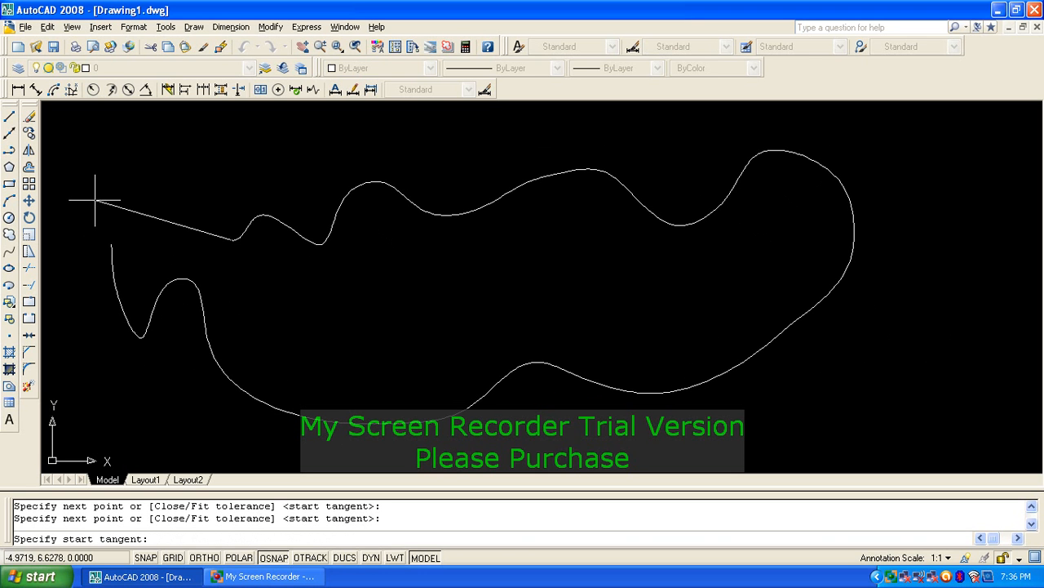
pyautogui.press('Return')
pyautogui.press('Return')
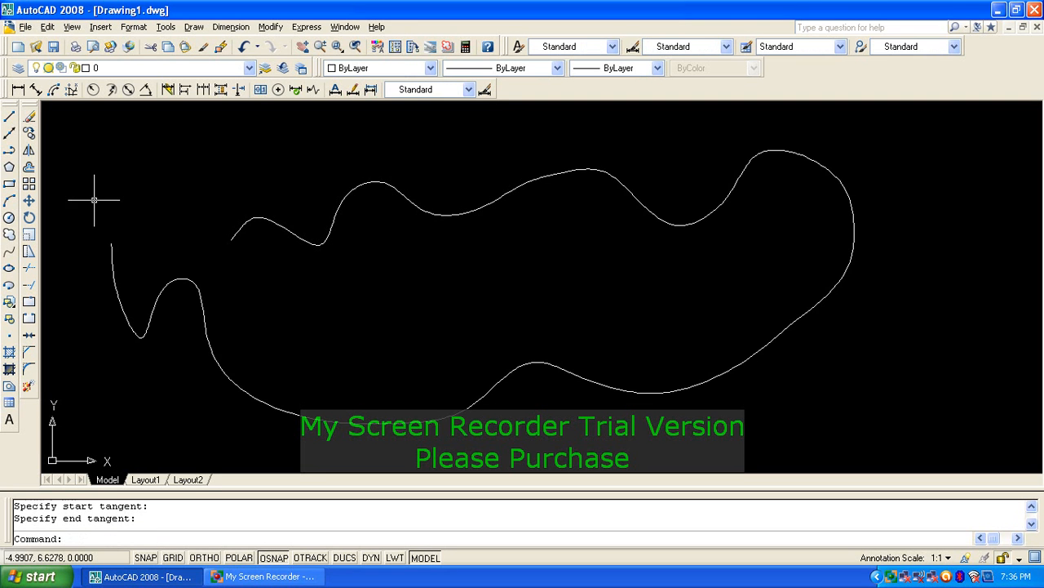
# Step: Try to explode the spline with X, which is refused, then clear the selection
pyautogui.click(268, 231)
pyautogui.click(248, 201)
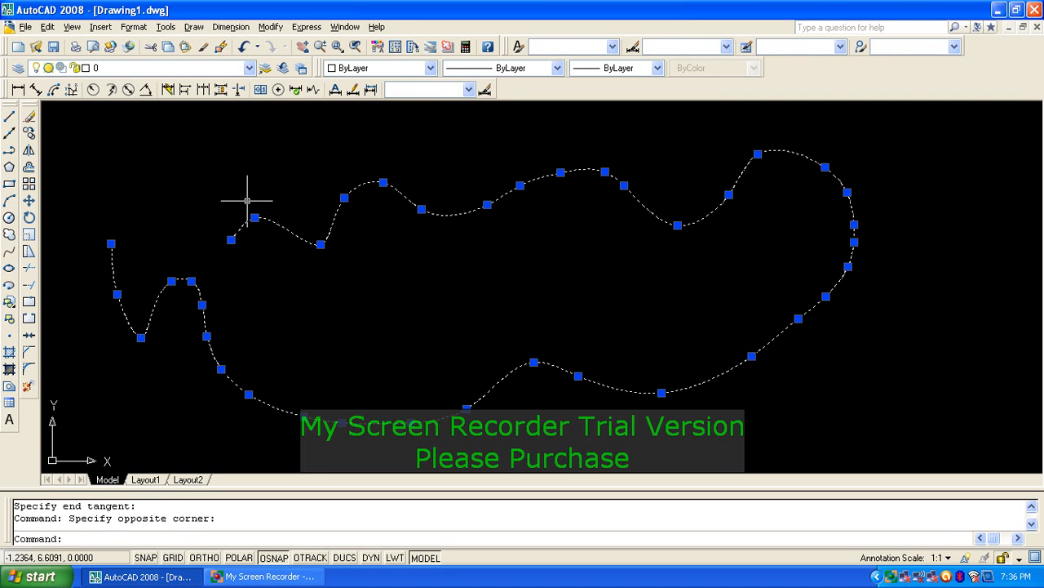
pyautogui.write('x')
pyautogui.press('Return')
pyautogui.click(276, 215)
pyautogui.click(278, 265)
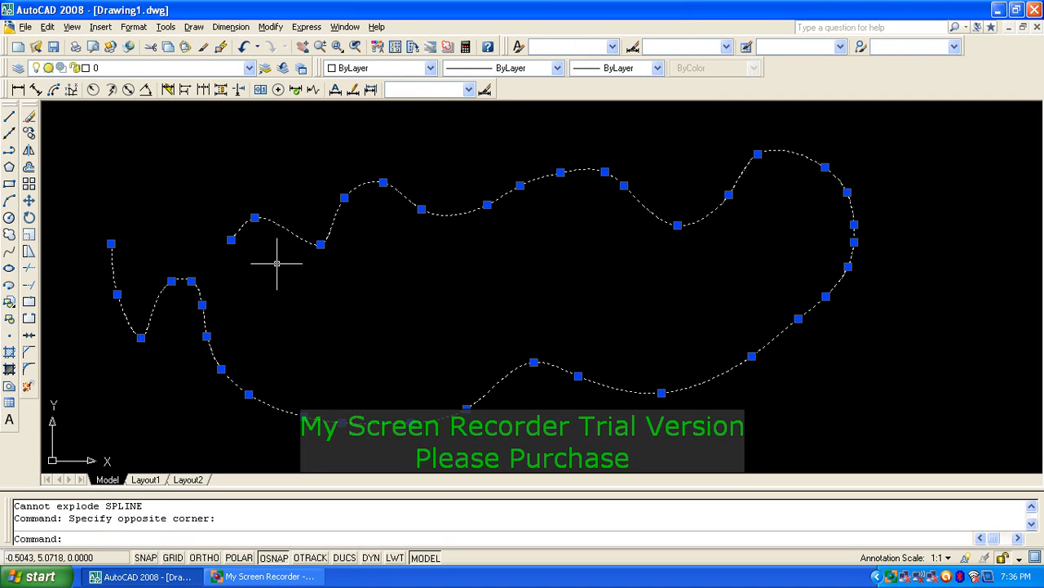
pyautogui.press('Escape')
pyautogui.press('Escape')
# Step: Select the spline with a window for erasing
pyautogui.write('e')
pyautogui.press('Return')
pyautogui.click(673, 266)
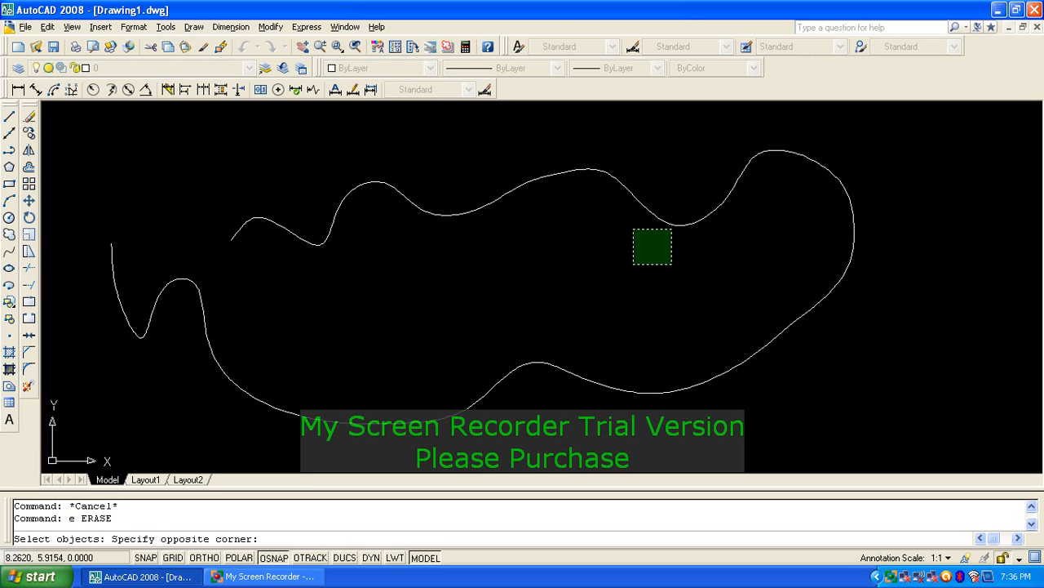
pyautogui.click(534, 163)
# Step: Erase the spline, then draw a wide ellipse with 5 as the other-axis distance
pyautogui.press('Return')
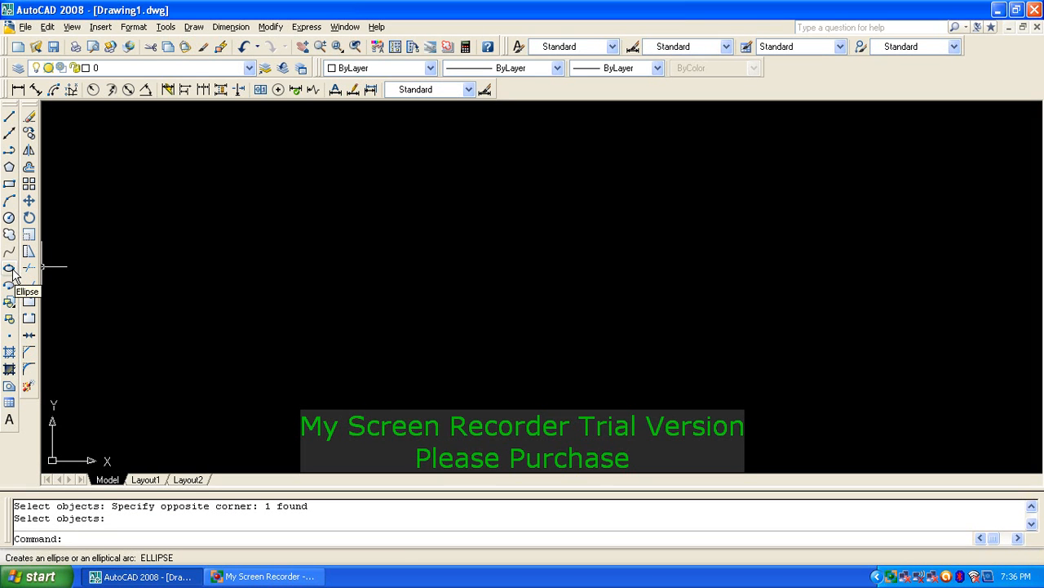
pyautogui.write('el')
pyautogui.press('Return')
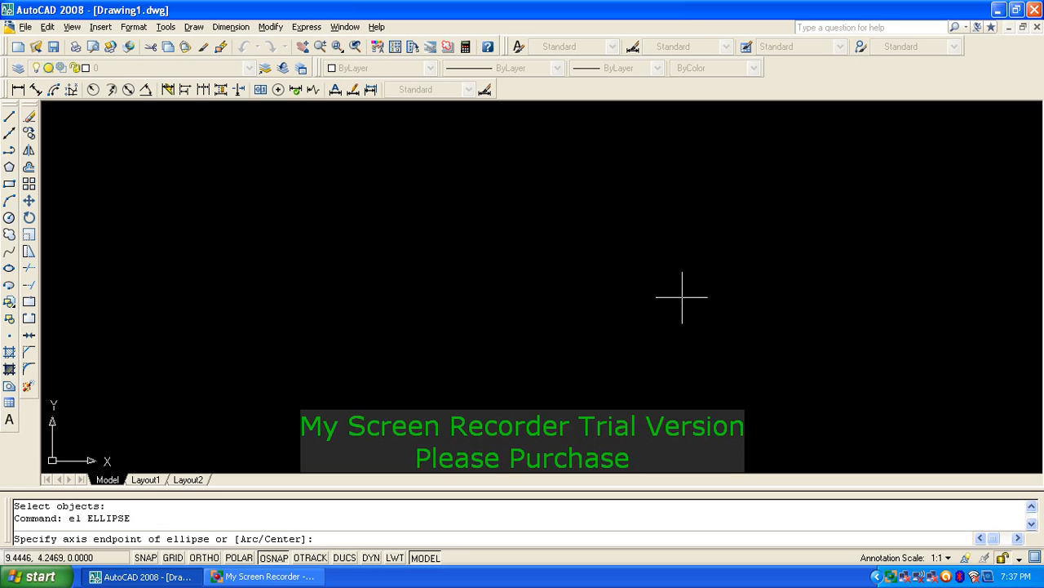
pyautogui.click(255, 304)
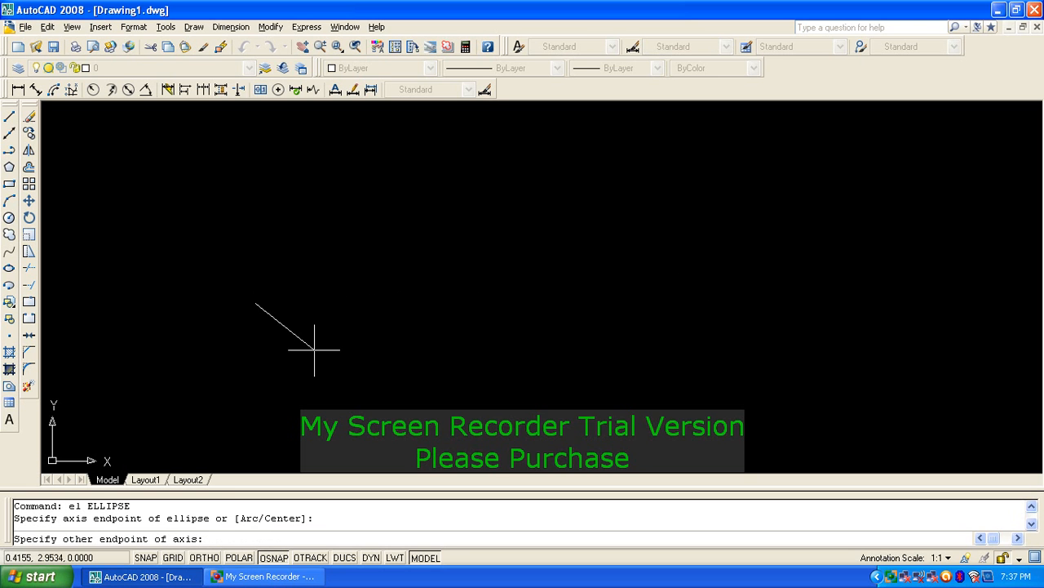
pyautogui.click(751, 308)
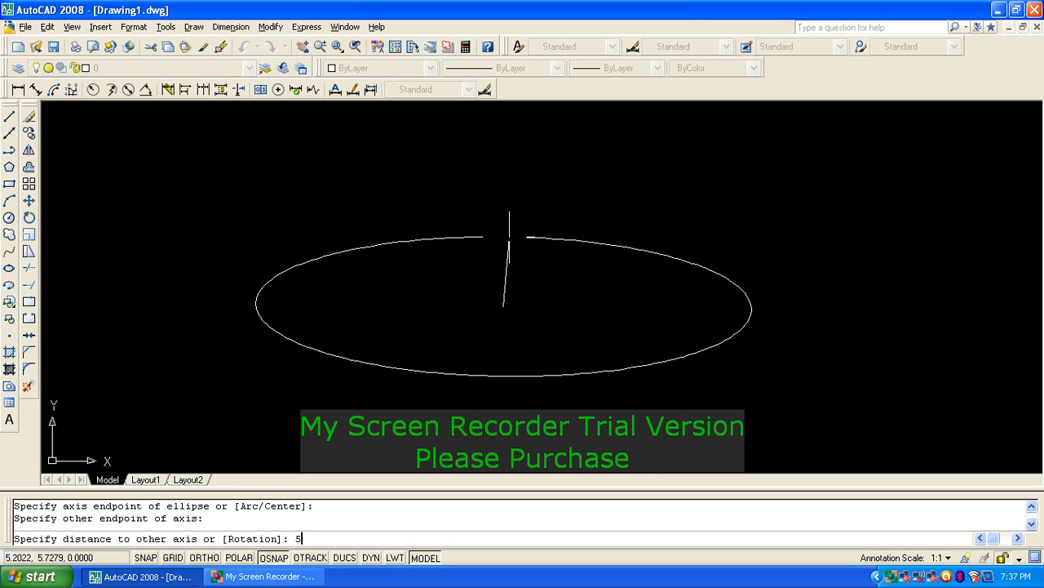
pyautogui.press('Return')
pyautogui.scroll(-2, 510, 230)
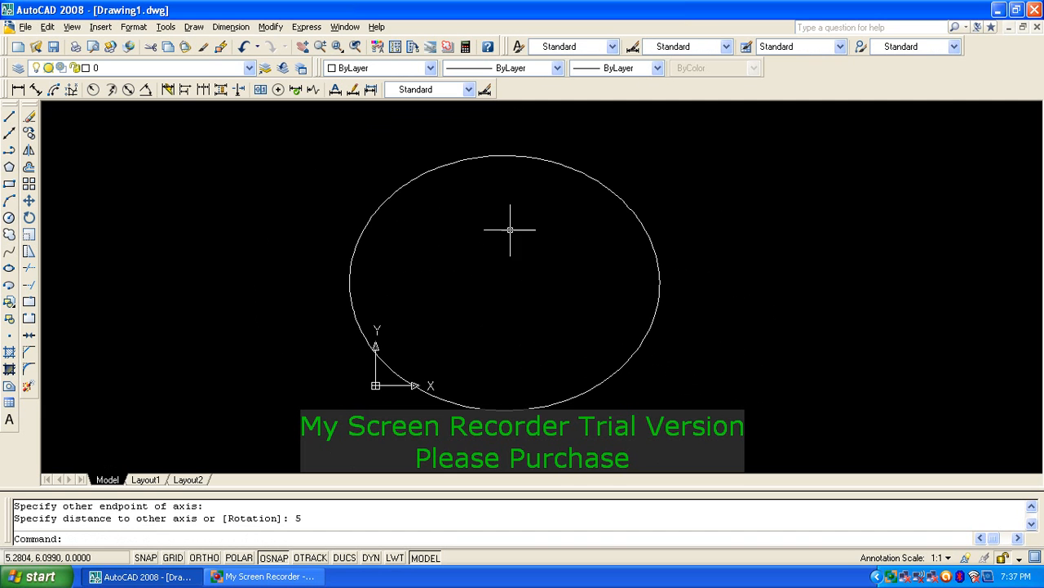
# Step: Reshape the ellipse with grips, flattening its top and stretching its right end outward
pyautogui.click(507, 155)
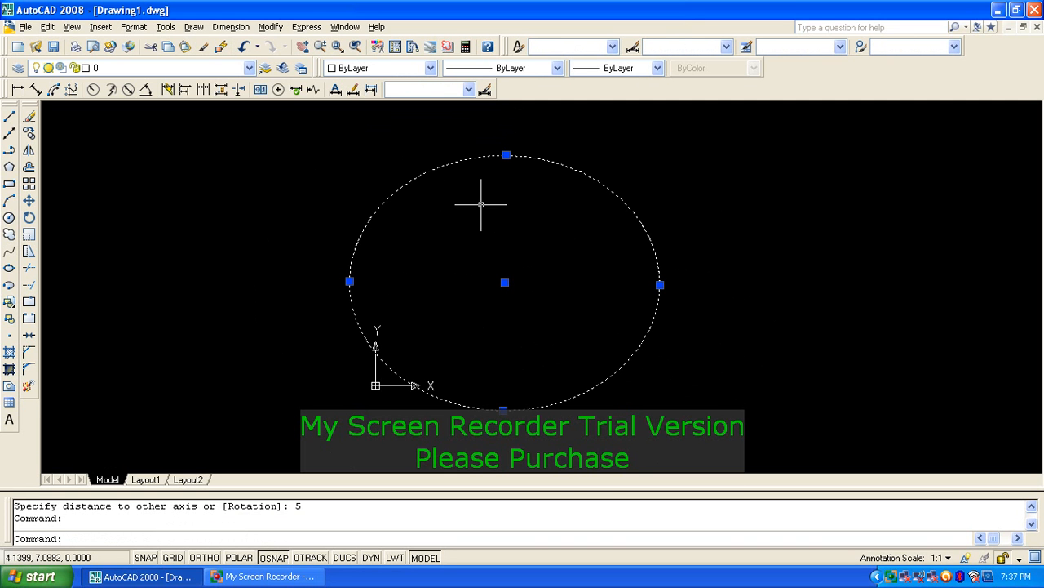
pyautogui.click(509, 153)
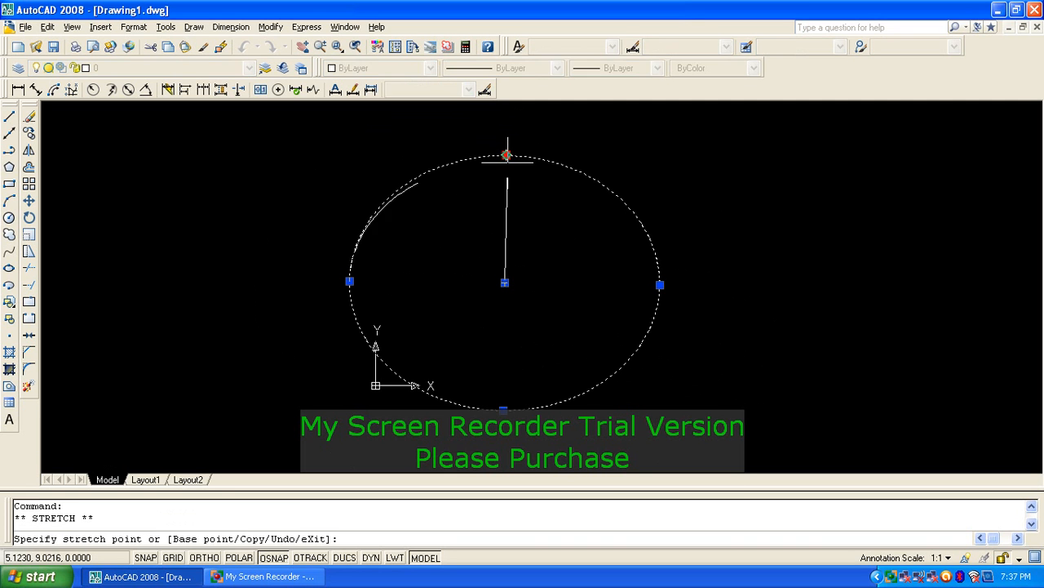
pyautogui.click(506, 225)
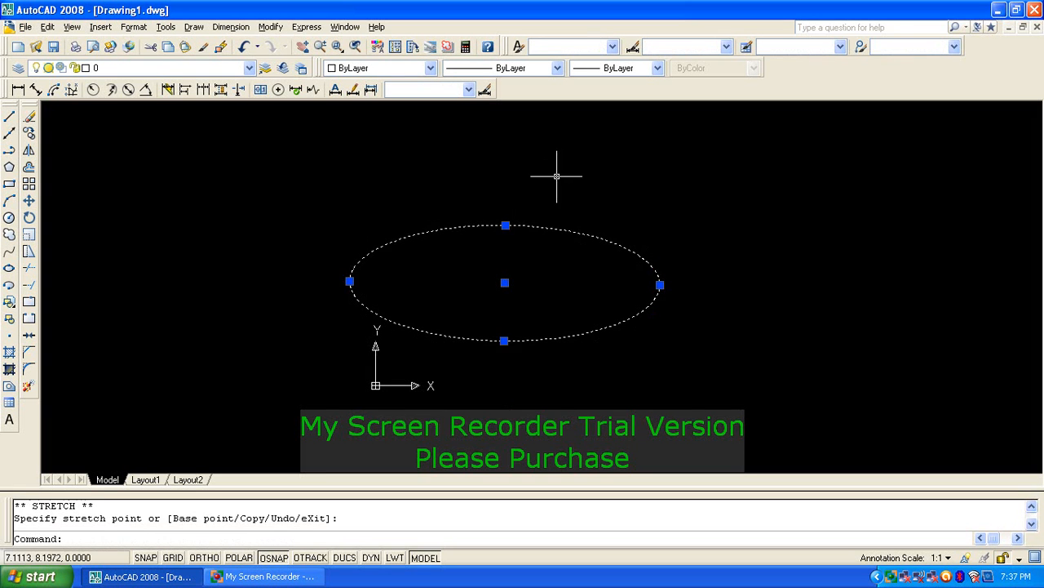
pyautogui.press('Escape')
pyautogui.click(410, 234)
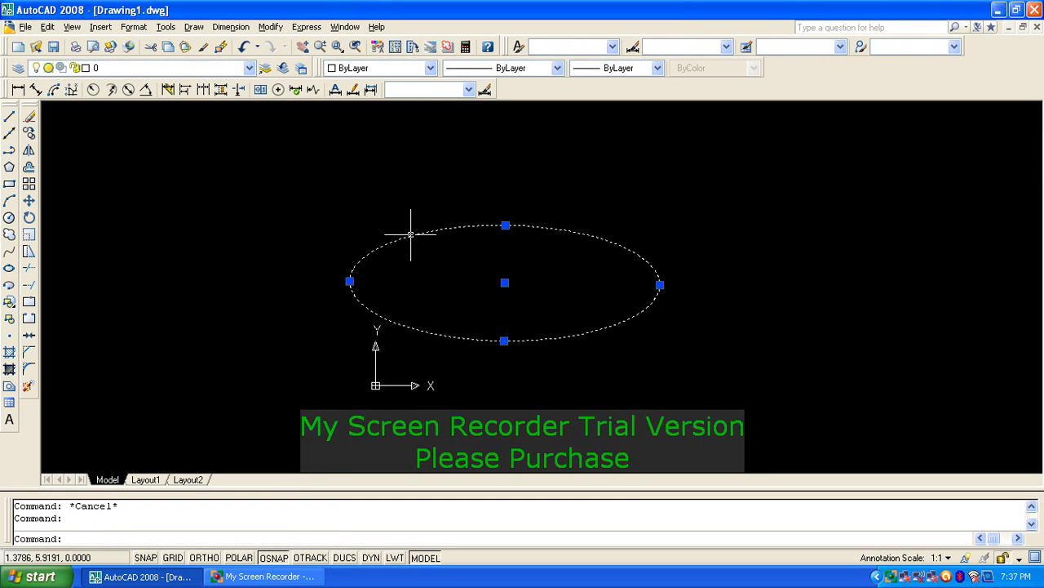
pyautogui.click(660, 283)
pyautogui.click(813, 286)
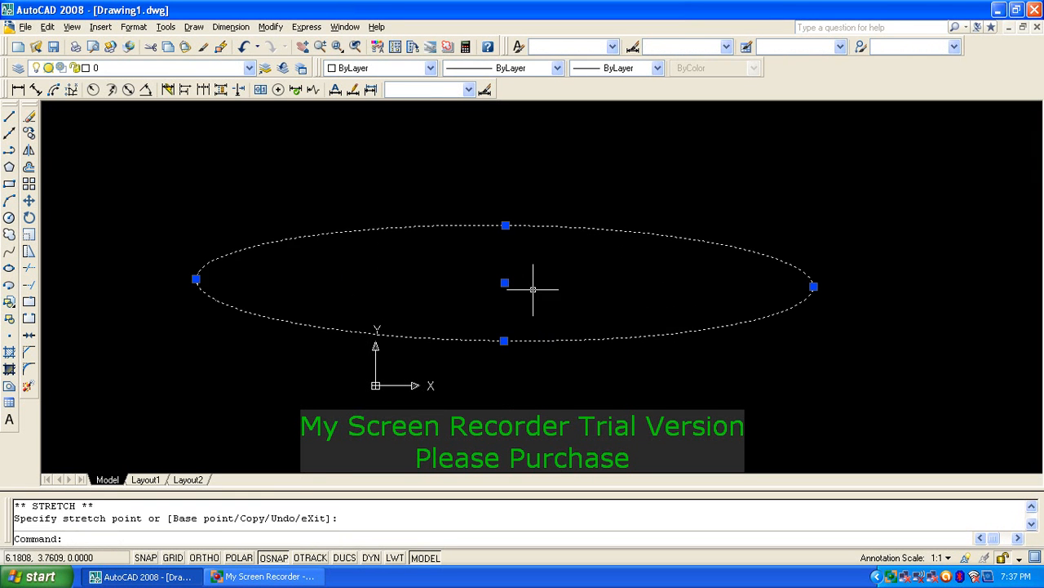
# Step: Move the ellipse up and to the right by its centre grip
pyautogui.click(505, 282)
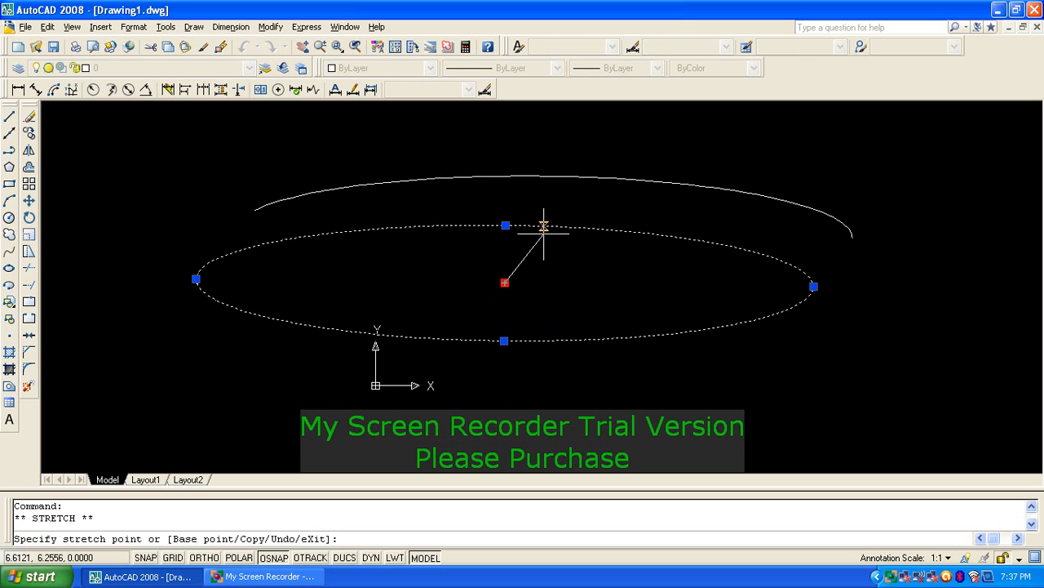
pyautogui.click(624, 187)
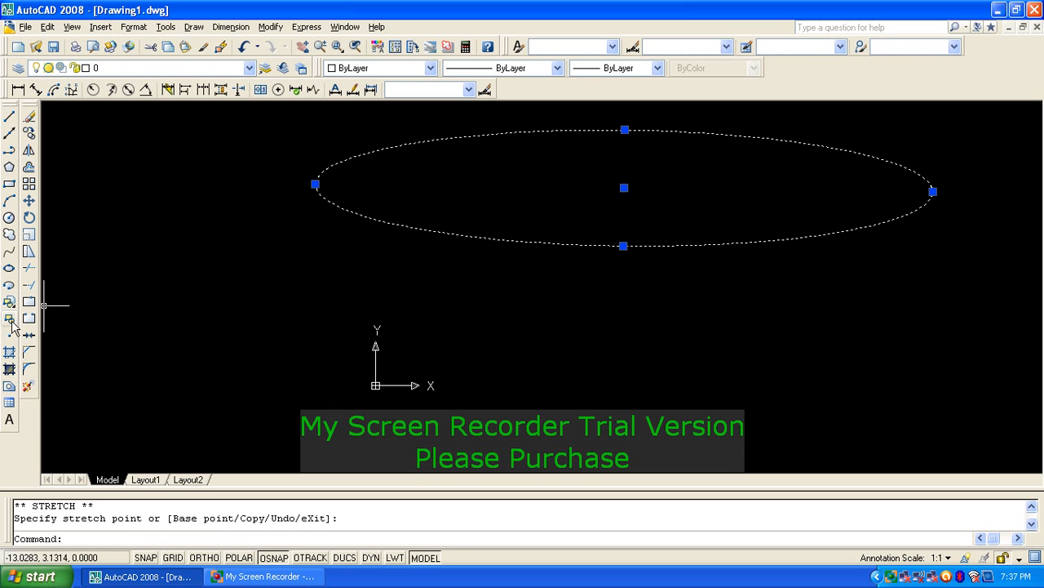
pyautogui.moveTo(273, 275); pyautogui.dragTo(376, 313, button='middle')
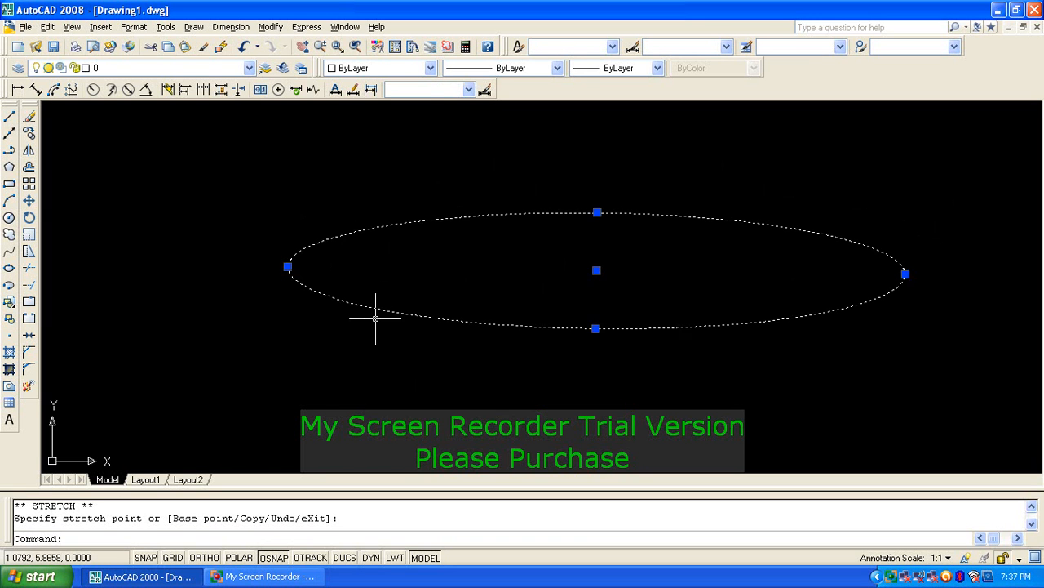
pyautogui.press('Escape')
pyautogui.press('Escape')
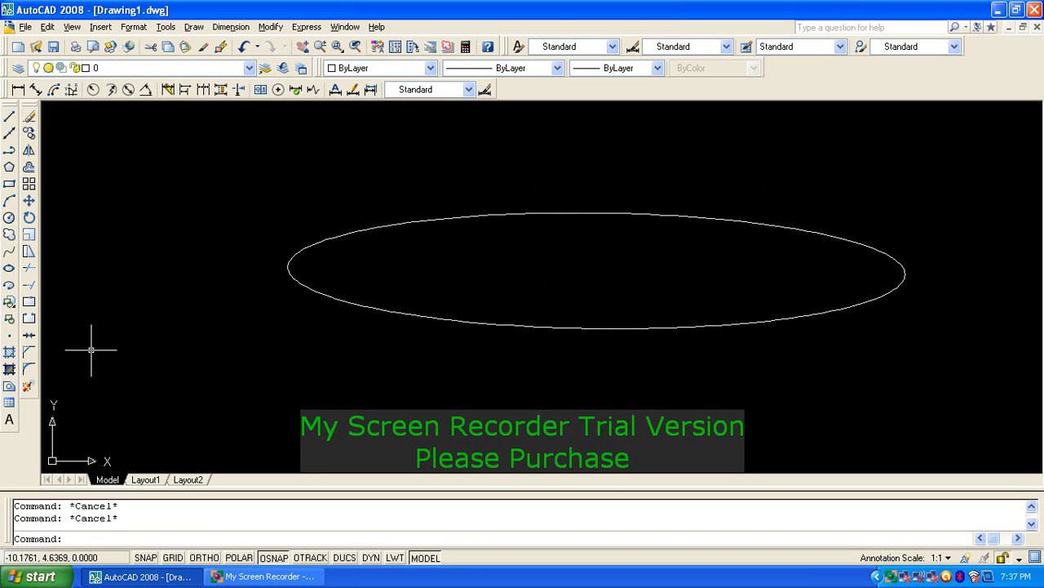
pyautogui.click(11, 336)
pyautogui.click(361, 285)
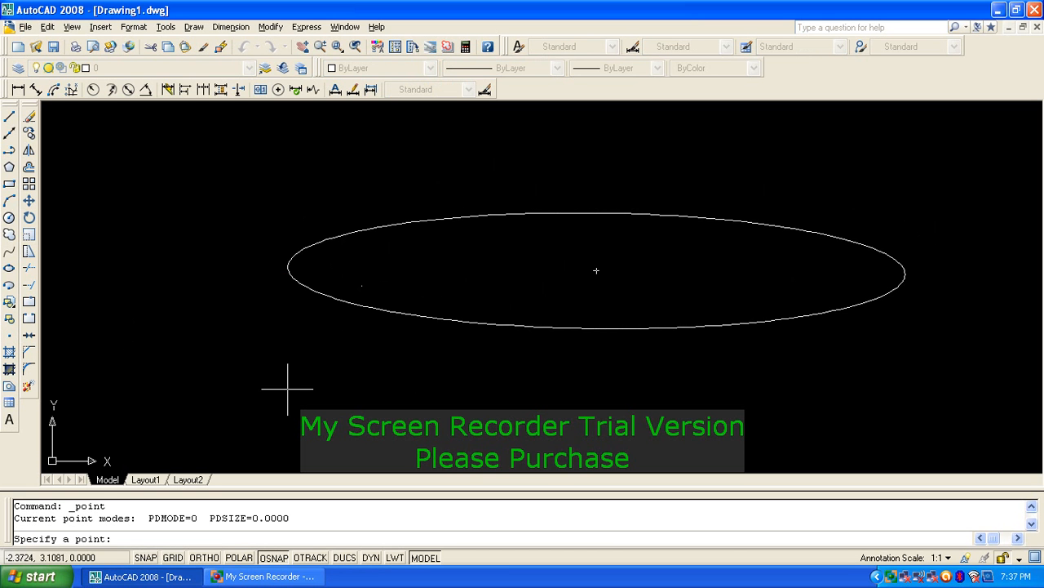
pyautogui.click(160, 266)
pyautogui.click(134, 206)
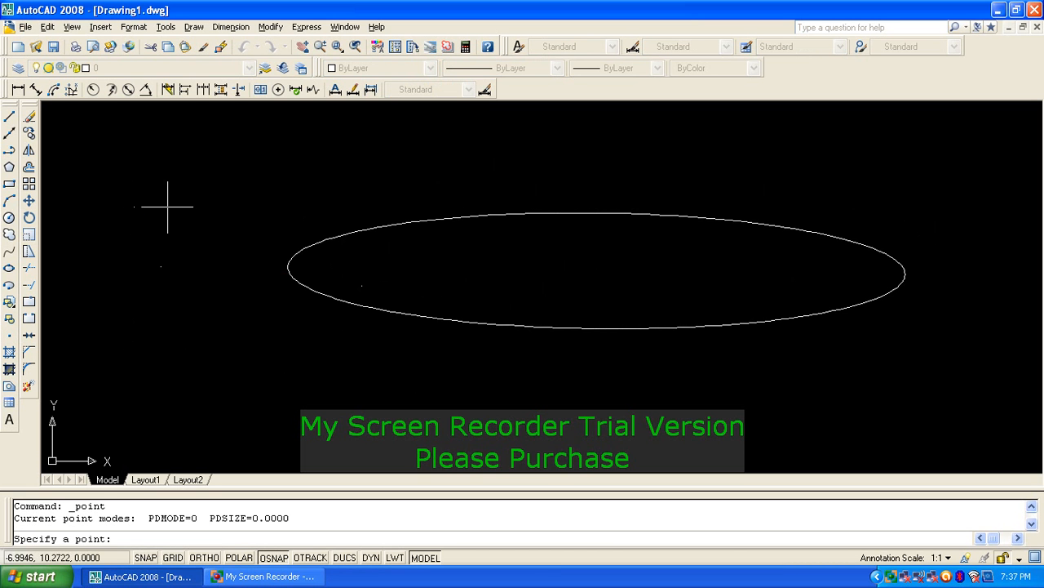
pyautogui.click(173, 205)
pyautogui.click(185, 269)
pyautogui.click(152, 316)
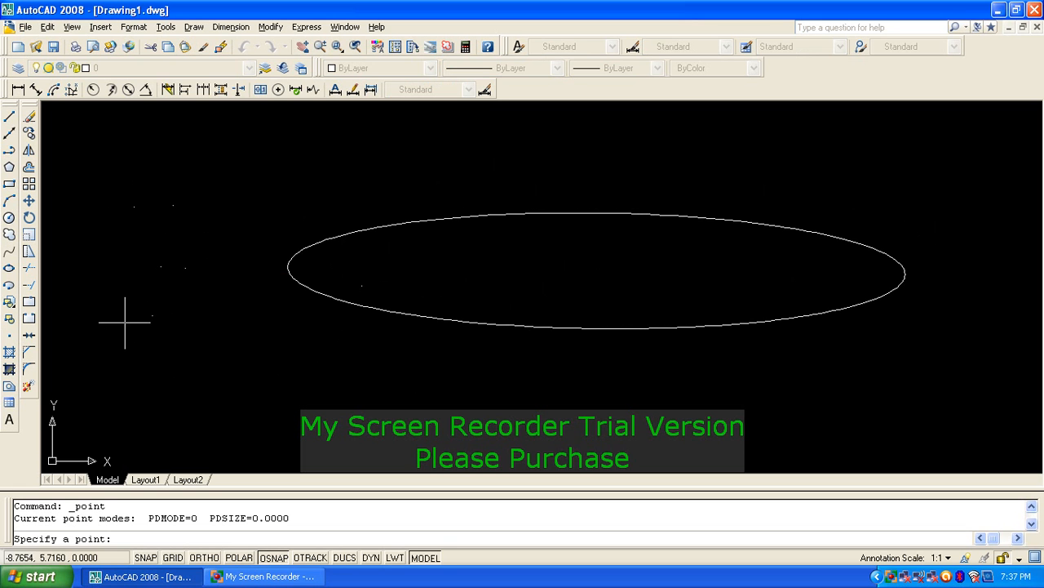
pyautogui.click(111, 376)
pyautogui.click(144, 371)
pyautogui.click(185, 343)
pyautogui.click(226, 362)
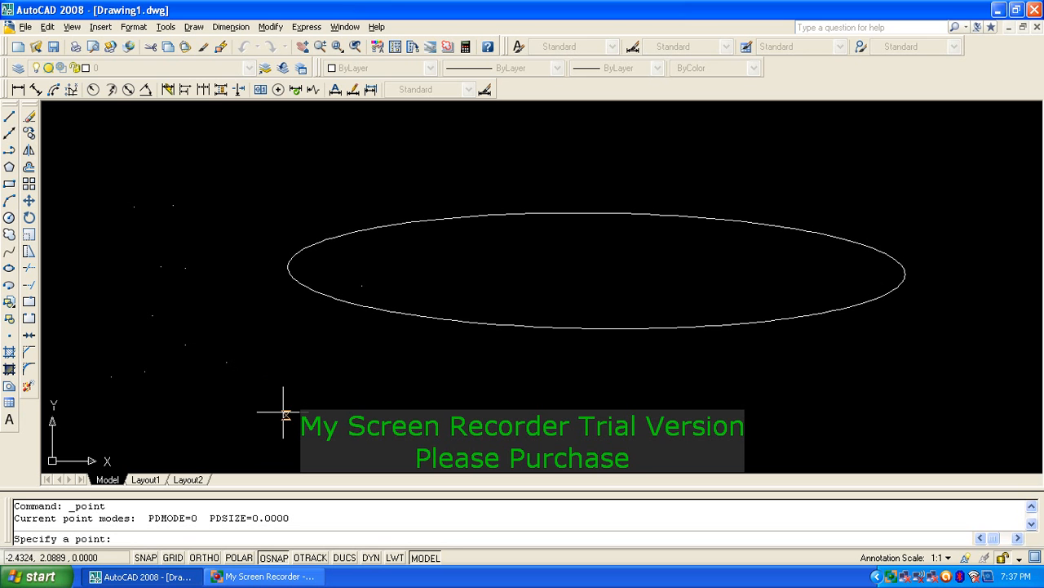
pyautogui.click(279, 360)
pyautogui.click(364, 395)
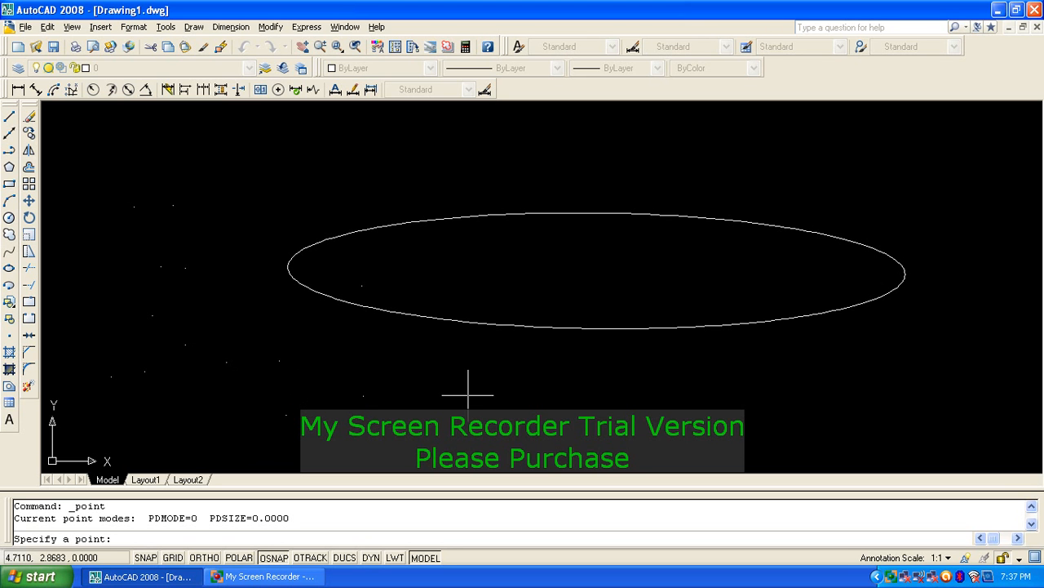
pyautogui.click(466, 394)
pyautogui.click(419, 372)
pyautogui.click(421, 401)
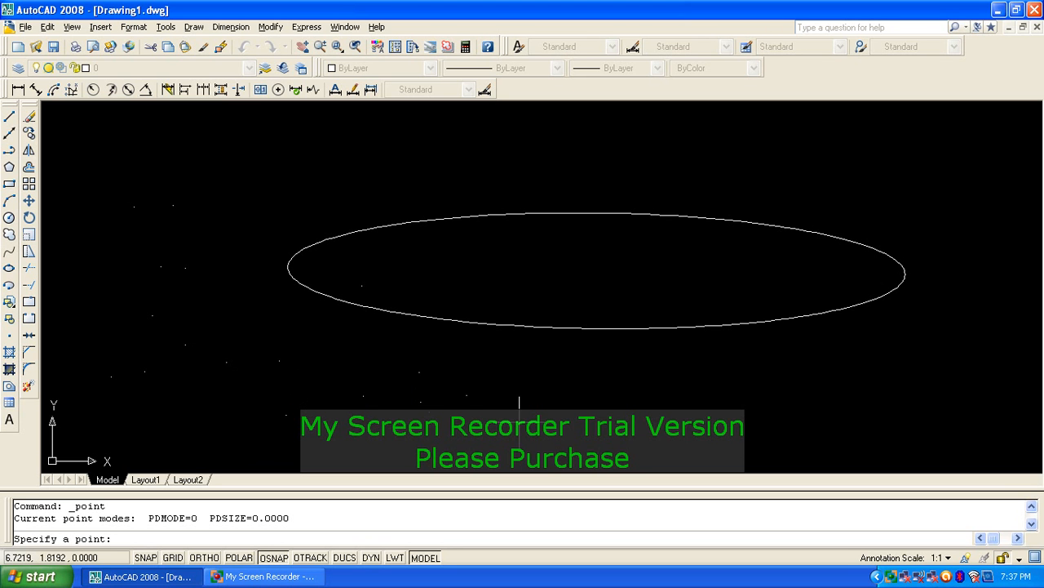
pyautogui.rightClick(628, 390)
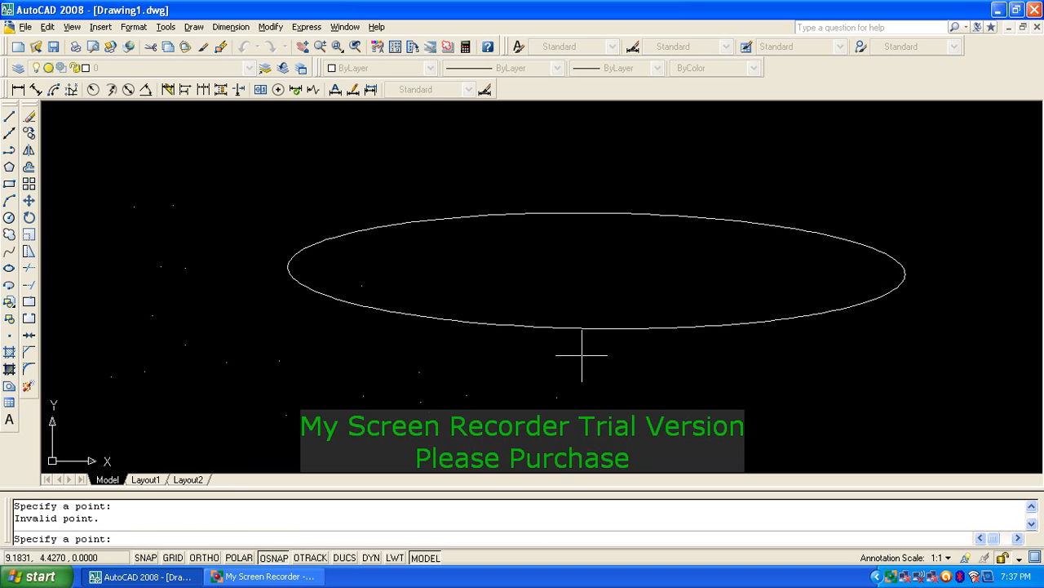
pyautogui.press('Escape')
pyautogui.write('e')
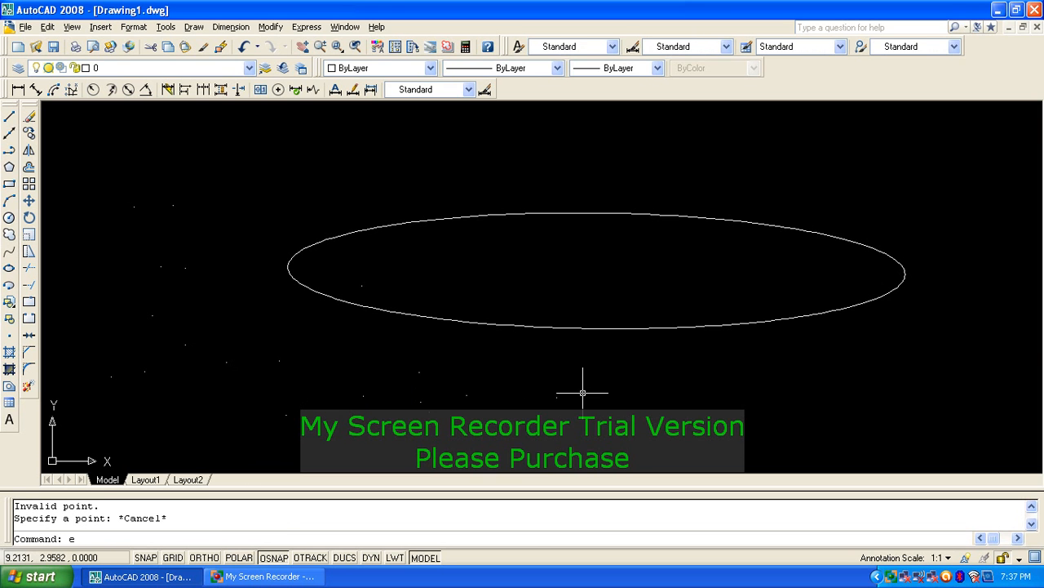
pyautogui.press('Return')
pyautogui.click(622, 388)
pyautogui.click(171, 367)
pyautogui.click(263, 406)
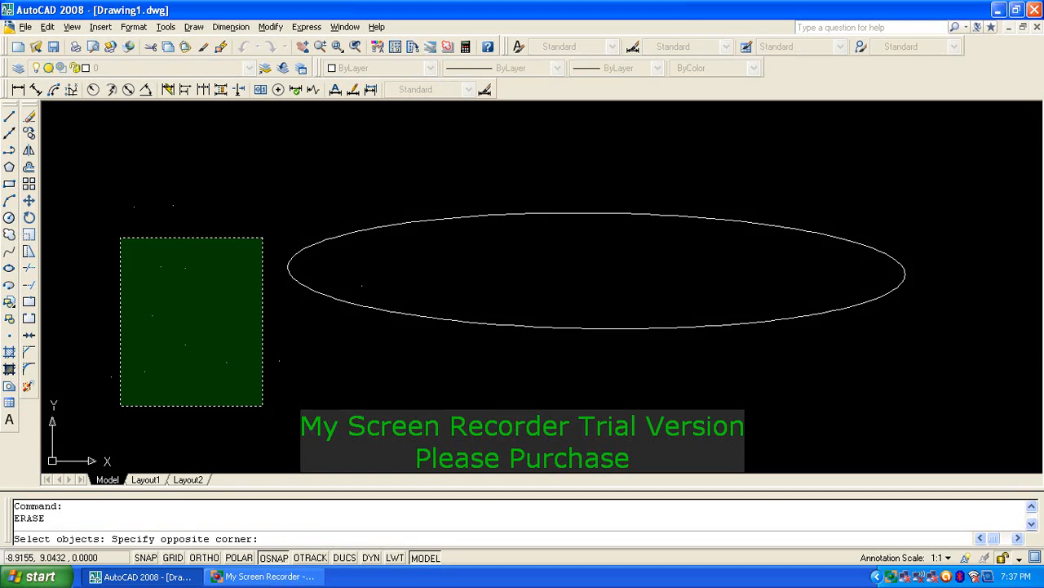
pyautogui.click(111, 164)
pyautogui.press('Return')
pyautogui.press('Return')
pyautogui.click(265, 347)
pyautogui.click(282, 379)
pyautogui.click(279, 383)
pyautogui.click(260, 380)
pyautogui.press('Return')
pyautogui.press('Return')
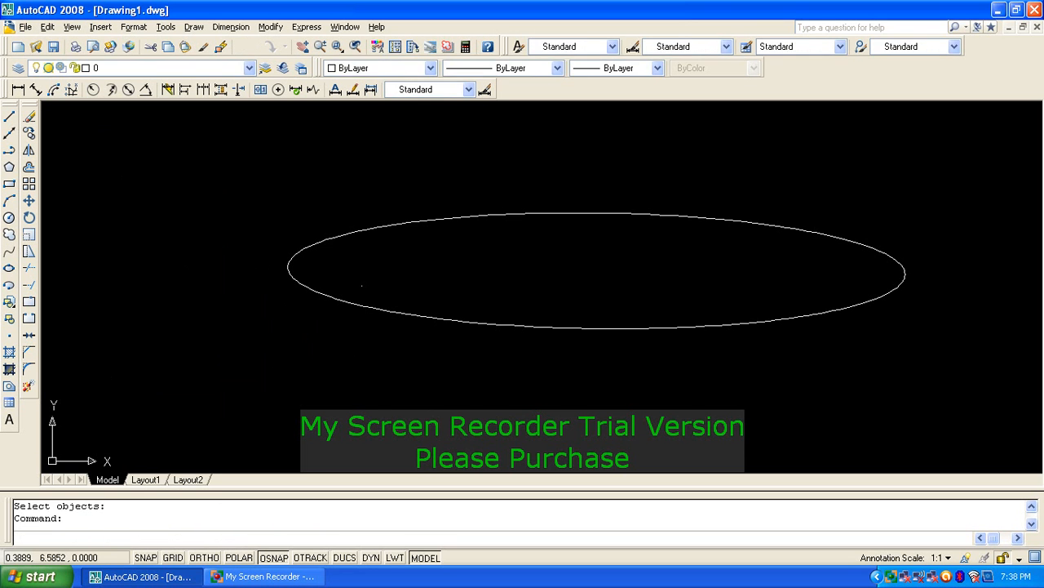
pyautogui.click(351, 275)
pyautogui.click(376, 302)
pyautogui.press('Return')
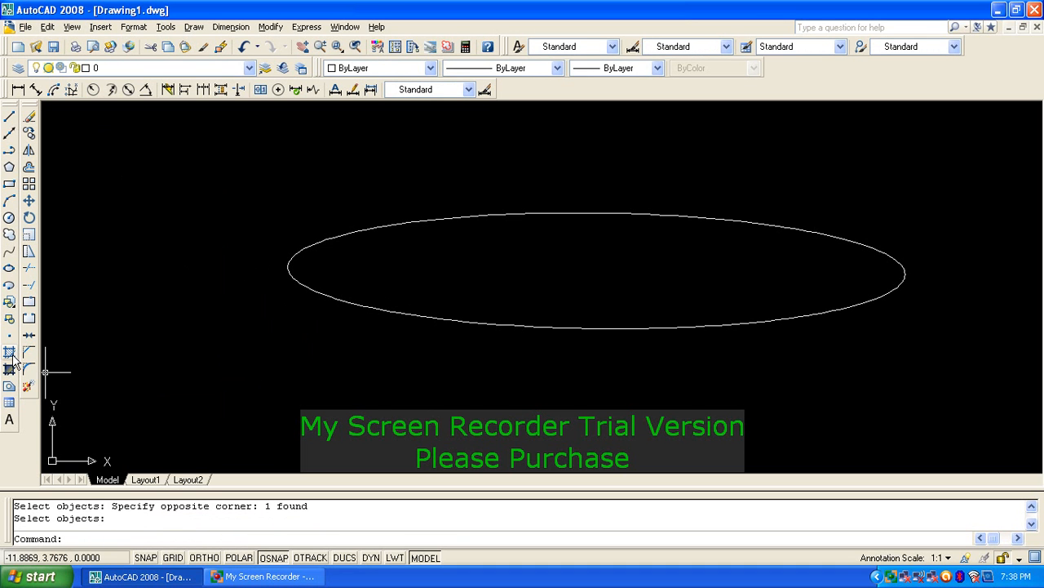
# Step: Choose the AR-CONC concrete pattern from Other Predefined in the Hatch settings (H)
pyautogui.write('h')
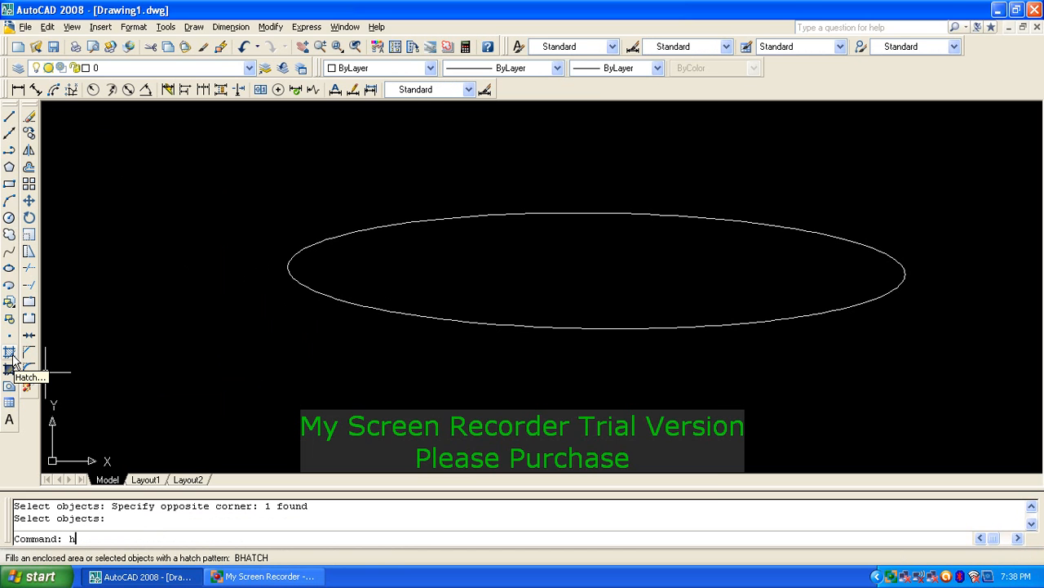
pyautogui.press('Return')
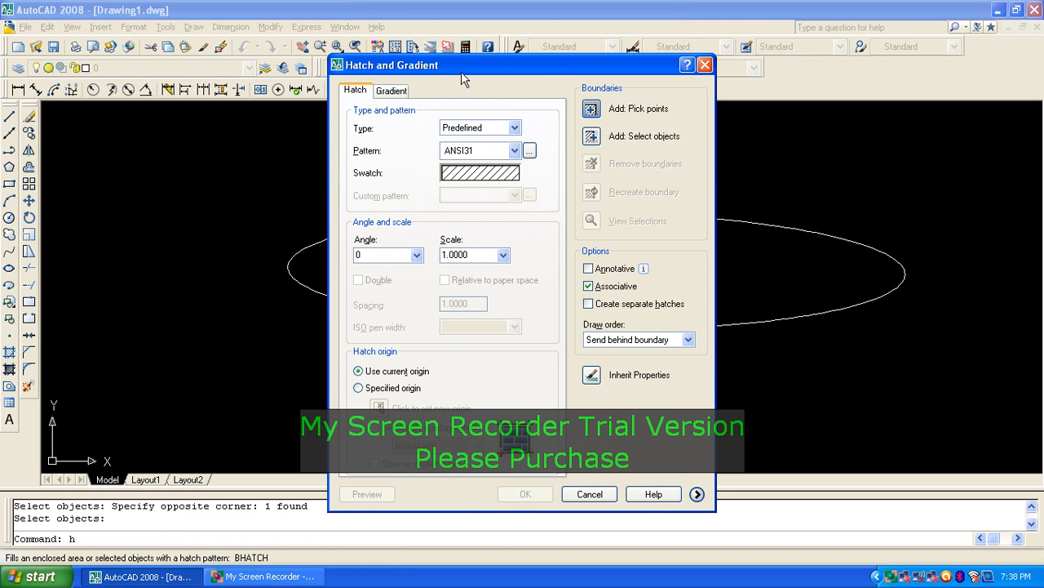
pyautogui.click(480, 173)
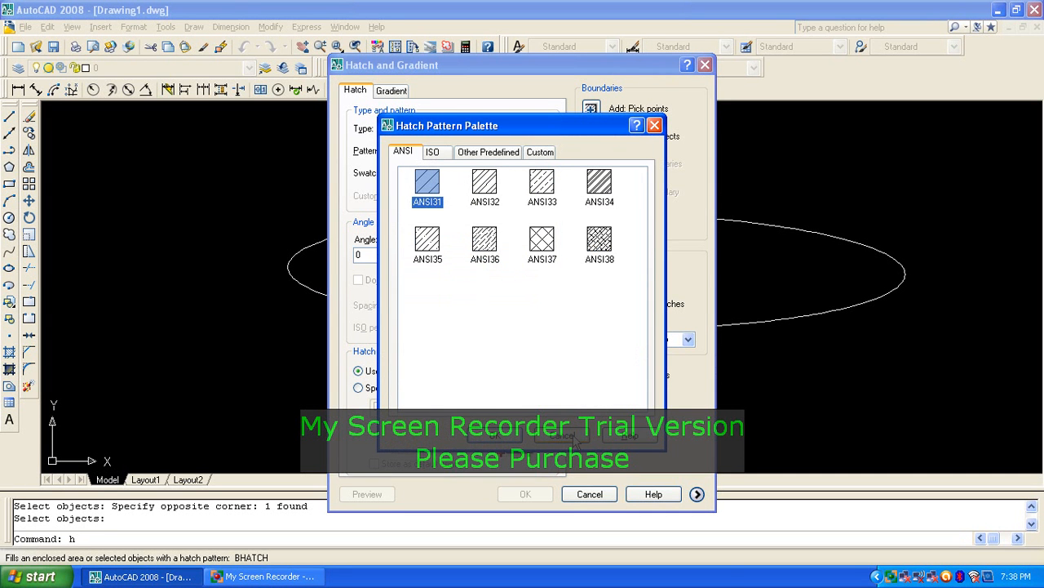
pyautogui.click(432, 152)
pyautogui.click(488, 152)
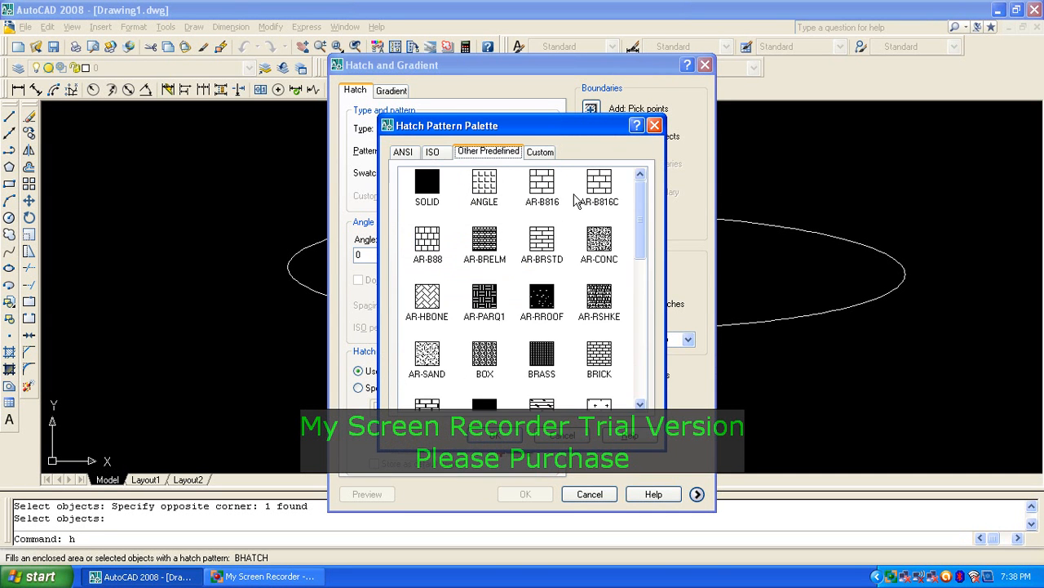
pyautogui.click(598, 245)
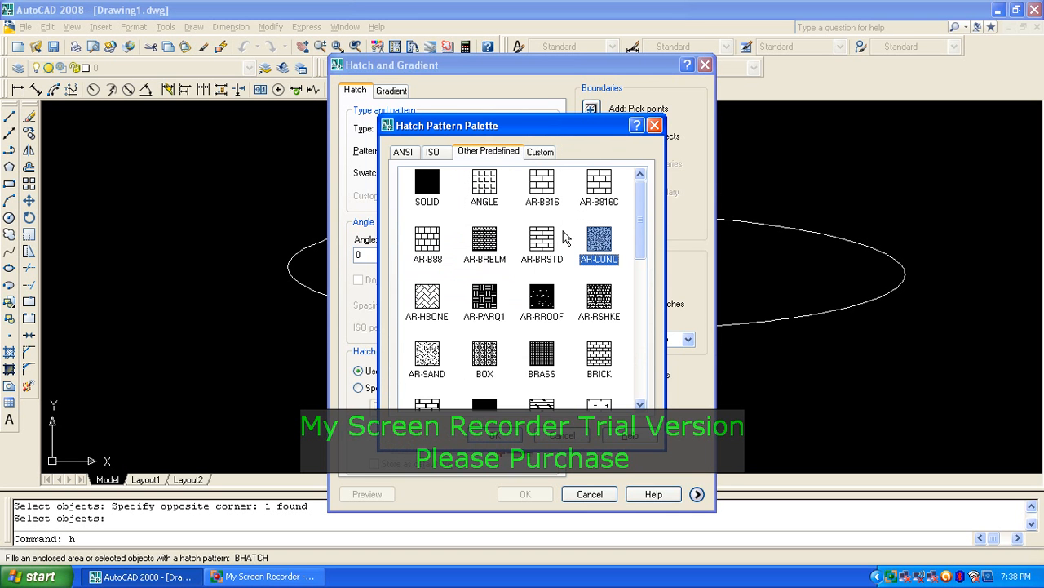
pyautogui.click(498, 436)
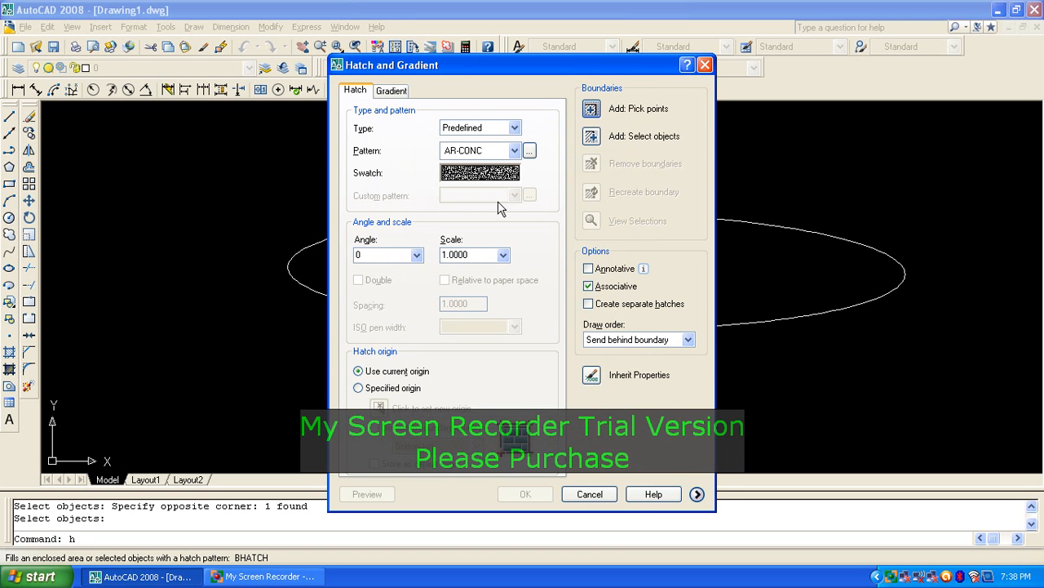
# Step: Pick the inside of the ellipse as the boundary and apply the AR-CONC hatch
pyautogui.click(477, 254)
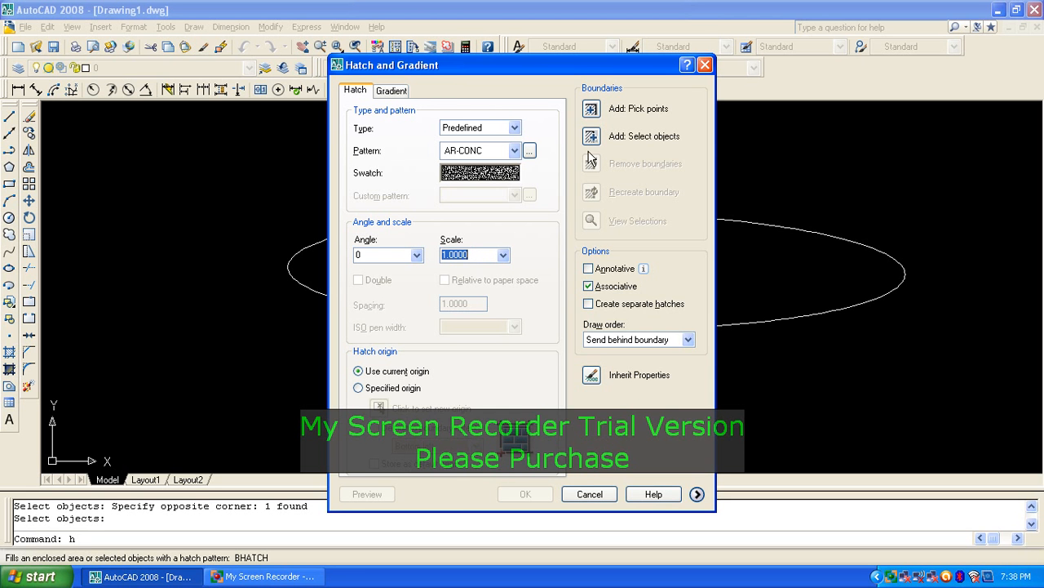
pyautogui.click(591, 109)
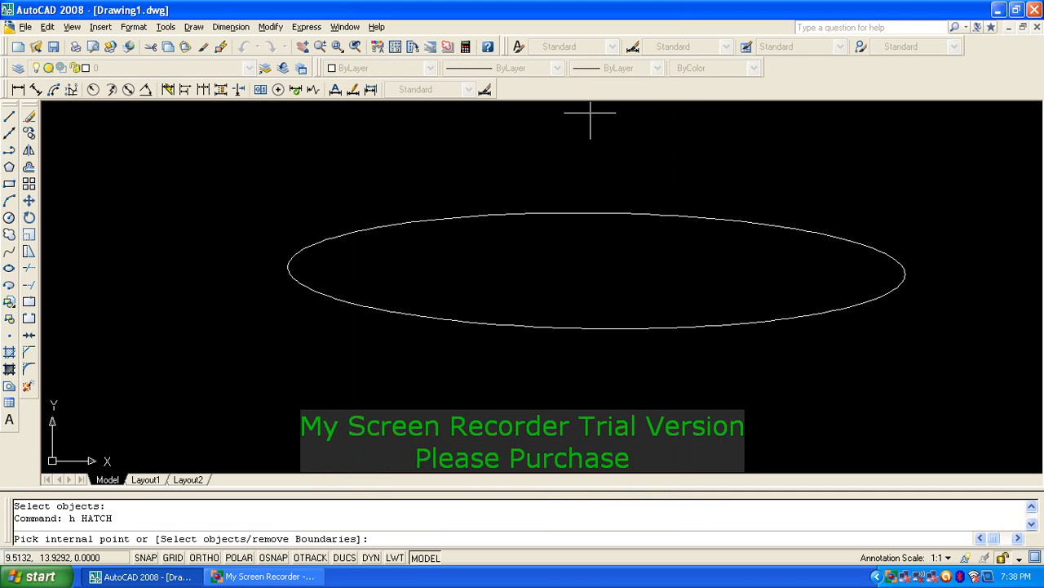
pyautogui.click(591, 264)
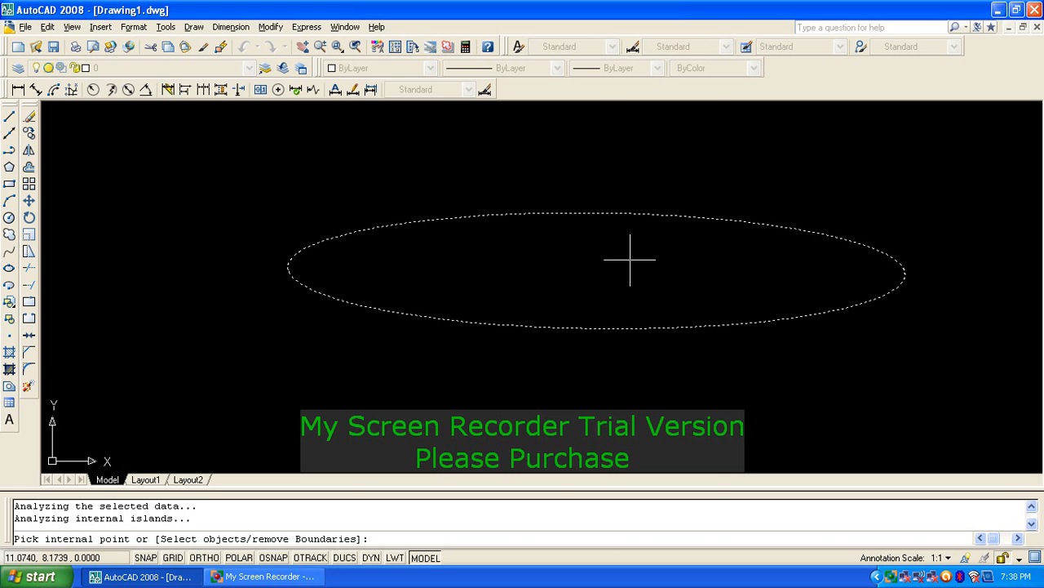
pyautogui.press('Return')
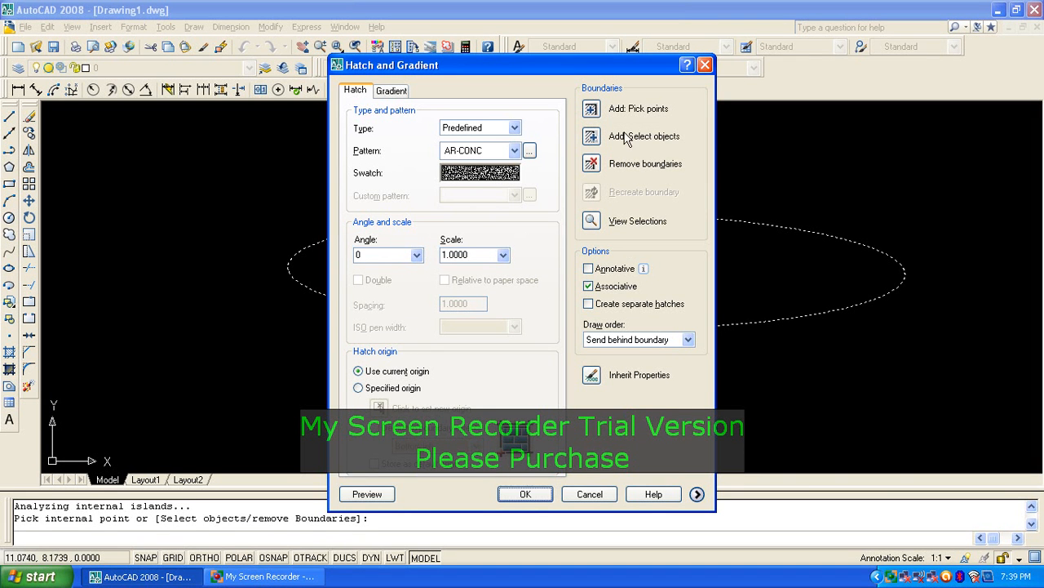
pyautogui.click(525, 493)
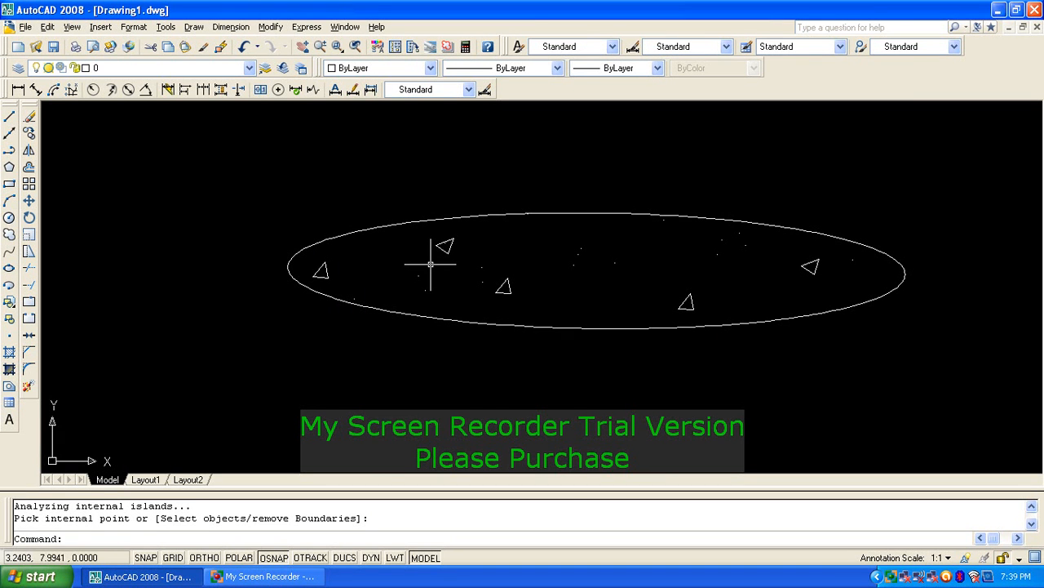
pyautogui.press('Return')
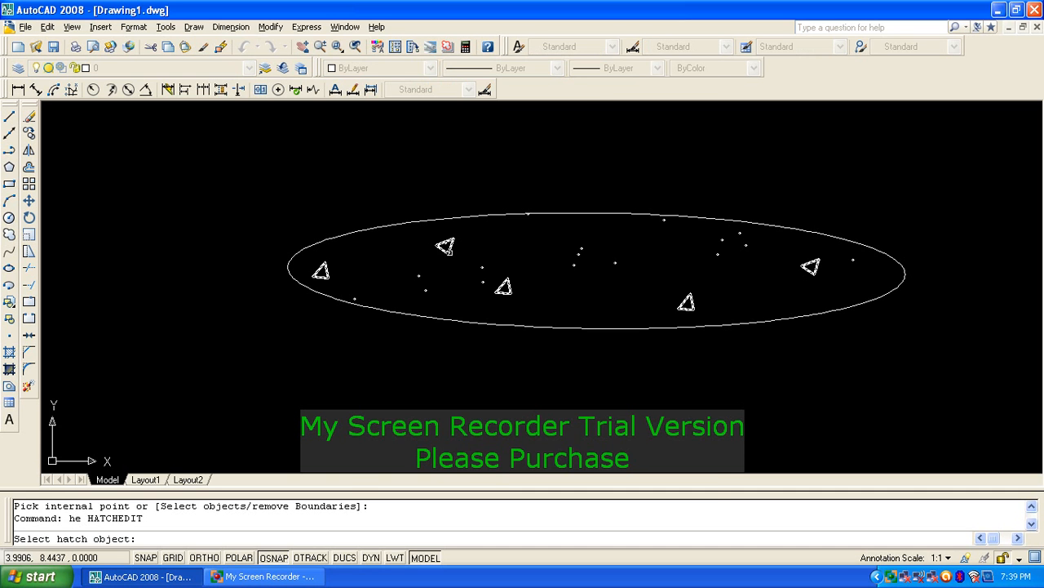
# Step: Reduce the ellipse's AR-CONC hatch scale to .2 for a denser fill
pyautogui.click(446, 246)
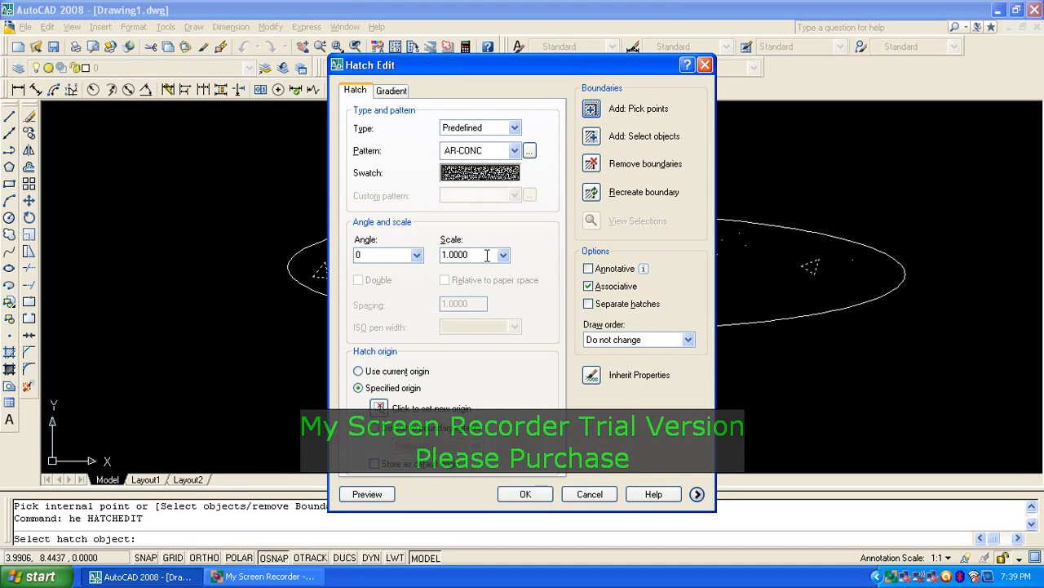
pyautogui.doubleClick(482, 254)
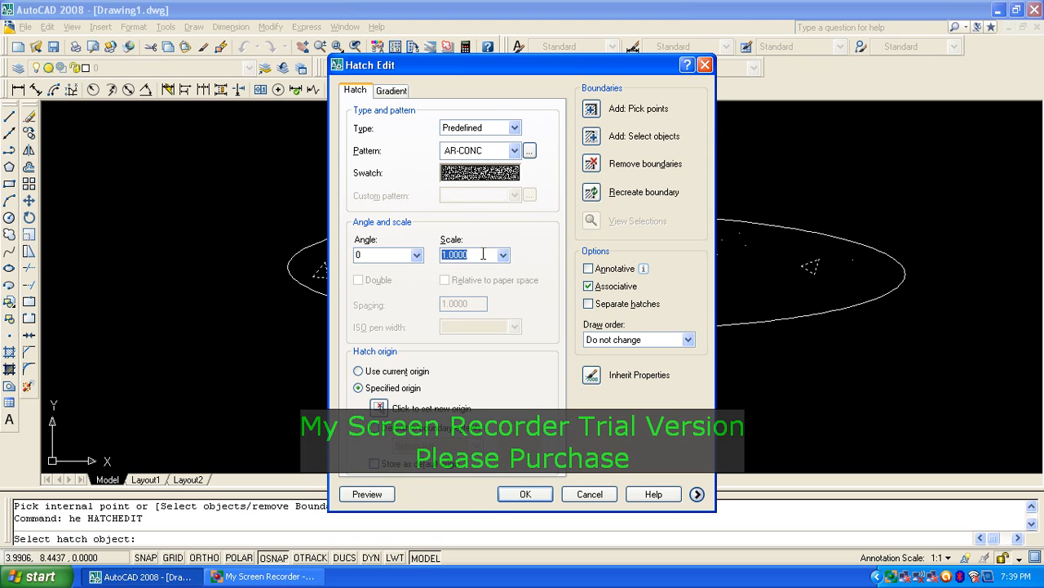
pyautogui.write('.25')
pyautogui.click(524, 494)
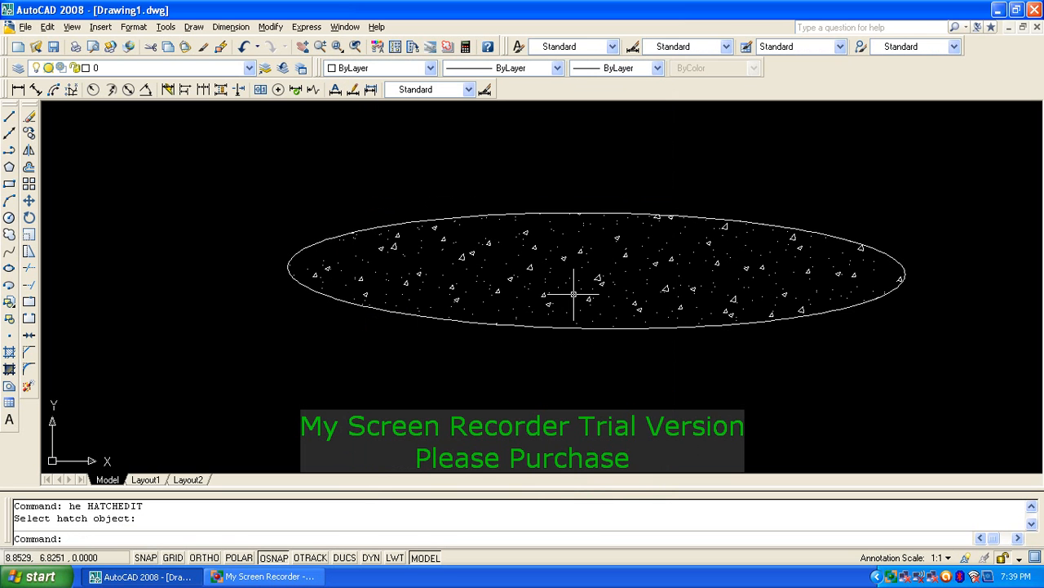
# Step: Reopen Hatch Edit (HE) on the ellipse's hatch
pyautogui.write('he')
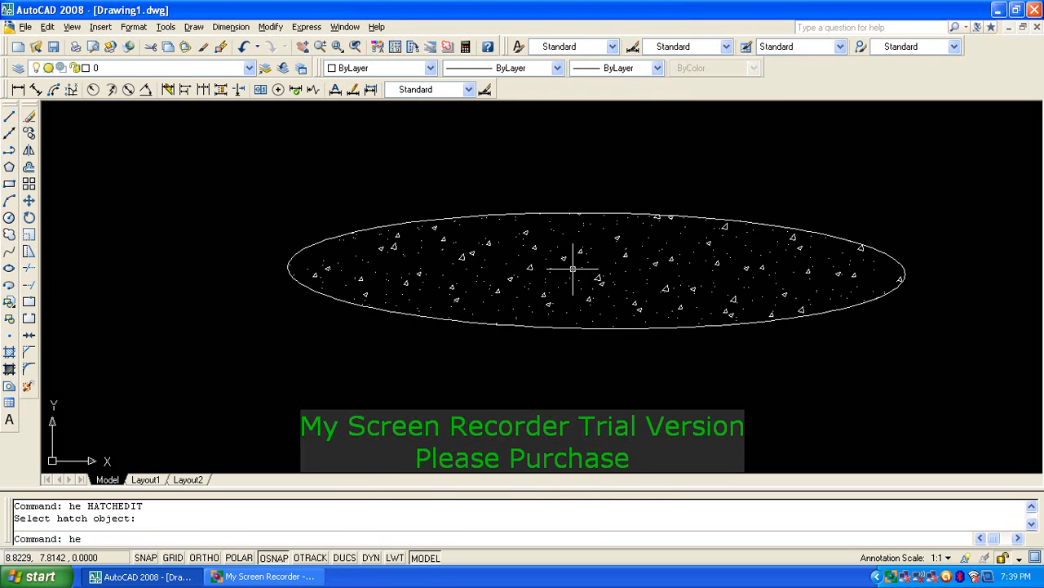
pyautogui.press('Return')
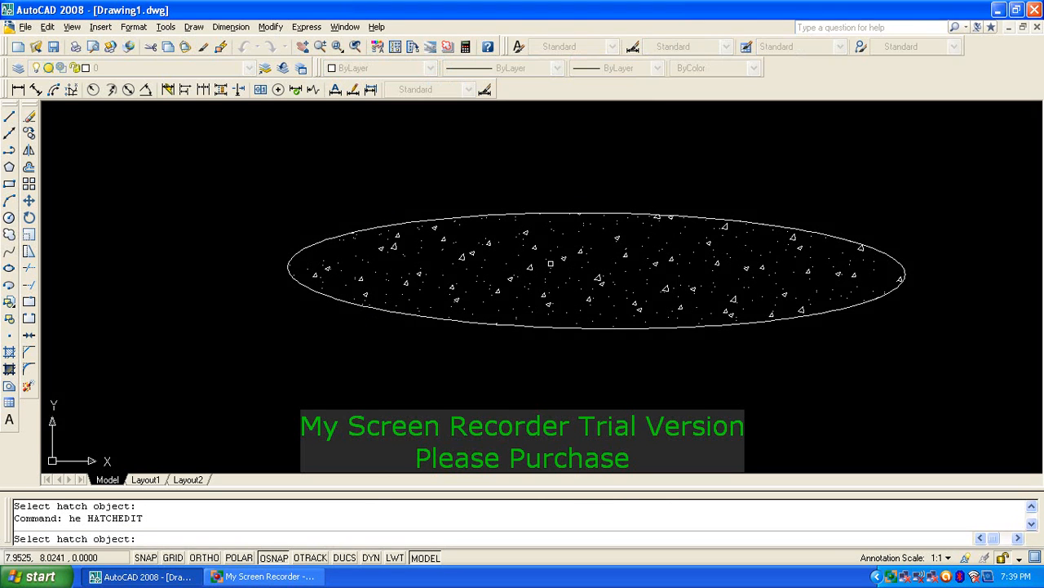
pyautogui.click(545, 264)
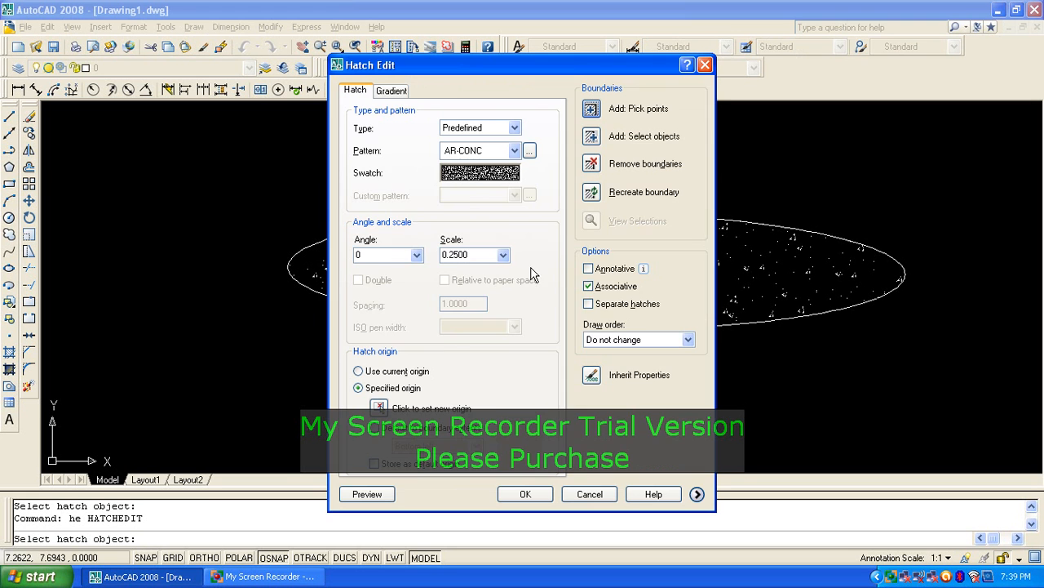
# Step: Switch the ellipse's hatch pattern to ANGLE
pyautogui.click(499, 174)
pyautogui.click(483, 186)
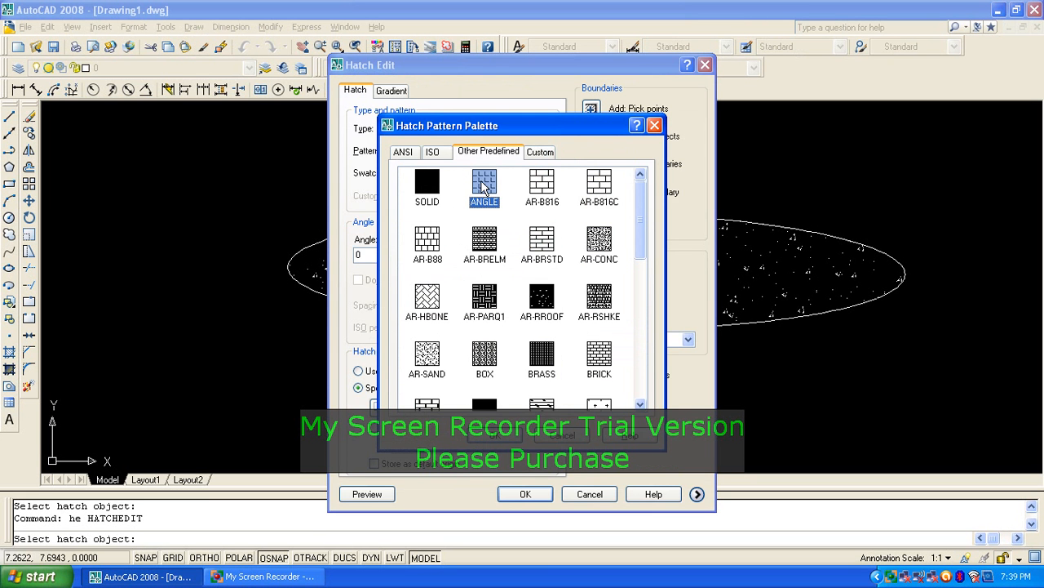
pyautogui.click(496, 435)
pyautogui.click(534, 494)
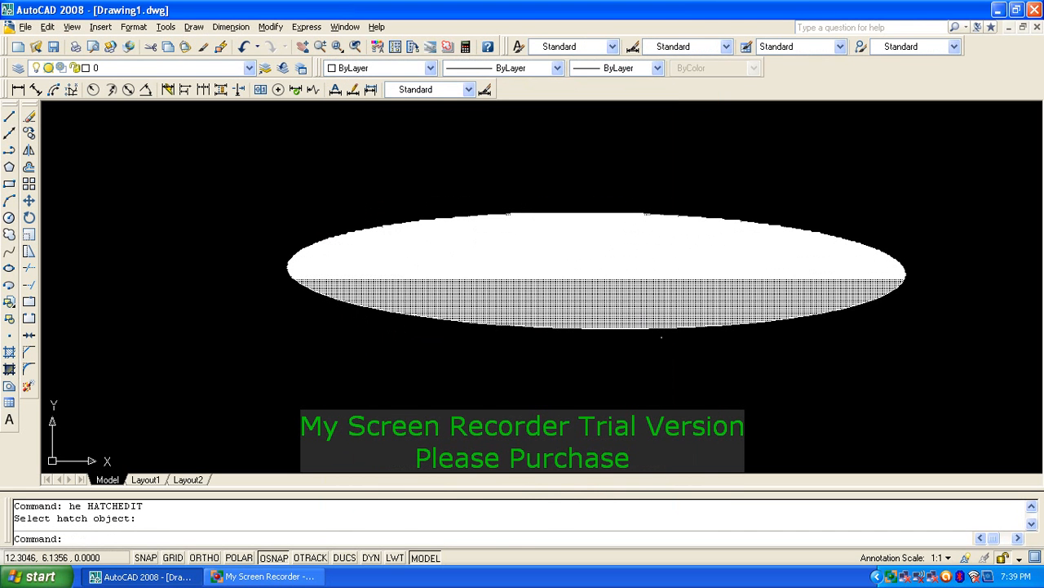
# Step: Change the ANGLE hatch scale to 50, then to 5
pyautogui.write('he')
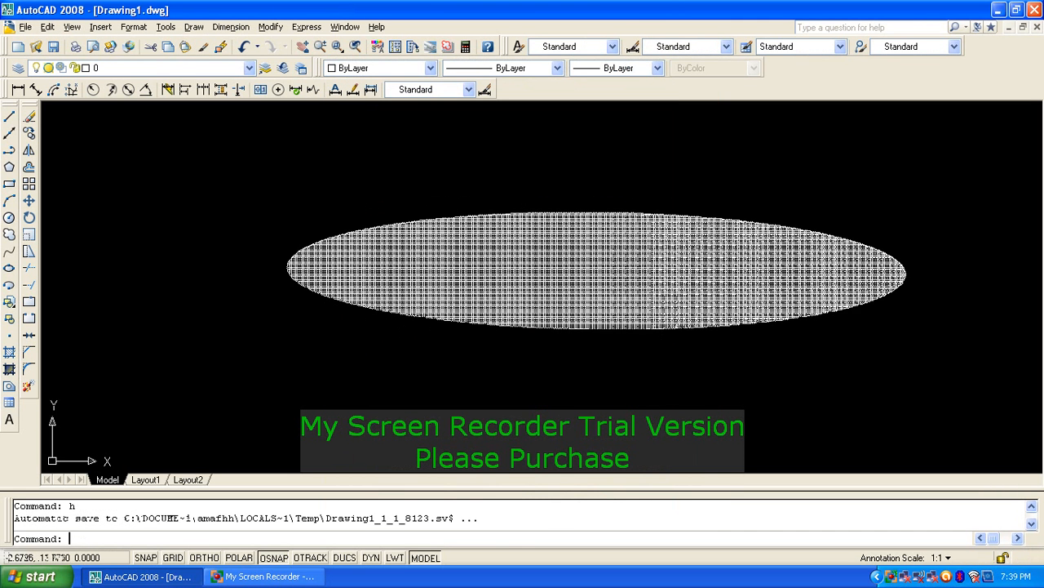
pyautogui.press('Return')
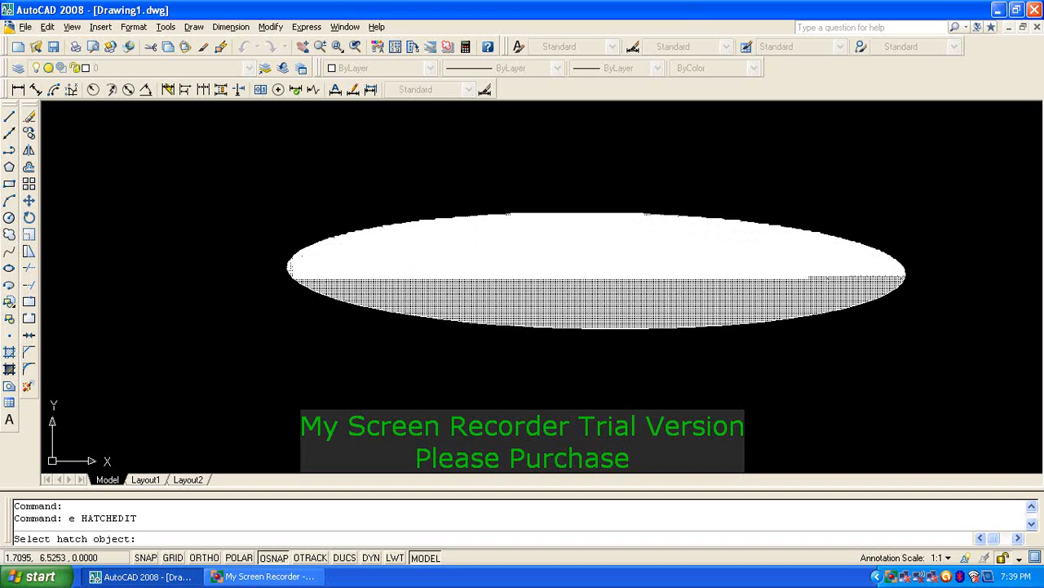
pyautogui.click(465, 278)
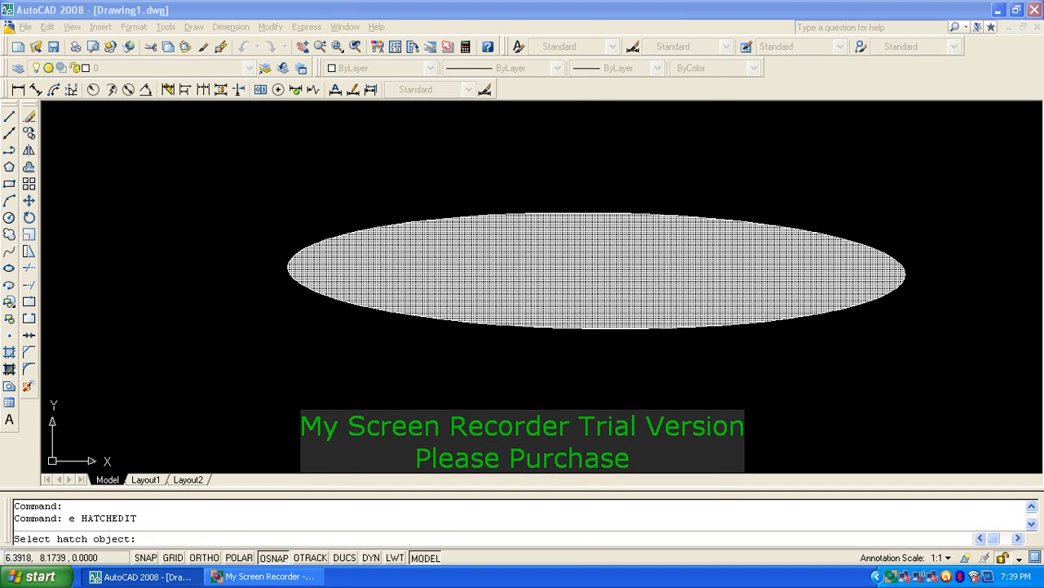
pyautogui.doubleClick(468, 254)
pyautogui.write('50')
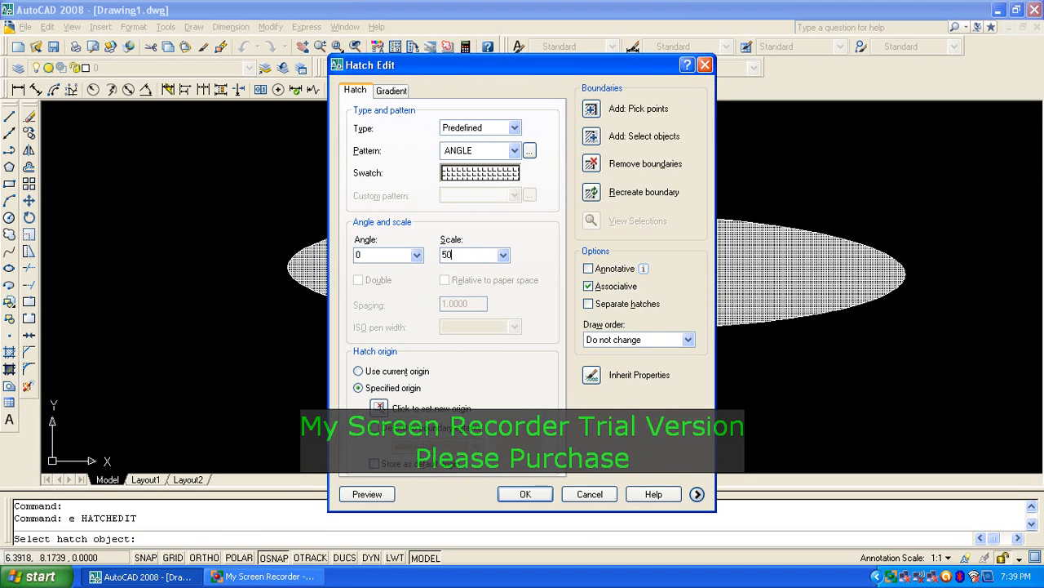
pyautogui.press('Return')
pyautogui.press('Return')
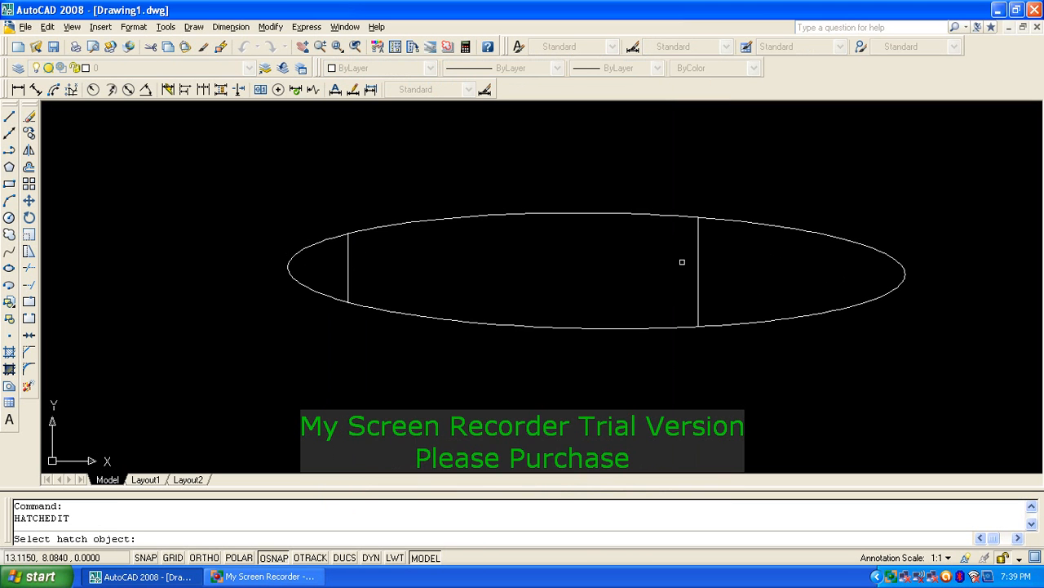
pyautogui.click(698, 269)
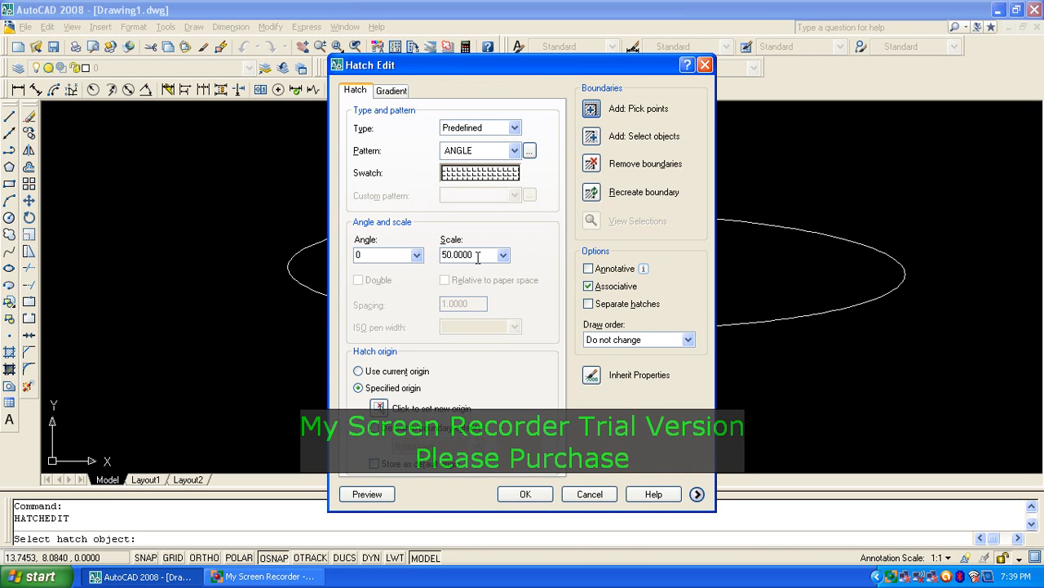
pyautogui.doubleClick(479, 256)
pyautogui.write('5')
pyautogui.press('Return')
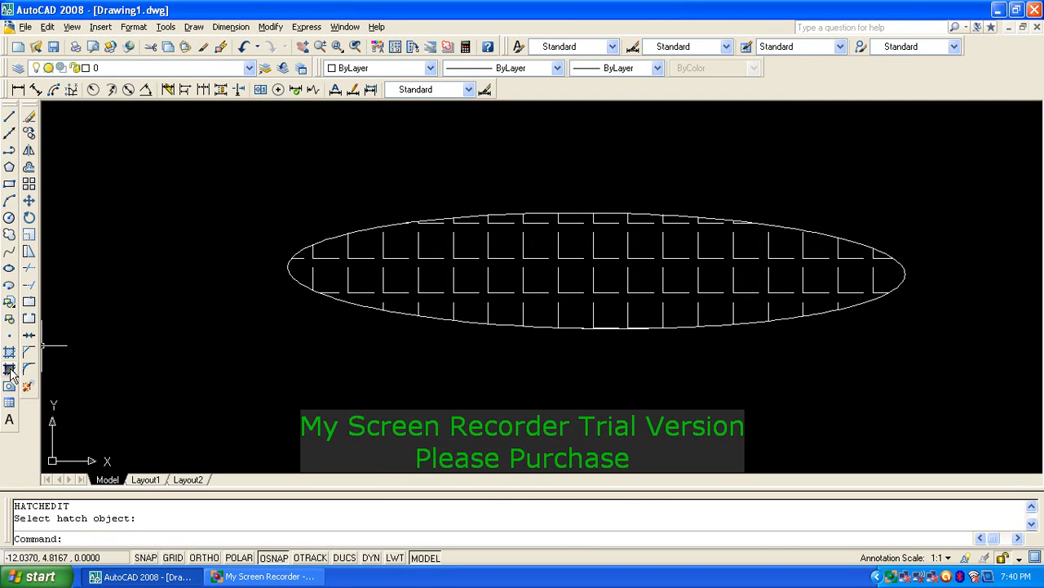
# Step: Window-select the ANGLE hatch and erase it
pyautogui.click(481, 265)
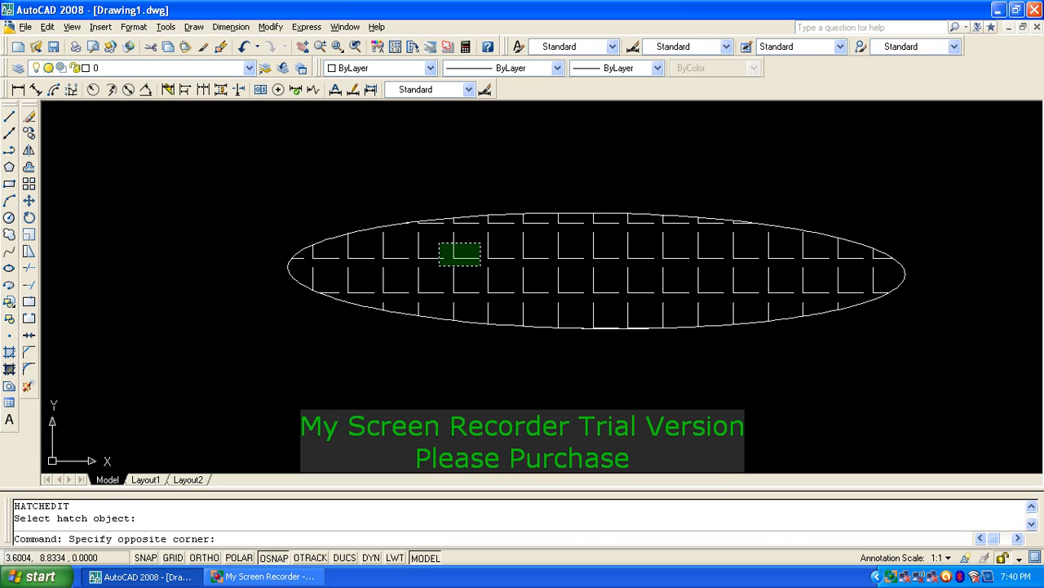
pyautogui.click(439, 243)
pyautogui.write('e')
pyautogui.press('Return')
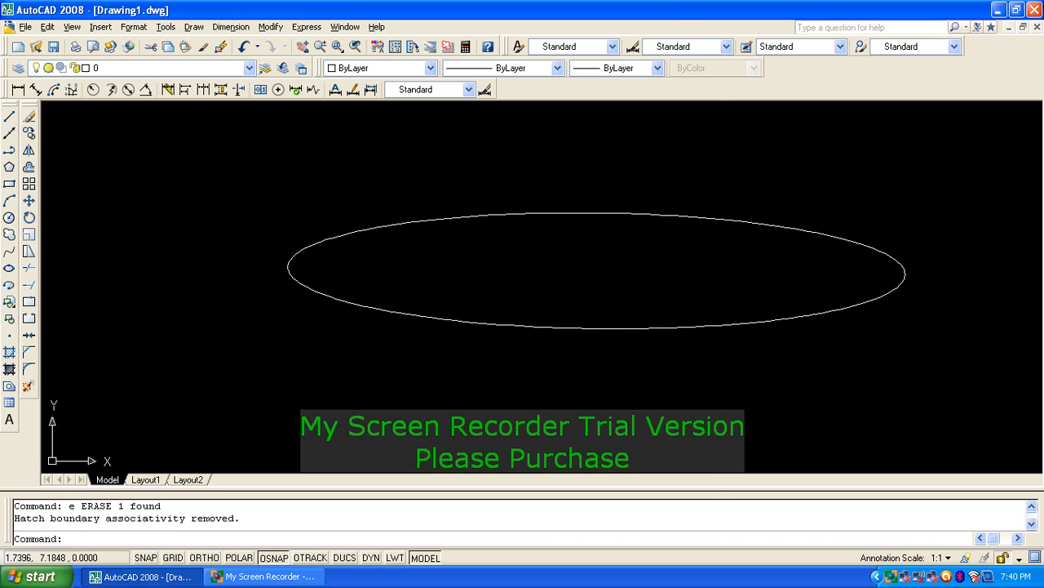
# Step: Fill the ellipse with a radial blue gradient by picking inside it
pyautogui.click(9, 368)
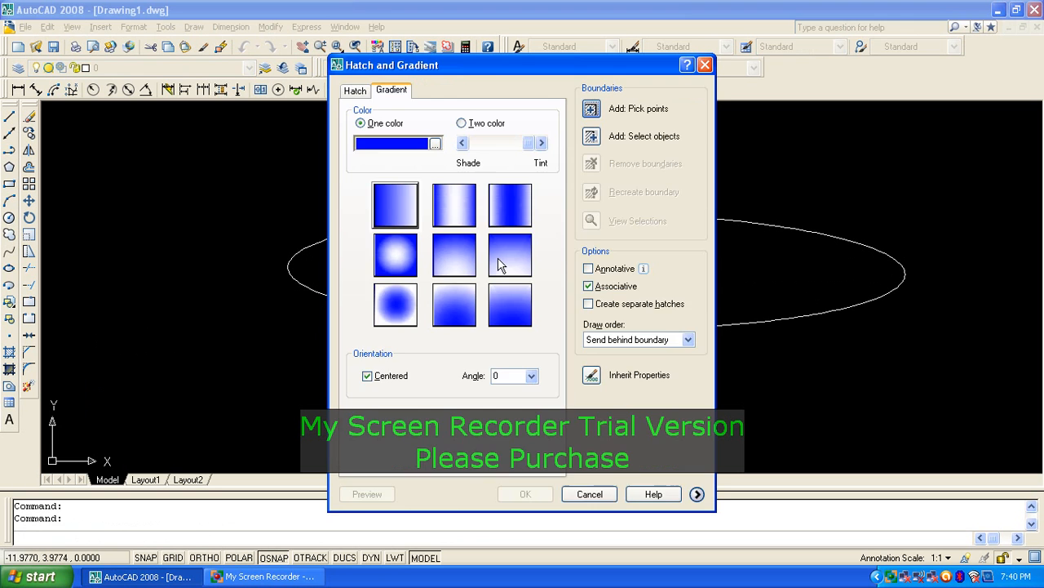
pyautogui.click(414, 276)
pyautogui.click(592, 114)
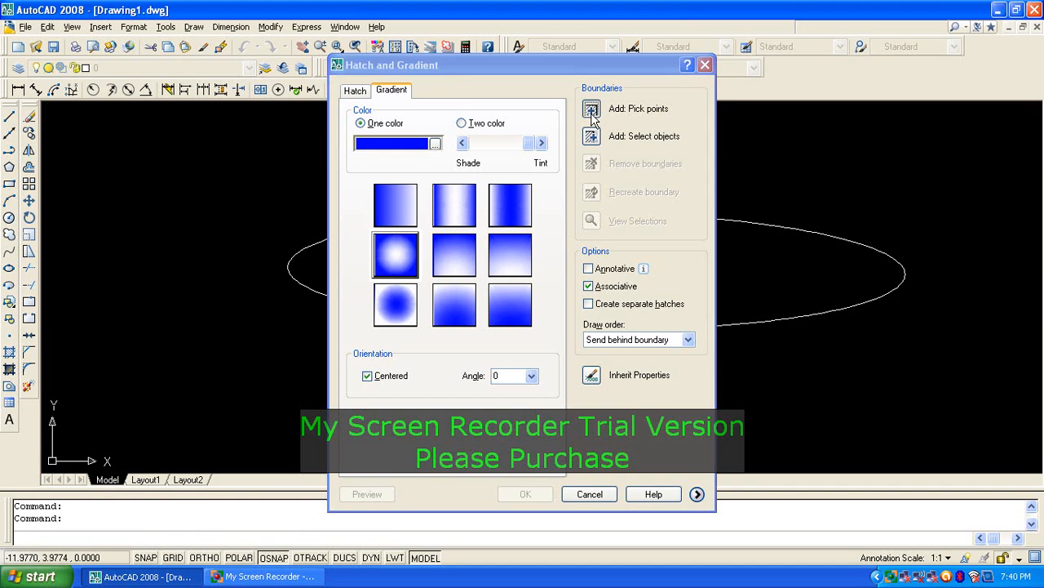
pyautogui.click(592, 270)
pyautogui.press('Return')
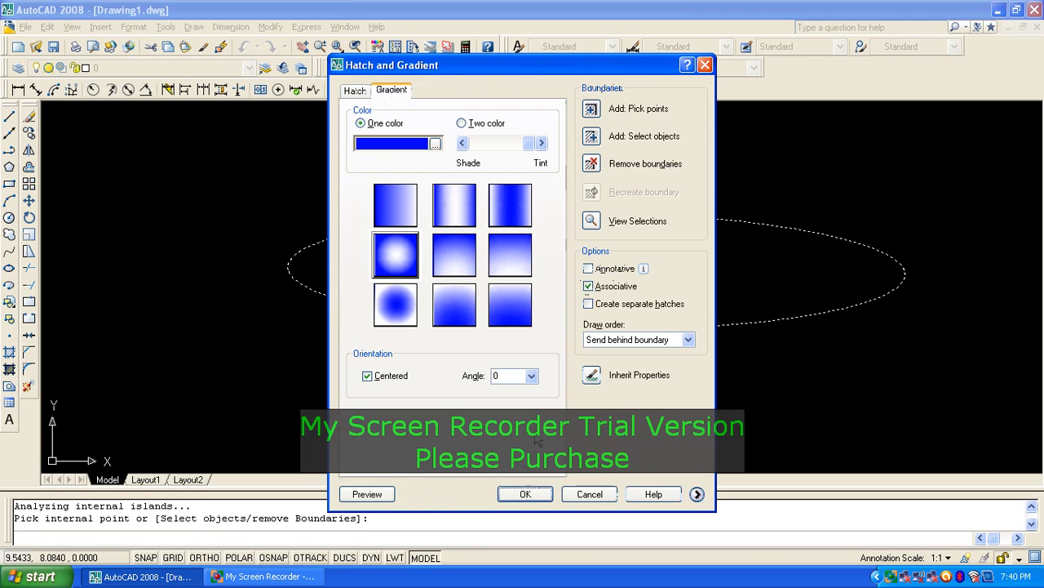
pyautogui.click(526, 494)
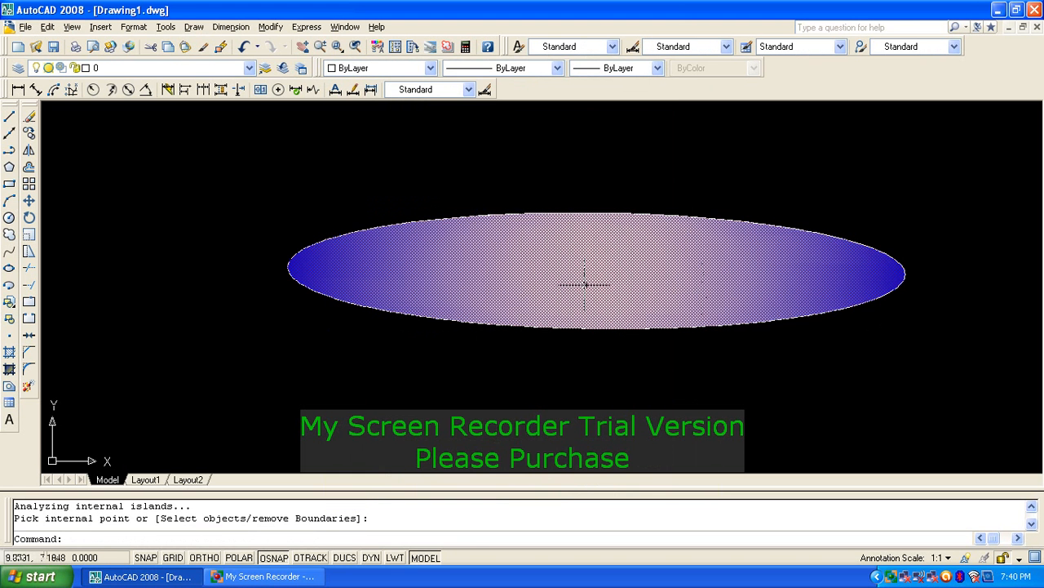
# Step: Select the gradient fill and erase it
pyautogui.click(497, 264)
pyautogui.write('e')
pyautogui.press('Return')
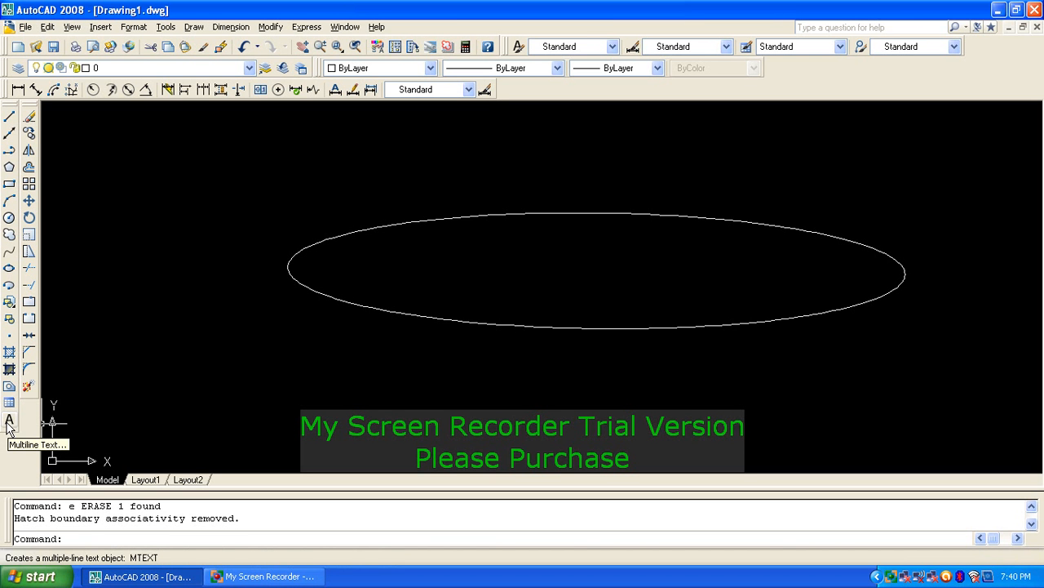
# Step: Create a multiline text box inside the ellipse containing a person's full name in capitals
pyautogui.press('Return')
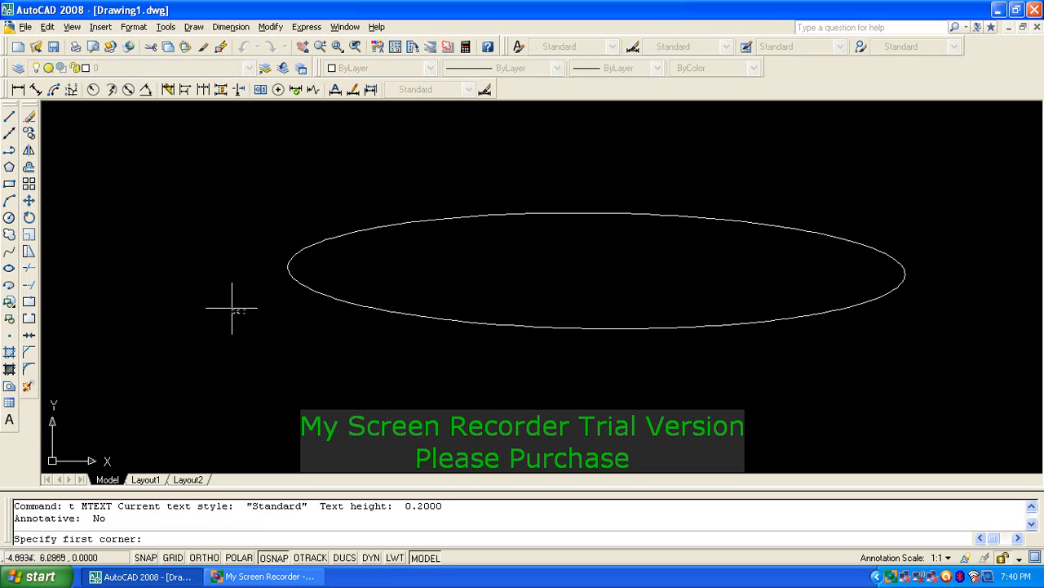
pyautogui.click(458, 236)
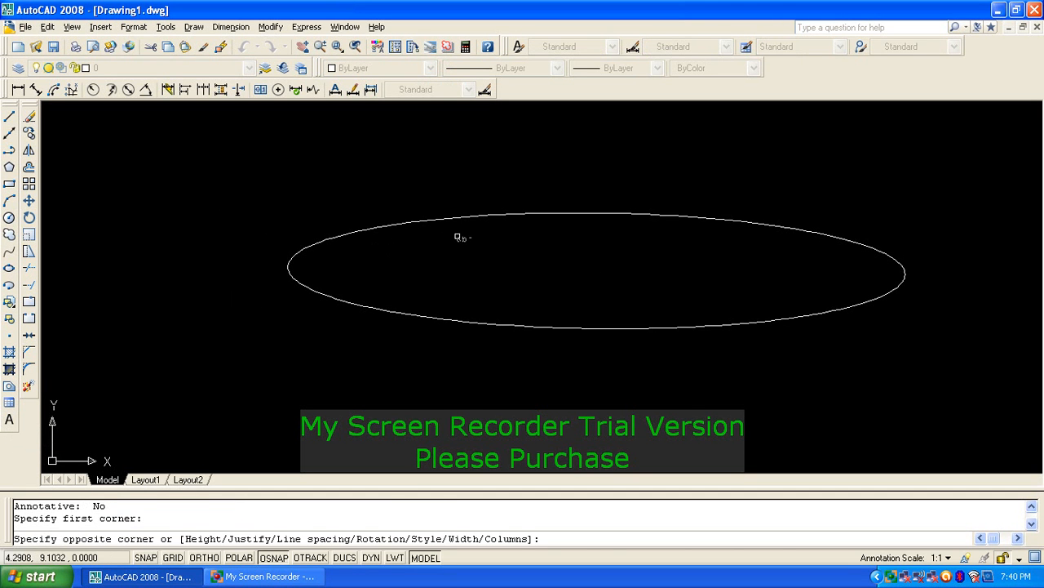
pyautogui.click(734, 295)
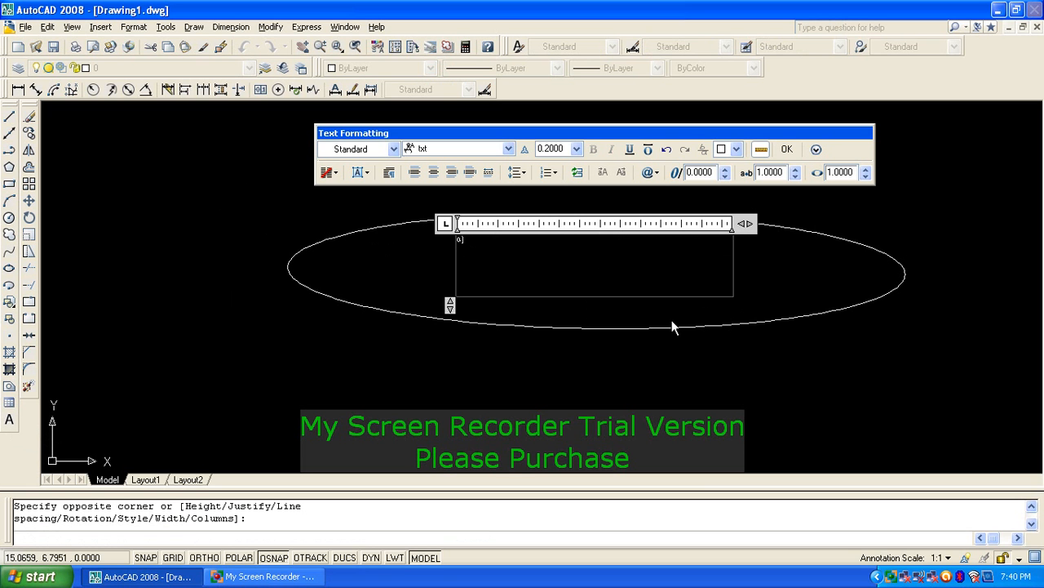
pyautogui.press('capslock')
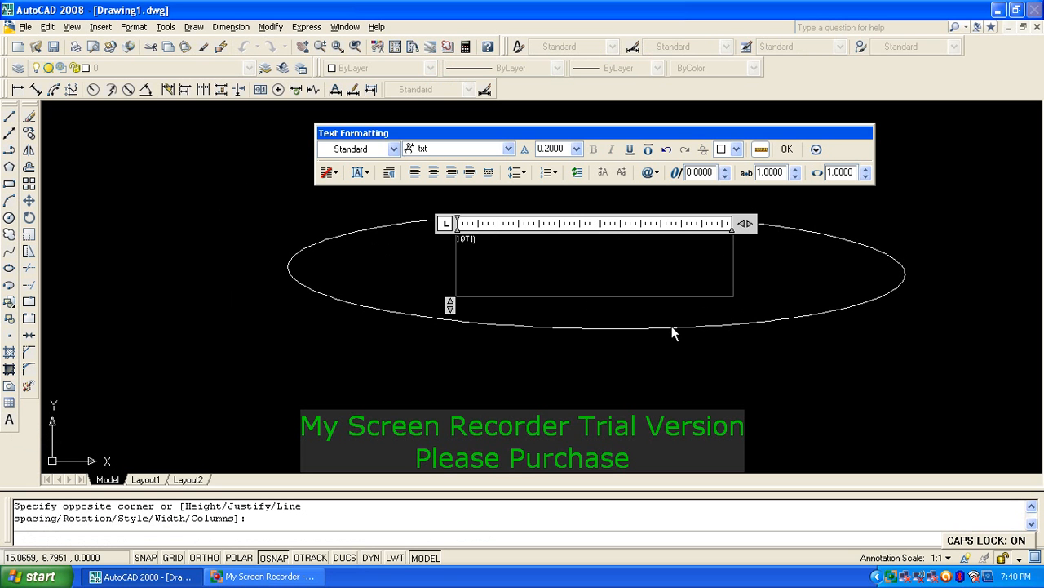
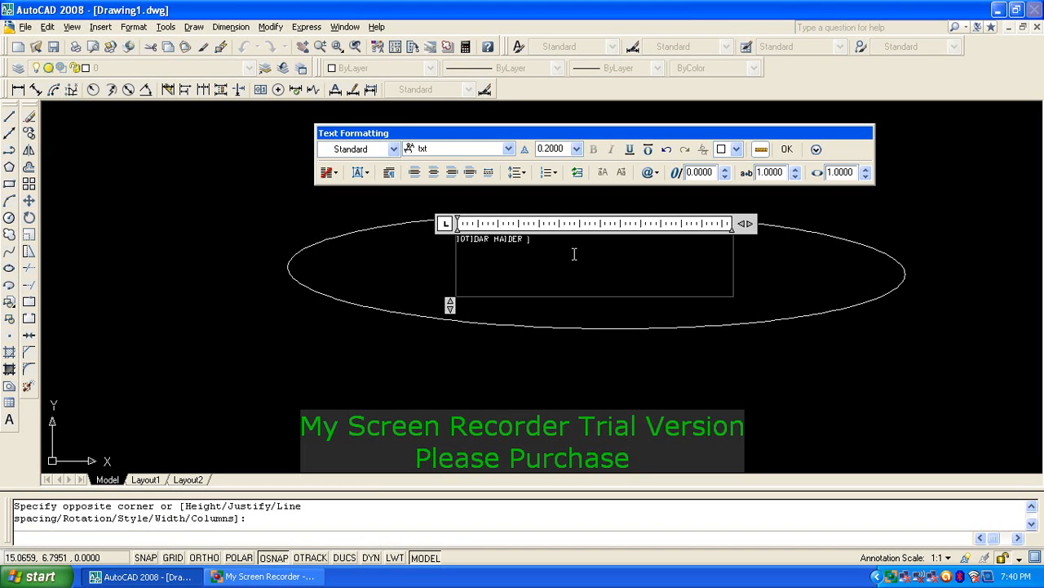
# Step: Set the name text to Times New Roman with height 1
pyautogui.moveTo(550, 243); pyautogui.dragTo(454, 239)
pyautogui.click(508, 148)
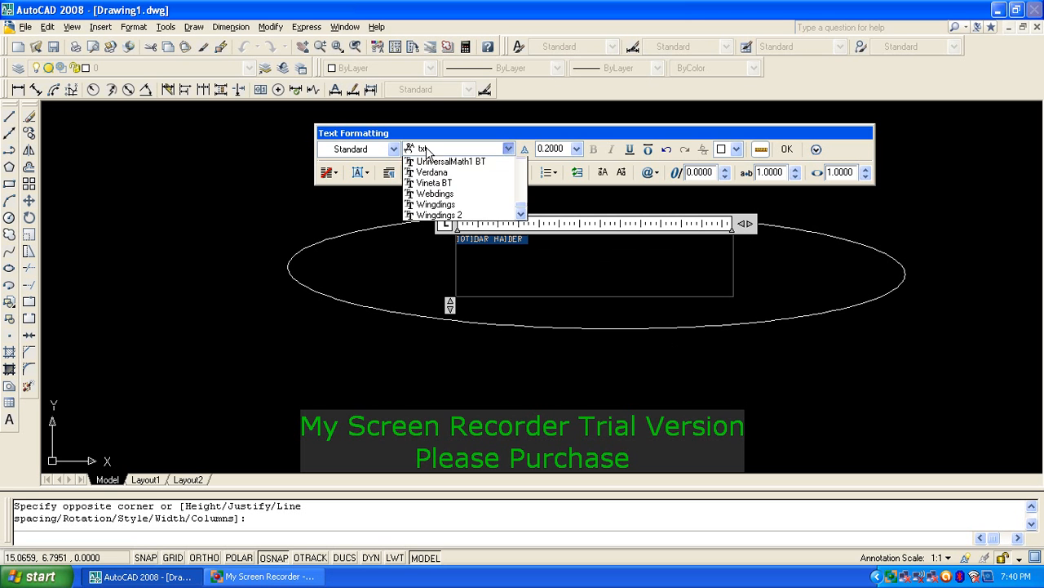
pyautogui.moveTo(524, 221); pyautogui.dragTo(526, 165)
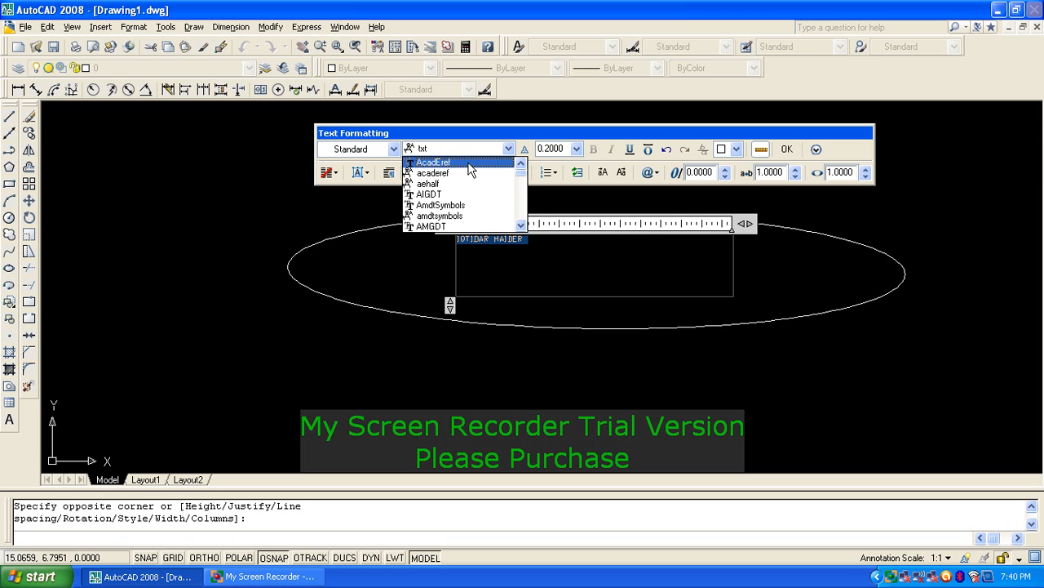
pyautogui.scroll(-1, 469, 169)
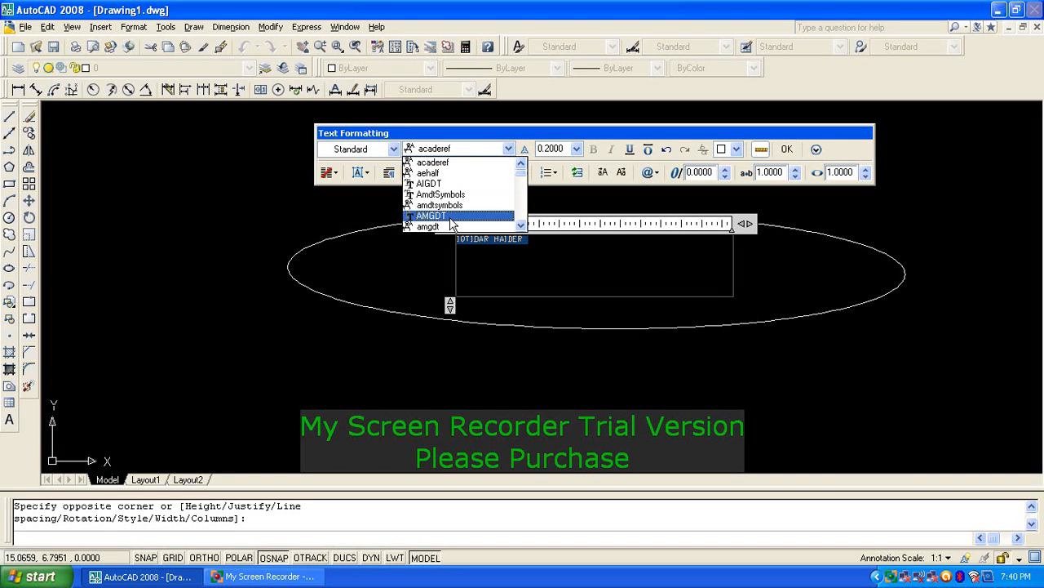
pyautogui.press('t')
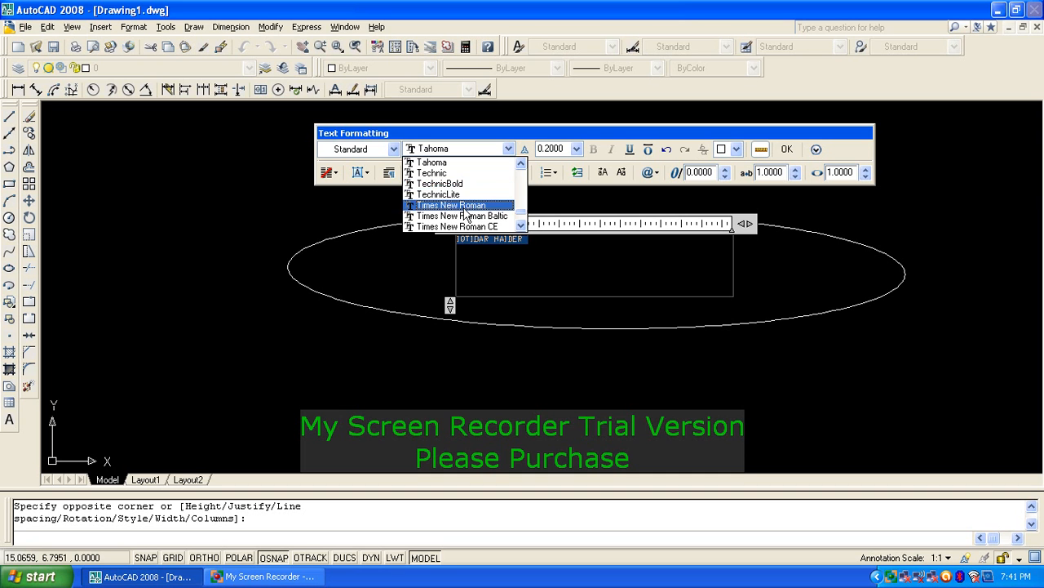
pyautogui.click(464, 207)
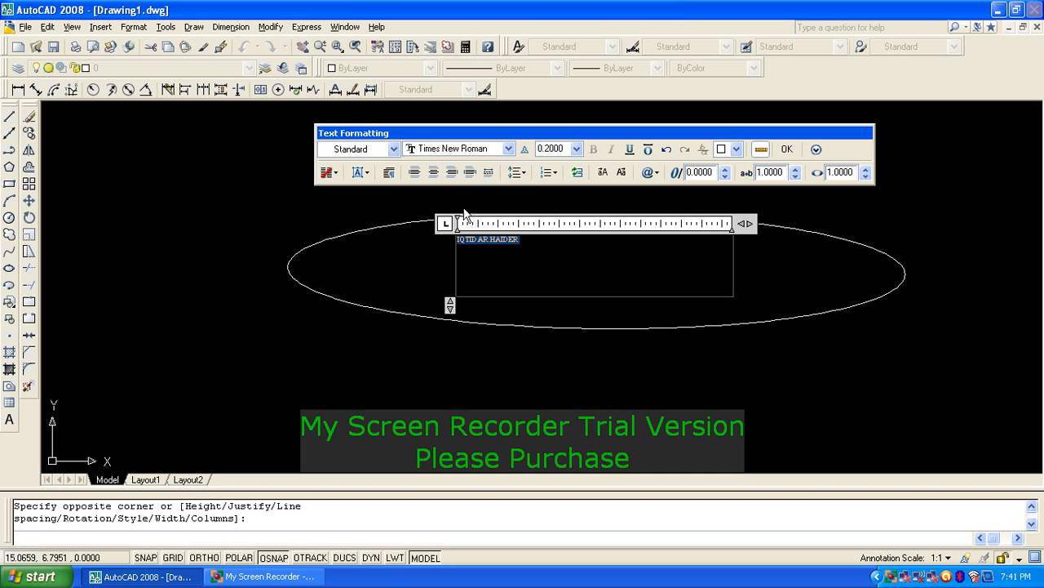
pyautogui.doubleClick(567, 149)
pyautogui.write('1')
pyautogui.click(786, 148)
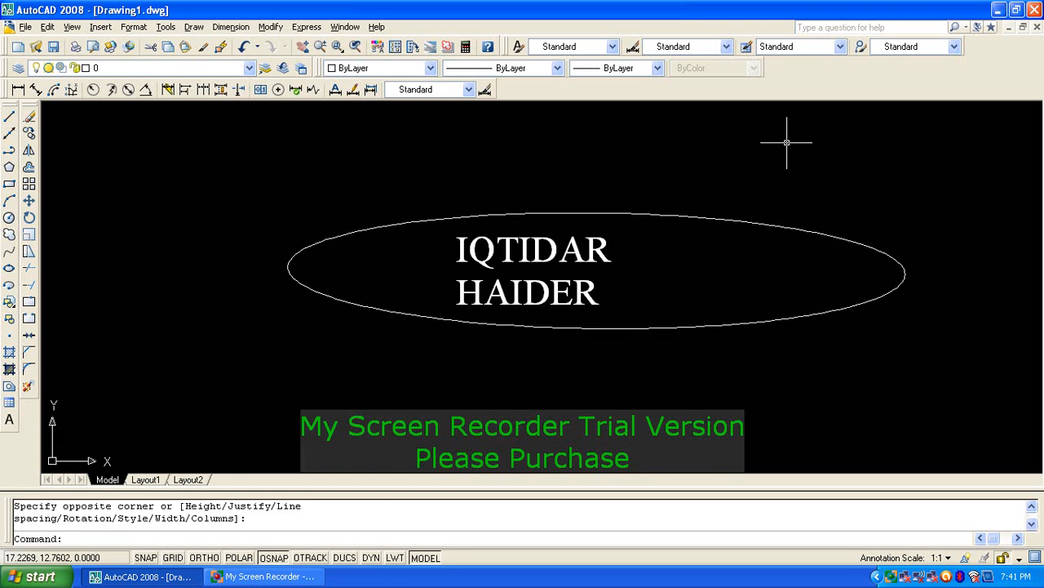
# Step: Widen the name text box so the name fits on one line
pyautogui.click(585, 249)
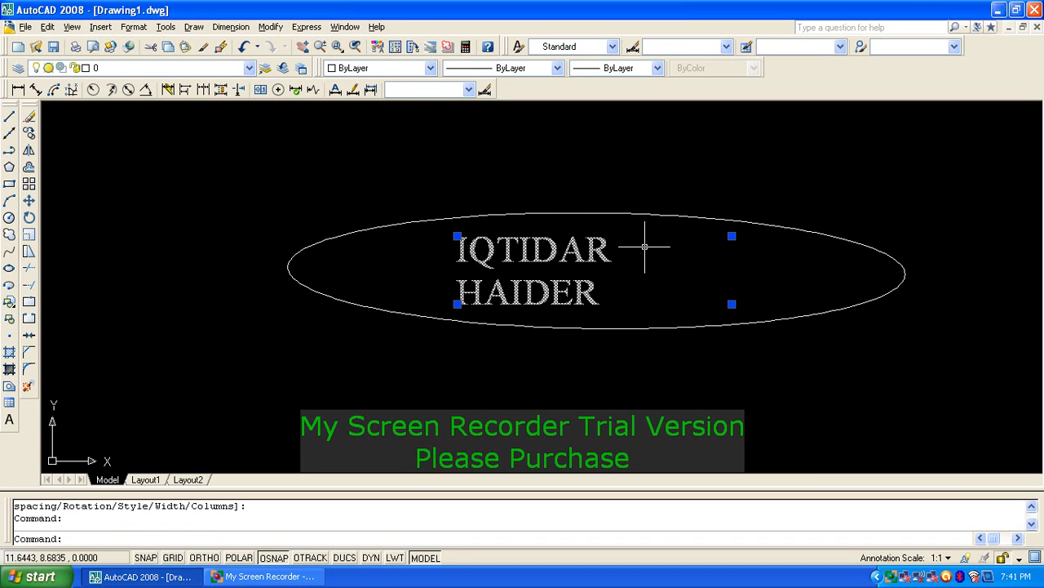
pyautogui.click(732, 236)
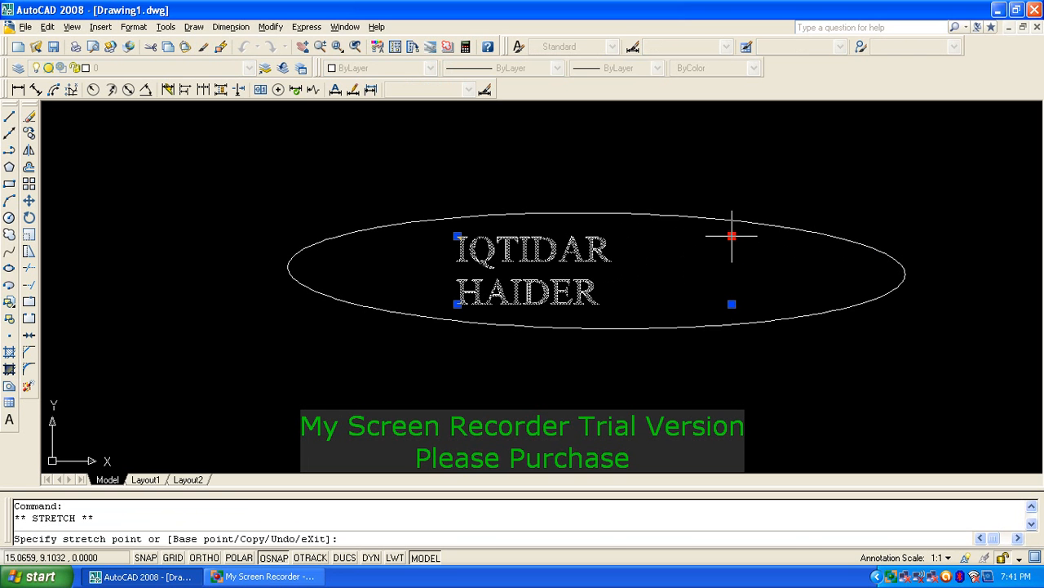
pyautogui.click(779, 238)
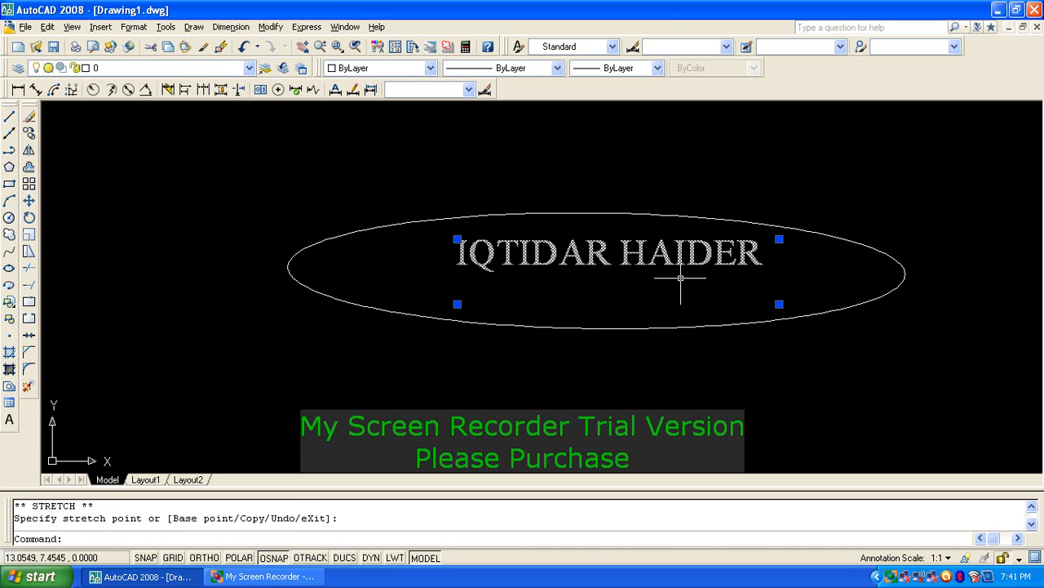
pyautogui.write('m')
pyautogui.press('Return')
# Step: Move the name text slightly down to centre it in the ellipse
pyautogui.click(628, 249)
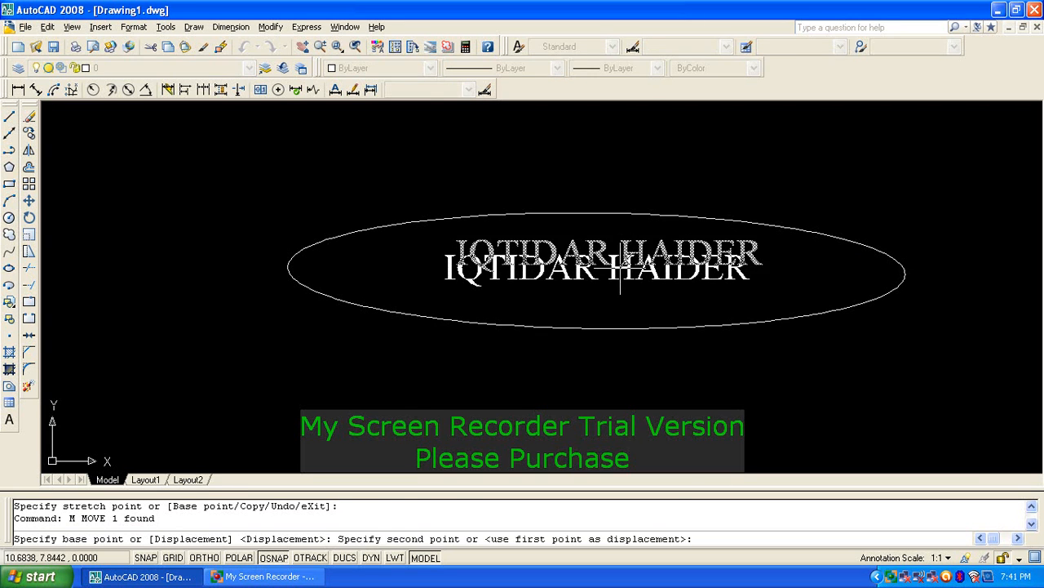
pyautogui.click(619, 269)
pyautogui.click(627, 290)
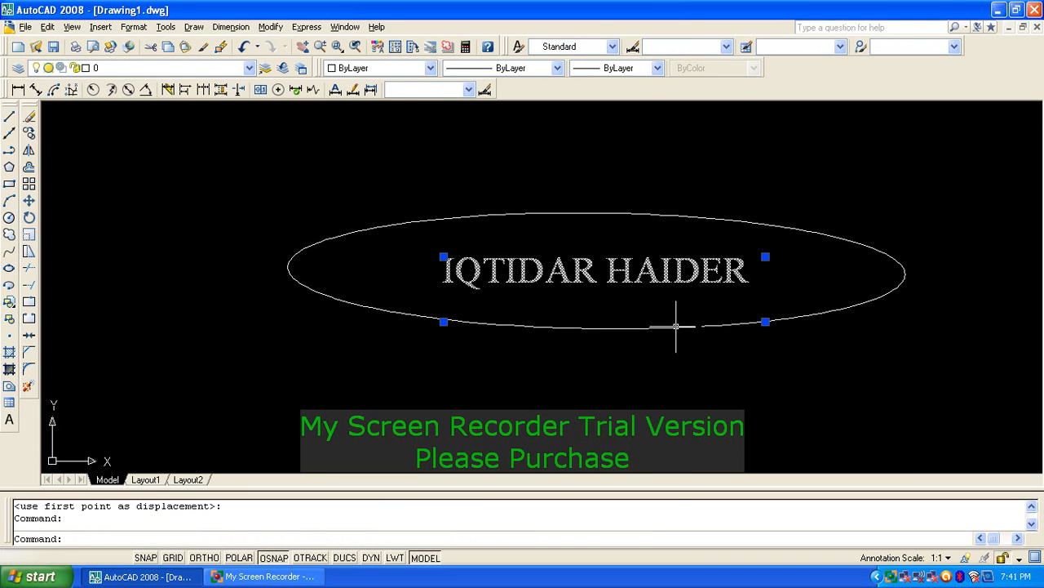
pyautogui.press('Escape')
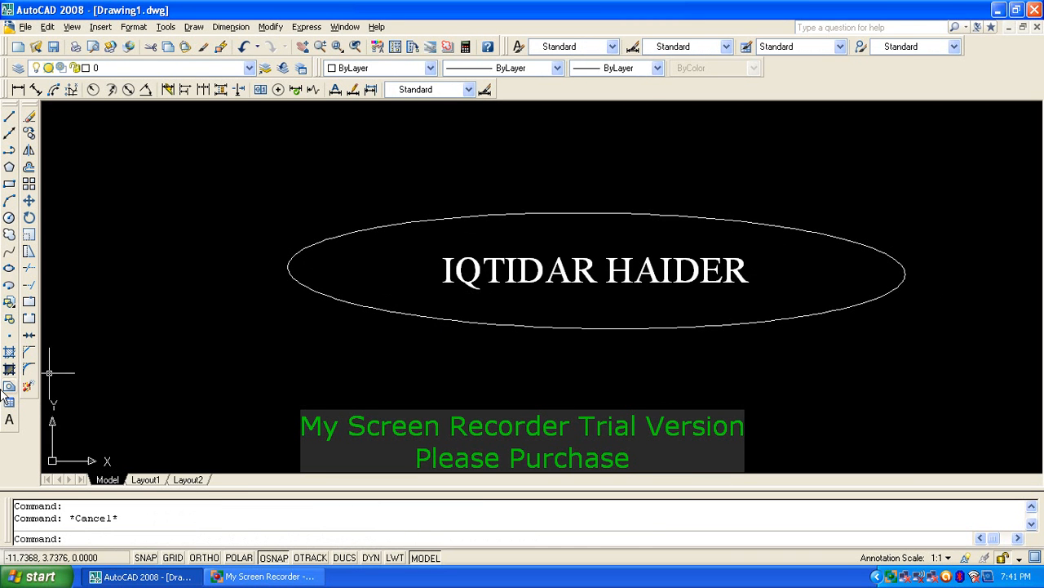
# Step: Erase the ellipse and name text with a crossing window
pyautogui.click(618, 199)
pyautogui.click(505, 362)
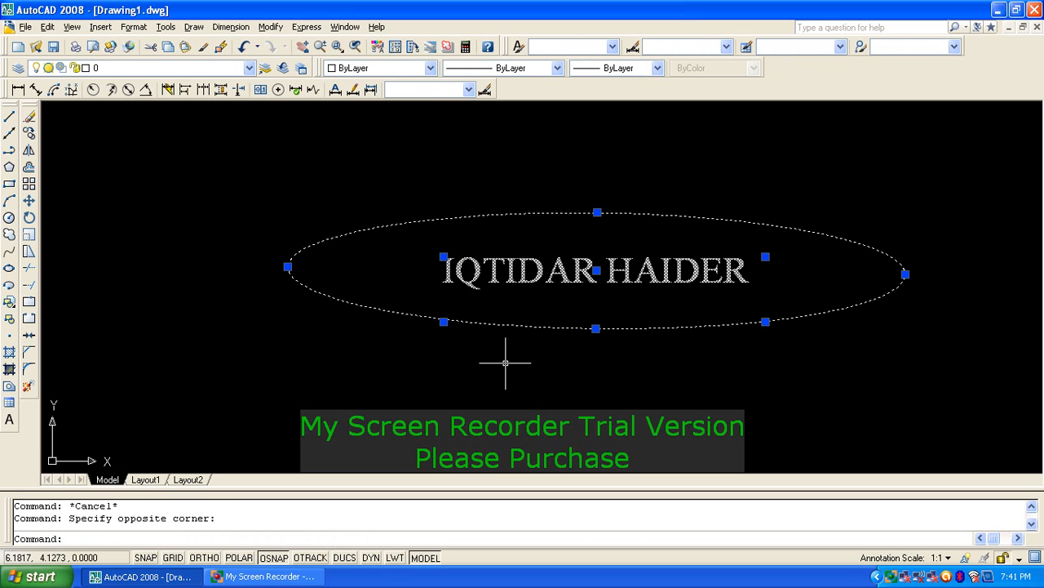
pyautogui.press('Escape')
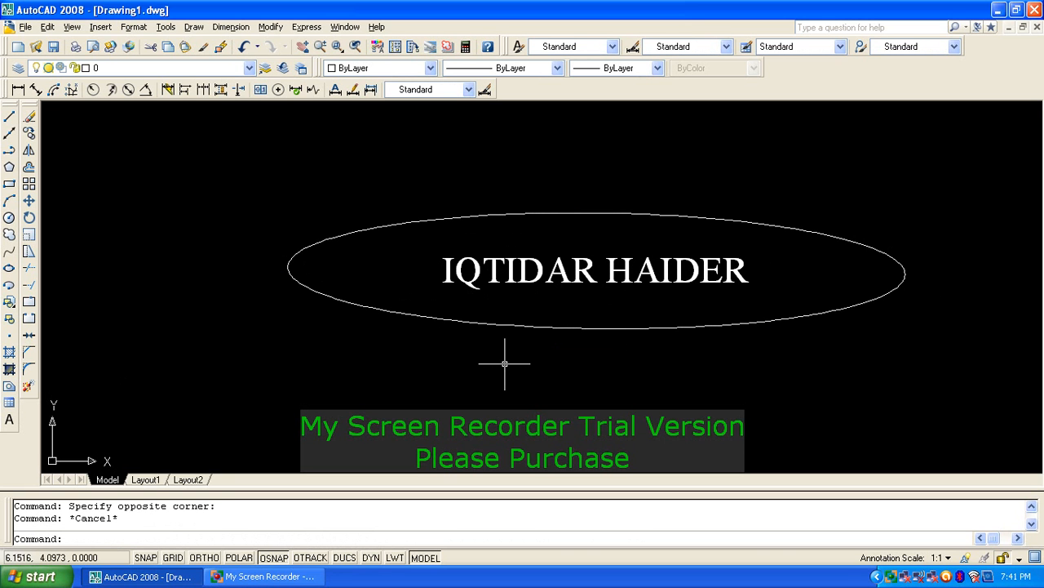
pyautogui.press('Escape')
pyautogui.write('e')
pyautogui.press('Return')
pyautogui.click(763, 398)
pyautogui.click(469, 185)
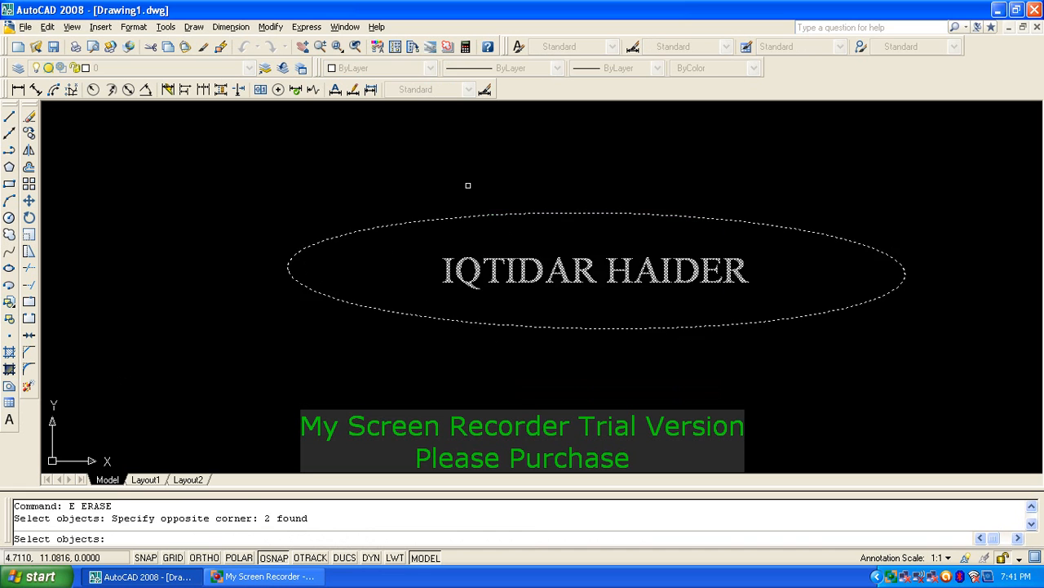
pyautogui.press('Return')
pyautogui.press('Escape')
pyautogui.press('Escape')
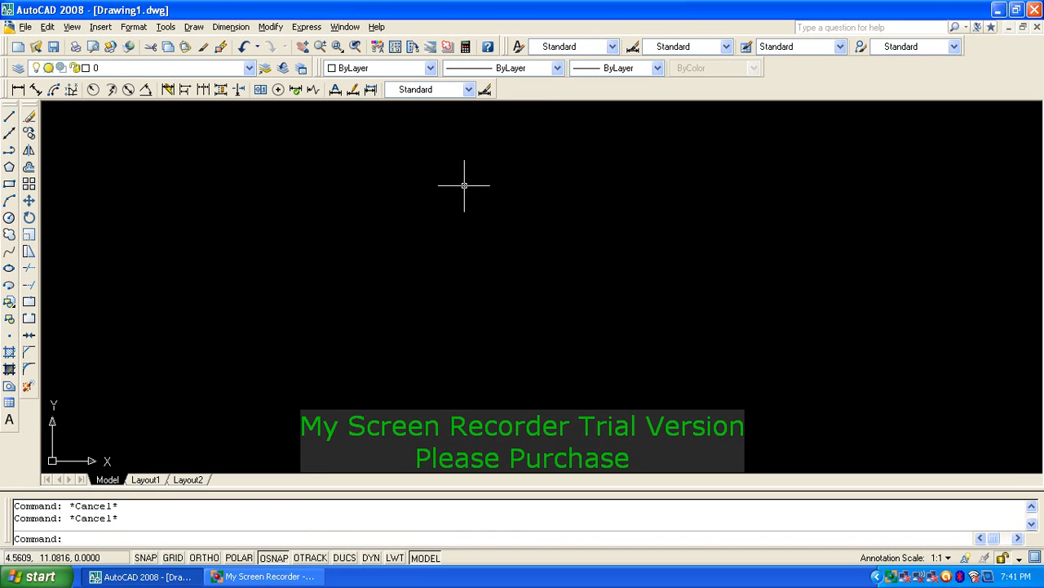
# Step: Draw a circle centred near the middle of the canvas
pyautogui.write('b')
pyautogui.press('Return')
pyautogui.press('Escape')
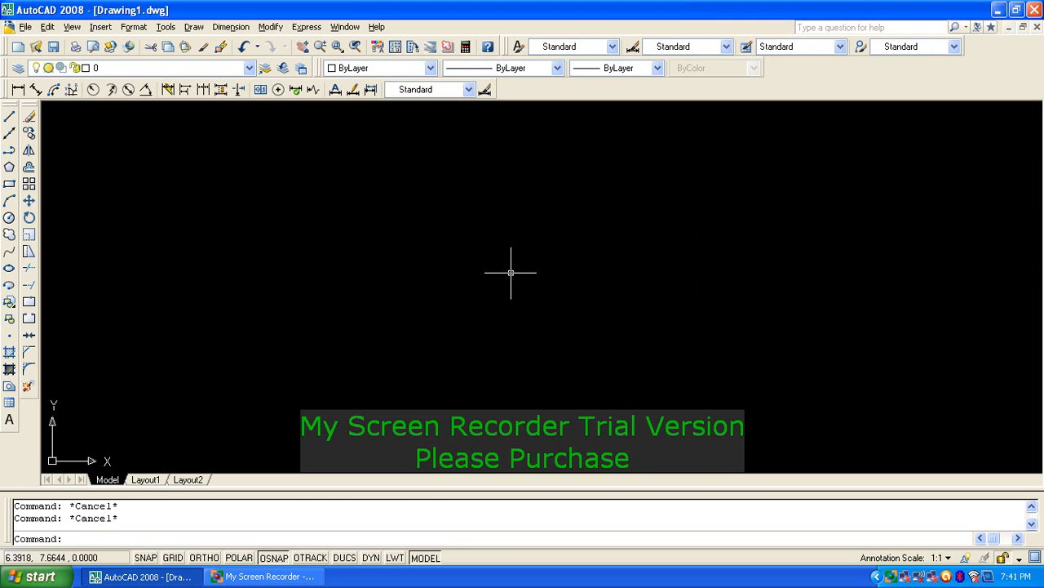
pyautogui.write('c')
pyautogui.press('Return')
pyautogui.click(495, 266)
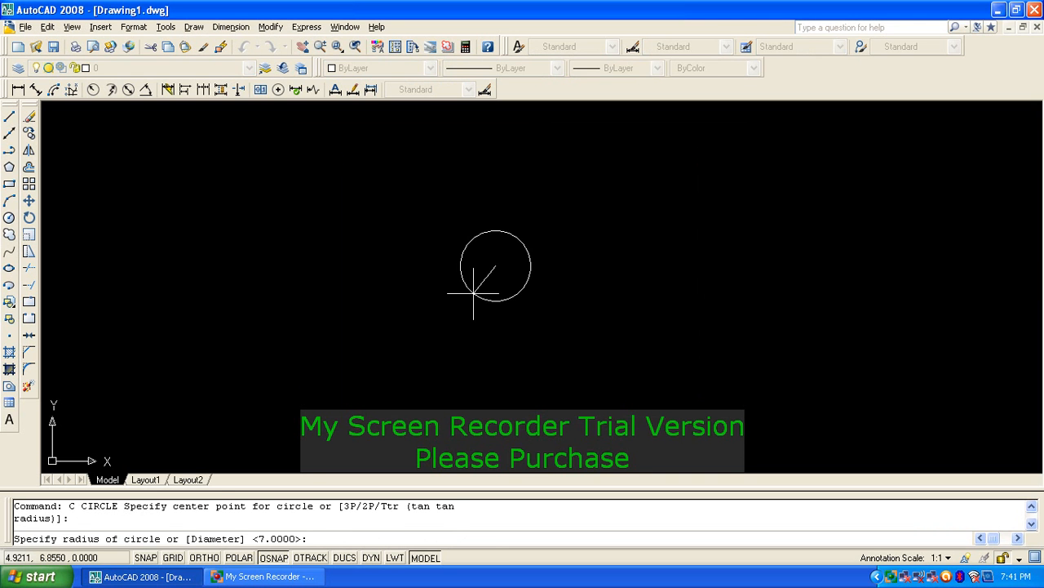
pyautogui.click(473, 293)
pyautogui.press('Escape')
pyautogui.press('Escape')
# Step: Draw a 6-sided polygon circumscribed about the circle, centred on its centre
pyautogui.press('Return')
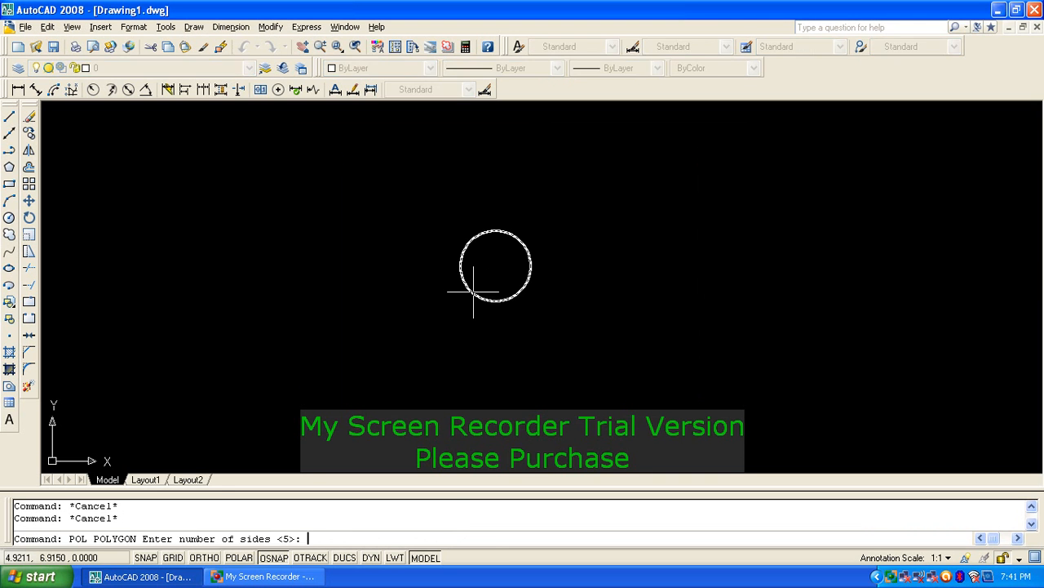
pyautogui.press('Return')
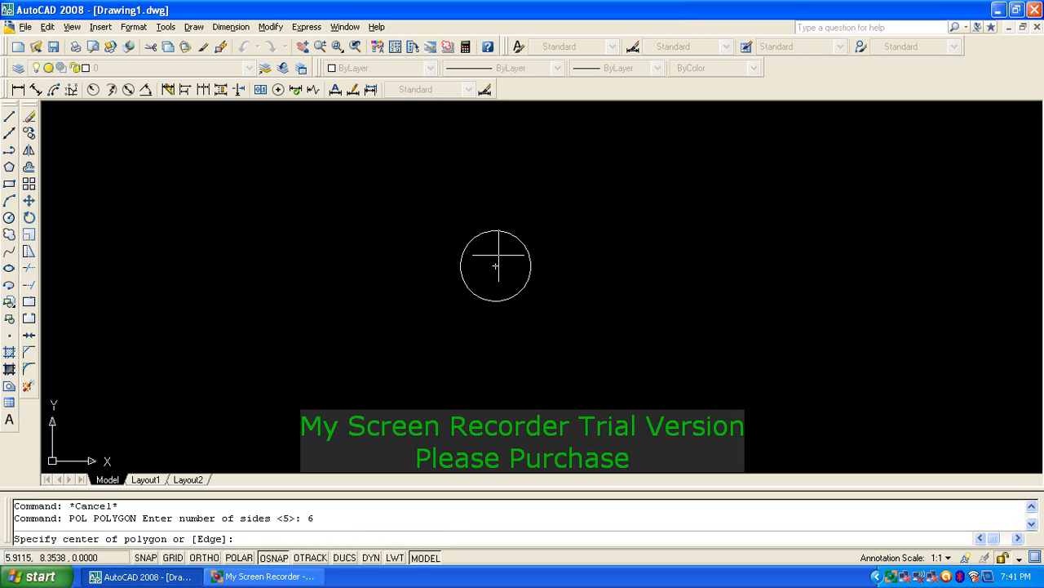
pyautogui.click(496, 265)
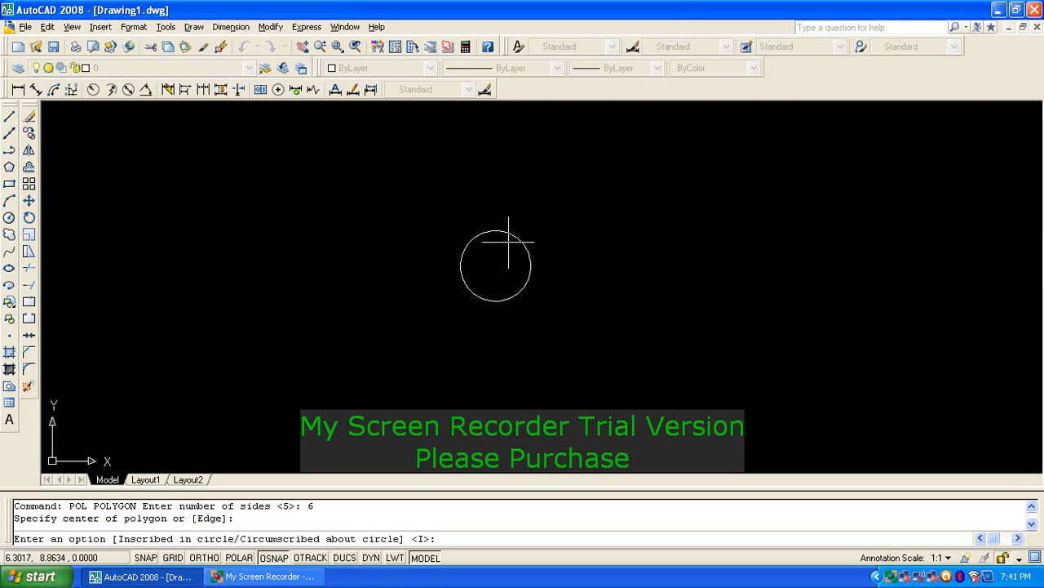
pyautogui.write('C')
pyautogui.press('Return')
pyautogui.click(490, 229)
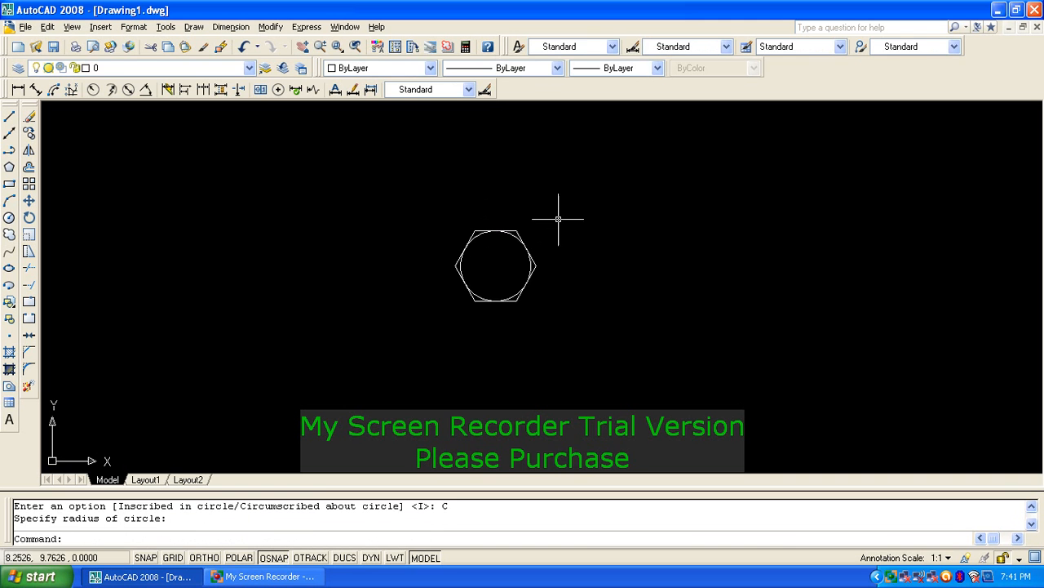
pyautogui.scroll(3, 550, 224)
pyautogui.press('Escape')
pyautogui.press('Escape')
# Step: Offset the circle inward and erase the original outer circle
pyautogui.scroll(4, 478, 263)
pyautogui.write('O')
pyautogui.press('Return')
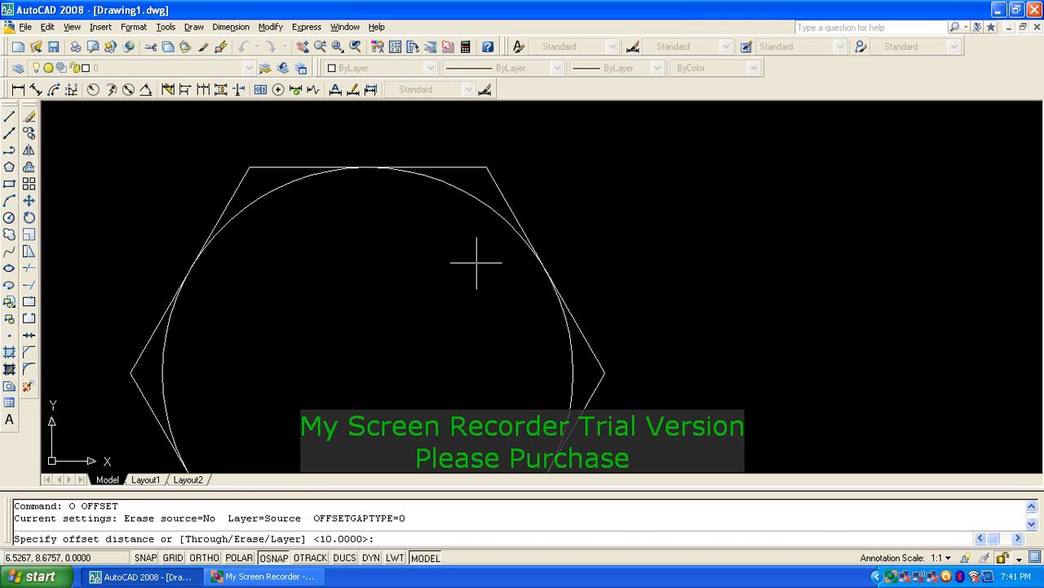
pyautogui.click(465, 214)
pyautogui.click(463, 216)
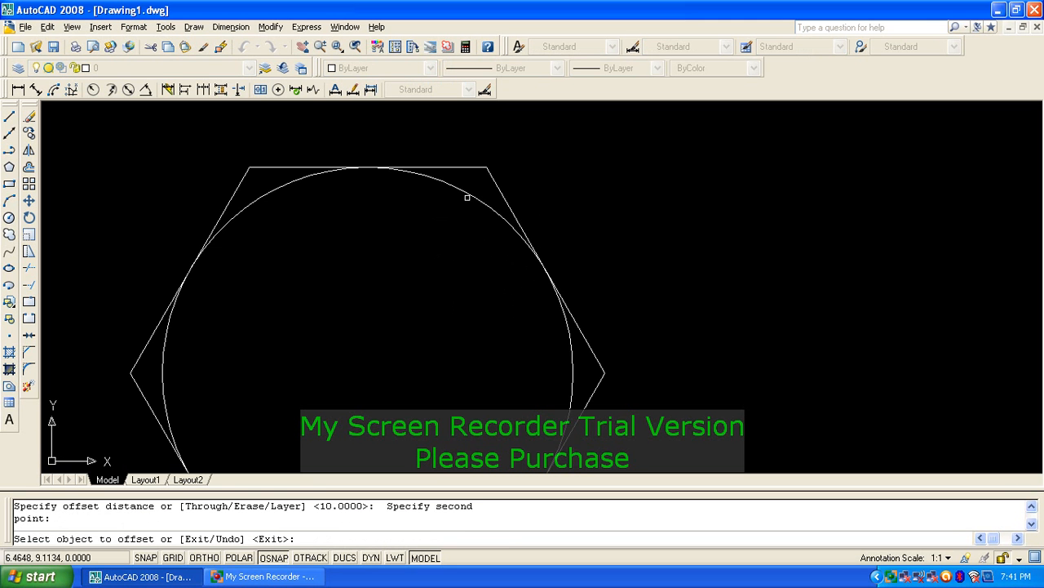
pyautogui.click(469, 198)
pyautogui.click(413, 253)
pyautogui.press('space')
pyautogui.click(471, 197)
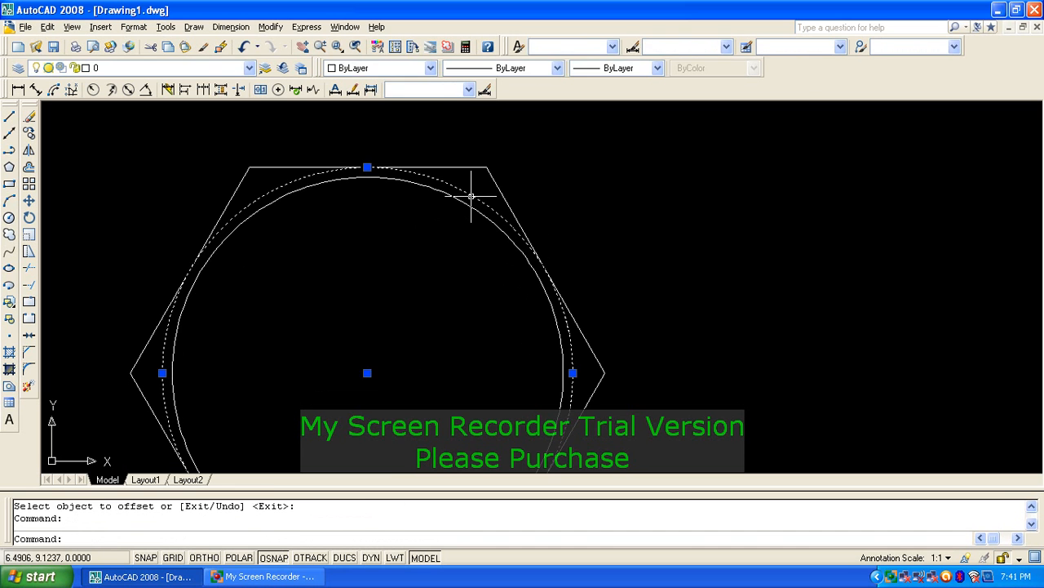
pyautogui.press('space')
pyautogui.press('Escape')
pyautogui.press('Escape')
pyautogui.write('E')
pyautogui.press('Return')
pyautogui.click(478, 198)
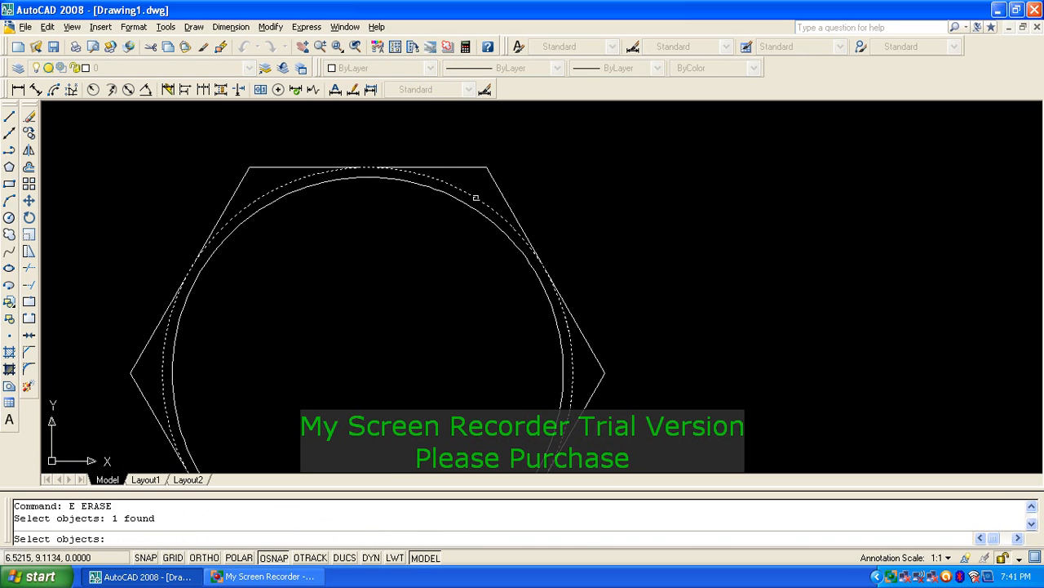
pyautogui.press('Return')
# Step: Centre the hexagon in the view and window-select it with its circle
pyautogui.scroll(-5, 478, 198)
pyautogui.moveTo(502, 286); pyautogui.dragTo(526, 321, button='middle')
pyautogui.scroll(4, 506, 305)
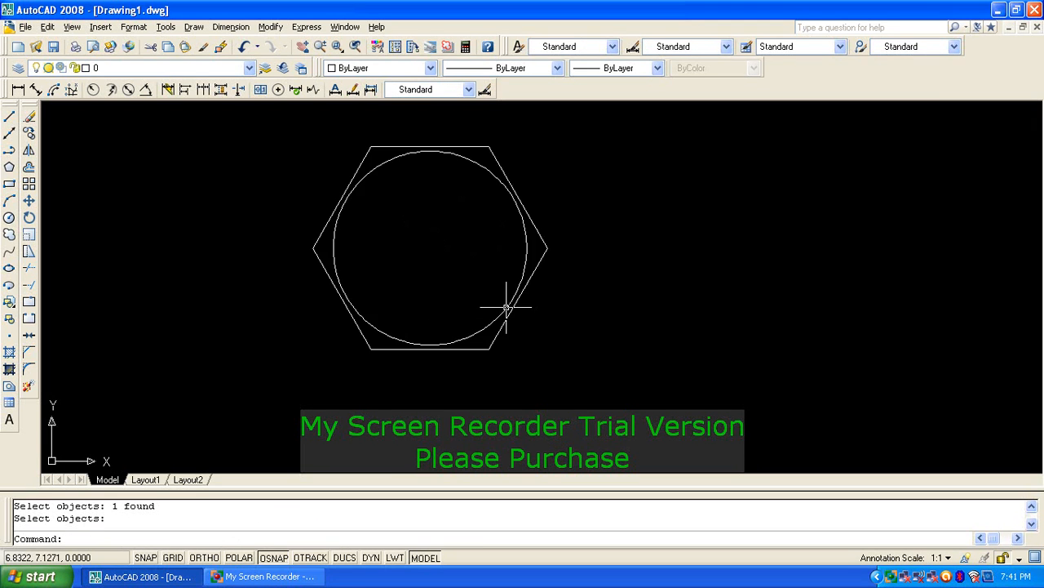
pyautogui.press('Escape')
pyautogui.moveTo(448, 255); pyautogui.dragTo(481, 284, button='middle')
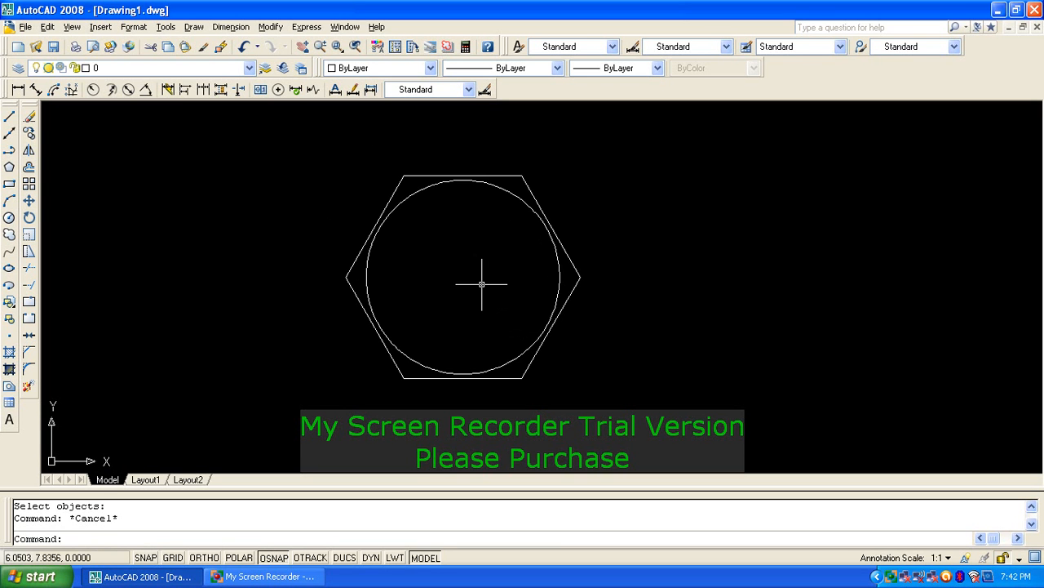
pyautogui.click(586, 194)
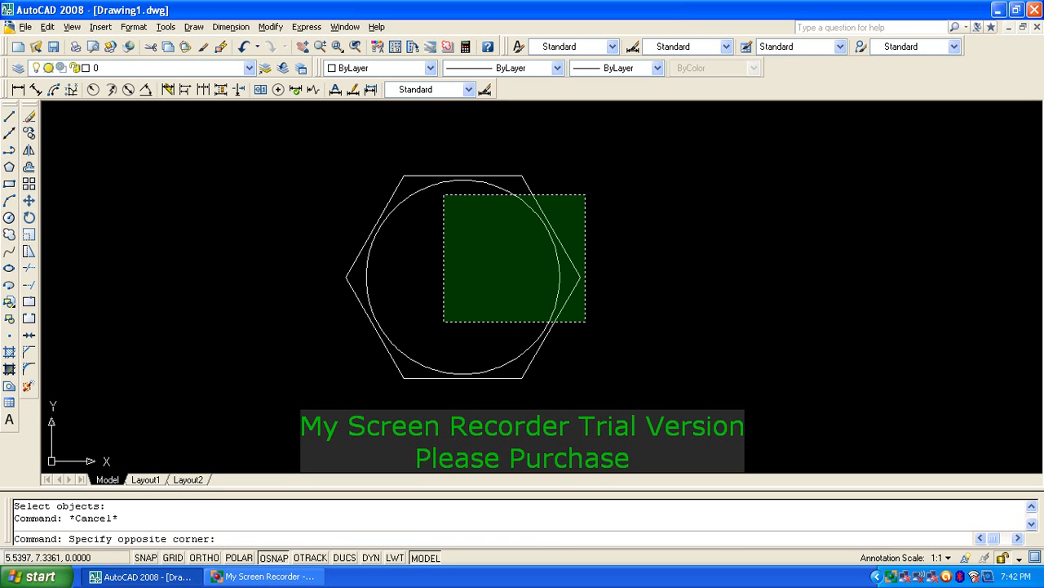
pyautogui.click(394, 356)
pyautogui.press('Escape')
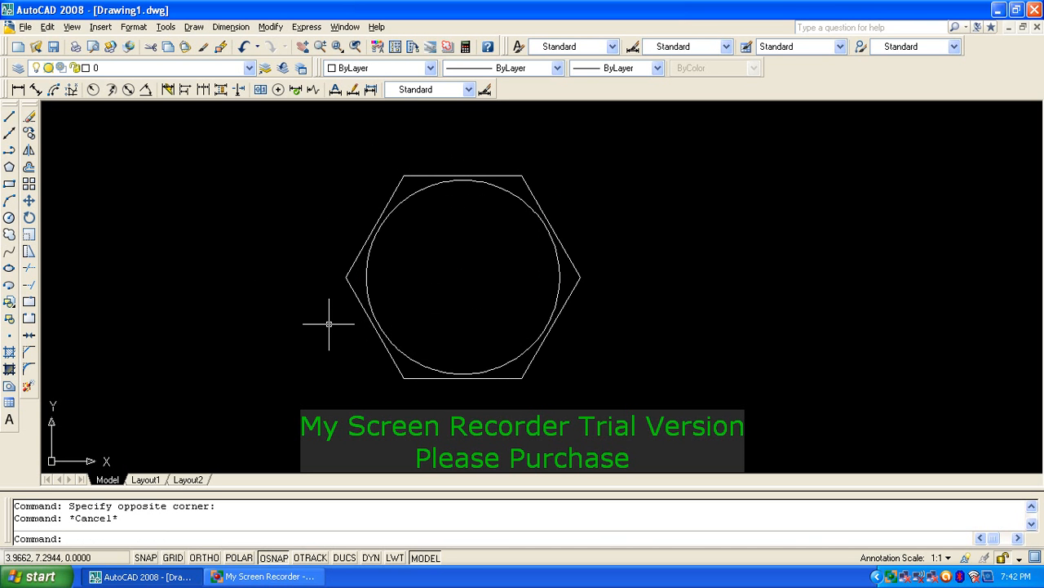
pyautogui.press('Escape')
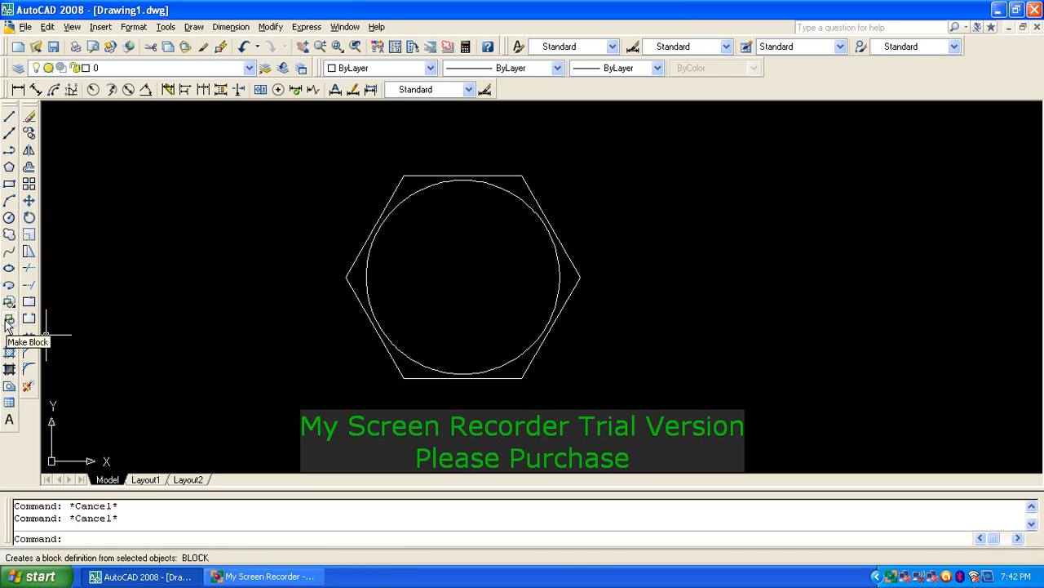
# Step: Define block BOLTTOP 3 from the hexagon and inner circle, base point at their centre
pyautogui.write('B')
pyautogui.press('Return')
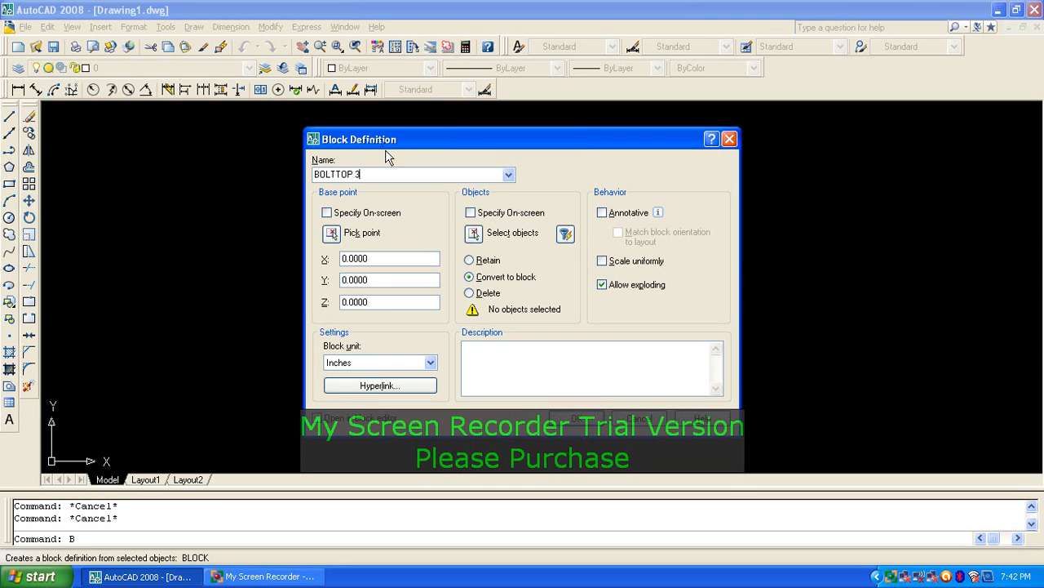
pyautogui.click(473, 234)
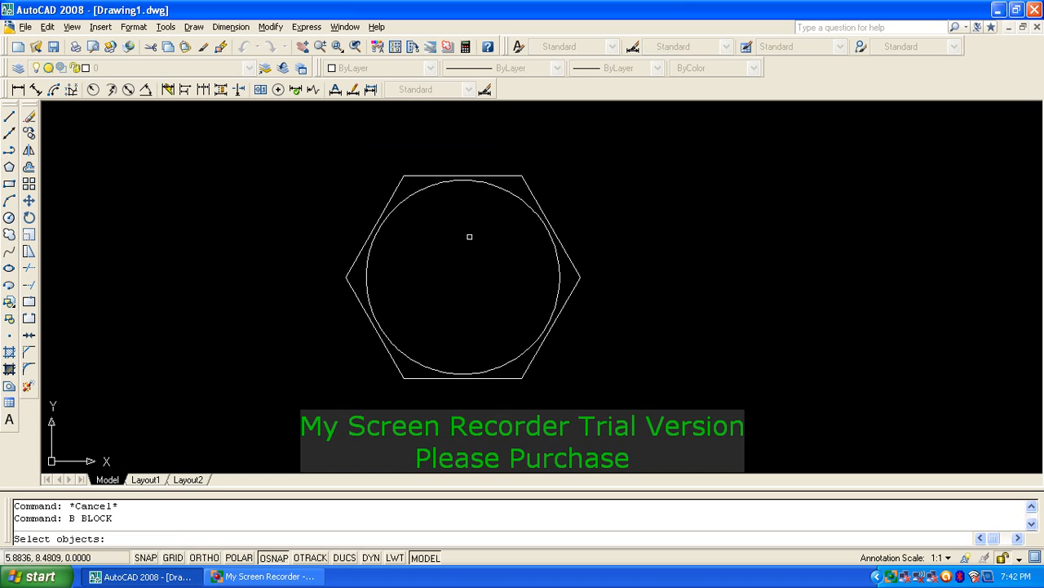
pyautogui.click(279, 158)
pyautogui.click(703, 431)
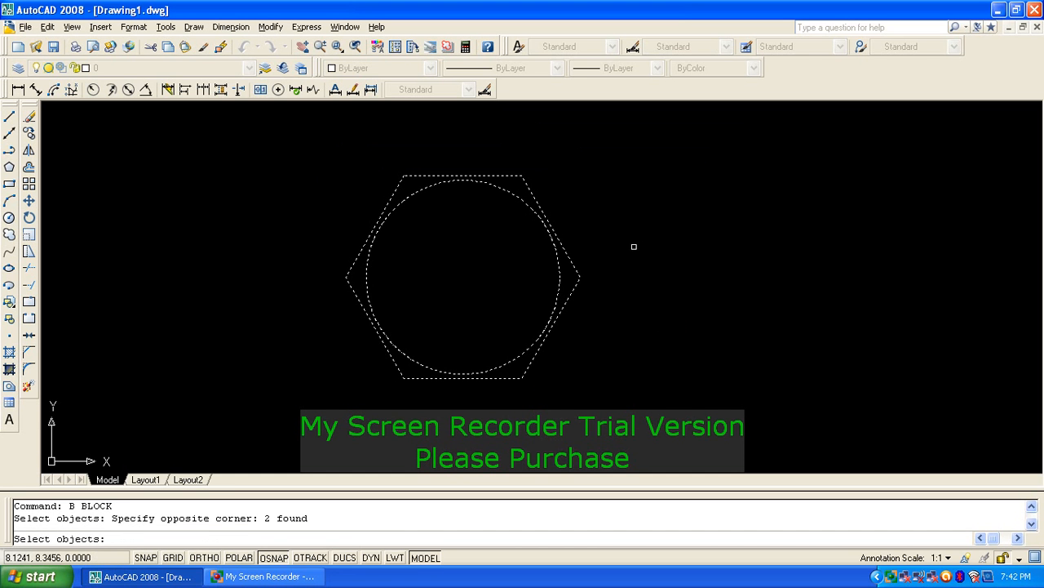
pyautogui.press('Return')
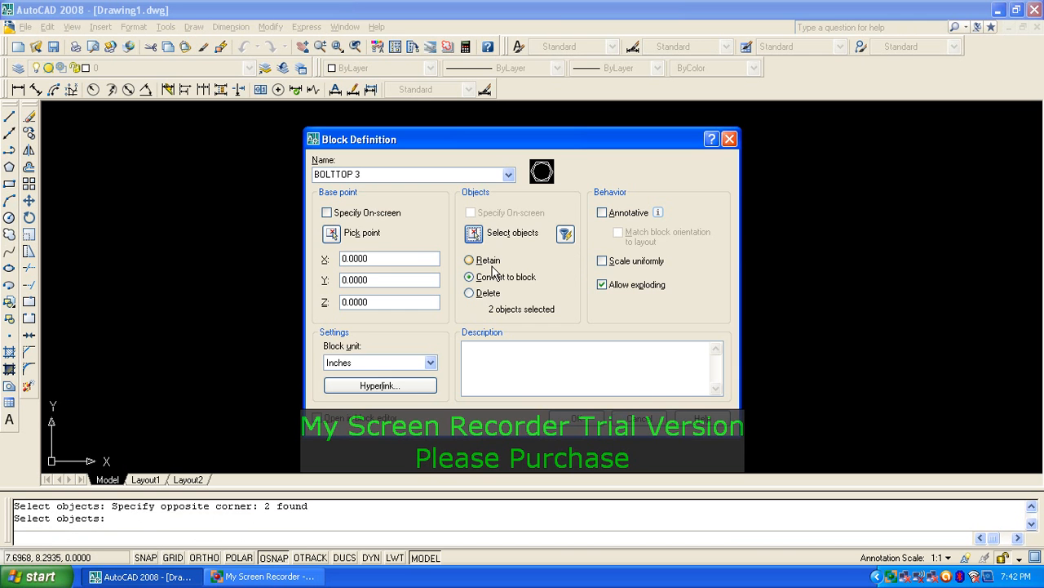
pyautogui.click(331, 234)
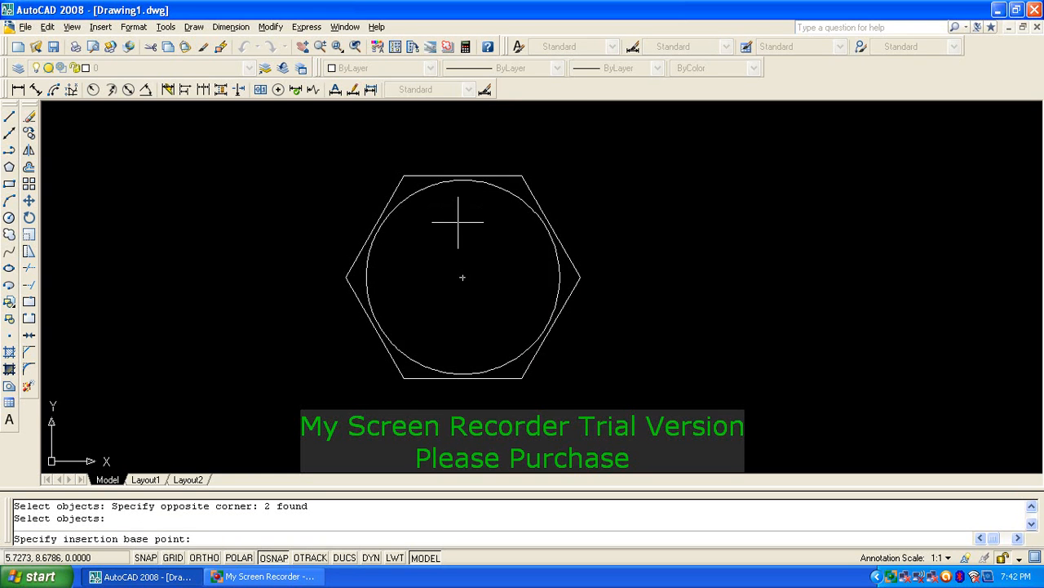
pyautogui.click(462, 277)
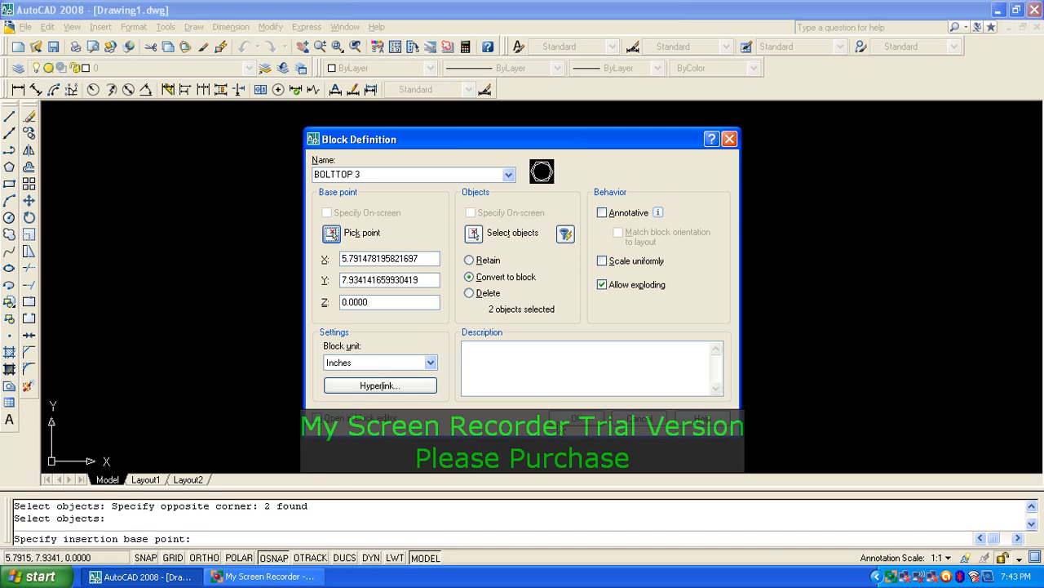
pyautogui.click(574, 418)
pyautogui.click(563, 251)
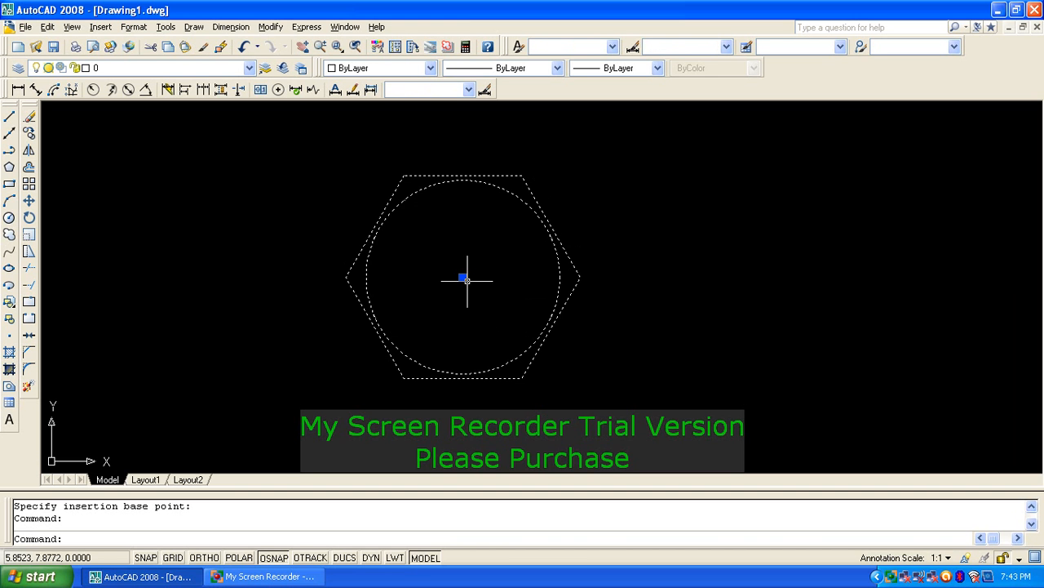
# Step: Draw a long, narrow rectangle in open space beside the hexagon block
pyautogui.press('Escape')
pyautogui.press('Escape')
pyautogui.scroll(-5, 505, 260)
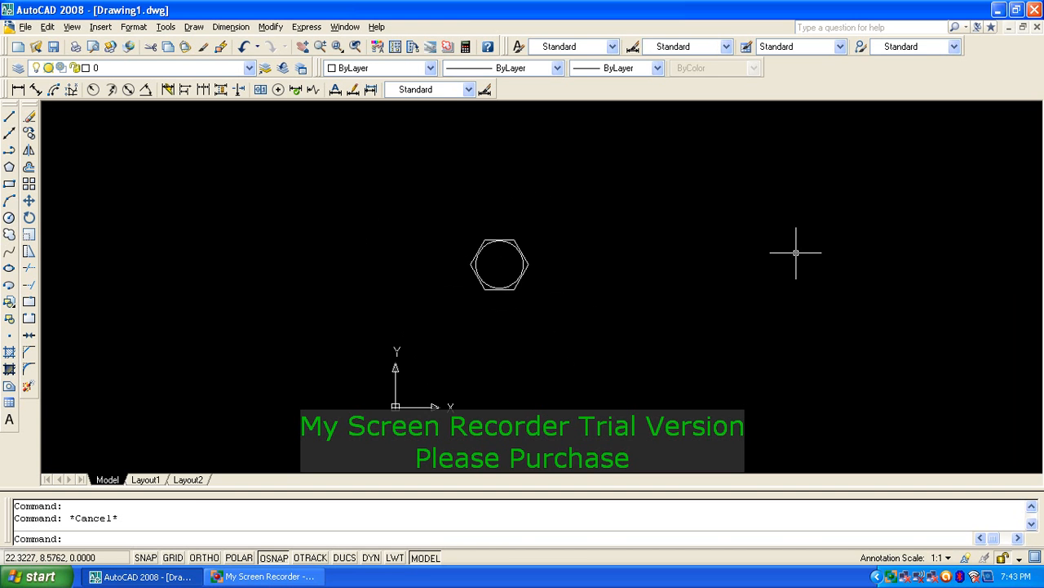
pyautogui.moveTo(797, 252); pyautogui.dragTo(341, 231, button='middle')
pyautogui.write('REC')
pyautogui.press('Return')
pyautogui.click(546, 219)
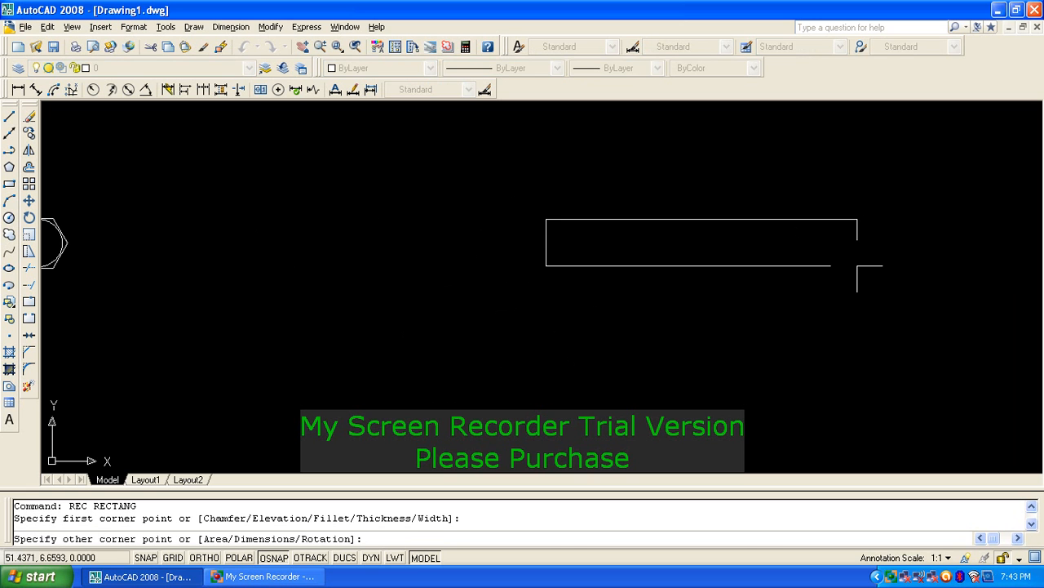
pyautogui.click(975, 251)
# Step: Zoom a window around the rectangle so it spans the drawing width
pyautogui.press('Escape')
pyautogui.press('Escape')
pyautogui.write('z')
pyautogui.press('Return')
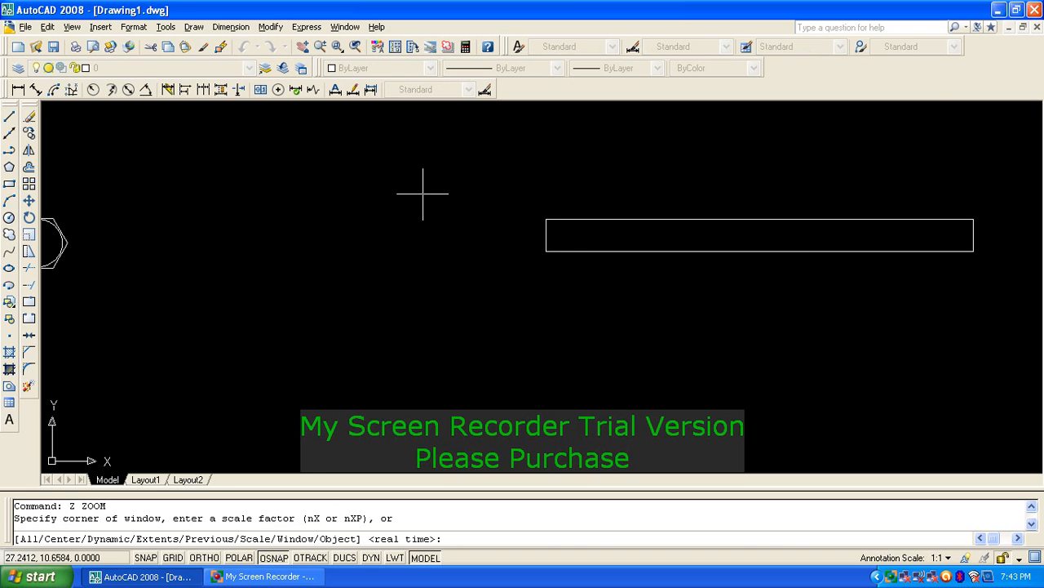
pyautogui.click(540, 198)
pyautogui.click(990, 274)
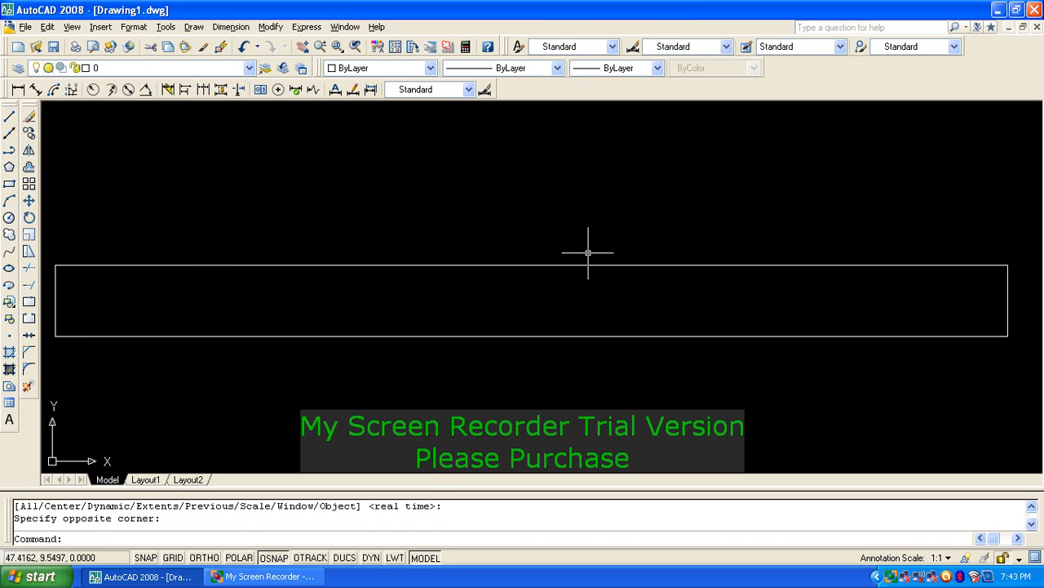
# Step: Insert two BOLTTOP 3 blocks, one at the bar's right end and one left of it
pyautogui.click(10, 308)
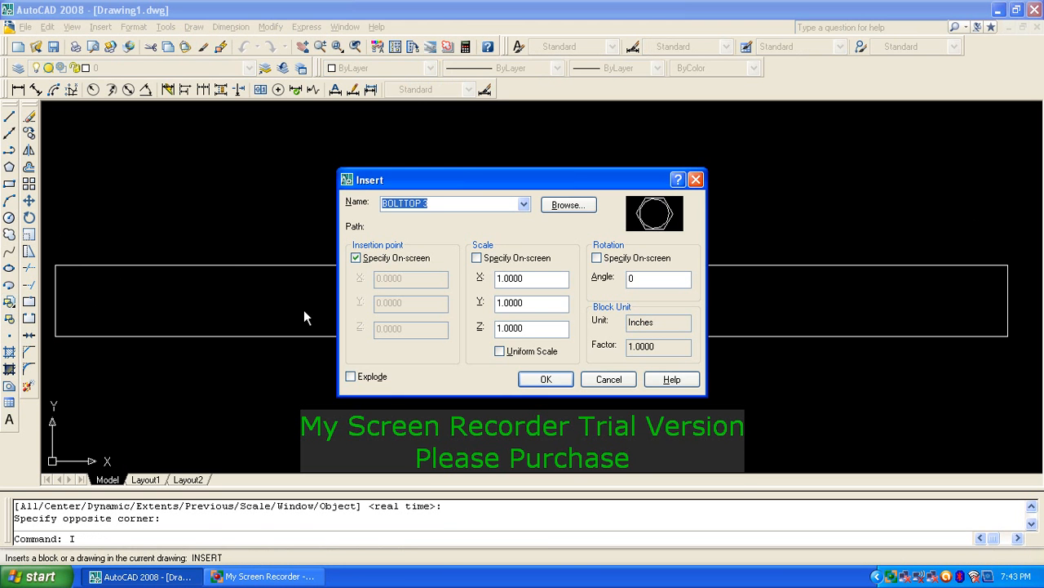
pyautogui.click(525, 205)
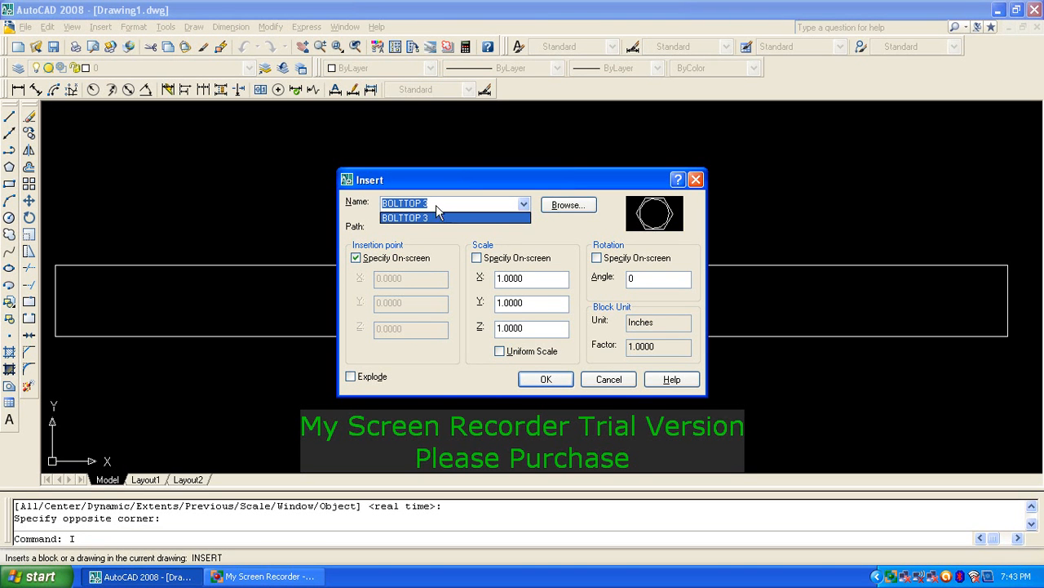
pyautogui.click(436, 205)
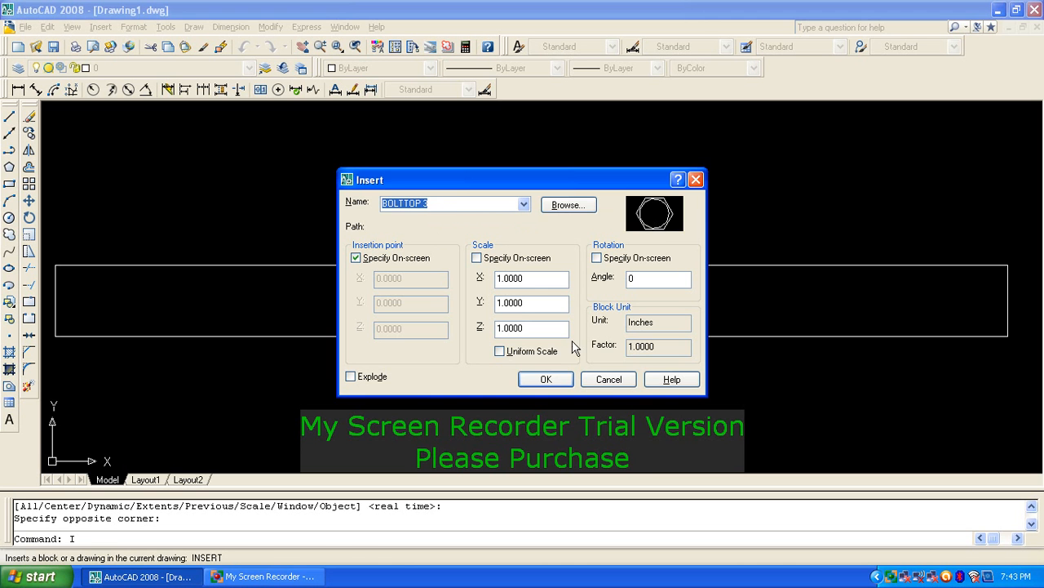
pyautogui.click(545, 378)
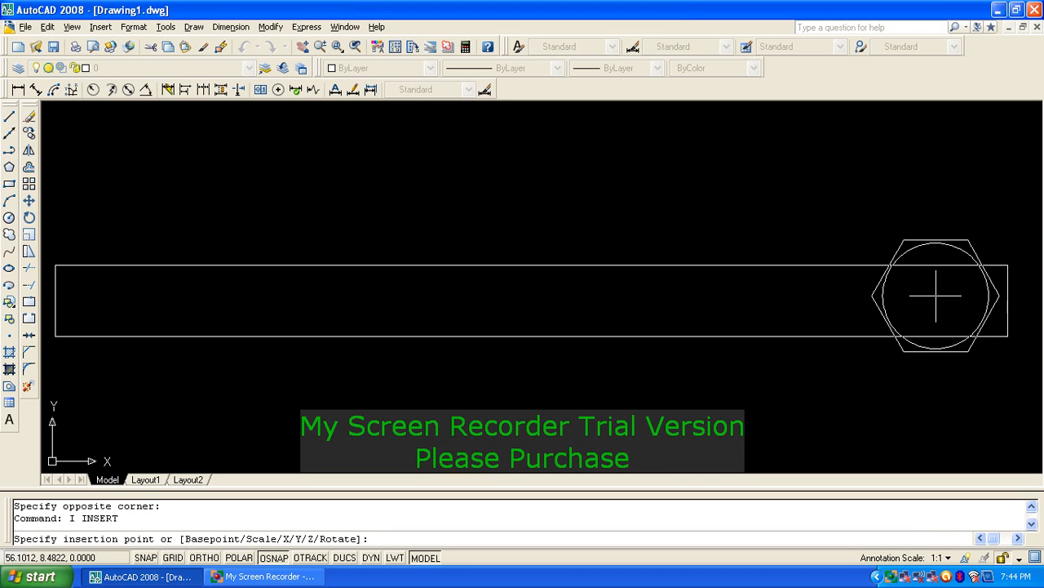
pyautogui.click(936, 295)
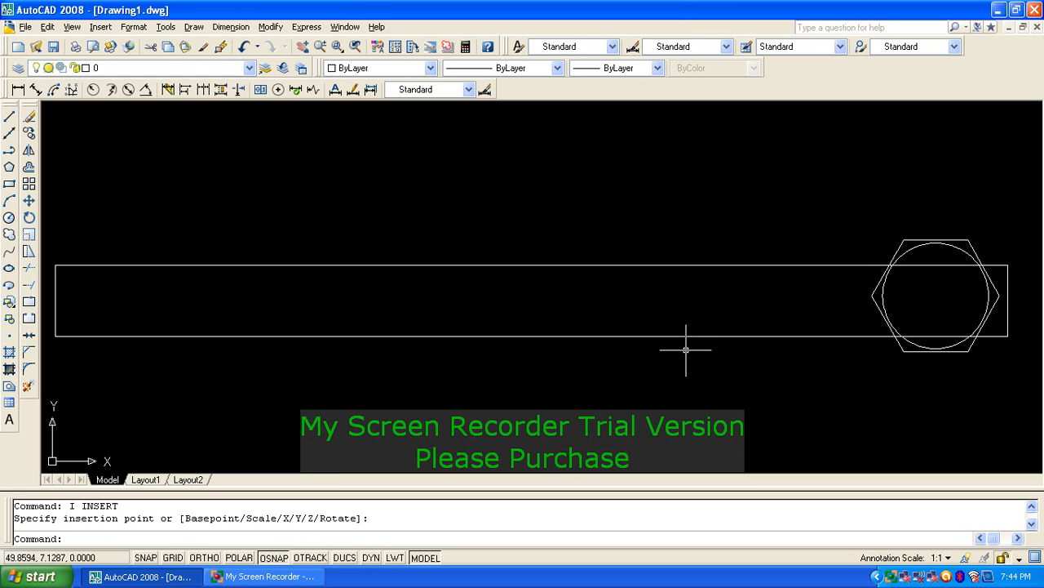
pyautogui.press('Return')
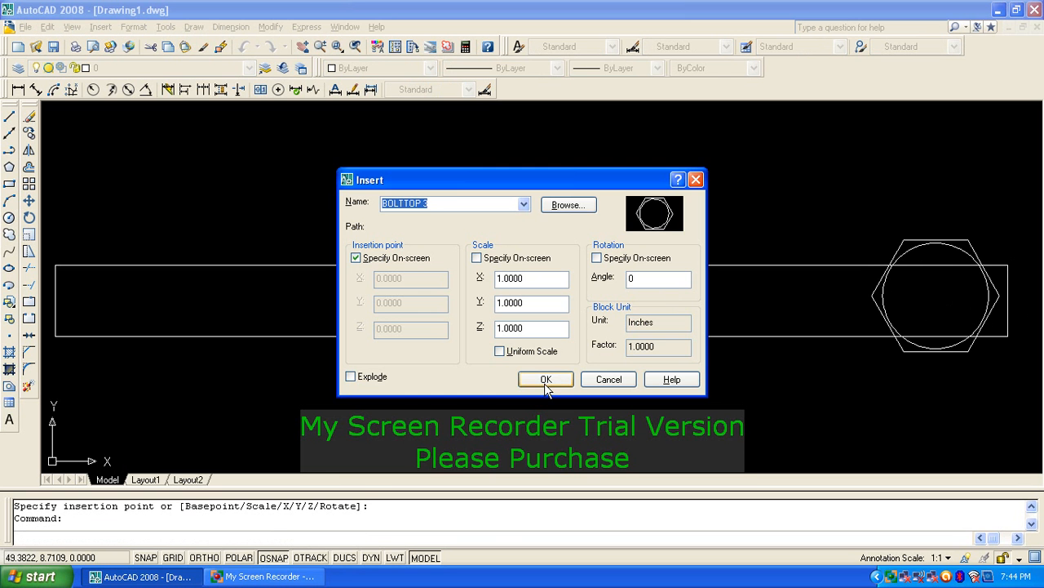
pyautogui.click(544, 382)
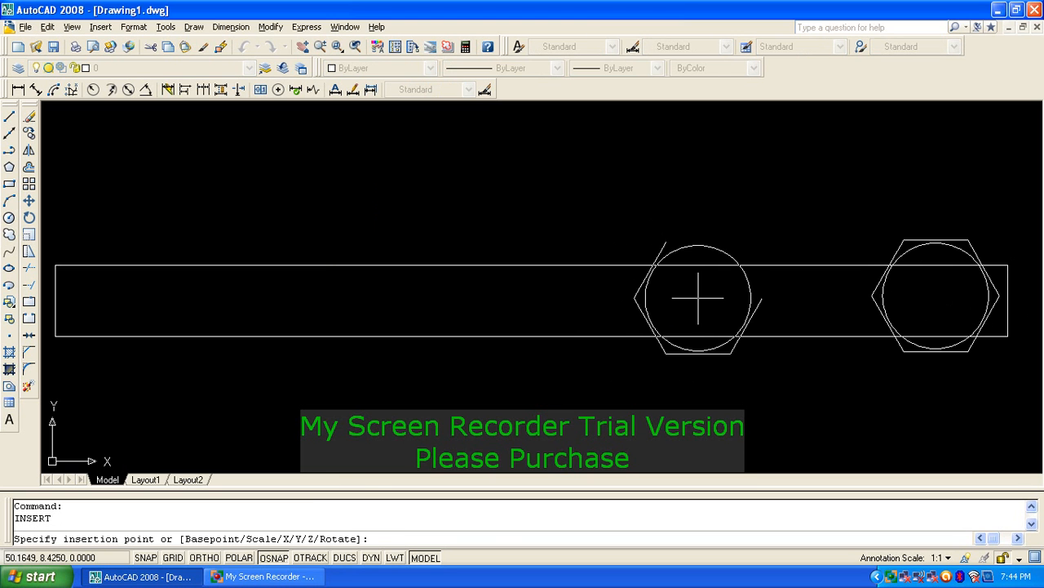
pyautogui.click(698, 297)
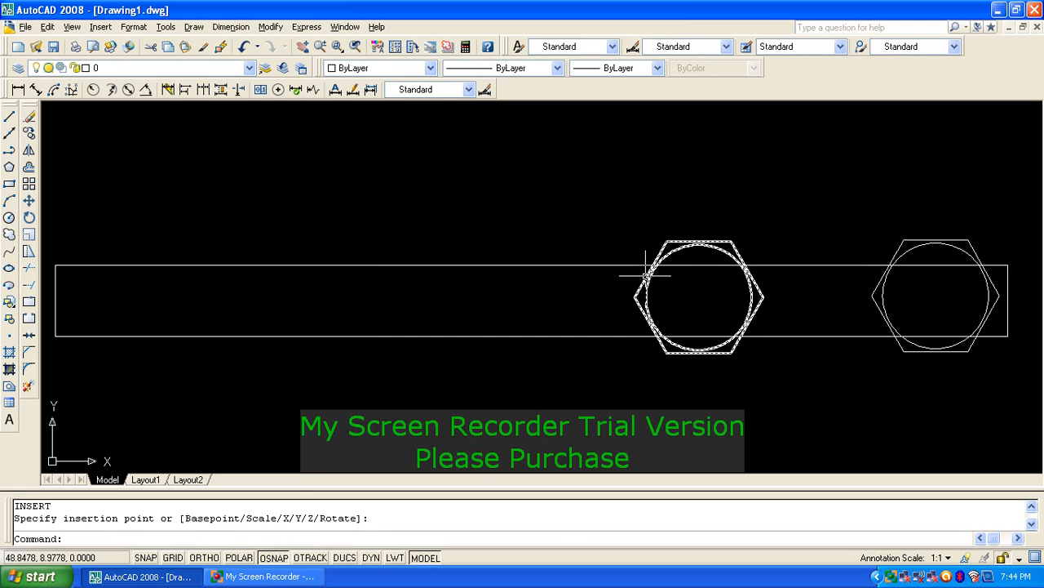
# Step: Pan over to the right bolt head, select it, then cancel the selection
pyautogui.scroll(-6, 646, 274)
pyautogui.scroll(-3, 646, 274)
pyautogui.moveTo(776, 296); pyautogui.dragTo(252, 203, button='middle')
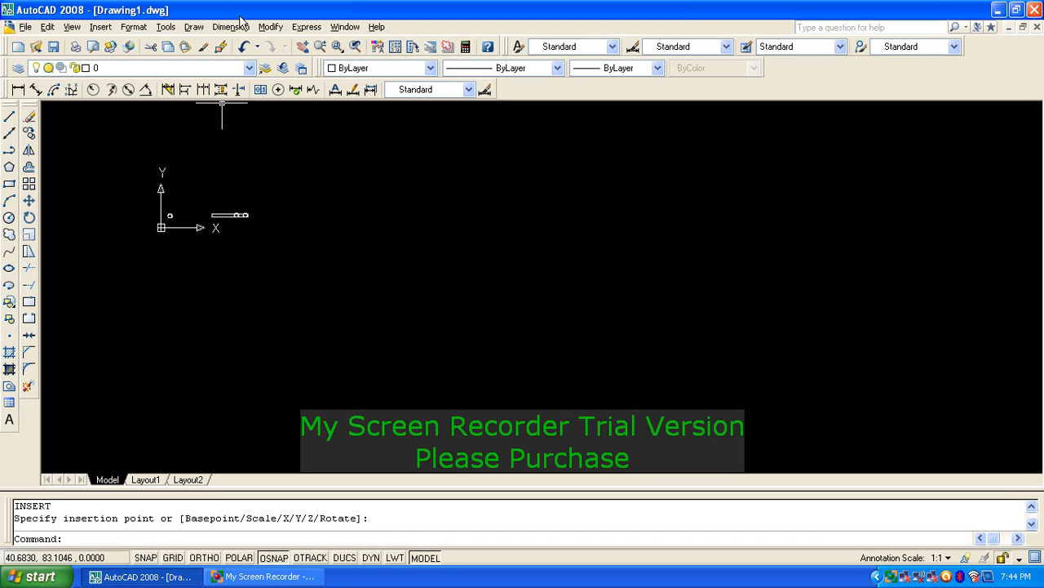
pyautogui.scroll(5, 173, 200)
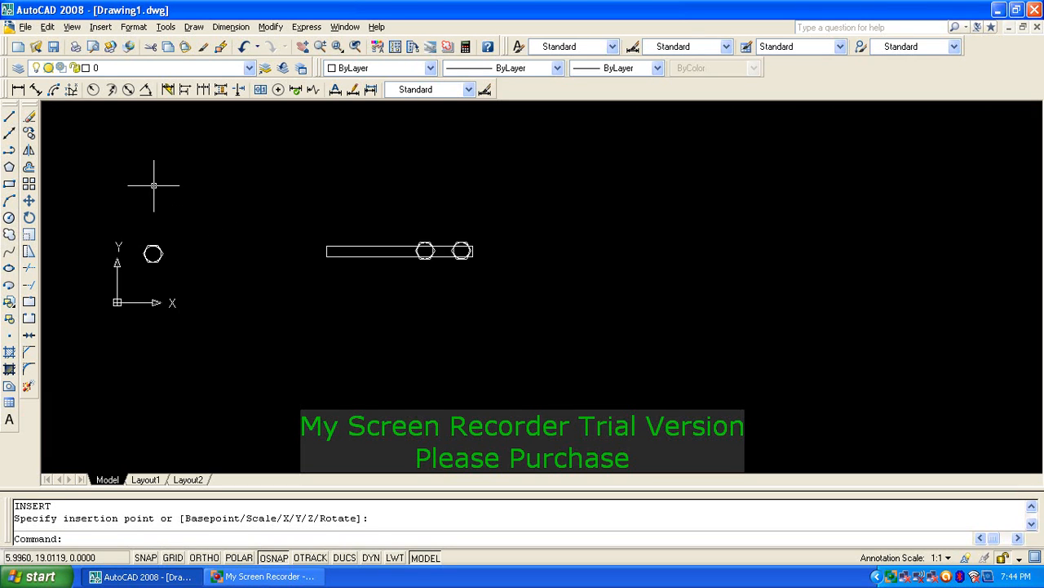
pyautogui.scroll(5, 459, 238)
pyautogui.click(452, 254)
pyautogui.click(443, 265)
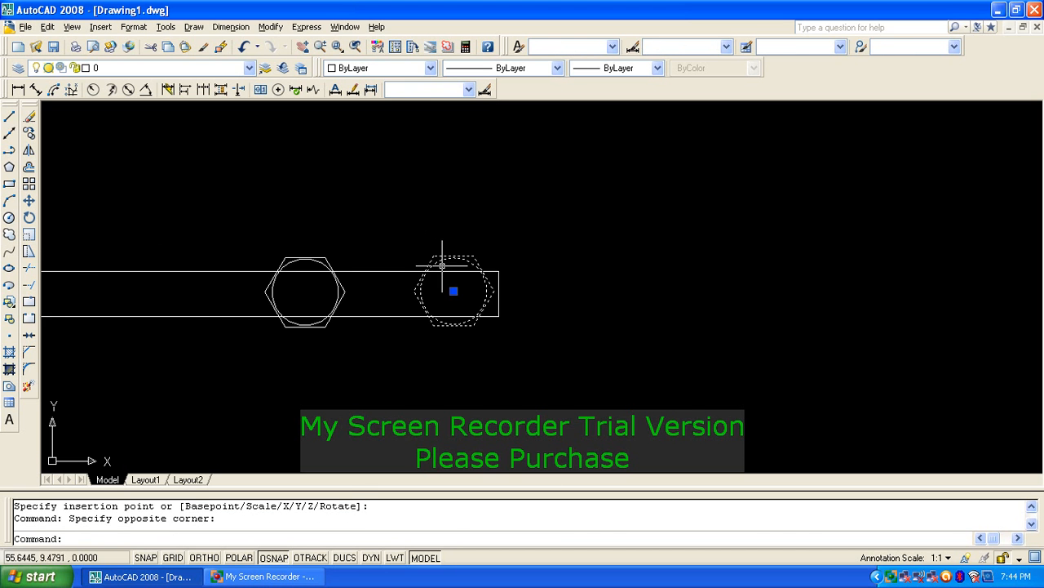
pyautogui.moveTo(399, 267); pyautogui.dragTo(448, 269, button='middle')
pyautogui.press('Escape')
# Step: Zoom to the drawing extents and start the Erase command
pyautogui.write('z')
pyautogui.press('Return')
pyautogui.write('e')
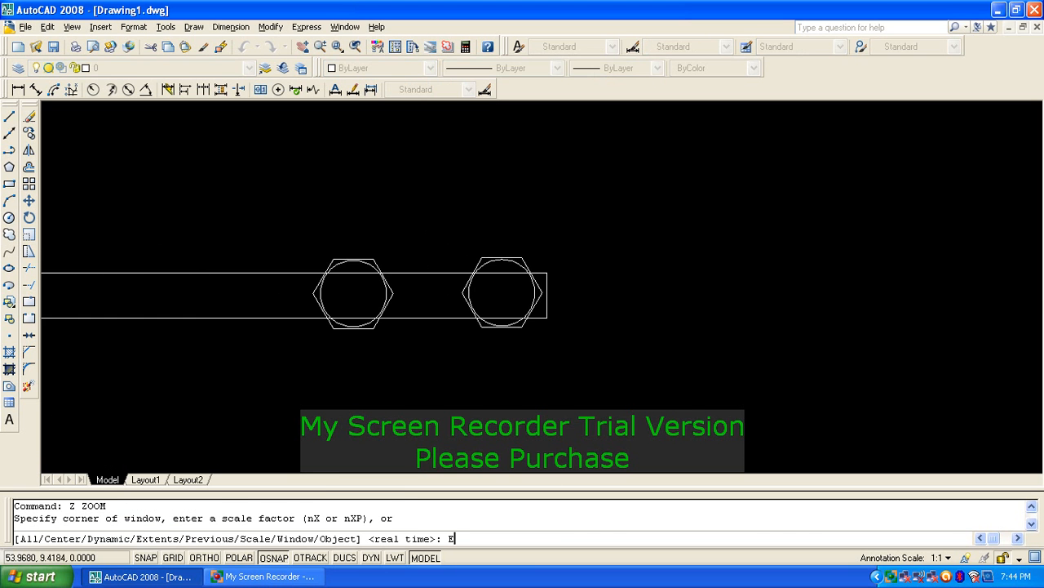
pyautogui.press('Return')
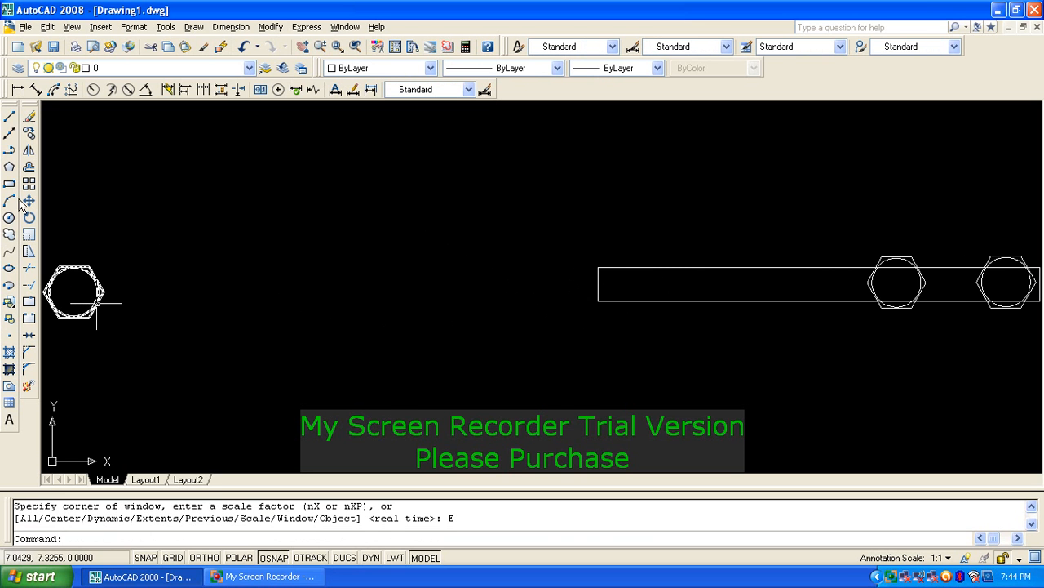
pyautogui.moveTo(649, 280); pyautogui.dragTo(634, 273, button='middle')
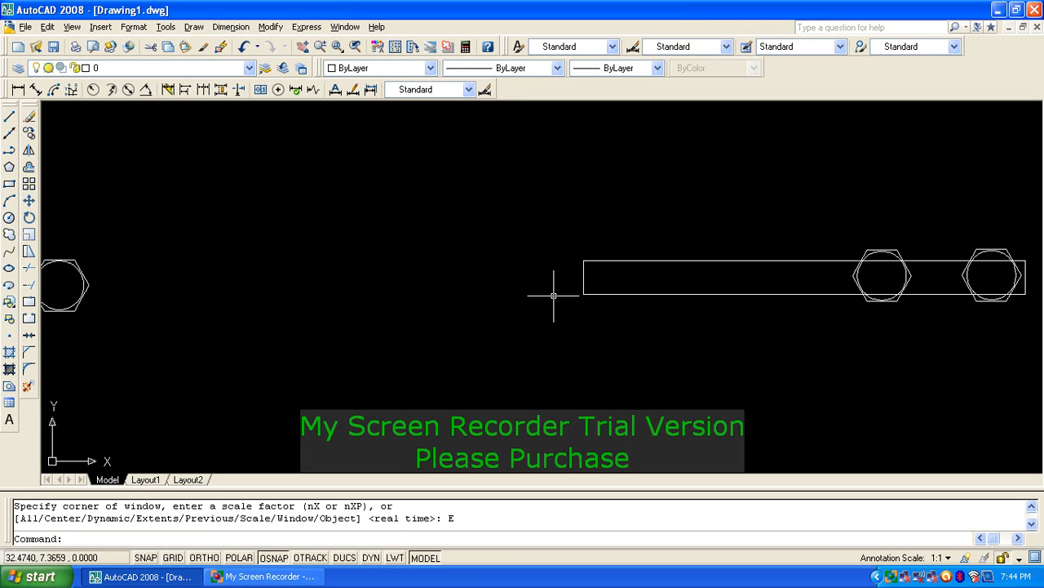
pyautogui.write('e')
pyautogui.press('Return')
# Step: Erase the bar, both bolt heads and the hexagon with one crossing window
pyautogui.click(808, 299)
pyautogui.click(221, 168)
pyautogui.press('Return')
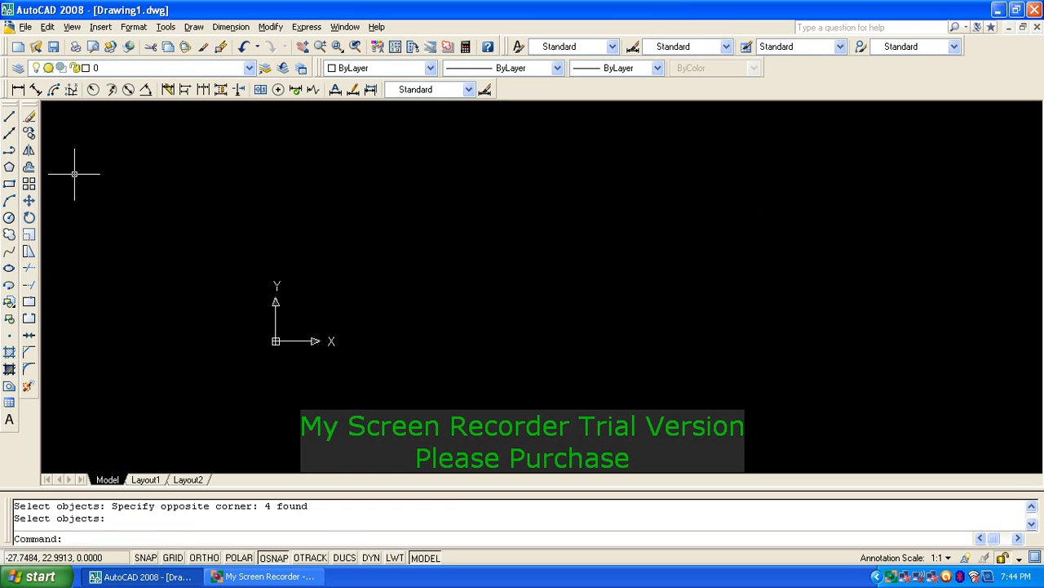
pyautogui.scroll(2, 264, 219)
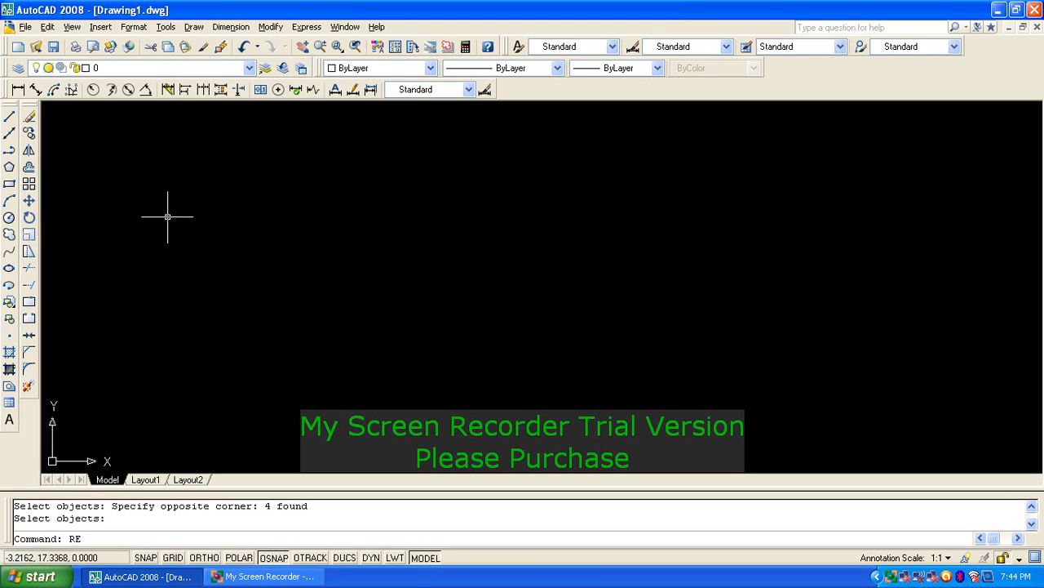
pyautogui.write('C')
pyautogui.press('Return')
pyautogui.click(435, 263)
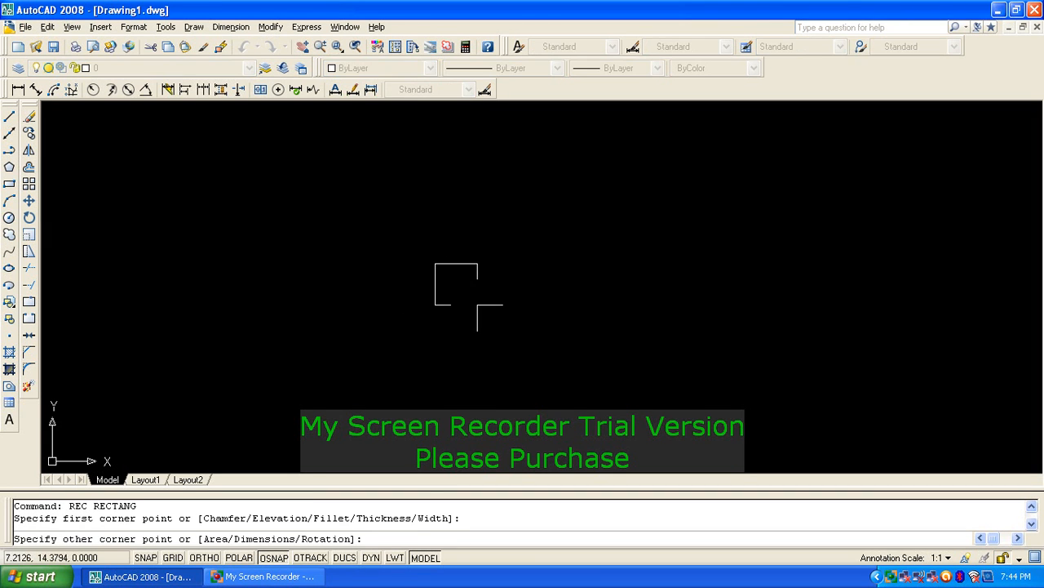
pyautogui.press('Escape')
pyautogui.write('L')
pyautogui.press('Return')
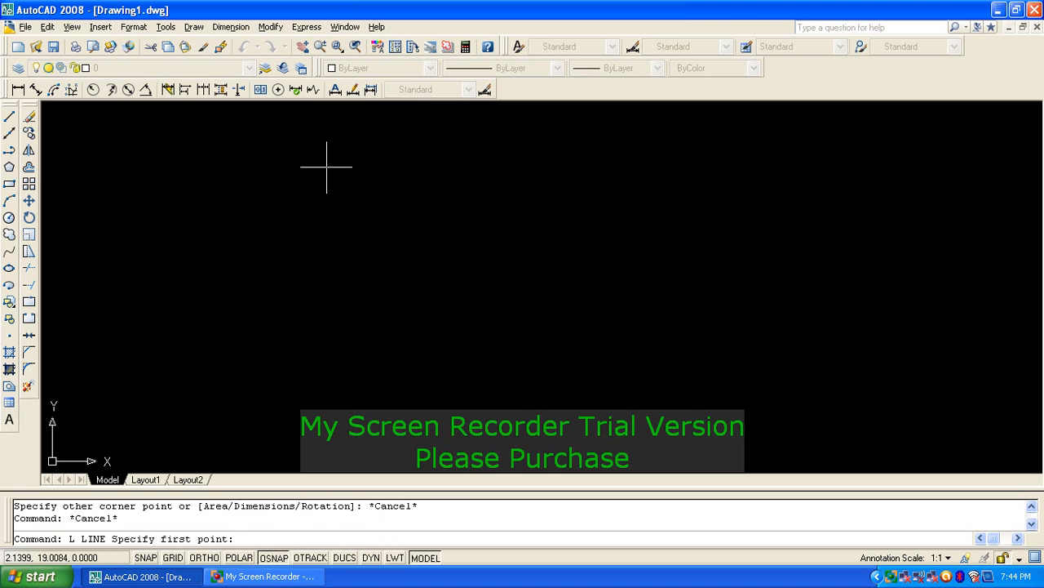
pyautogui.click(240, 140)
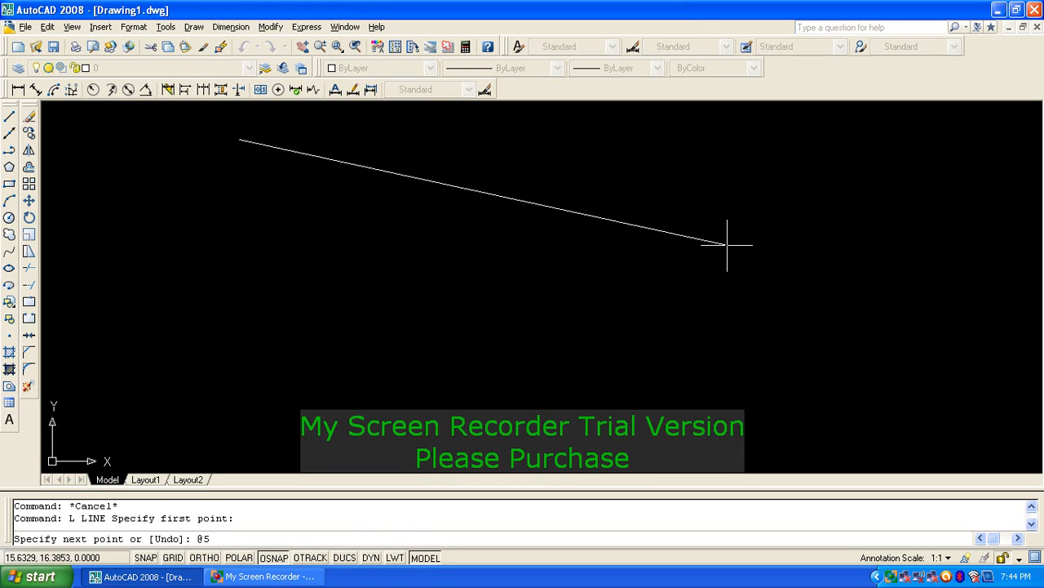
pyautogui.write('@59<0')
pyautogui.press('Return')
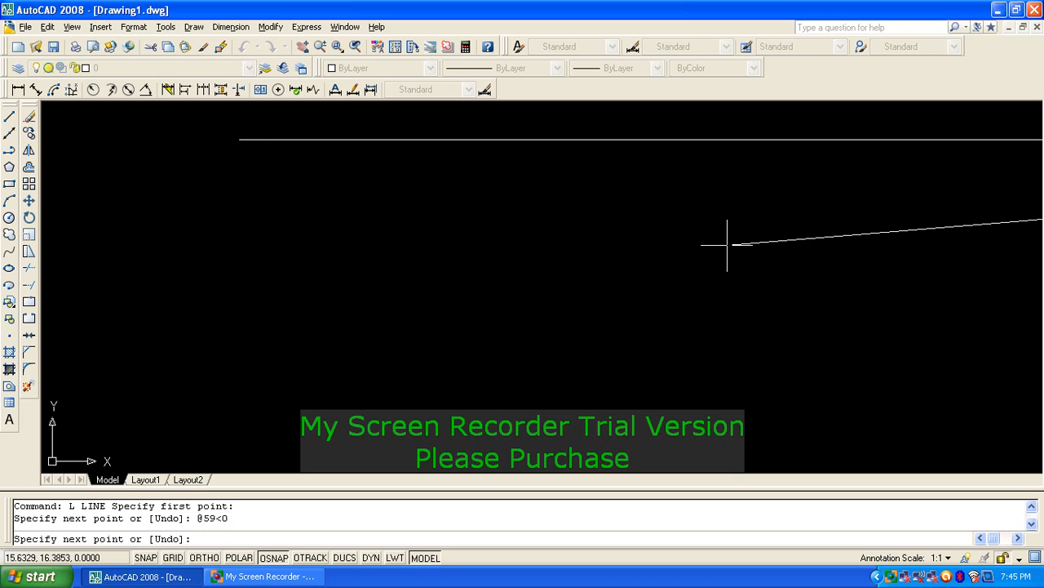
pyautogui.press('Return')
pyautogui.scroll(-5, 541, 247)
pyautogui.scroll(2, 541, 233)
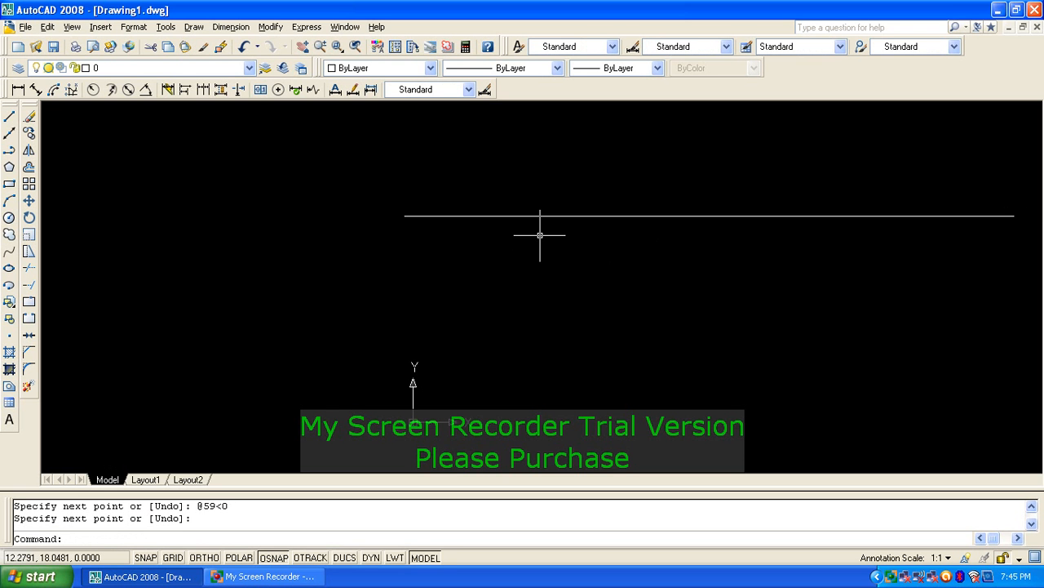
pyautogui.scroll(3, 539, 229)
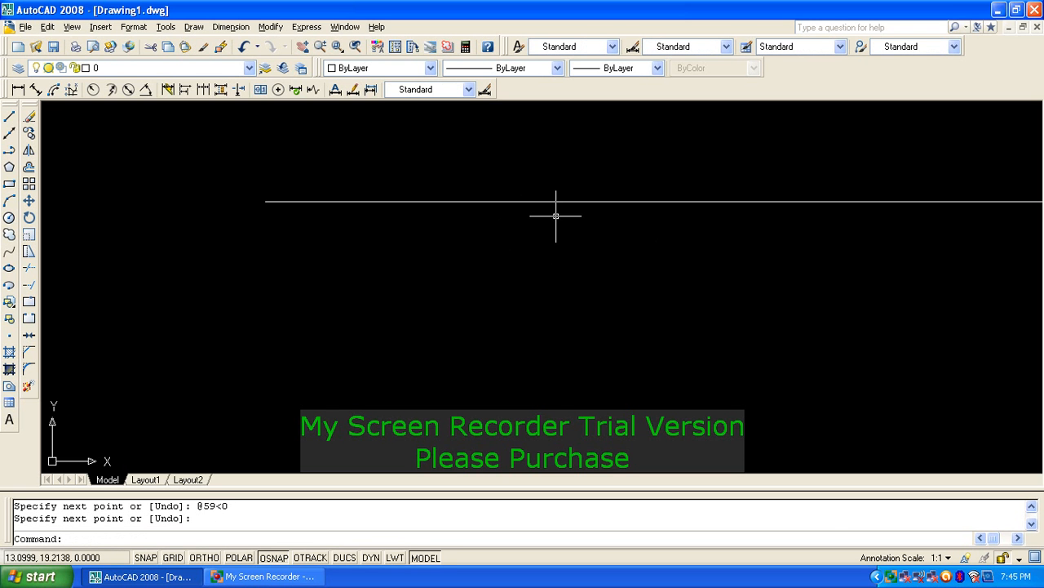
pyautogui.scroll(-2, 625, 217)
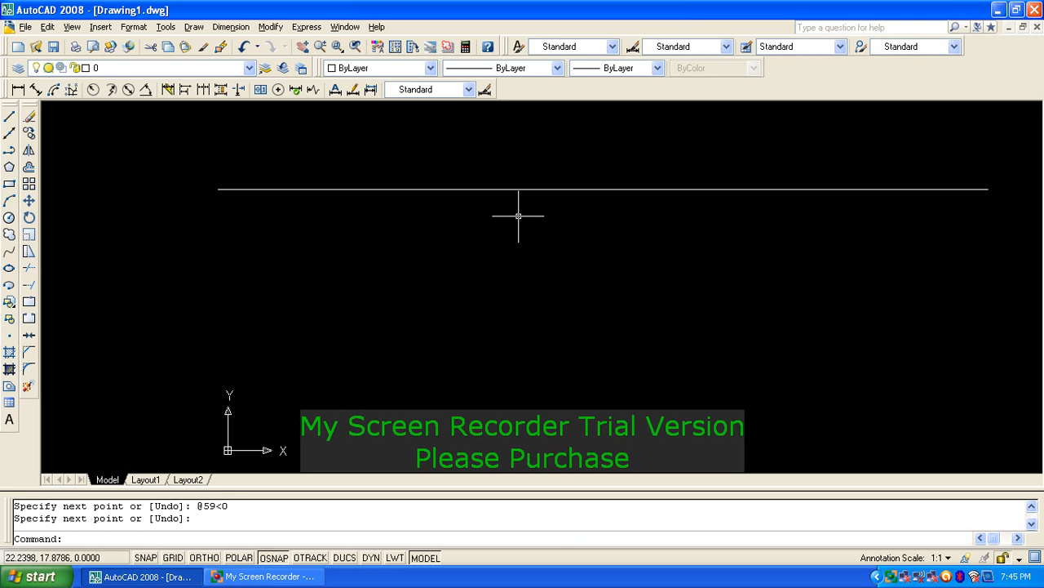
pyautogui.press('Escape')
pyautogui.press('Escape')
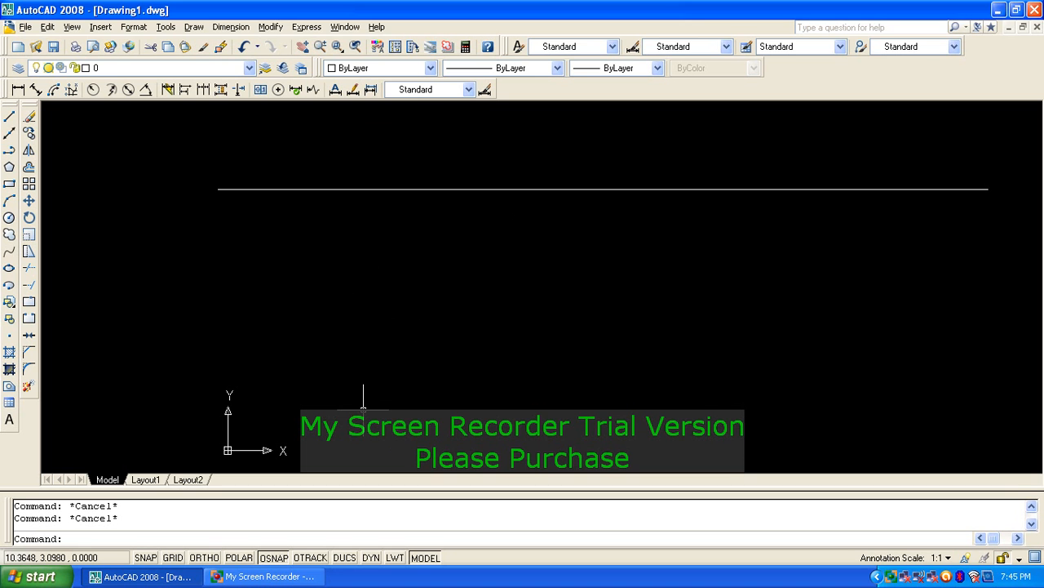
# Step: Set up a rectangular array with 15 rows, 1 column and a row offset of 5
pyautogui.write('AR')
pyautogui.press('Return')
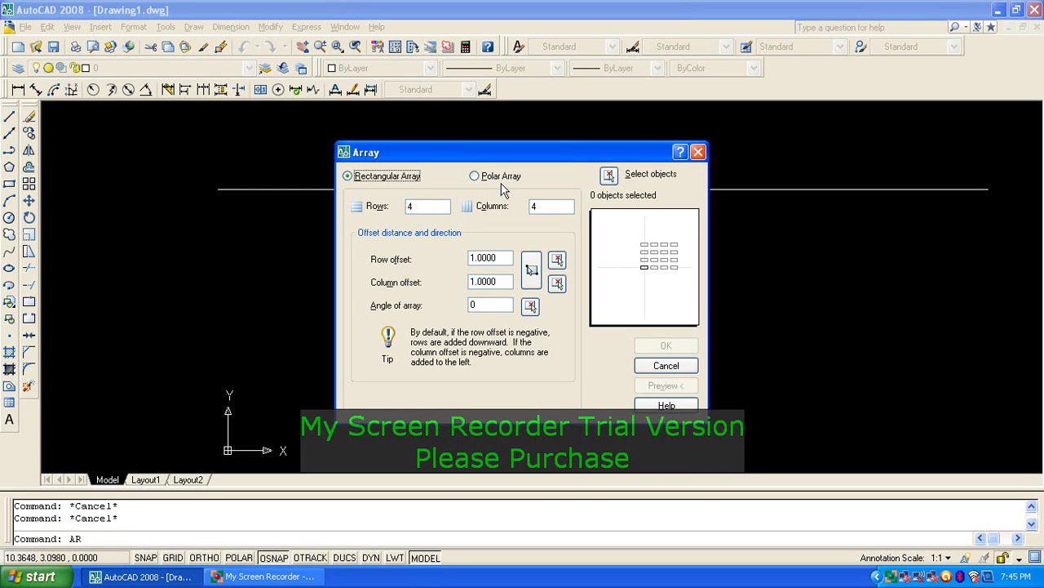
pyautogui.doubleClick(415, 210)
pyautogui.write('15')
pyautogui.click(553, 208)
pyautogui.write('1')
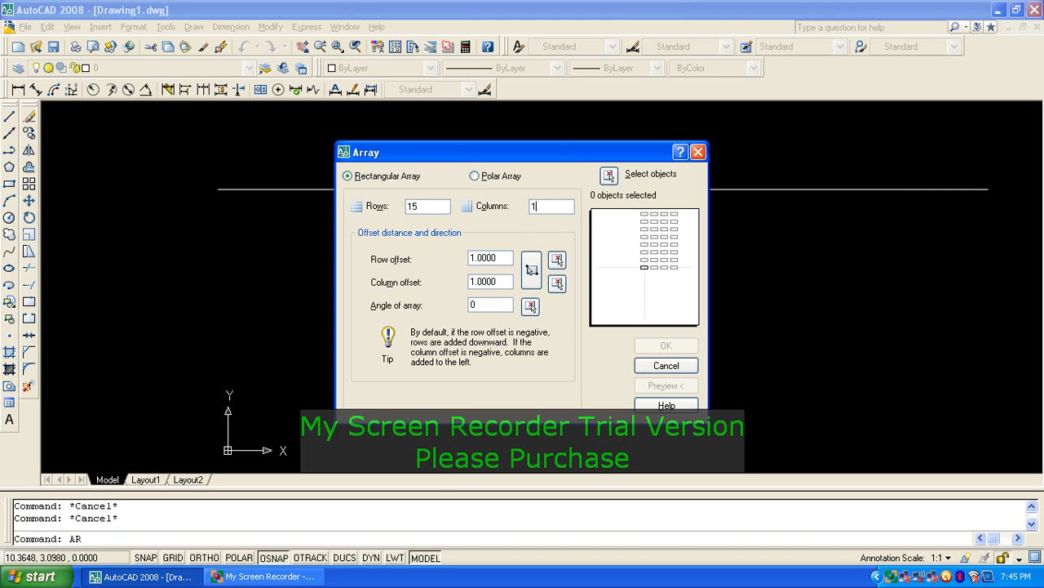
pyautogui.click(499, 258)
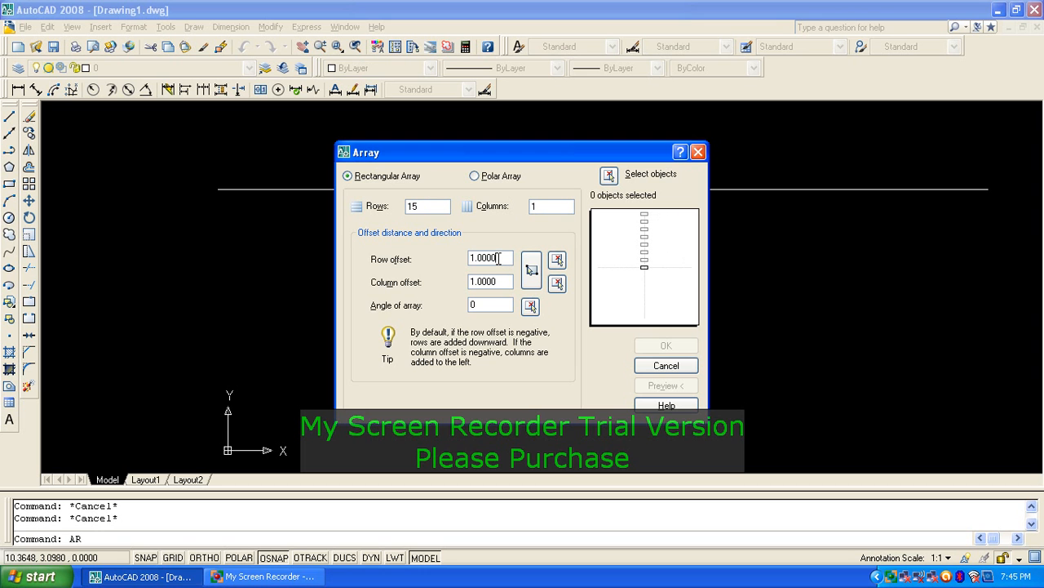
pyautogui.doubleClick(499, 258)
pyautogui.write('5')
# Step: Select the horizontal line as the array object and create the 15-row array
pyautogui.click(611, 176)
pyautogui.click(580, 157)
pyautogui.click(528, 222)
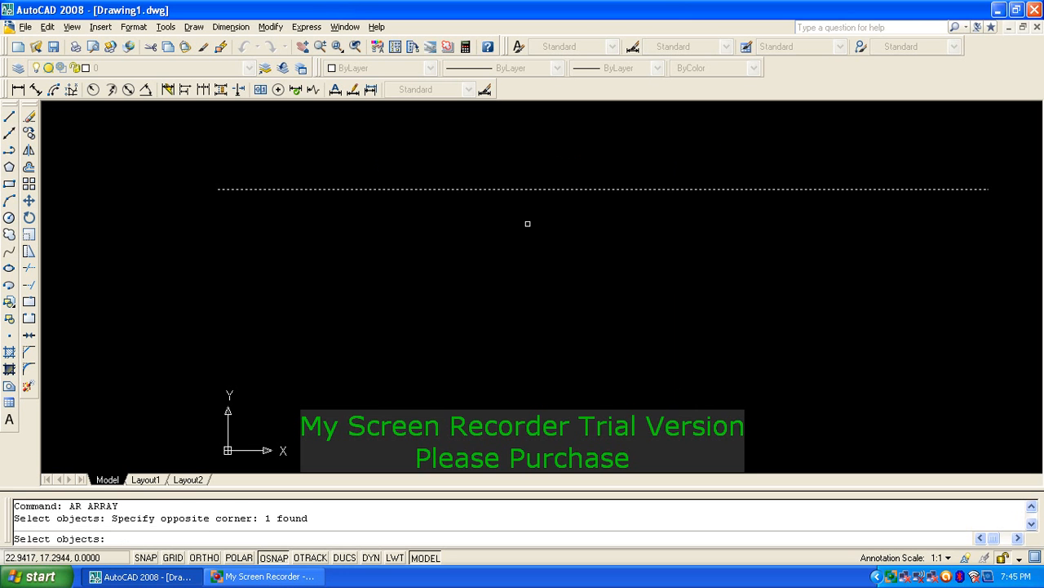
pyautogui.rightClick(527, 223)
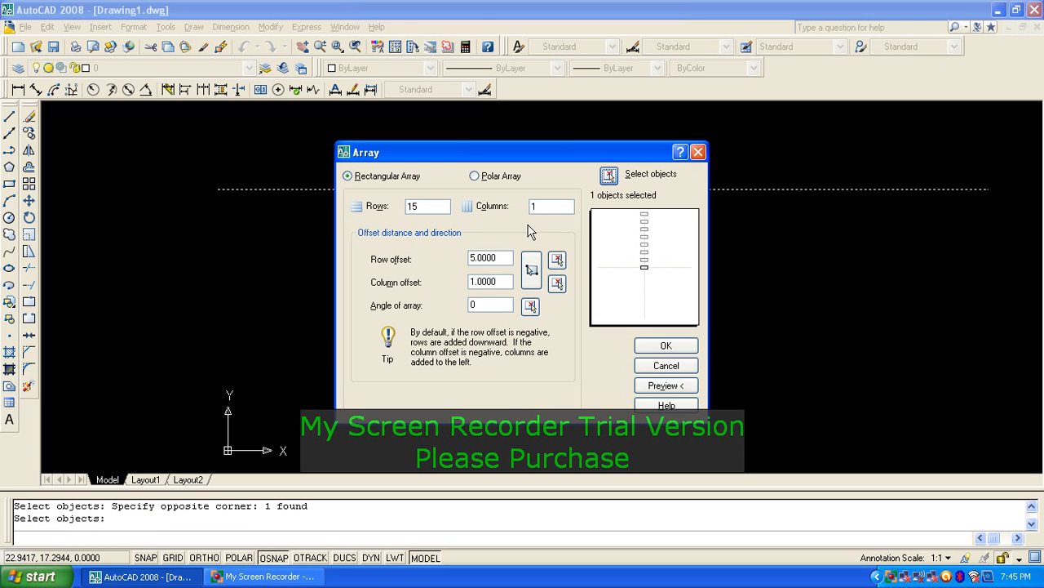
pyautogui.click(666, 345)
pyautogui.scroll(-5, 590, 201)
pyautogui.scroll(6, 590, 202)
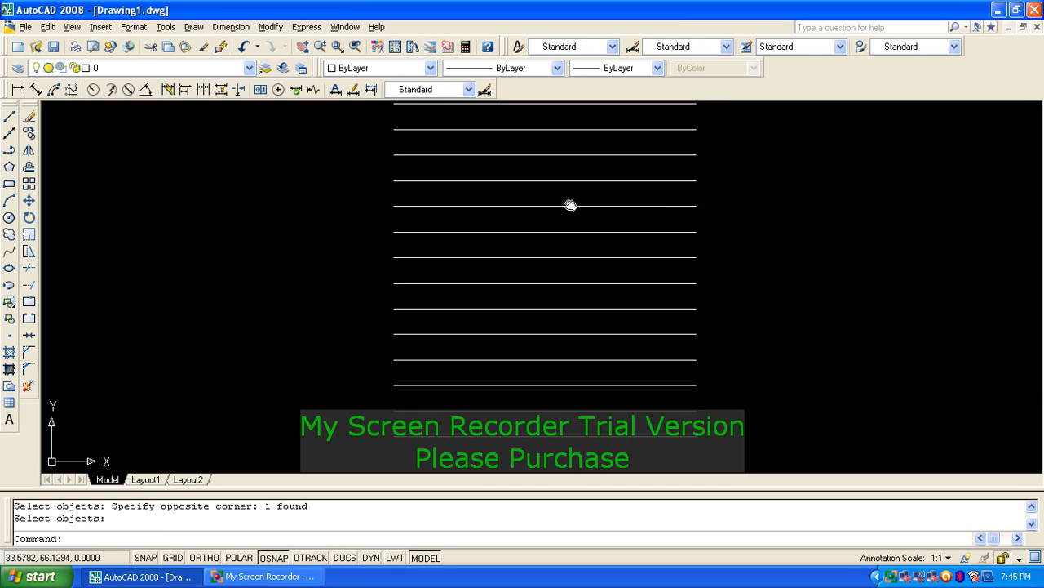
pyautogui.scroll(-2, 563, 221)
pyautogui.moveTo(563, 220); pyautogui.dragTo(563, 240, button='middle')
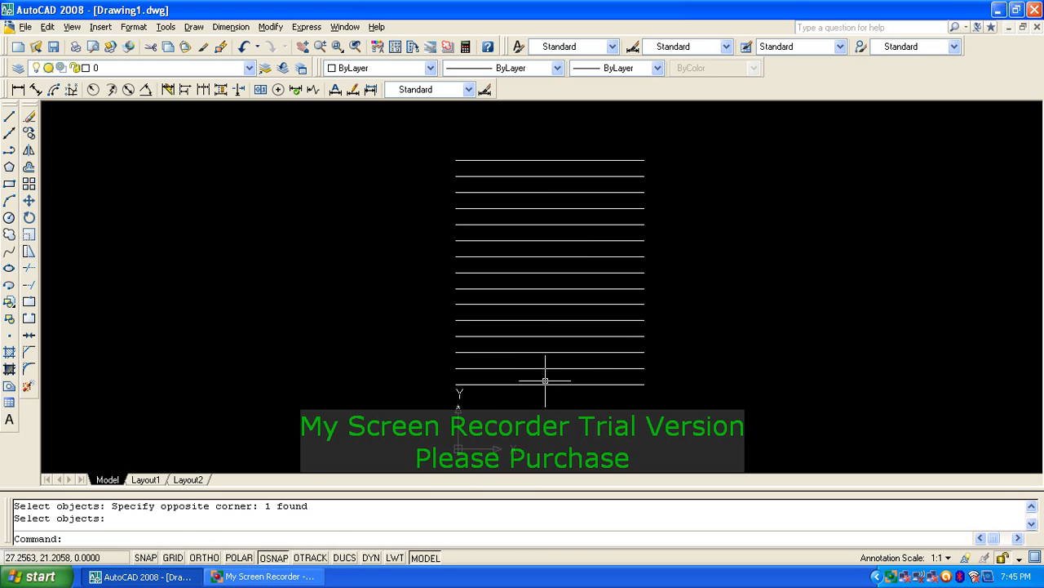
pyautogui.press('Escape')
pyautogui.press('Escape')
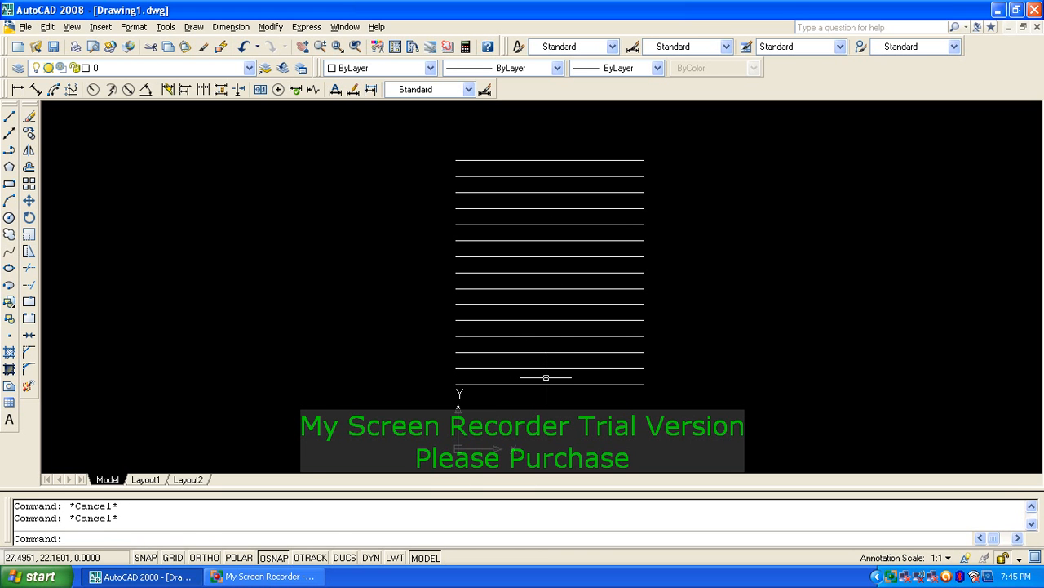
pyautogui.write('L')
pyautogui.press('Return')
pyautogui.scroll(3, 474, 139)
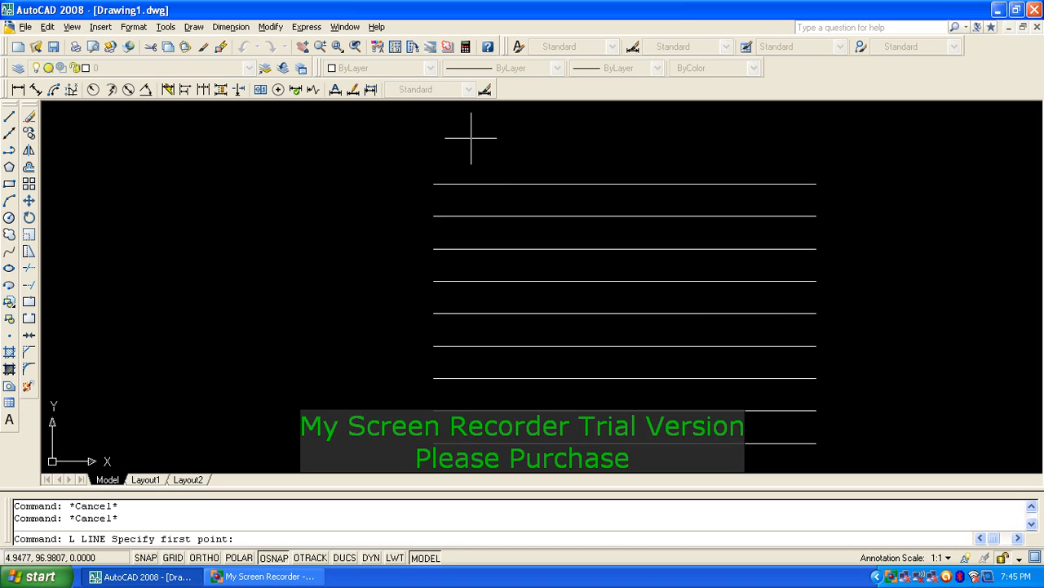
pyautogui.click(432, 172)
pyautogui.scroll(-3, 440, 155)
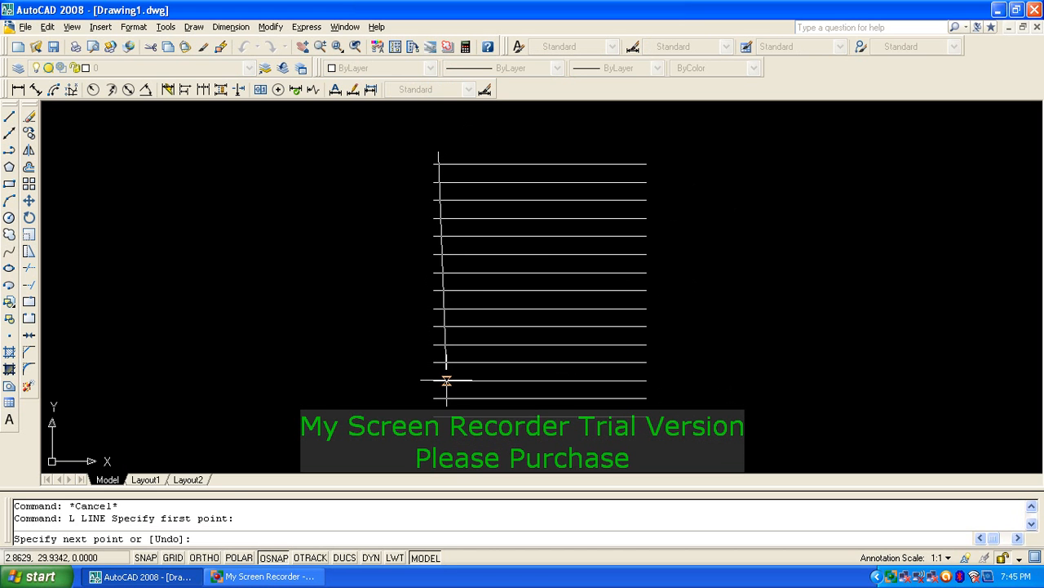
pyautogui.write('@60')
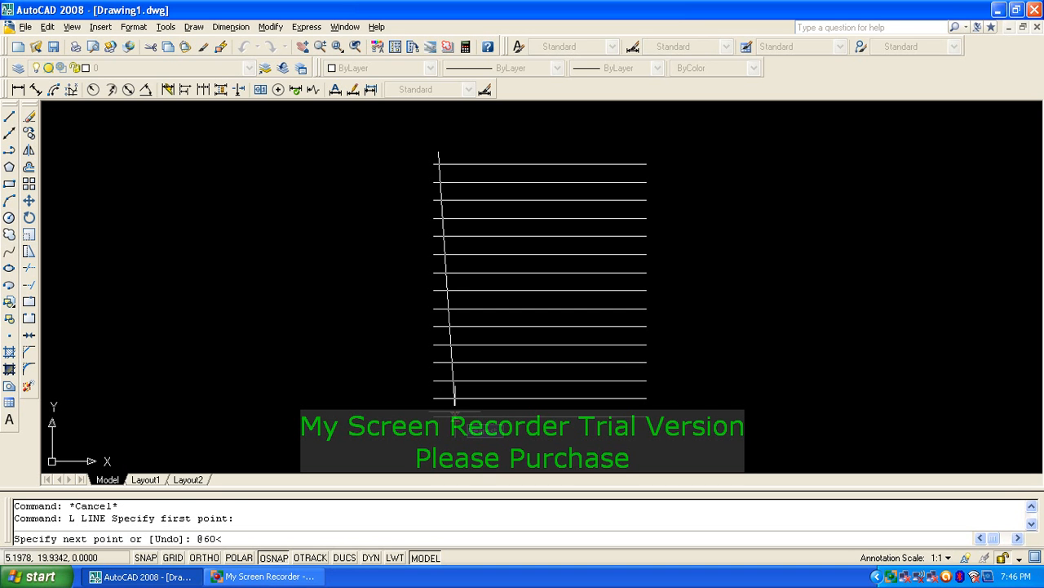
pyautogui.write('<270')
pyautogui.press('Return')
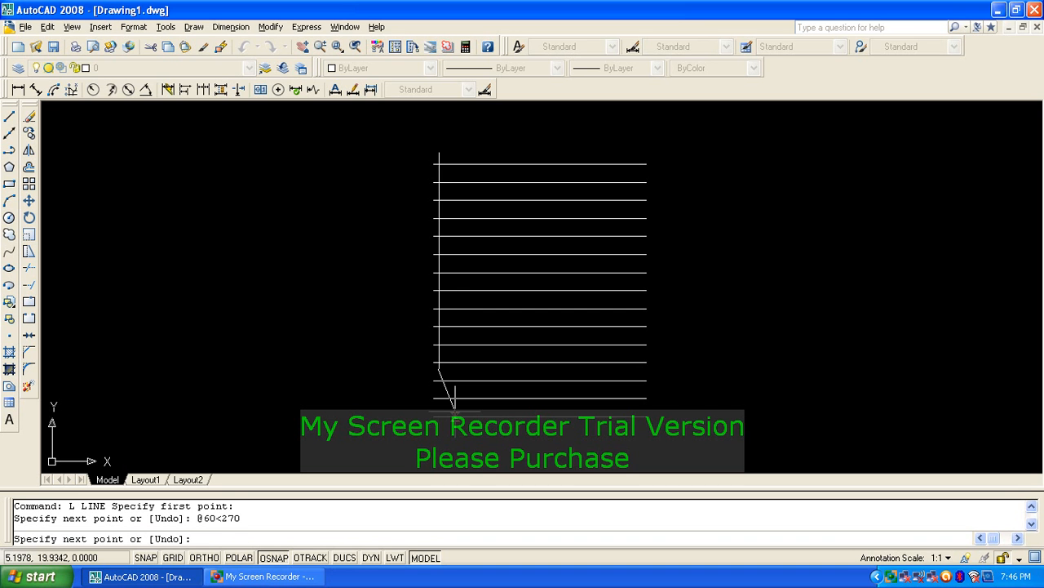
pyautogui.press('Return')
# Step: Grip-stretch the vertical line's lower end down to the bottom horizontal line
pyautogui.scroll(3, 465, 152)
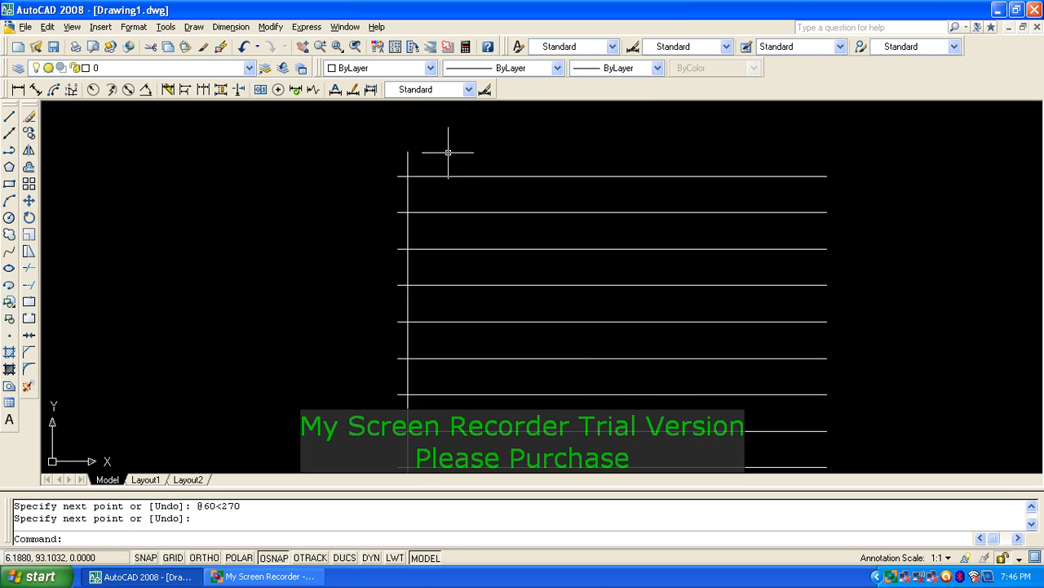
pyautogui.scroll(-2, 408, 167)
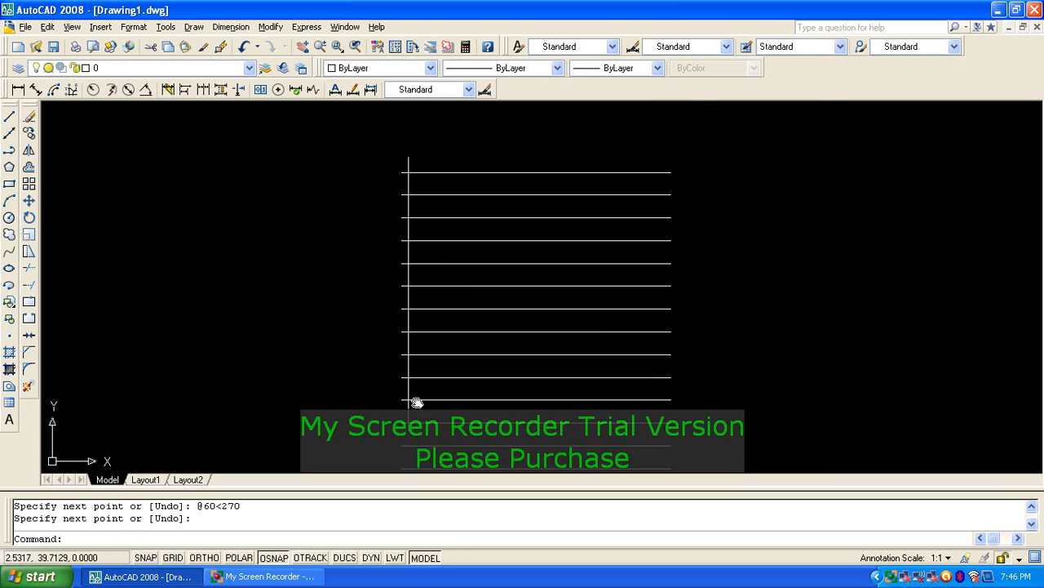
pyautogui.moveTo(417, 402); pyautogui.dragTo(451, 330, button='middle')
pyautogui.click(447, 250)
pyautogui.click(448, 268)
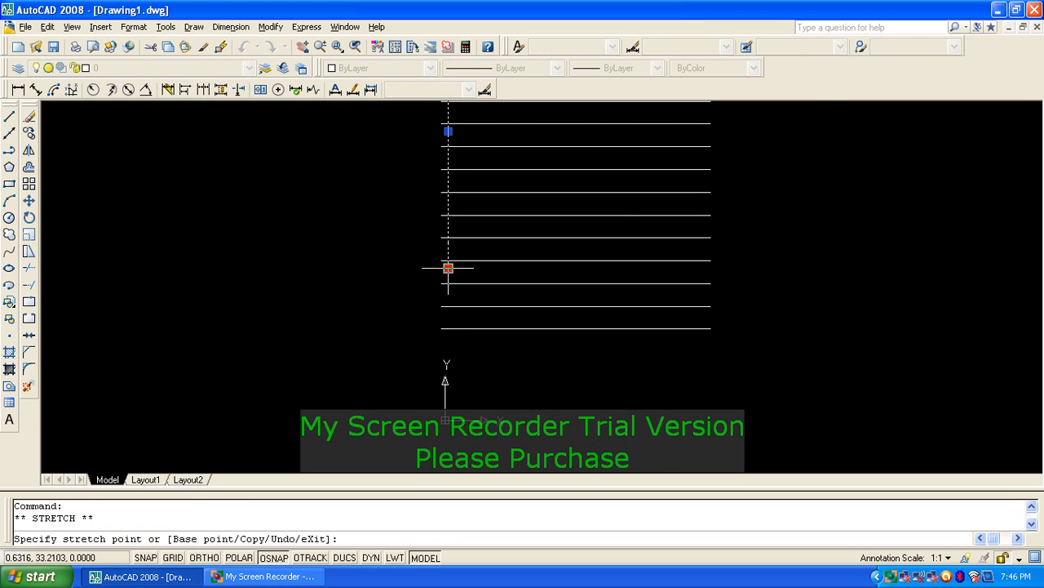
pyautogui.click(448, 349)
pyautogui.moveTo(537, 186); pyautogui.dragTo(522, 252, button='middle')
pyautogui.press('Escape')
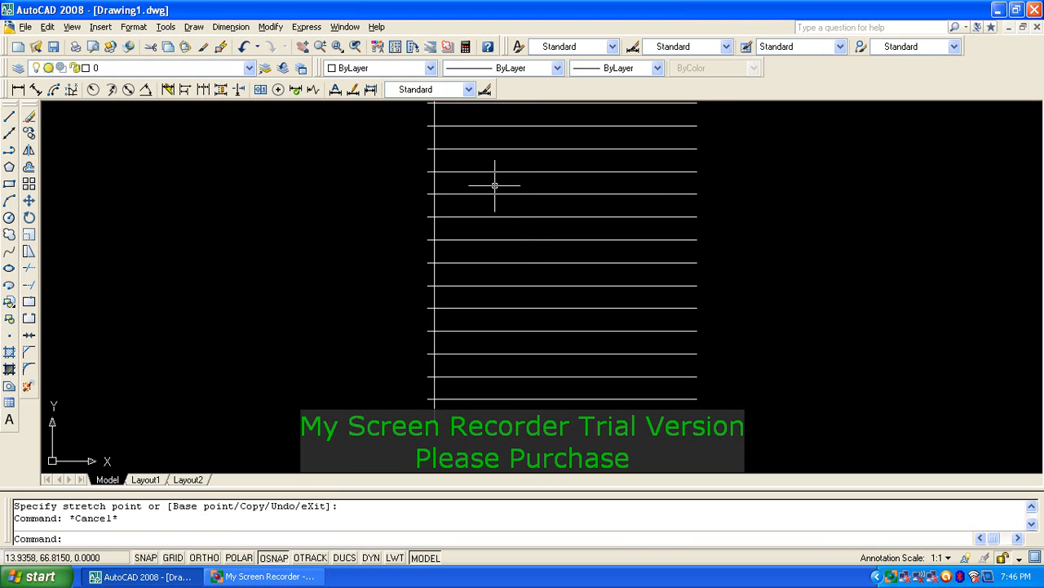
pyautogui.scroll(-3, 494, 182)
pyautogui.scroll(2, 488, 221)
pyautogui.press('Escape')
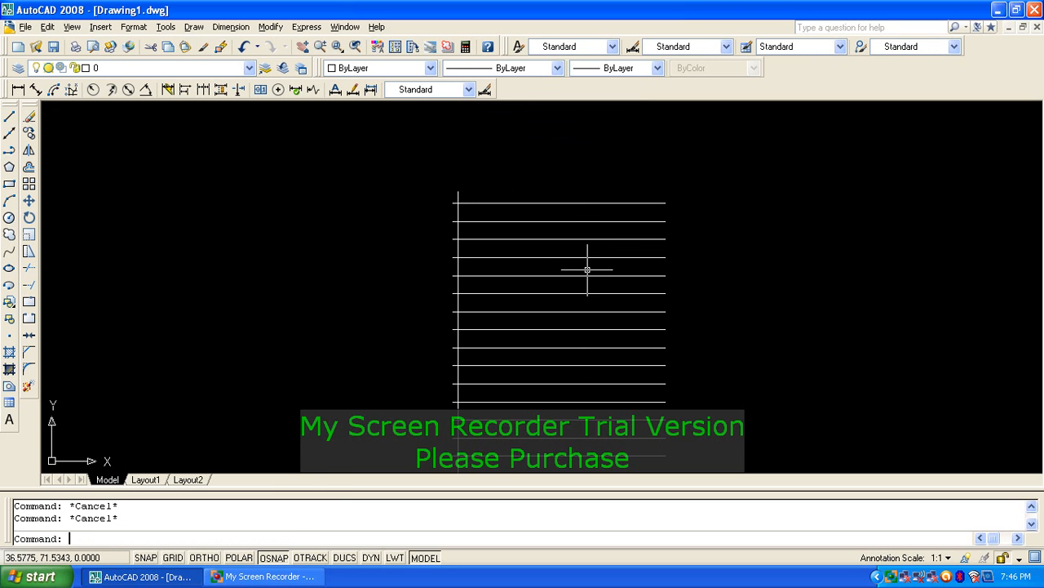
# Step: Start an array with 1 row and 8 columns, picking the vertical line as its object
pyautogui.write('AR')
pyautogui.press('Return')
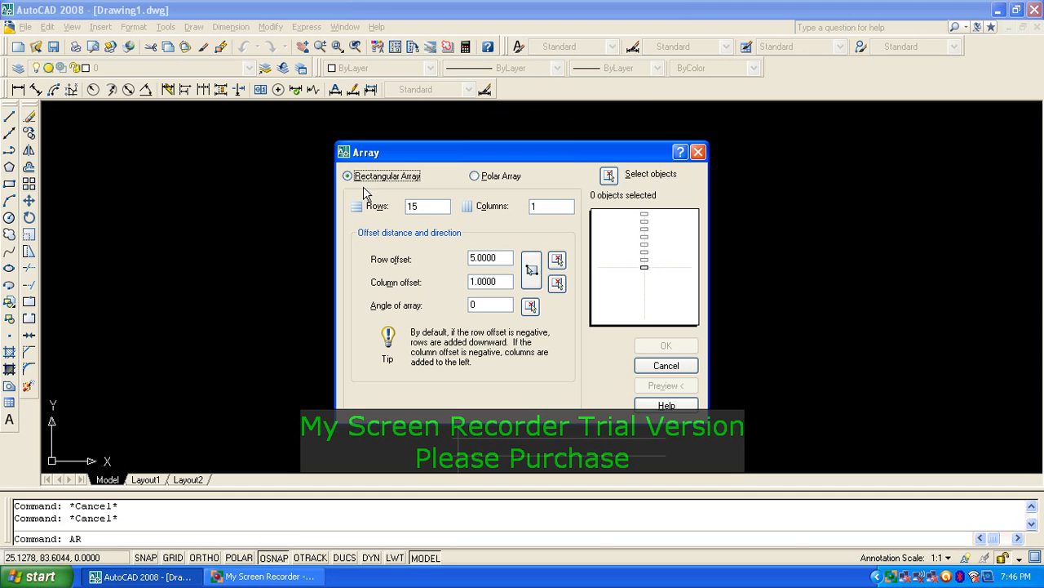
pyautogui.doubleClick(412, 206)
pyautogui.doubleClick(544, 205)
pyautogui.doubleClick(506, 259)
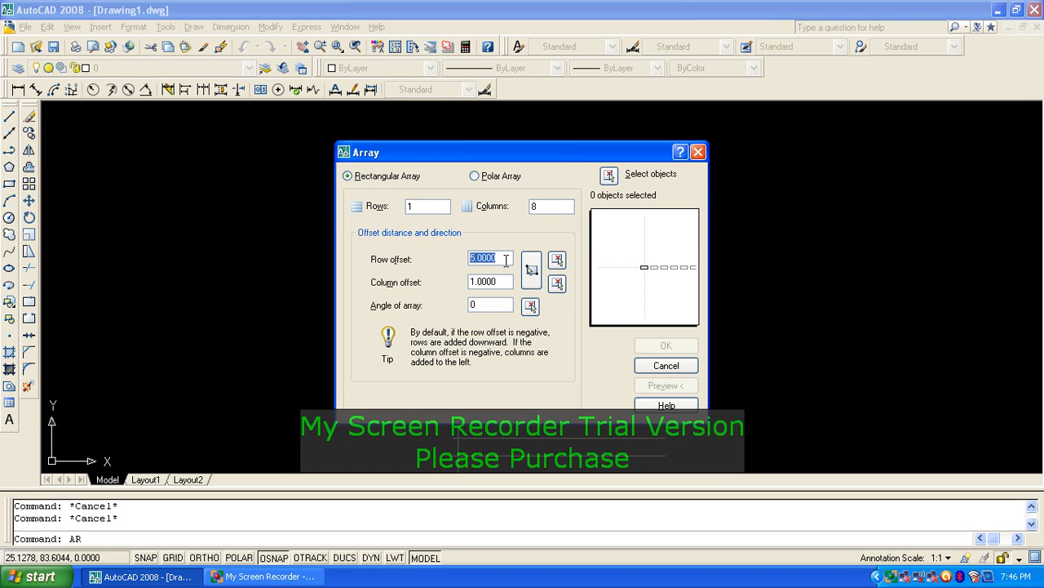
pyautogui.click(608, 174)
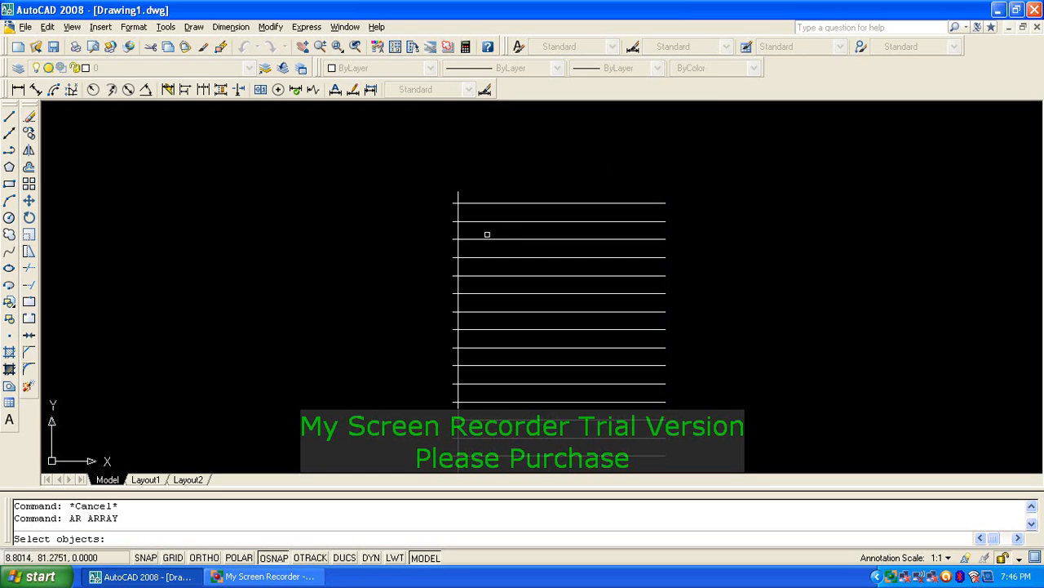
pyautogui.click(459, 217)
pyautogui.press('Return')
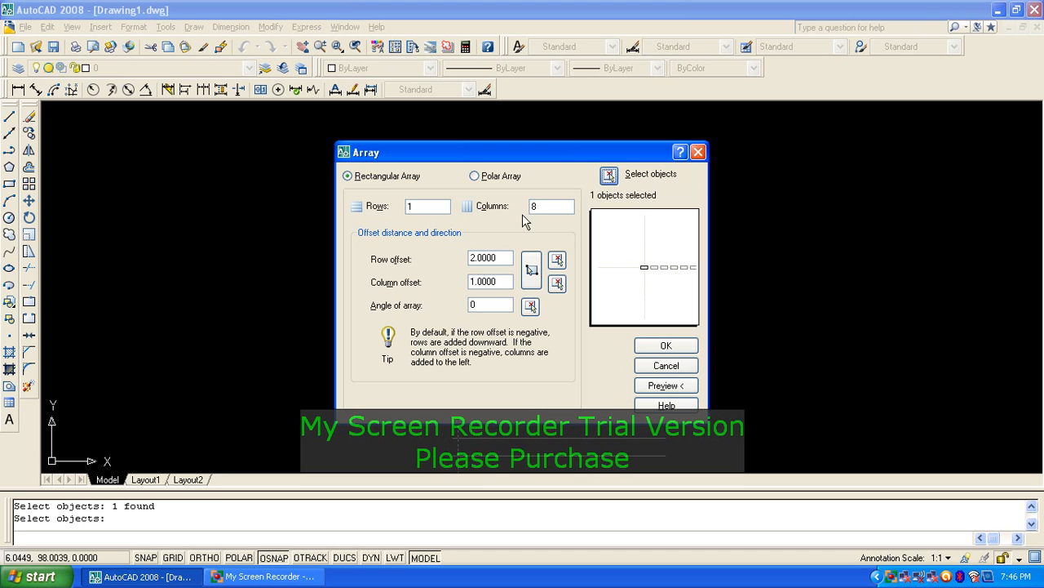
# Step: Correct the column spacing to 2 and create the eight-column array of vertical lines
pyautogui.click(470, 260)
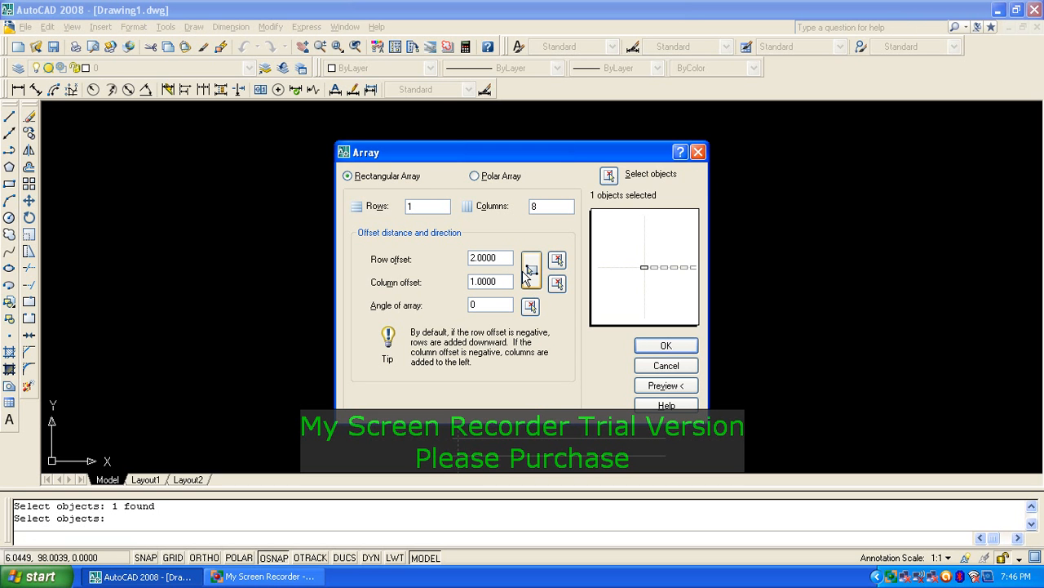
pyautogui.write('-')
pyautogui.click(548, 208)
pyautogui.doubleClick(496, 258)
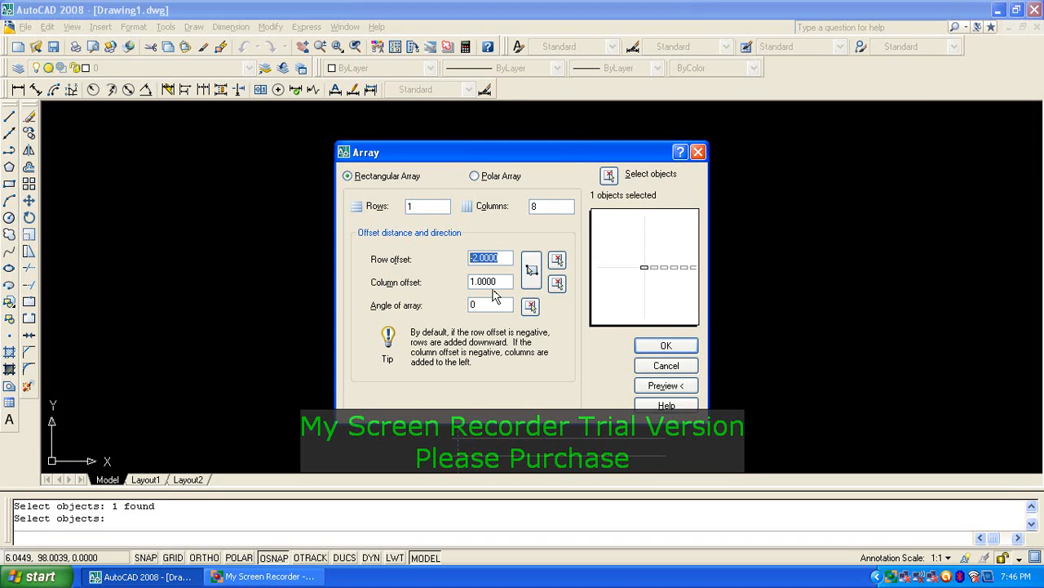
pyautogui.click(492, 283)
pyautogui.moveTo(502, 258); pyautogui.dragTo(436, 291)
pyautogui.write('1')
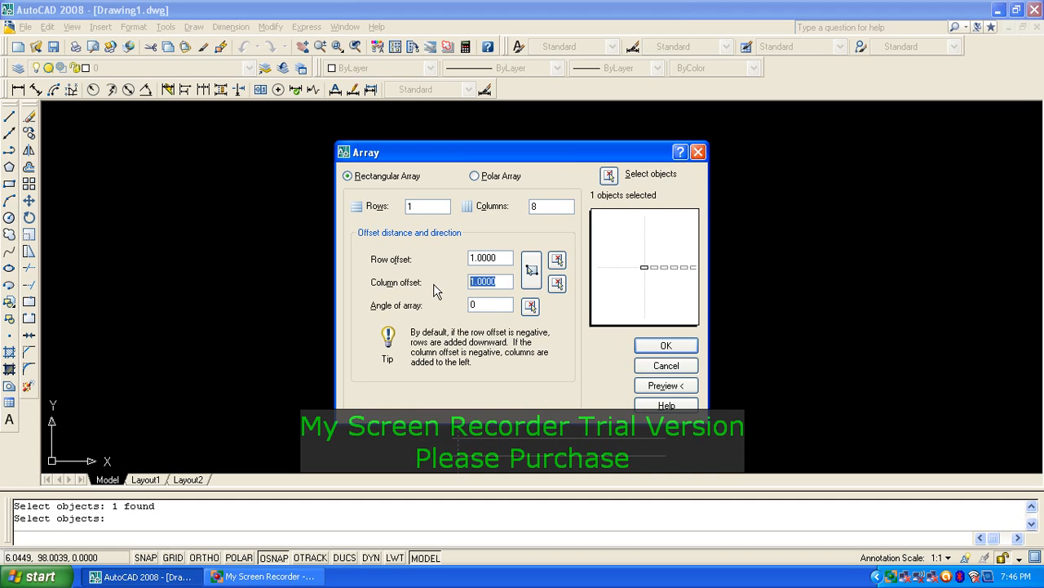
pyautogui.write('-2')
pyautogui.click(490, 261)
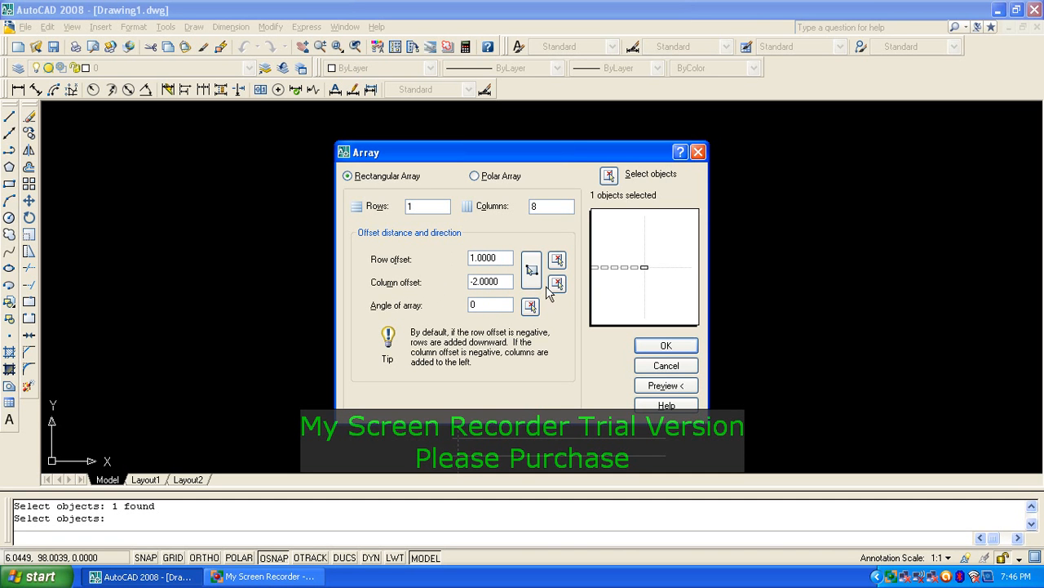
pyautogui.moveTo(506, 282); pyautogui.dragTo(444, 285)
pyautogui.write('2')
pyautogui.click(508, 257)
pyautogui.click(665, 345)
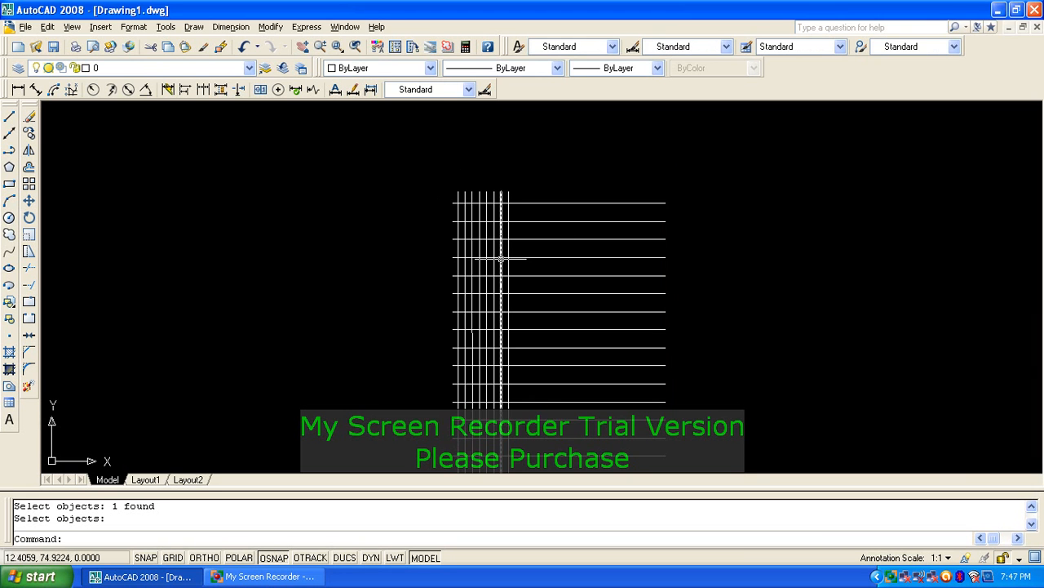
# Step: Erase 16 lines with a crossing window, then begin erasing the remaining lines
pyautogui.scroll(3, 488, 216)
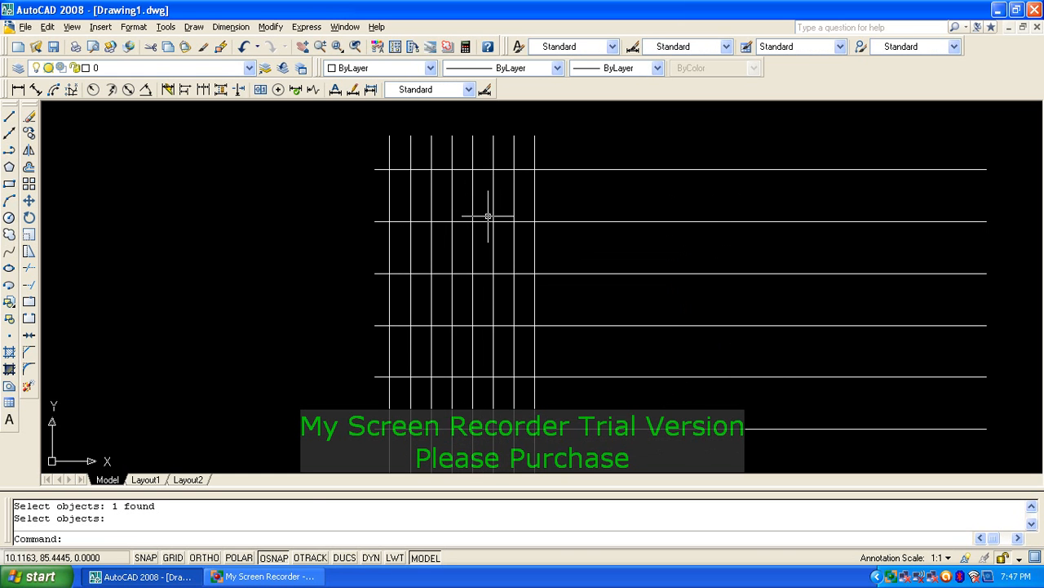
pyautogui.scroll(-2, 488, 216)
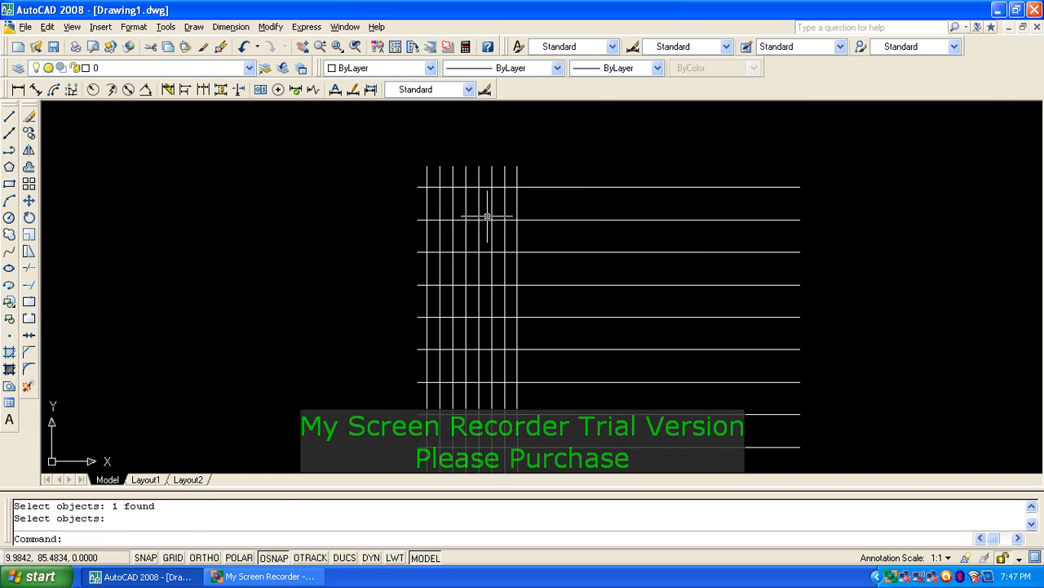
pyautogui.write('E')
pyautogui.press('space')
pyautogui.click(595, 142)
pyautogui.click(369, 431)
pyautogui.press('space')
pyautogui.scroll(-3, 418, 337)
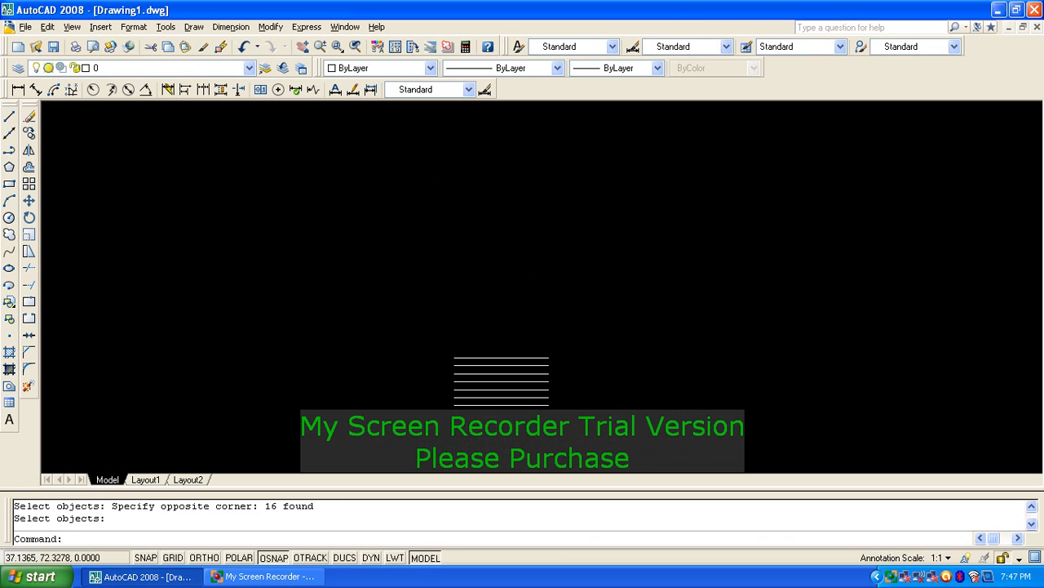
pyautogui.write('E')
pyautogui.press('space')
pyautogui.click(571, 277)
# Step: Erase the last seven remaining grid lines
pyautogui.click(478, 350)
pyautogui.press('space')
pyautogui.scroll(2, 502, 286)
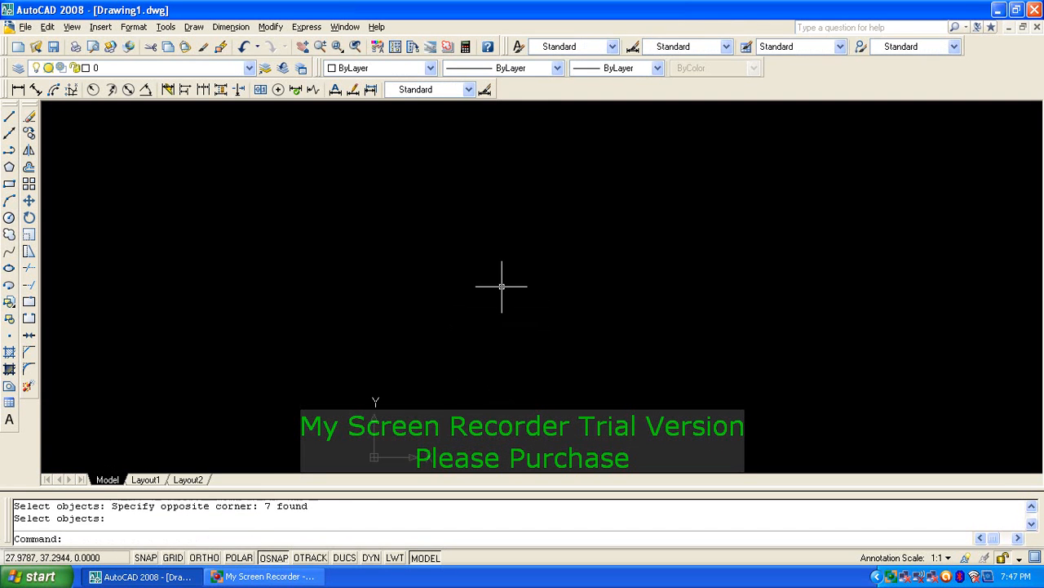
pyautogui.press('Escape')
pyautogui.press('Escape')
# Step: Draw a rough trial rectangle and check its corner with the DI distance command
pyautogui.write('REC')
pyautogui.press('space')
pyautogui.click(454, 252)
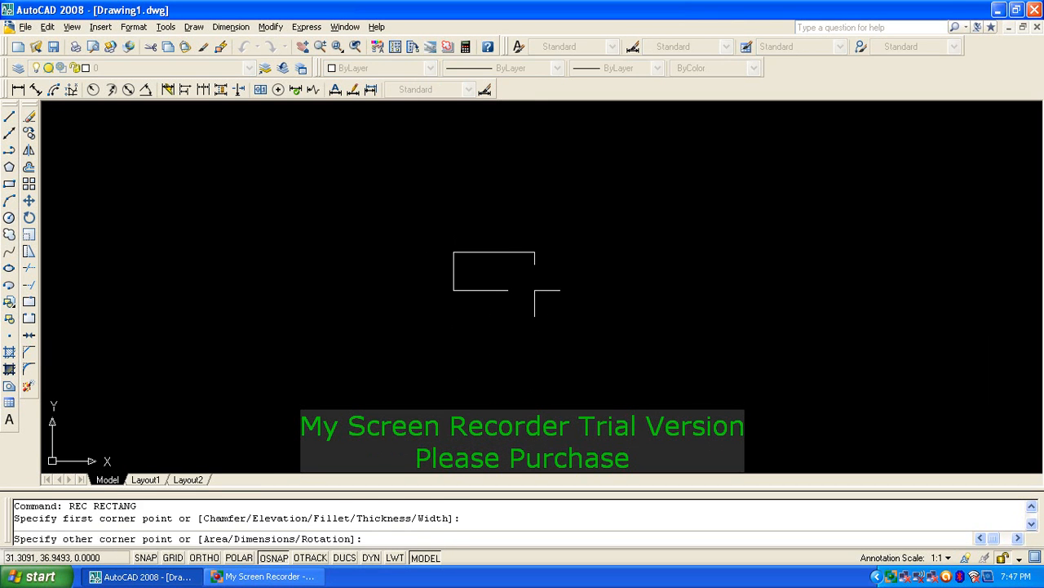
pyautogui.click(526, 297)
pyautogui.press('Escape')
pyautogui.press('Escape')
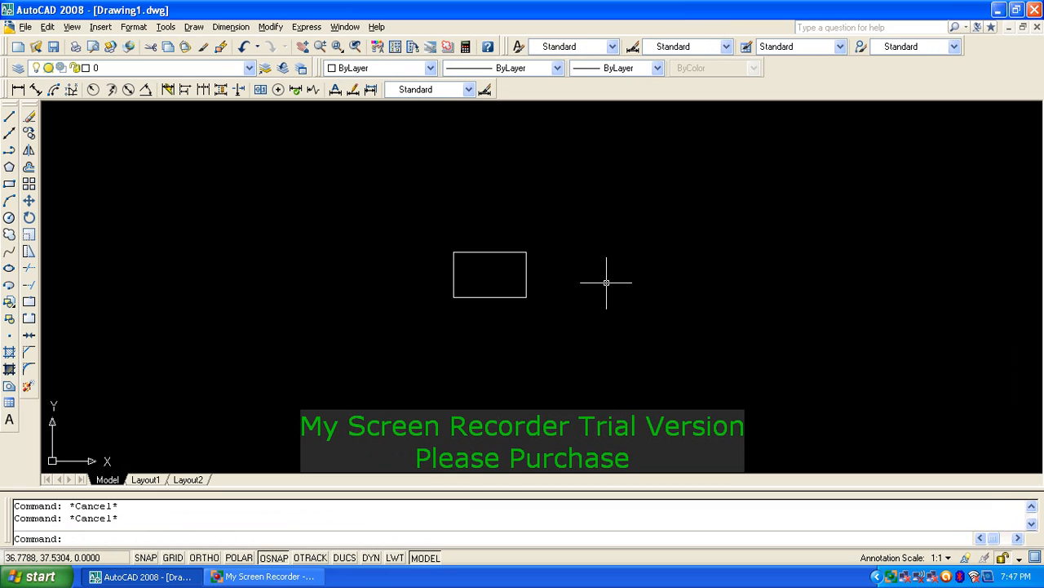
pyautogui.write('DI')
pyautogui.press('space')
pyautogui.click(455, 249)
pyautogui.press('Escape')
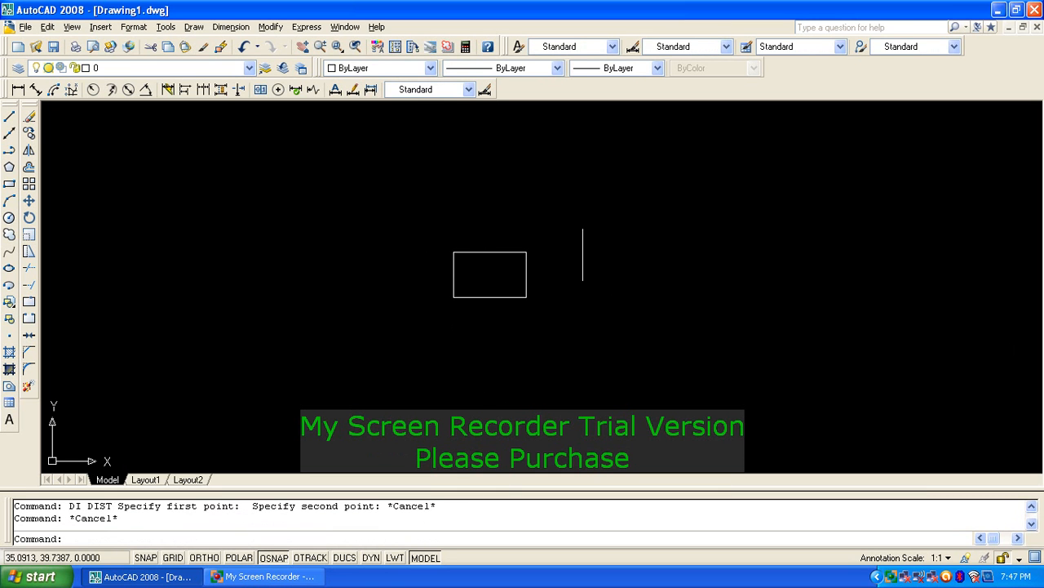
# Step: Erase the trial rectangle with a selection window
pyautogui.write('E')
pyautogui.press('space')
pyautogui.click(583, 241)
pyautogui.click(413, 375)
pyautogui.press('space')
pyautogui.press('Escape')
pyautogui.press('Escape')
pyautogui.write('REC')
pyautogui.press('space')
pyautogui.click(380, 290)
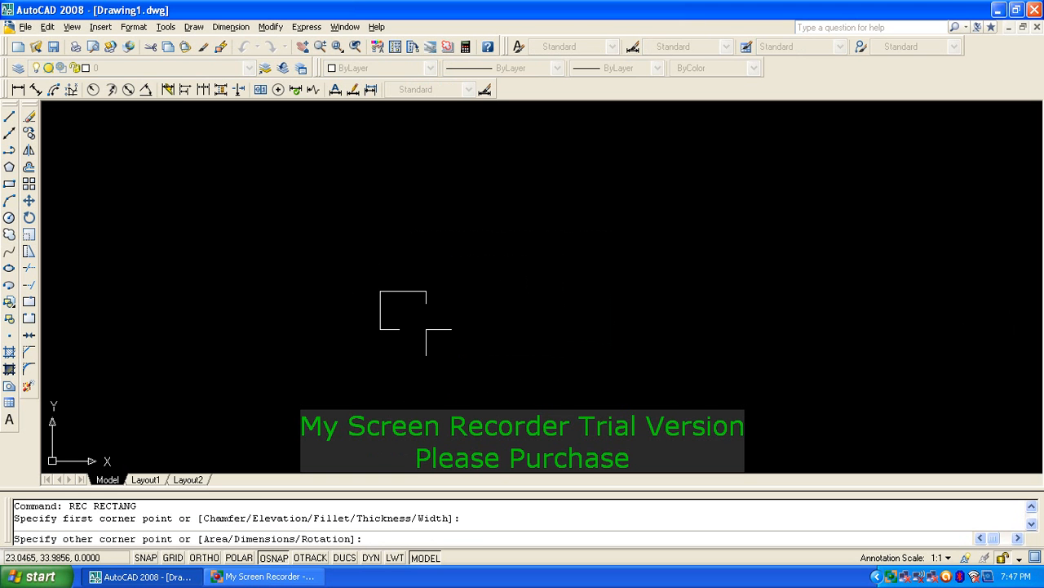
pyautogui.press('capslock')
pyautogui.write('@')
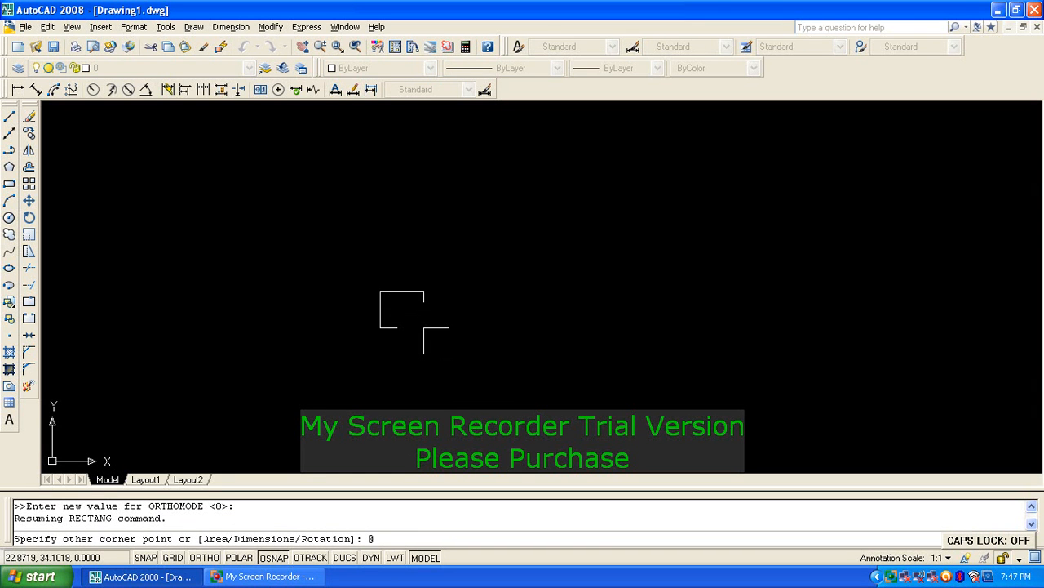
pyautogui.write('10,10')
pyautogui.press('Return')
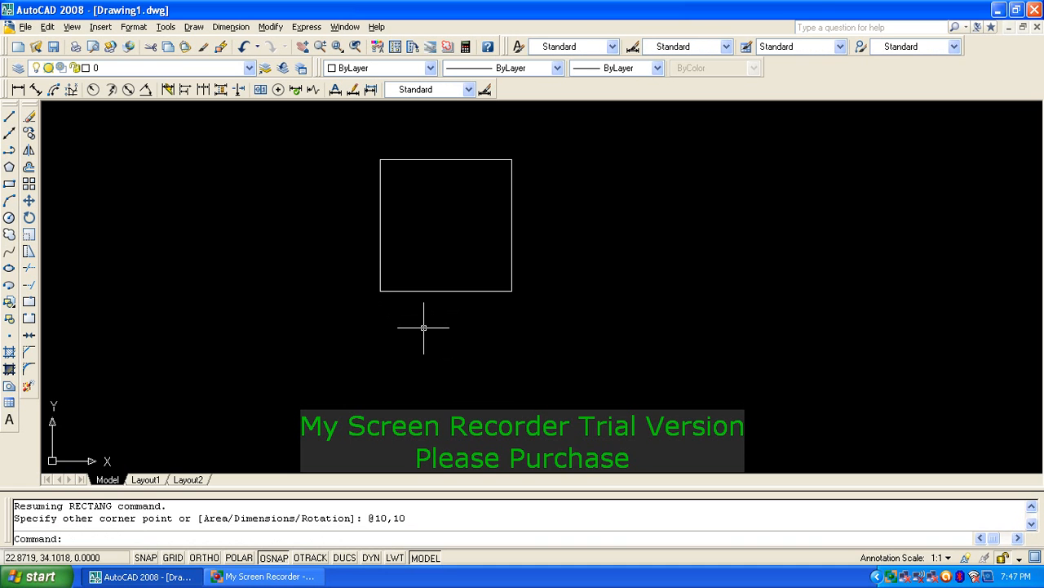
pyautogui.scroll(-2, 423, 327)
pyautogui.moveTo(515, 236)
pyautogui.mouseDown(button='middle')
pyautogui.moveTo(446, 275)
pyautogui.moveTo(373, 284)
pyautogui.mouseUp(button='middle')
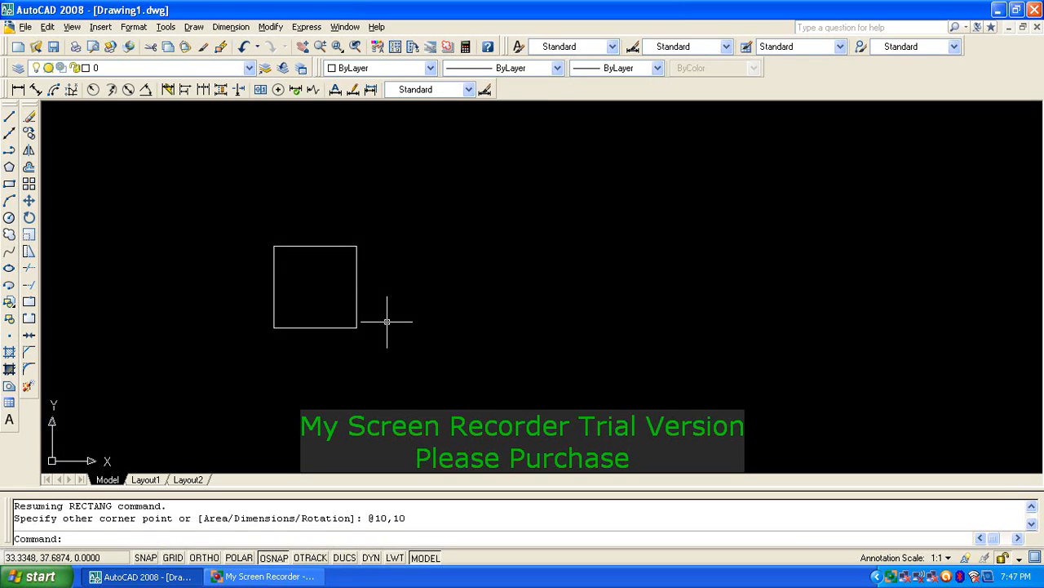
# Step: Set up a rectangular array of 50 rows and 50 columns with 15 offsets
pyautogui.write('r')
pyautogui.press('Return')
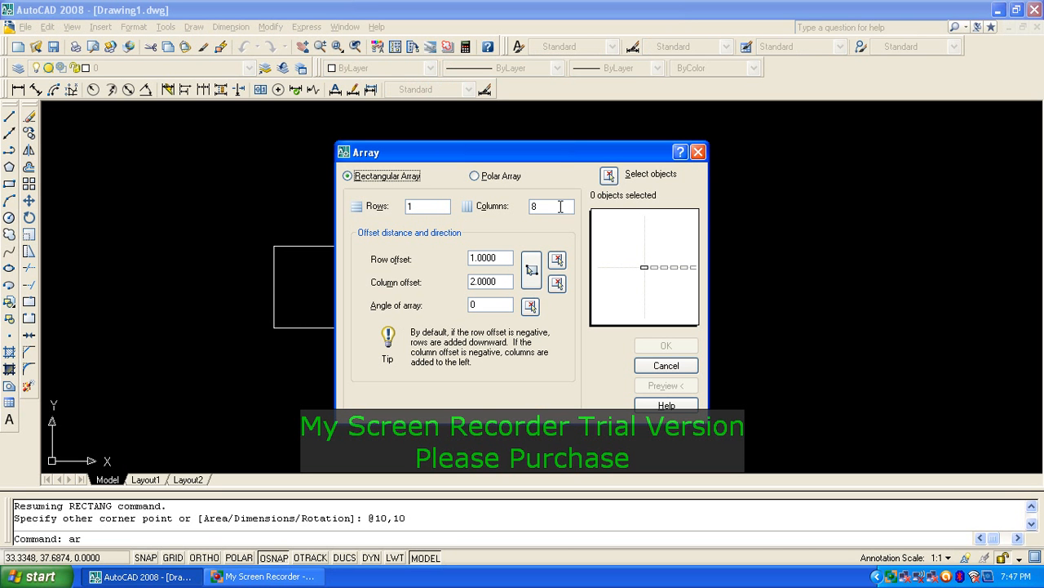
pyautogui.doubleClick(425, 206)
pyautogui.write('50')
pyautogui.doubleClick(539, 207)
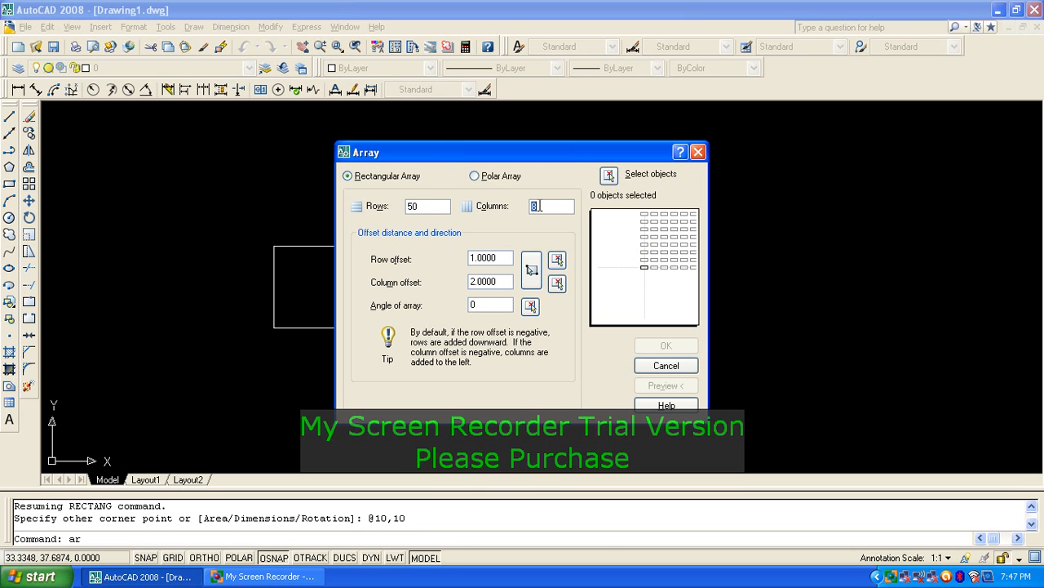
pyautogui.write('50')
pyautogui.moveTo(498, 257); pyautogui.dragTo(438, 264)
pyautogui.write('15')
pyautogui.doubleClick(501, 280)
# Step: Select the square as the array object, create the 50 by 50 grid, and view it whole
pyautogui.click(609, 174)
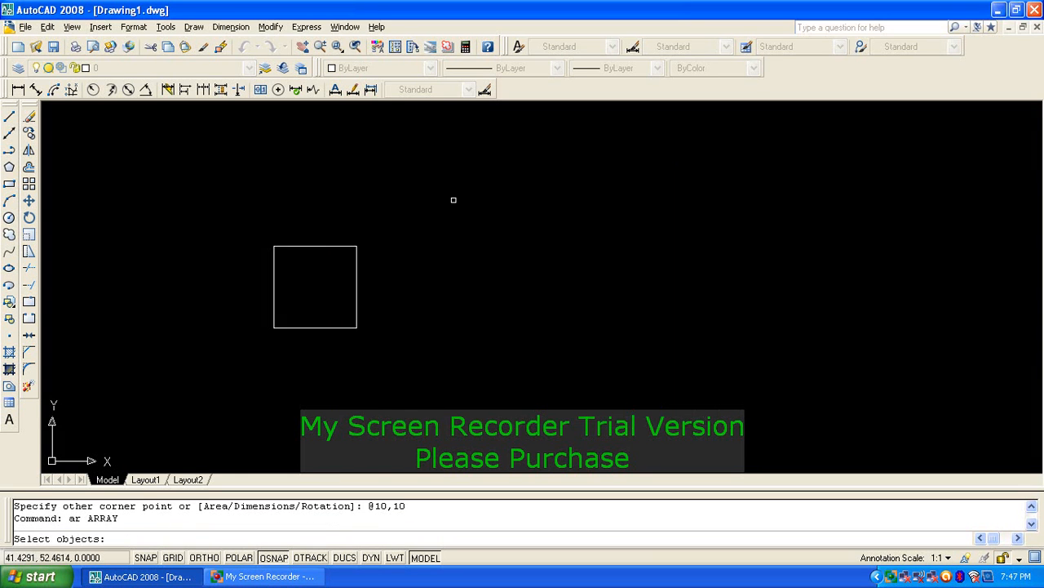
pyautogui.click(409, 218)
pyautogui.click(294, 244)
pyautogui.press('Return')
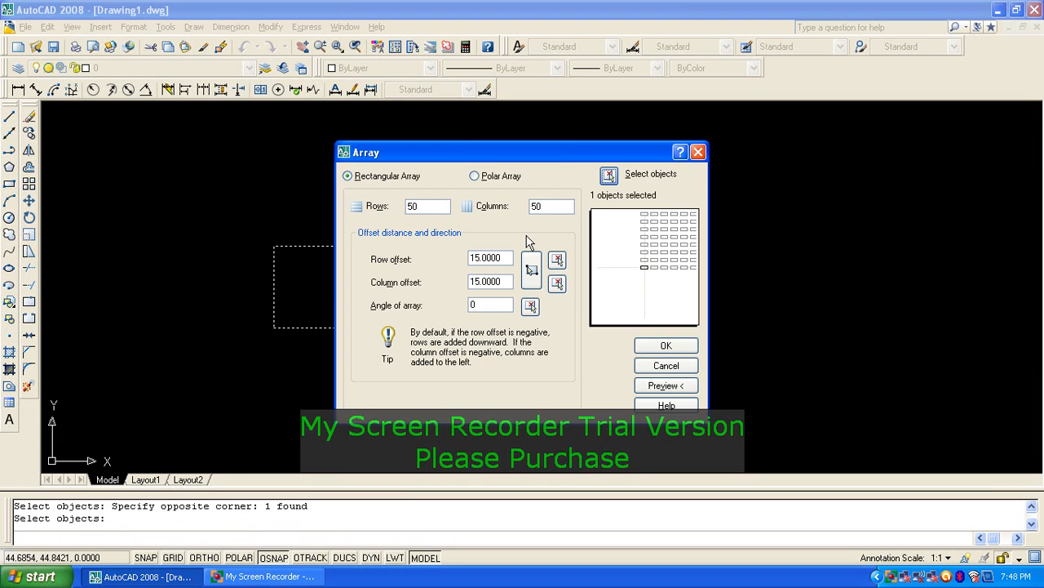
pyautogui.click(642, 351)
pyautogui.scroll(-5, 659, 347)
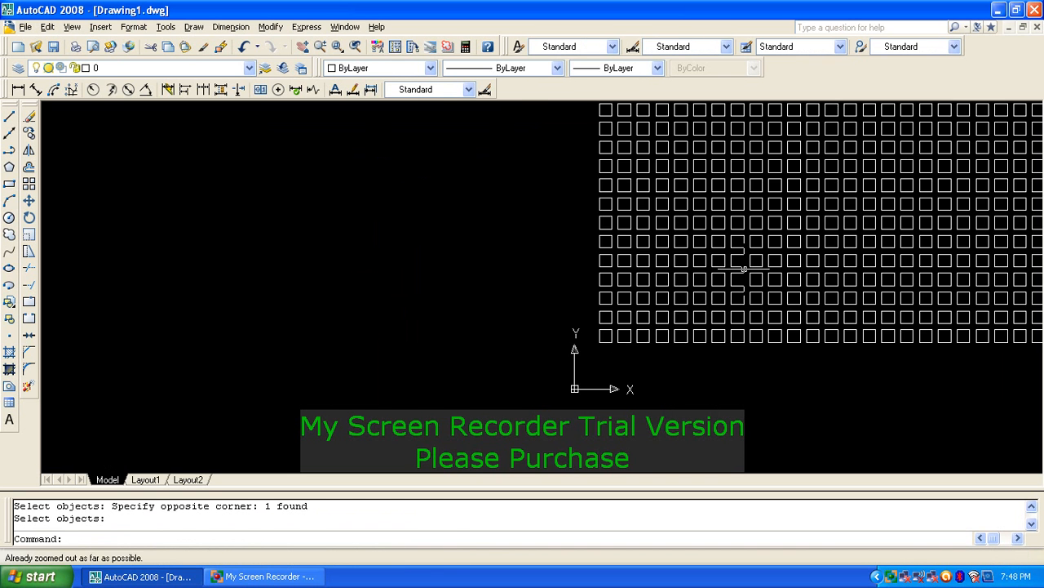
pyautogui.moveTo(744, 269); pyautogui.dragTo(532, 405, button='middle')
pyautogui.middleClick(532, 404)
pyautogui.middleClick(532, 404)
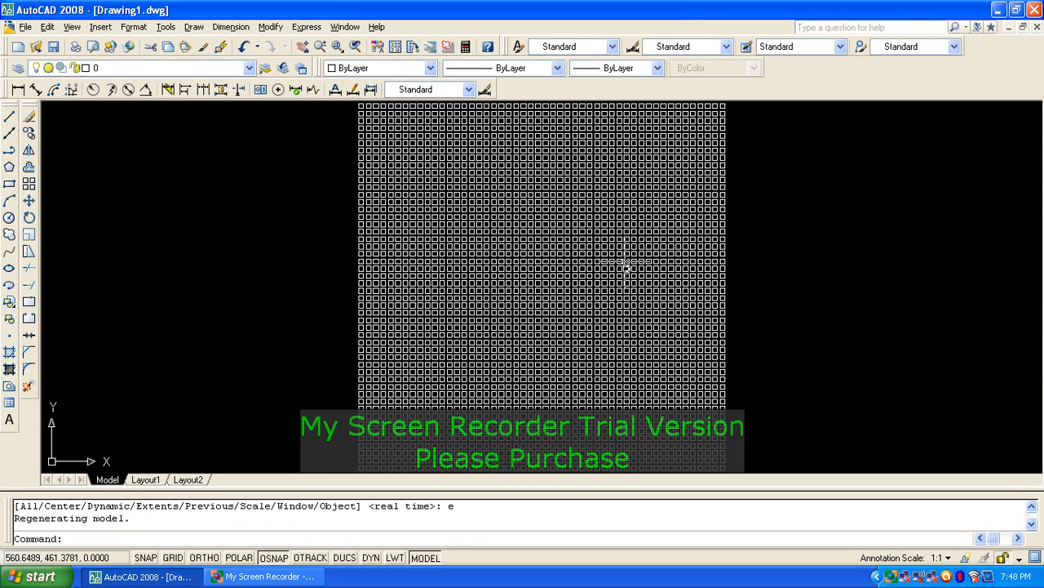
pyautogui.scroll(-4, 625, 265)
pyautogui.scroll(3, 542, 355)
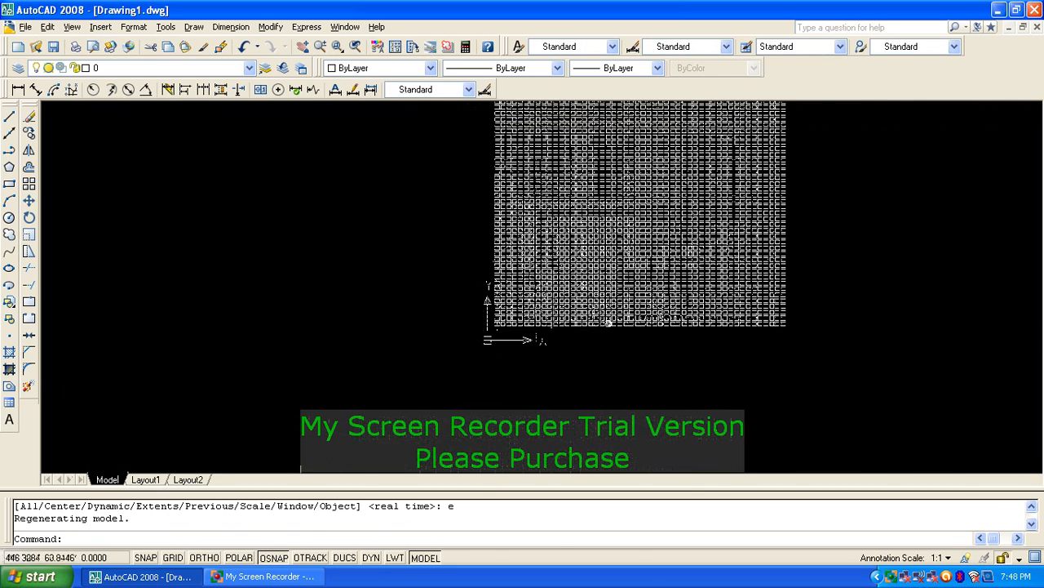
pyautogui.moveTo(814, 344); pyautogui.dragTo(796, 419, button='middle')
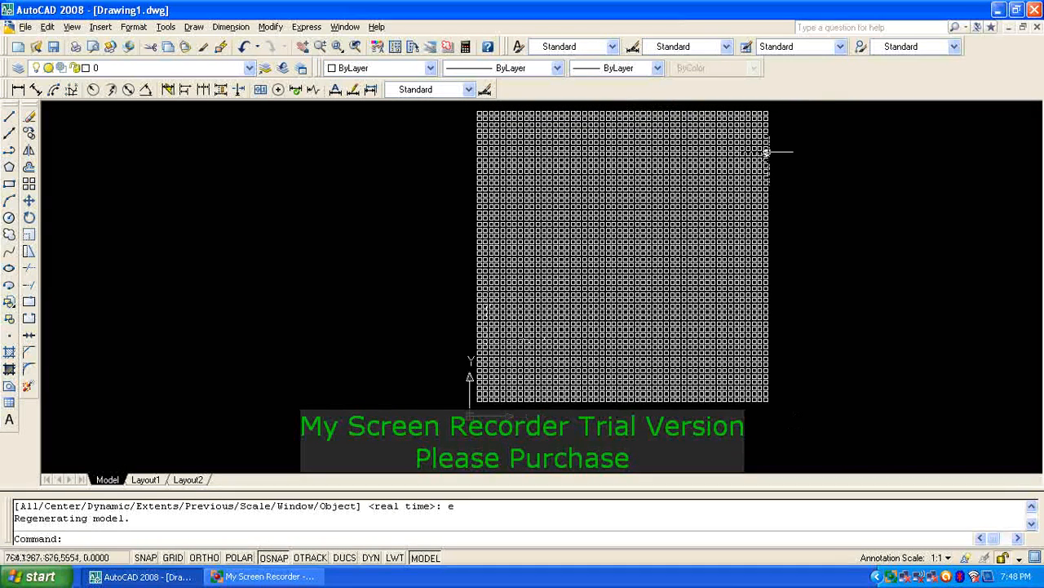
# Step: Erase all 2,500 squares with a window selection around the grid
pyautogui.write('e')
pyautogui.press('Return')
pyautogui.click(790, 109)
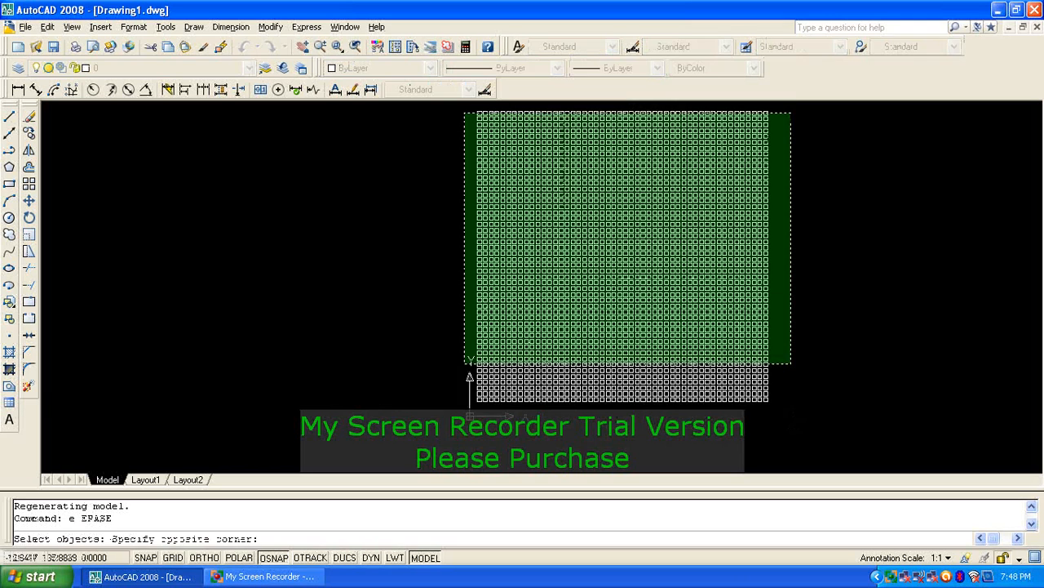
pyautogui.click(429, 414)
pyautogui.press('Return')
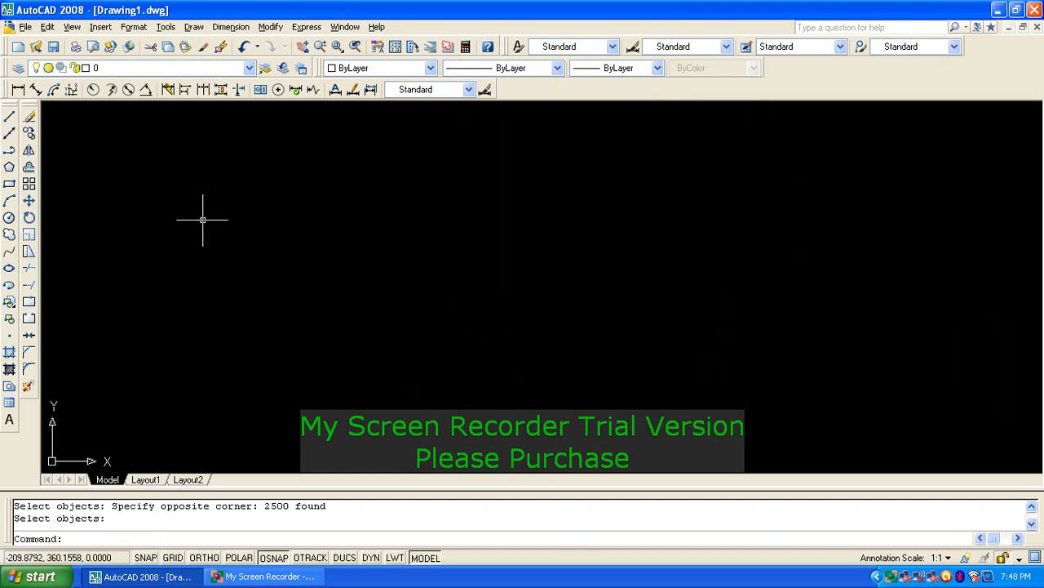
# Step: Draw a circle by picking its centre and radius
pyautogui.write('c')
pyautogui.press('Return')
pyautogui.press('Escape')
pyautogui.write('c')
pyautogui.press('Return')
pyautogui.click(458, 290)
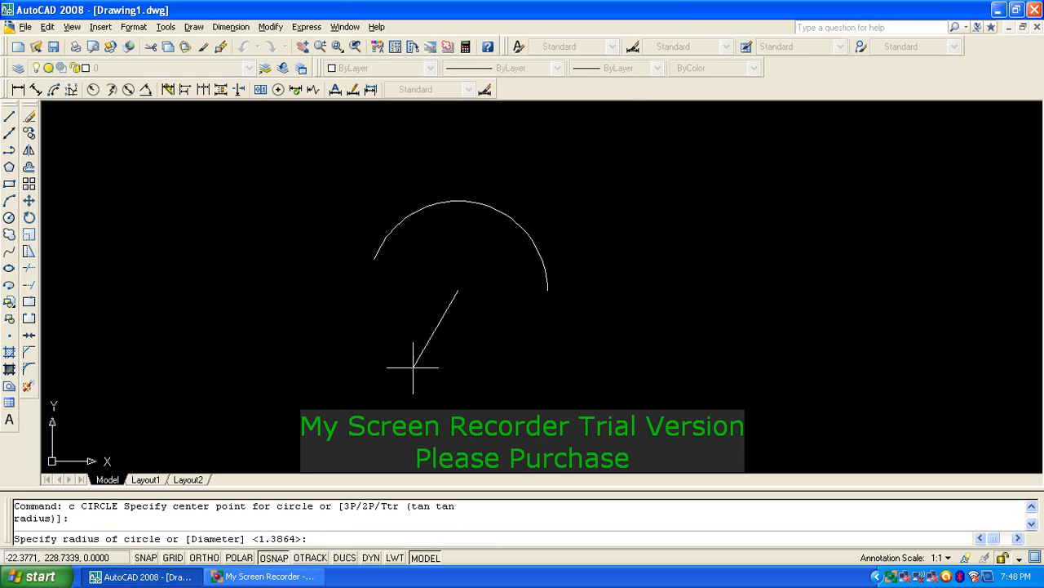
pyautogui.click(414, 367)
pyautogui.press('Escape')
pyautogui.press('Escape')
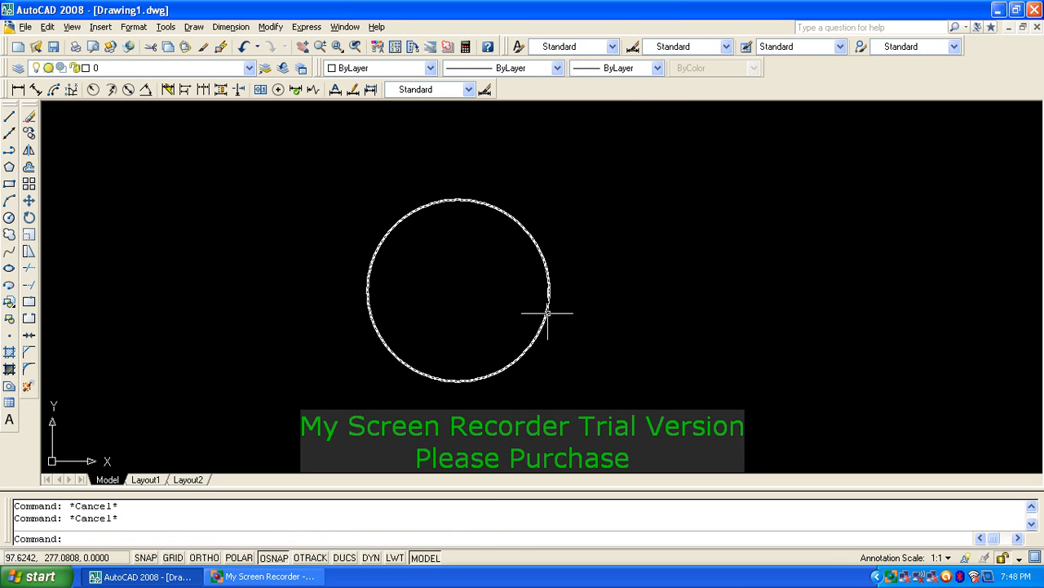
# Step: Add a multiline text box reading 12 set in the Arial font
pyautogui.click(9, 419)
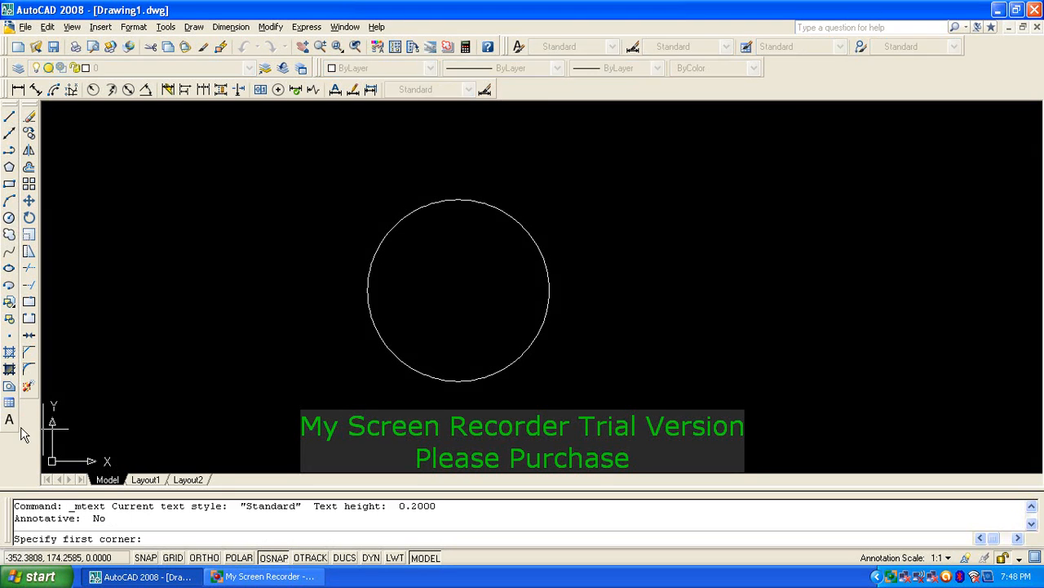
pyautogui.click(583, 264)
pyautogui.click(655, 313)
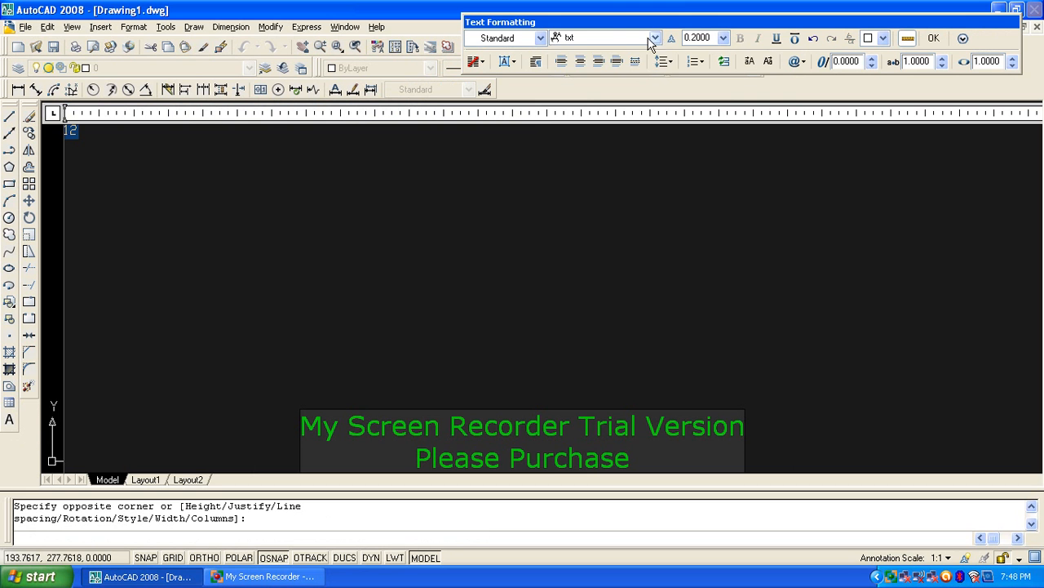
pyautogui.click(620, 37)
pyautogui.press('a')
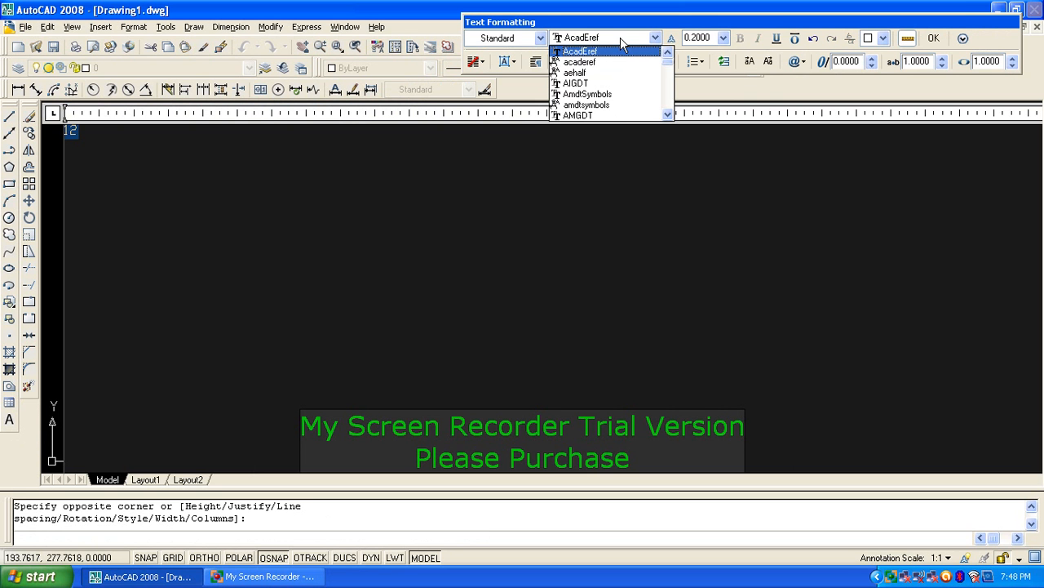
pyautogui.press('r')
pyautogui.click(611, 52)
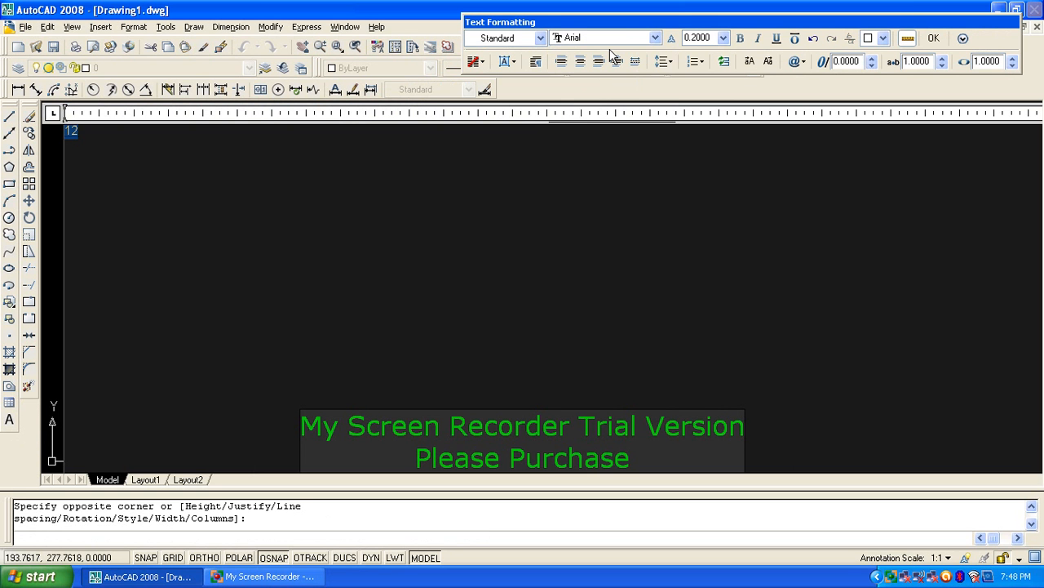
pyautogui.click(947, 39)
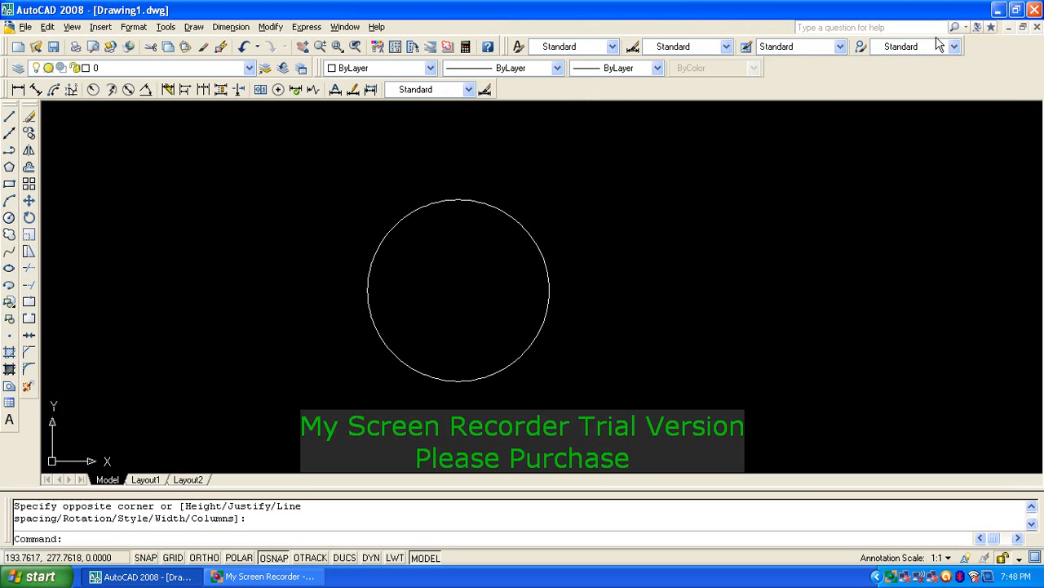
# Step: Scale the circle up by a factor of 20 and zoom to extents
pyautogui.click(470, 253)
pyautogui.click(700, 344)
pyautogui.write('s')
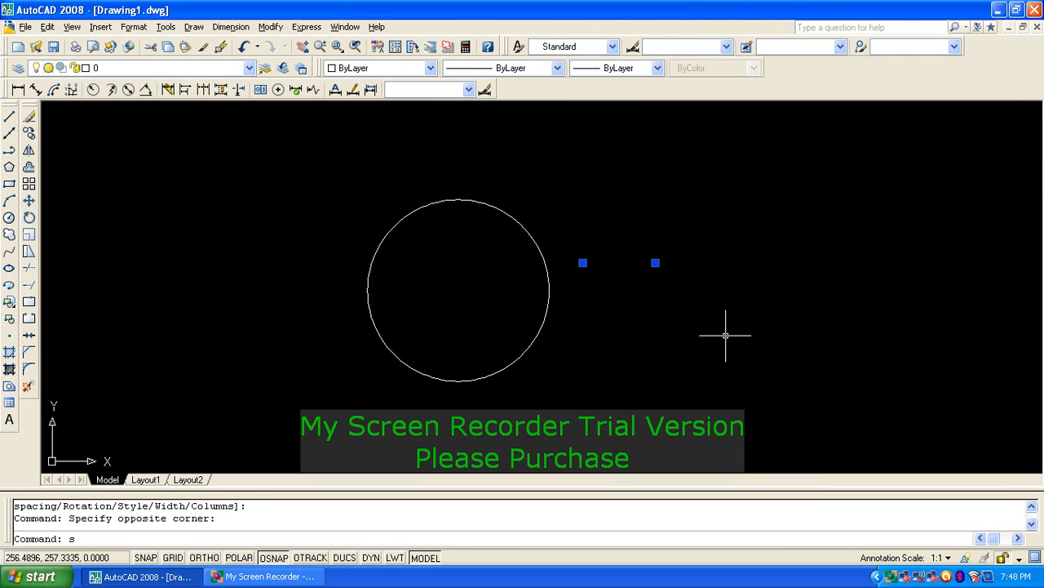
pyautogui.write('c')
pyautogui.press('Return')
pyautogui.click(684, 284)
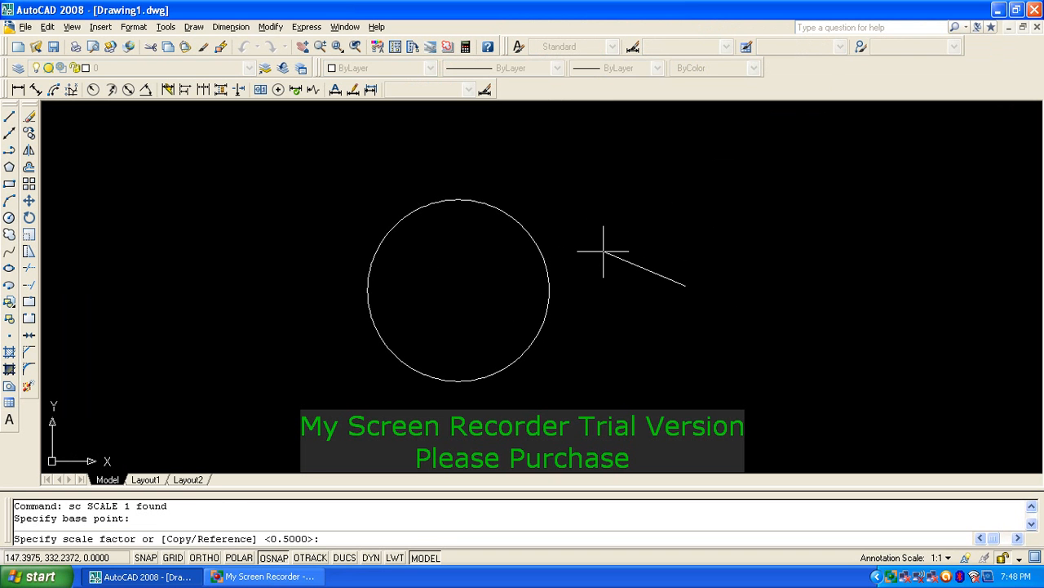
pyautogui.write('20')
pyautogui.press('Return')
pyautogui.write('z')
pyautogui.press('Return')
pyautogui.write('e')
pyautogui.press('Return')
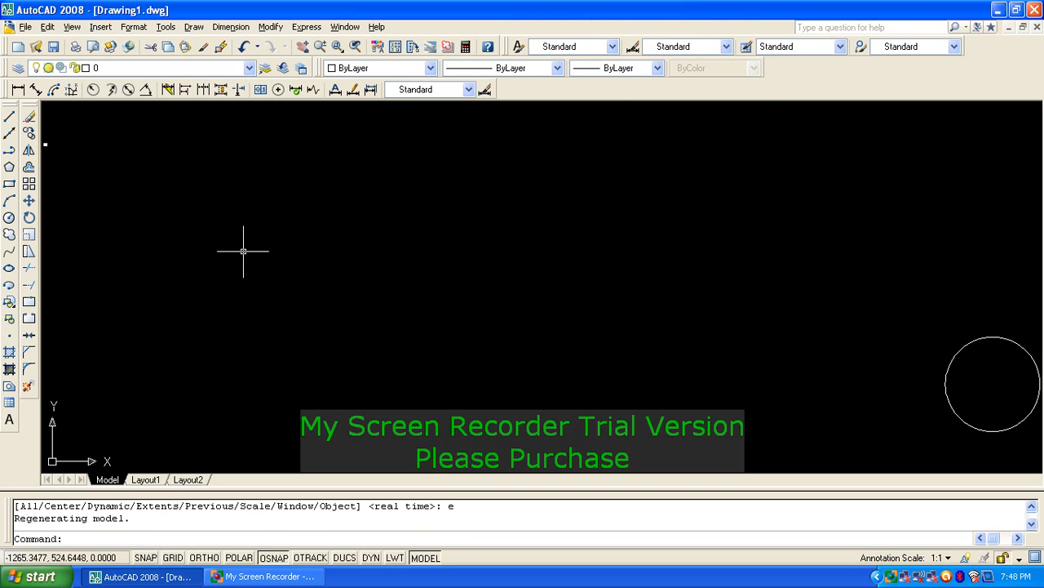
# Step: Move the 12 text to just above the circle's top
pyautogui.write('m')
pyautogui.press('Return')
pyautogui.click(90, 154)
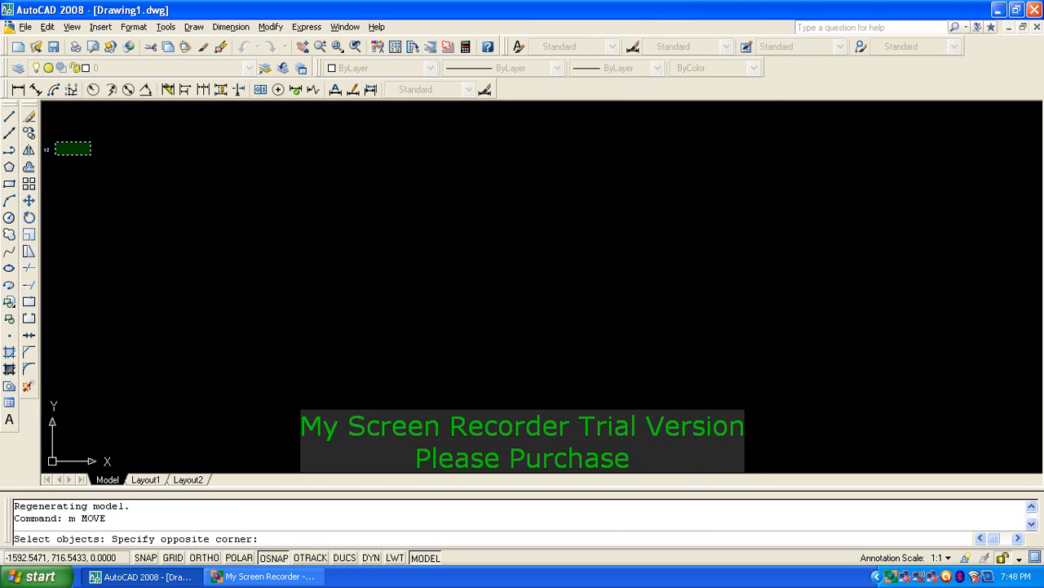
pyautogui.click(54, 142)
pyautogui.press('Return')
pyautogui.click(47, 145)
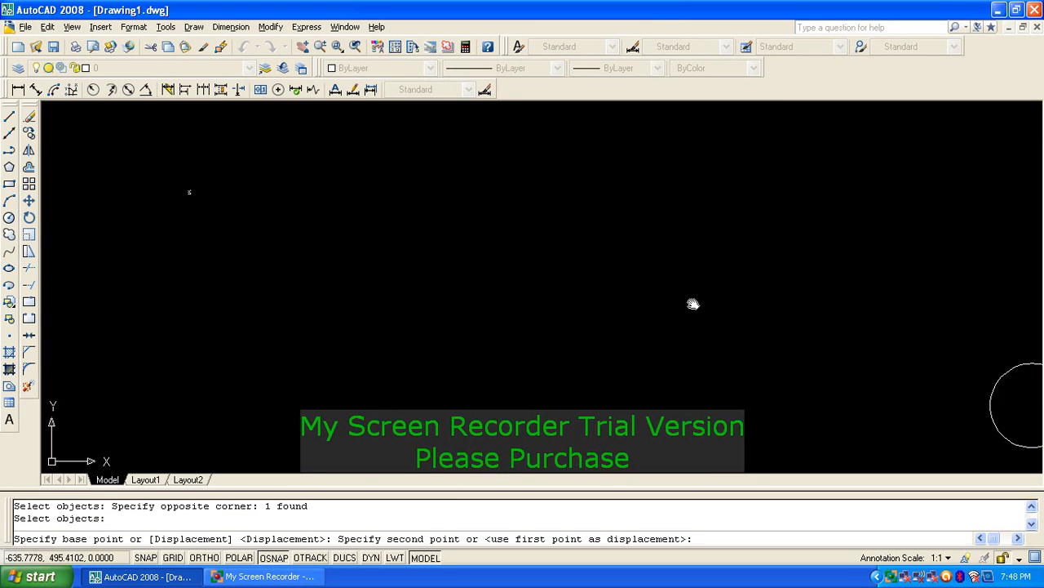
pyautogui.scroll(8, 686, 245)
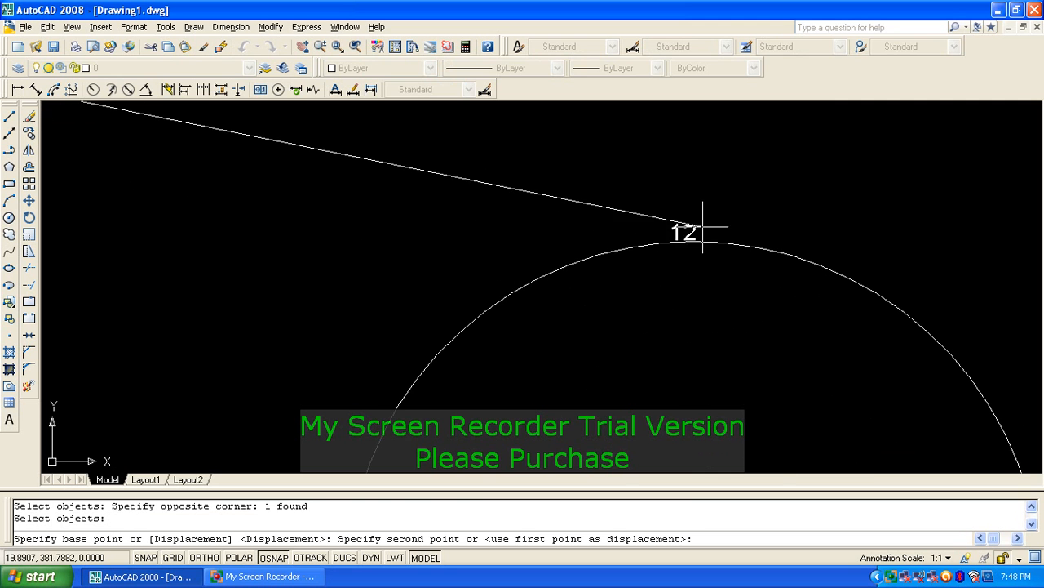
pyautogui.click(702, 226)
pyautogui.click(693, 237)
pyautogui.scroll(1, 694, 214)
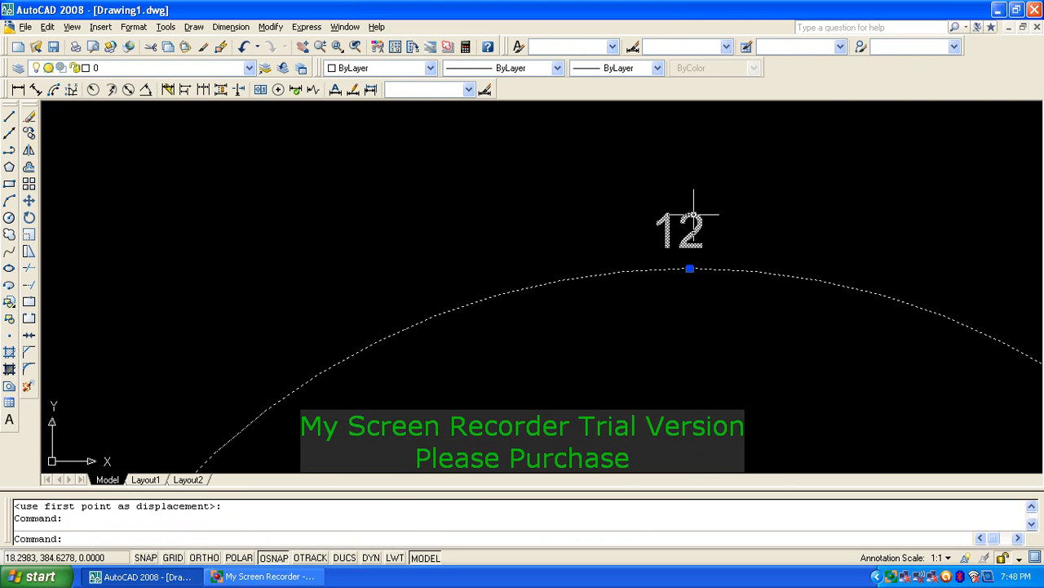
pyautogui.press('Escape')
pyautogui.press('Escape')
# Step: Begin another move of the 12, cancel it, and pan to show the whole circle
pyautogui.write('m')
pyautogui.press('Return')
pyautogui.click(778, 148)
pyautogui.click(620, 245)
pyautogui.press('Return')
pyautogui.click(757, 180)
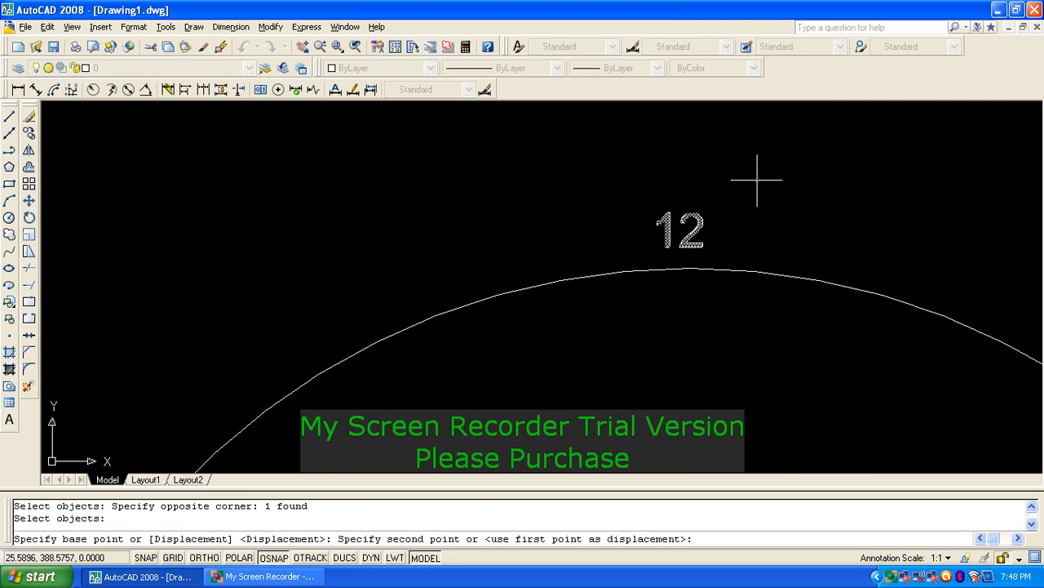
pyautogui.press('Escape')
pyautogui.scroll(-4, 757, 173)
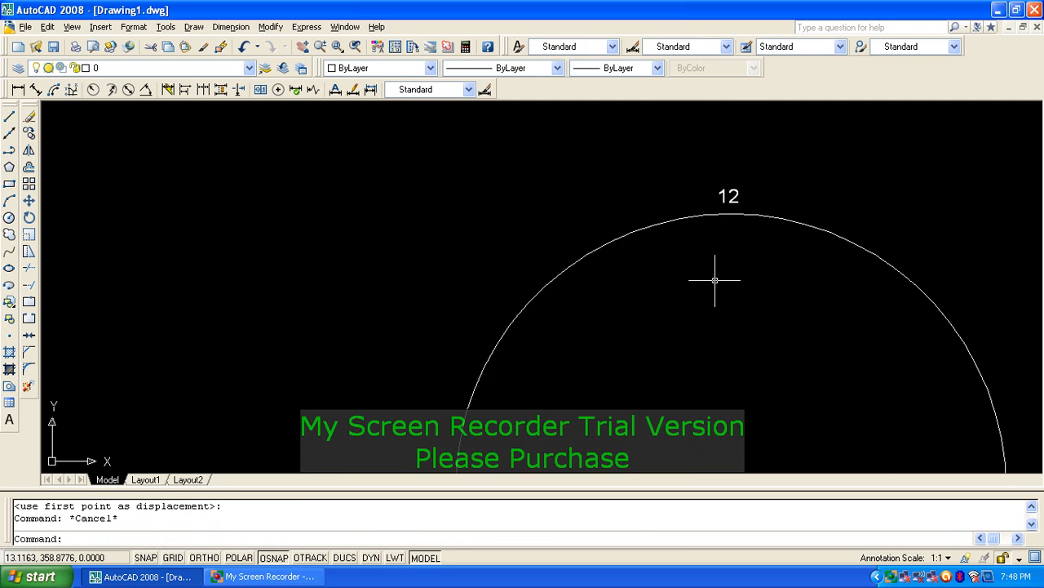
pyautogui.scroll(-2, 715, 280)
pyautogui.moveTo(749, 326); pyautogui.dragTo(572, 235, button='middle')
# Step: Scale the 12 text by a factor of 2
pyautogui.write('sc')
pyautogui.press('Return')
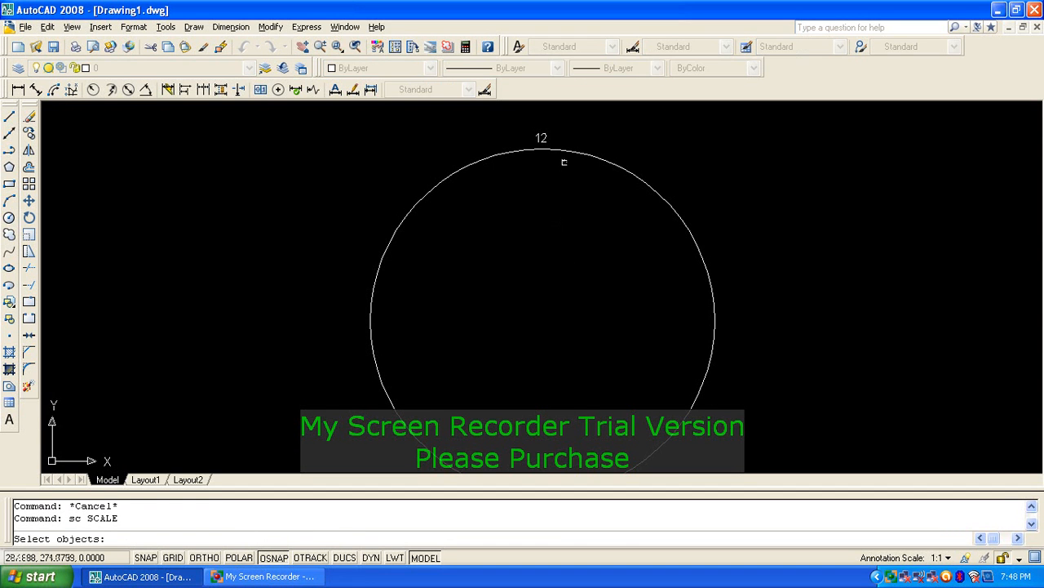
pyautogui.click(541, 134)
pyautogui.press('Return')
pyautogui.click(541, 137)
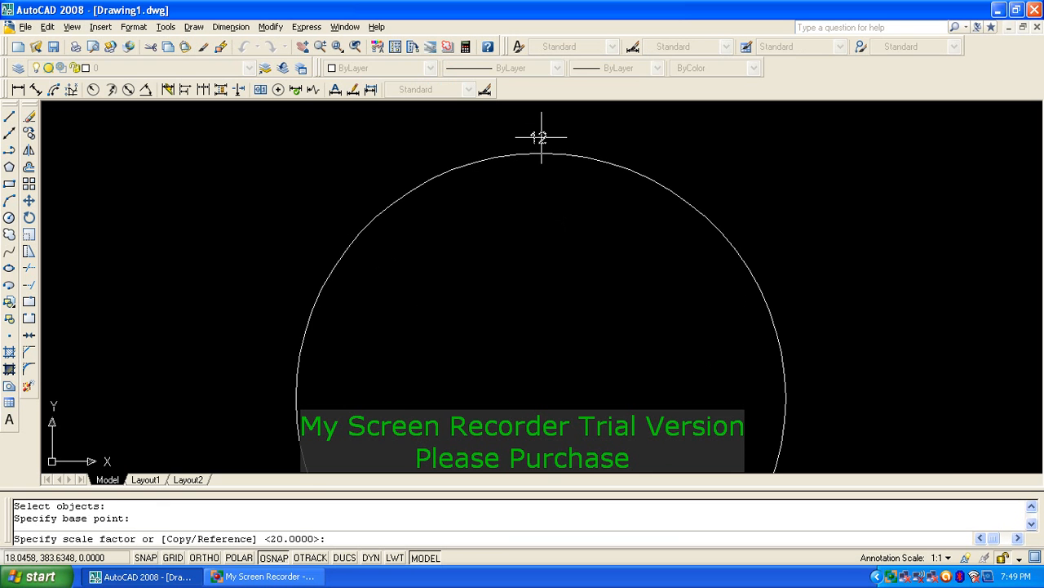
pyautogui.write('2')
pyautogui.press('Return')
# Step: Move the 12 slightly higher above the circle's top
pyautogui.scroll(3, 569, 121)
pyautogui.write('m')
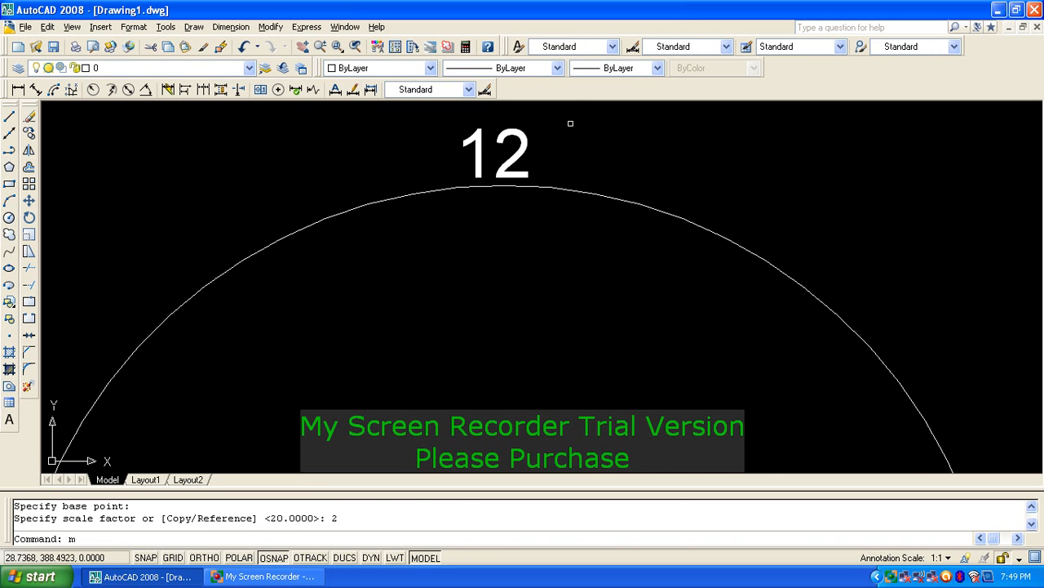
pyautogui.press('Return')
pyautogui.click(569, 122)
pyautogui.click(489, 163)
pyautogui.press('Return')
pyautogui.click(522, 449)
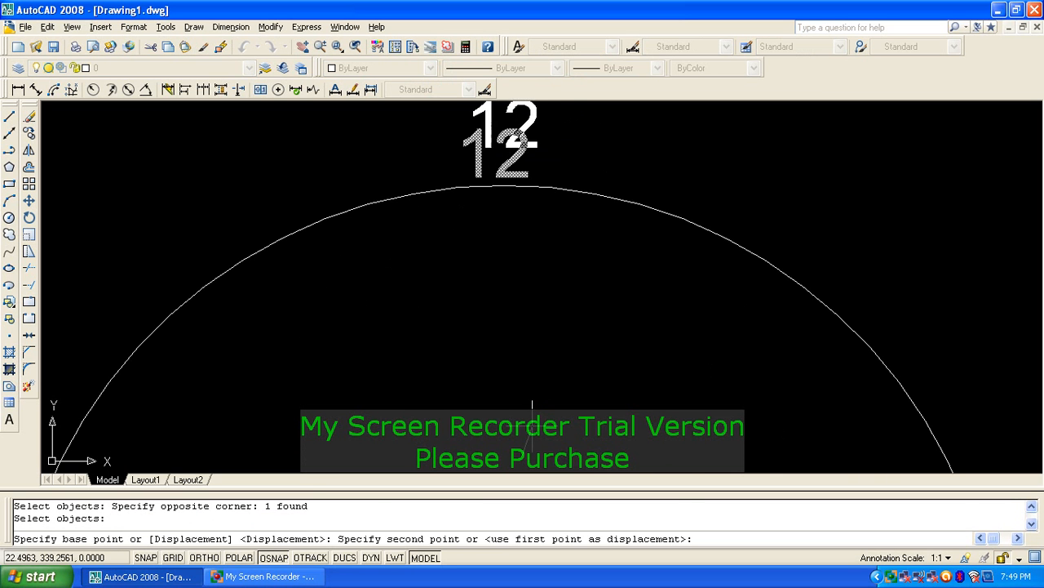
pyautogui.click(528, 425)
pyautogui.scroll(-5, 539, 334)
pyautogui.moveTo(560, 386); pyautogui.dragTo(562, 292, button='middle')
pyautogui.press('Escape')
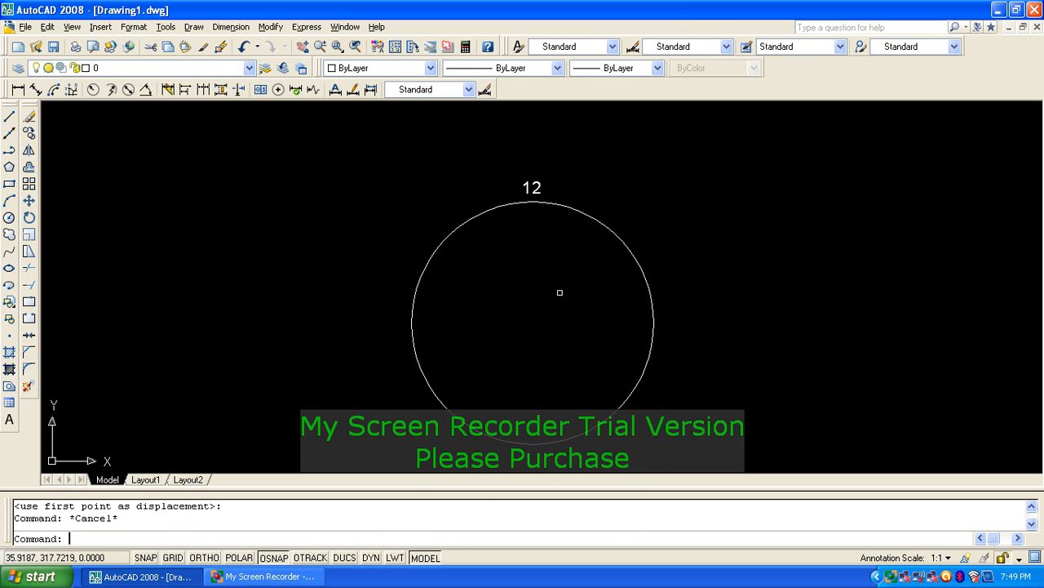
# Step: Zoom to extents so the circle and 12 fill the view
pyautogui.write('z')
pyautogui.press('Return')
pyautogui.write('e')
pyautogui.press('Return')
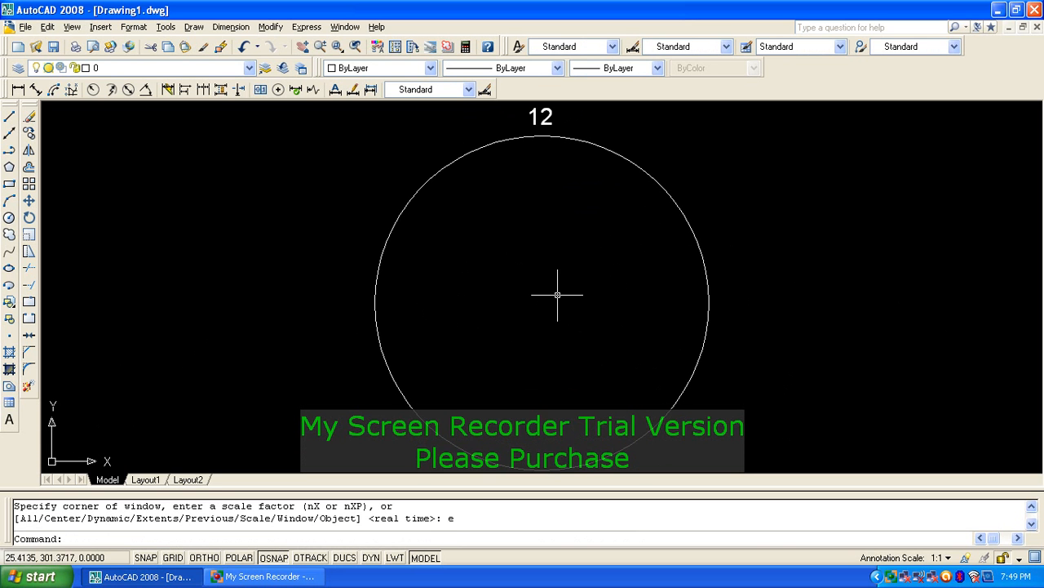
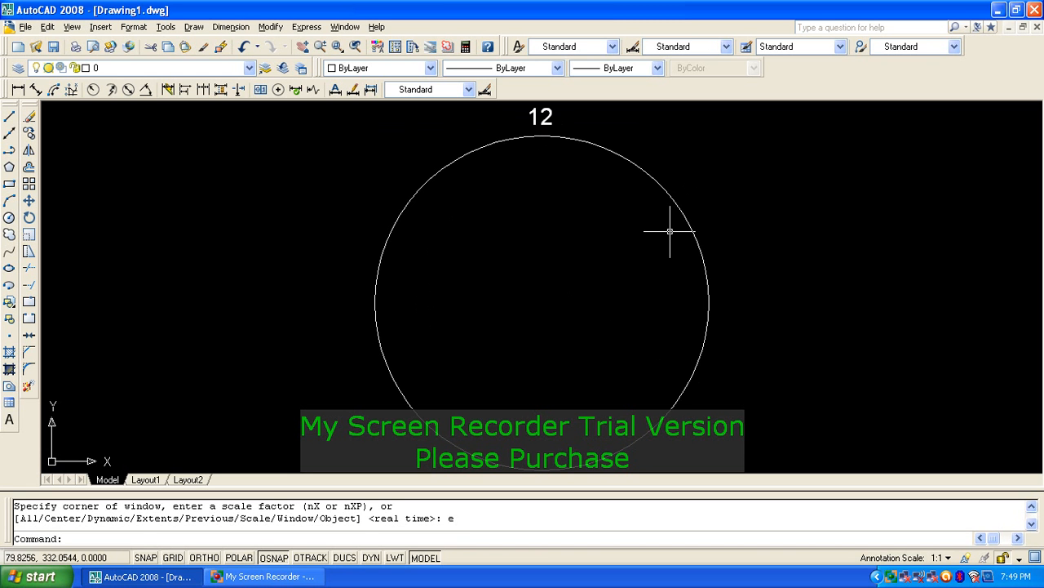
# Step: Polar-array the 12 label into 12 copies over 360° about the circle's centre
pyautogui.write('ar')
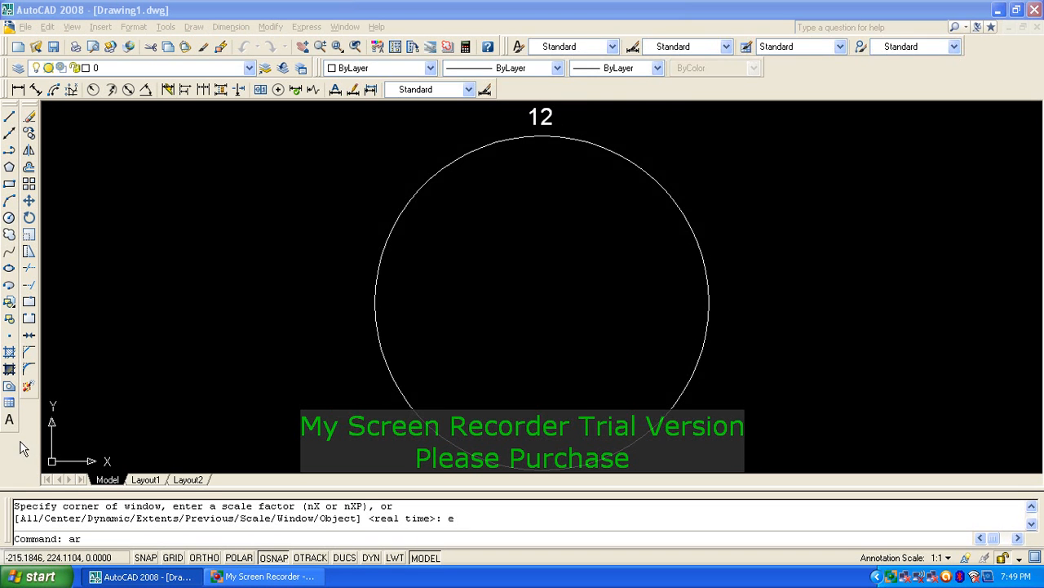
pyautogui.press('Return')
pyautogui.click(479, 178)
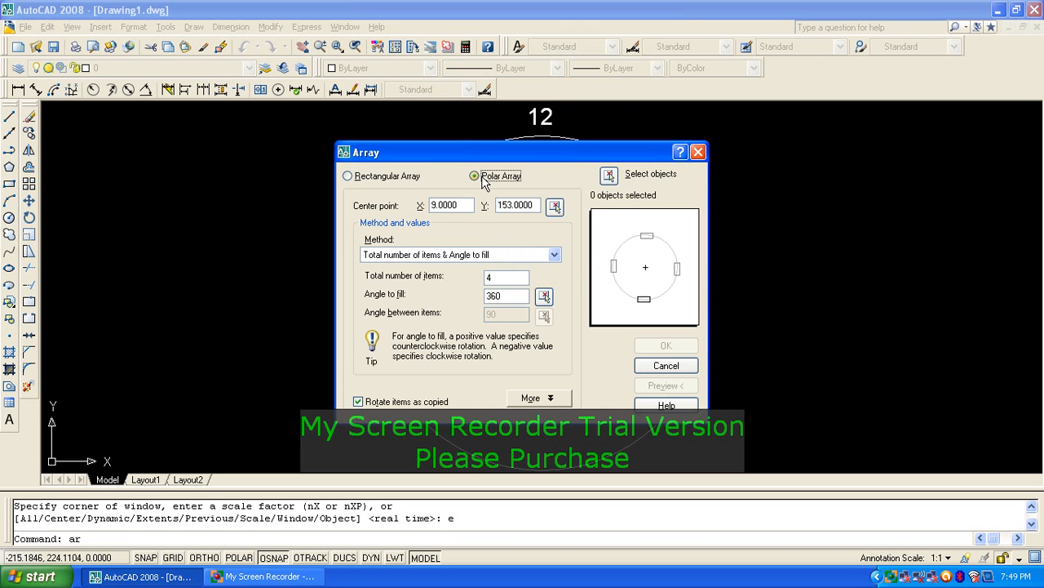
pyautogui.click(606, 179)
pyautogui.click(541, 136)
pyautogui.press('Return')
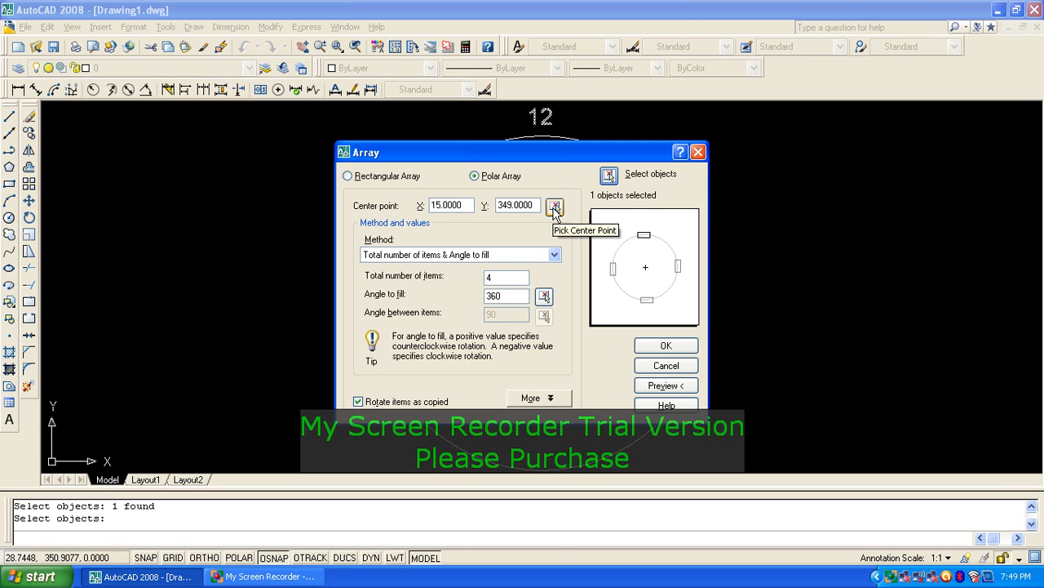
pyautogui.click(554, 208)
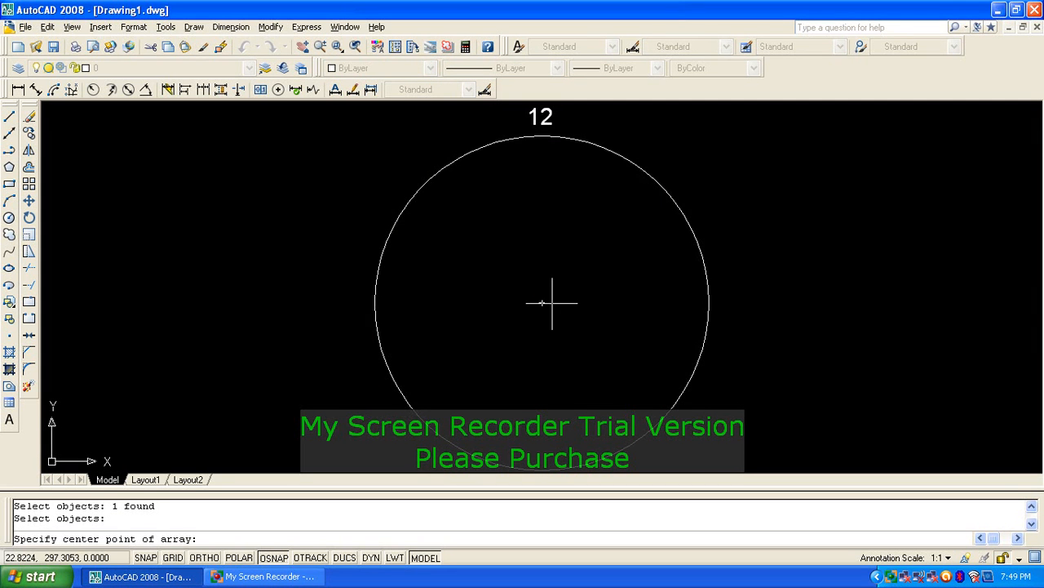
pyautogui.click(542, 303)
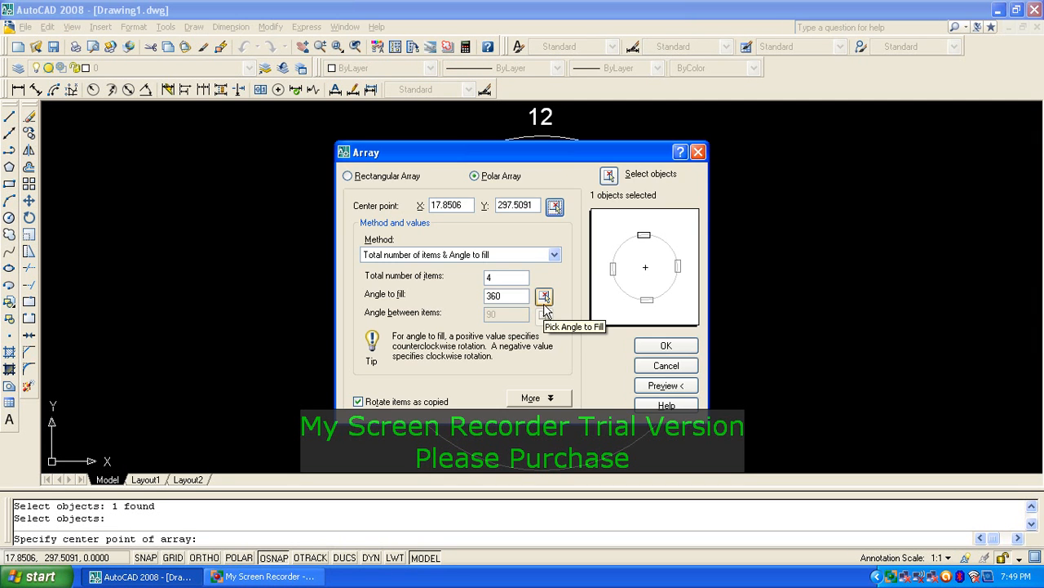
pyautogui.click(512, 279)
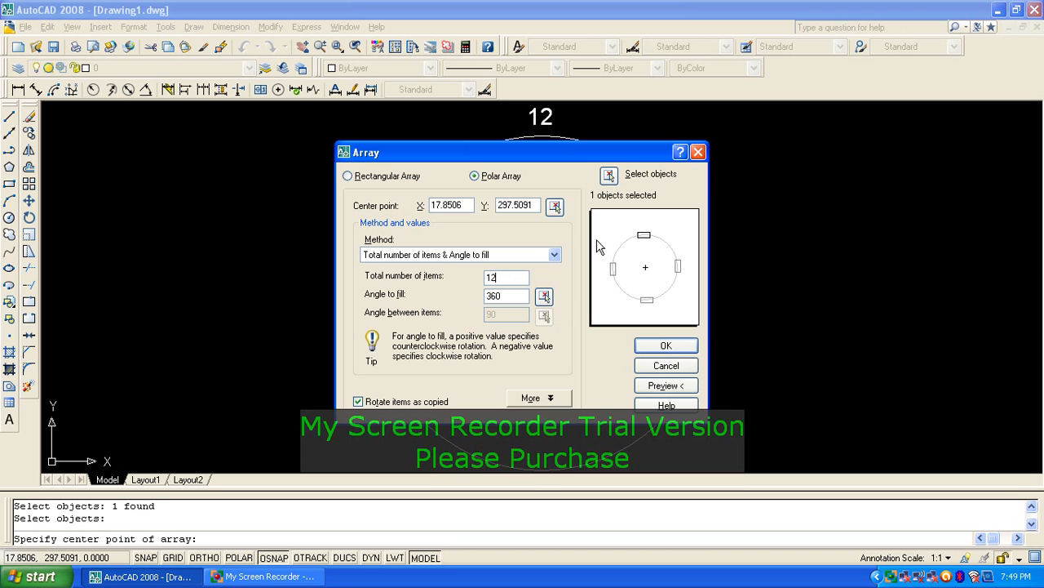
pyautogui.click(518, 296)
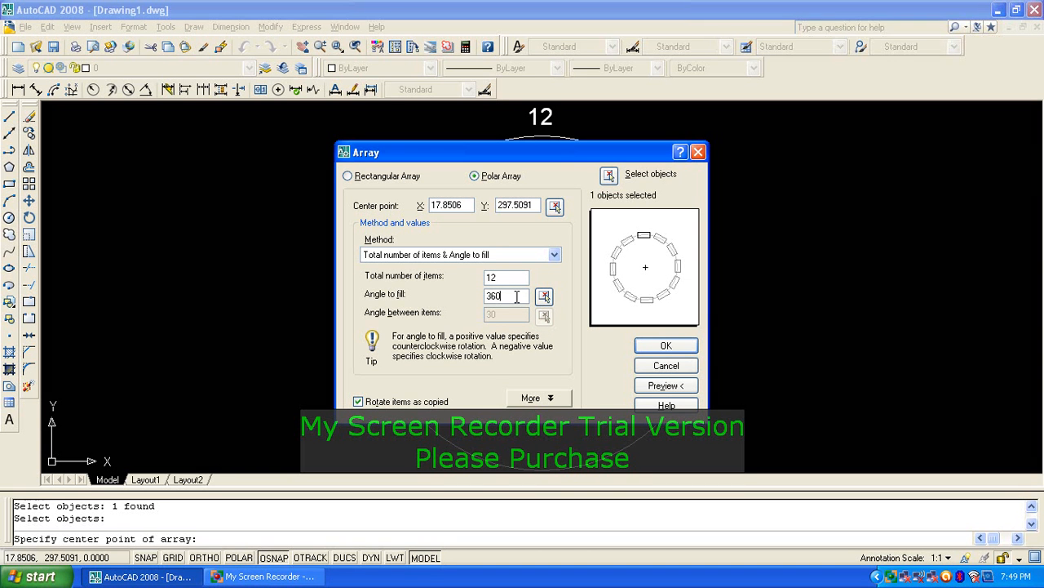
pyautogui.click(605, 177)
pyautogui.press('Return')
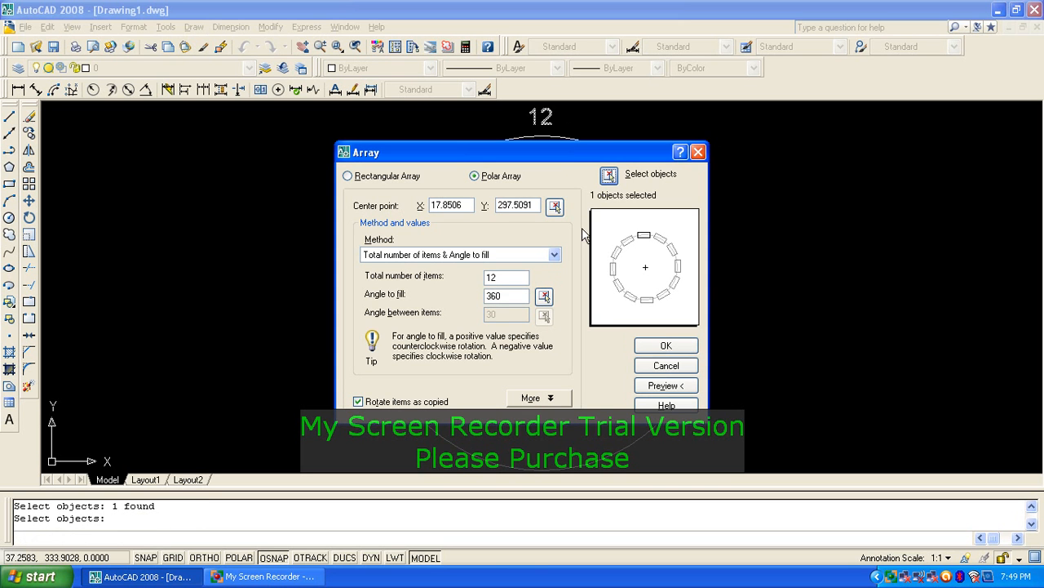
pyautogui.click(662, 346)
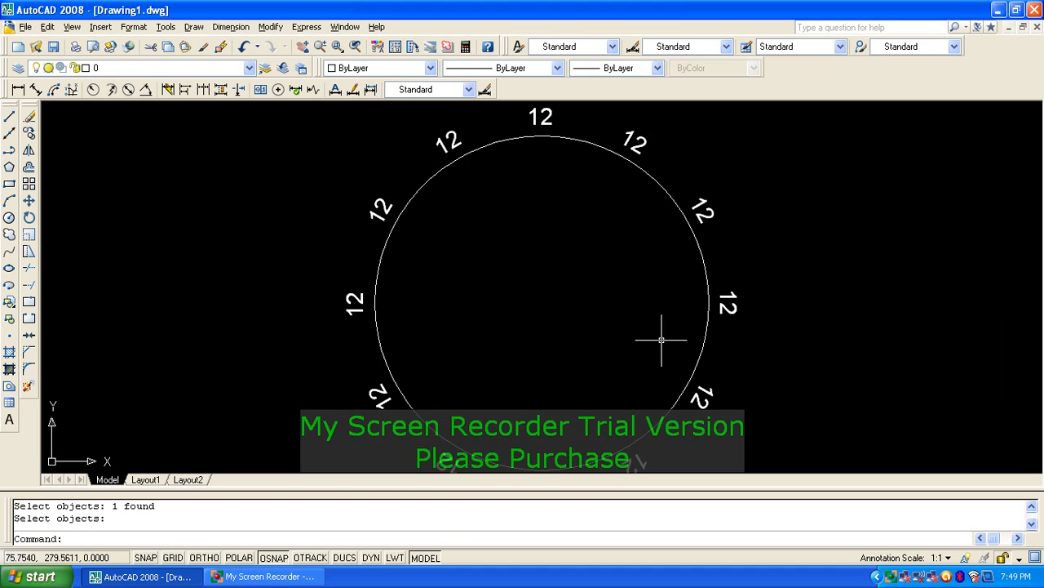
# Step: Zoom to extents and out to review the rotated array, then undo it
pyautogui.scroll(-1, 657, 337)
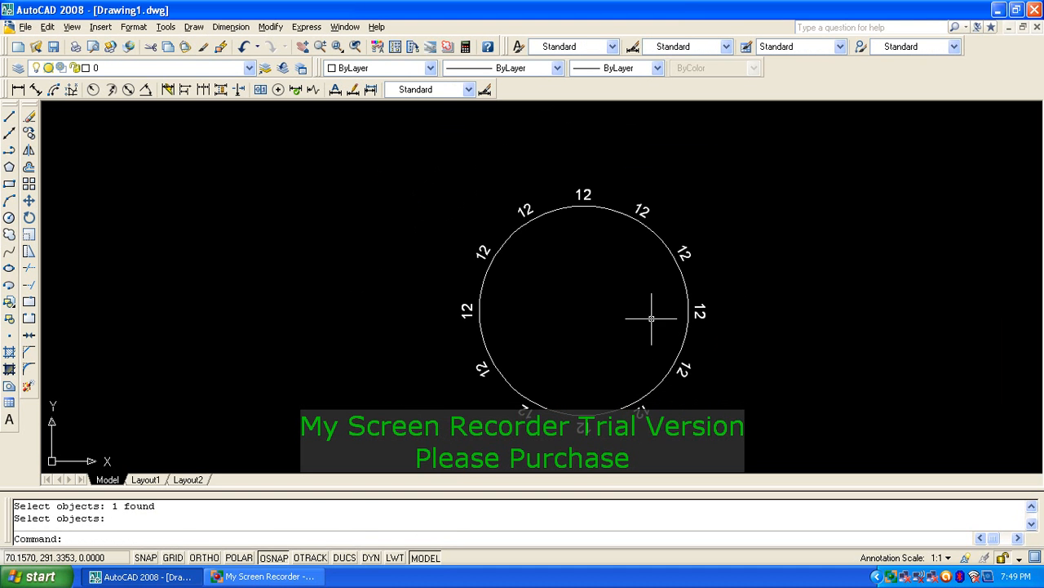
pyautogui.write('z')
pyautogui.press('Return')
pyautogui.write('e')
pyautogui.press('Return')
pyautogui.write('z')
pyautogui.press('Return')
pyautogui.press('Return')
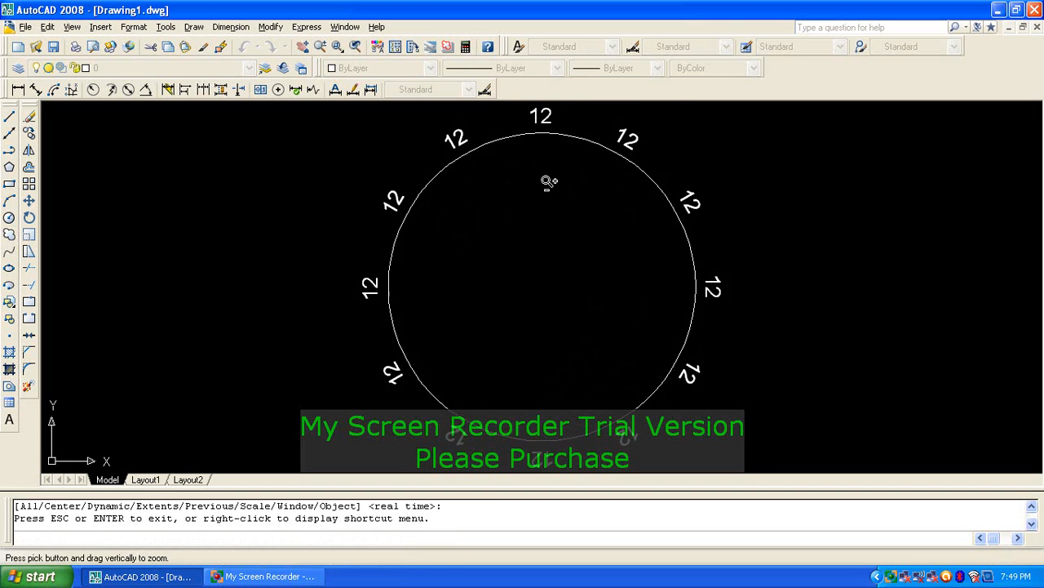
pyautogui.moveTo(548, 182); pyautogui.dragTo(543, 205)
pyautogui.rightClick(542, 204)
pyautogui.click(550, 216)
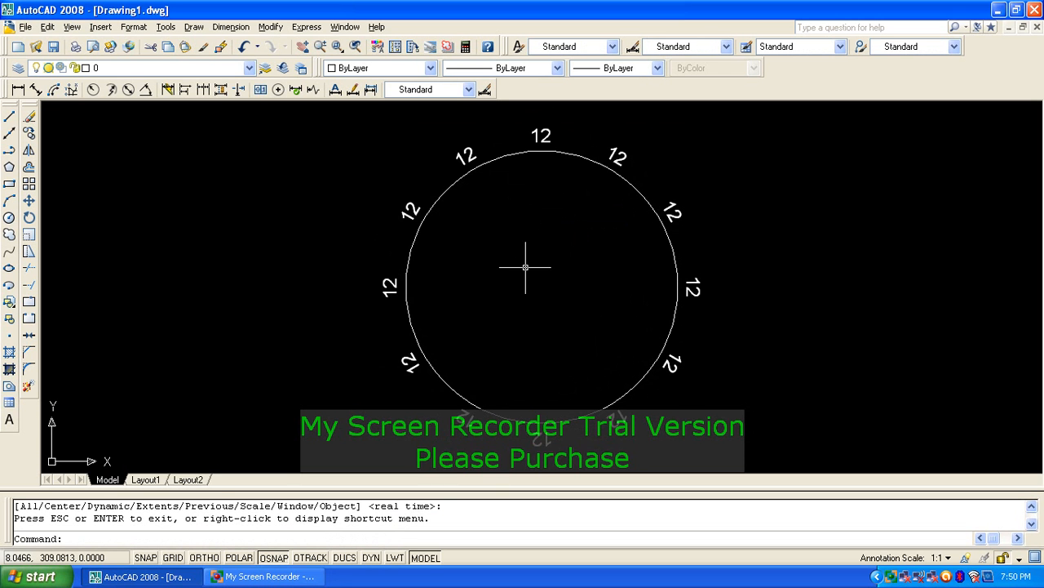
pyautogui.hotkey('ctrl', 'z')
pyautogui.hotkey('ctrl', 'z')
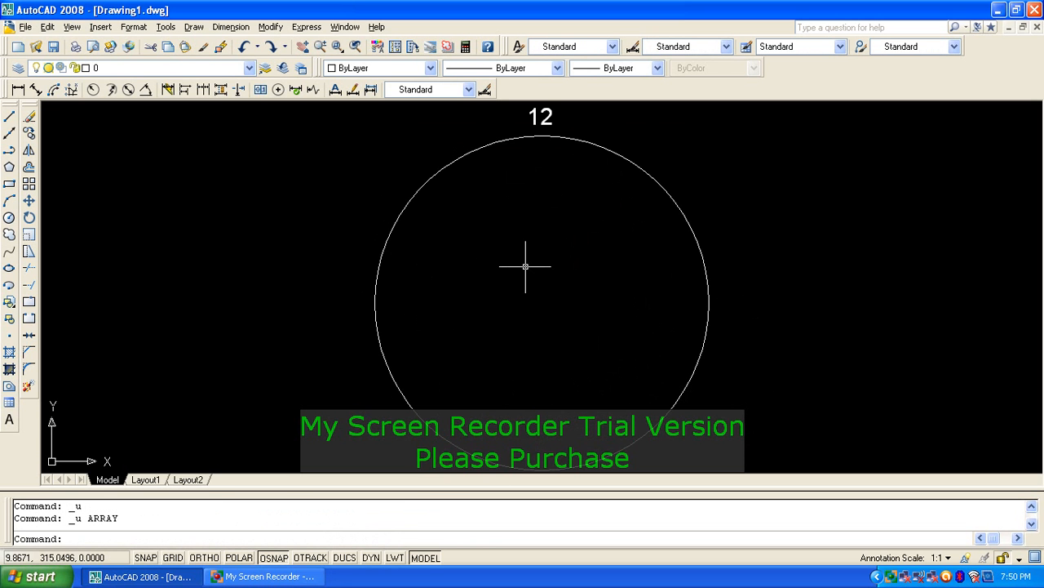
# Step: Redo the 12-item polar array about the circle's centre with copies kept upright, not rotated
pyautogui.write('ar')
pyautogui.press('Return')
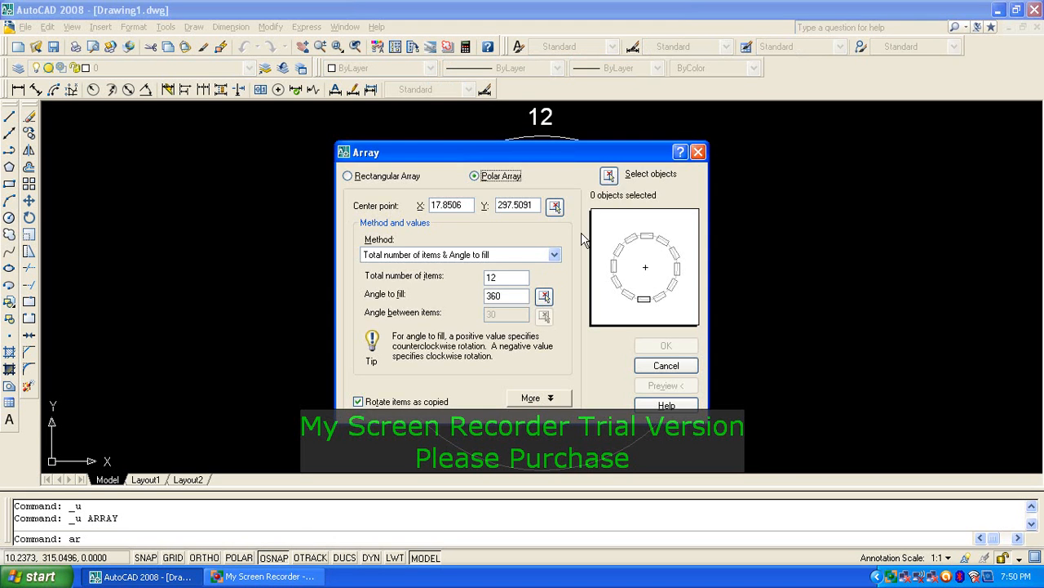
pyautogui.click(610, 175)
pyautogui.click(542, 117)
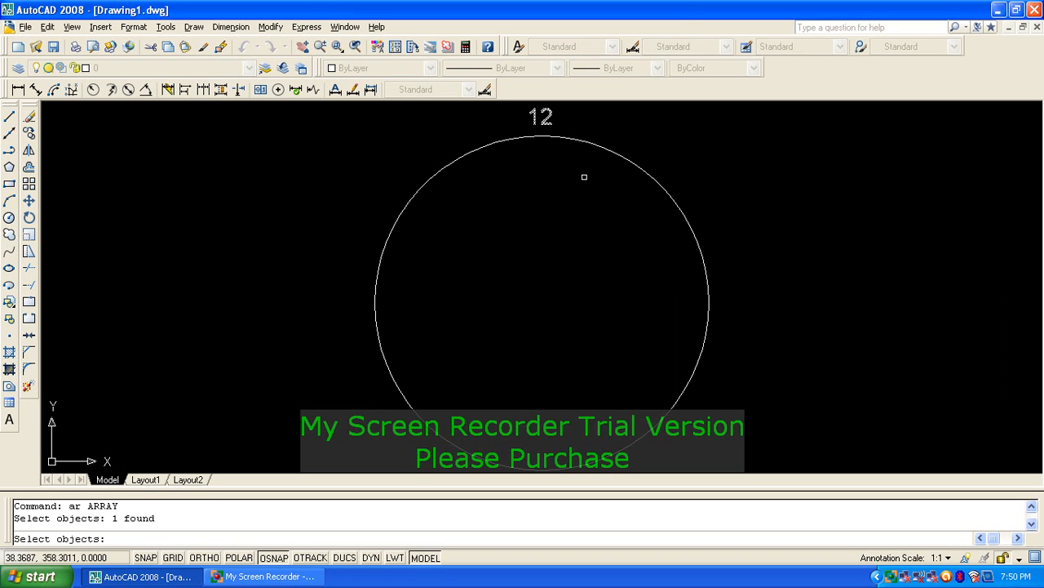
pyautogui.press('Return')
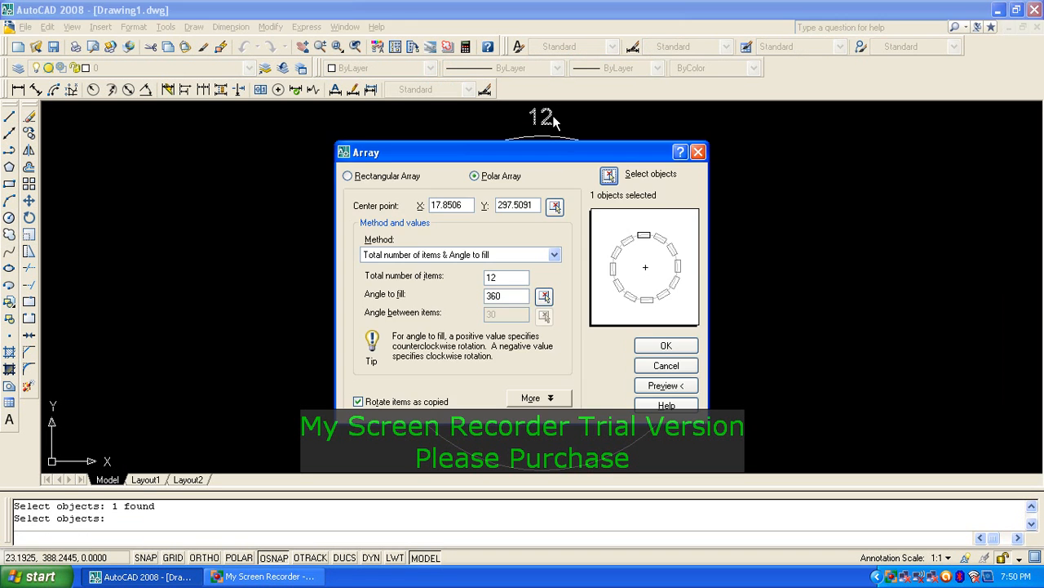
pyautogui.click(555, 206)
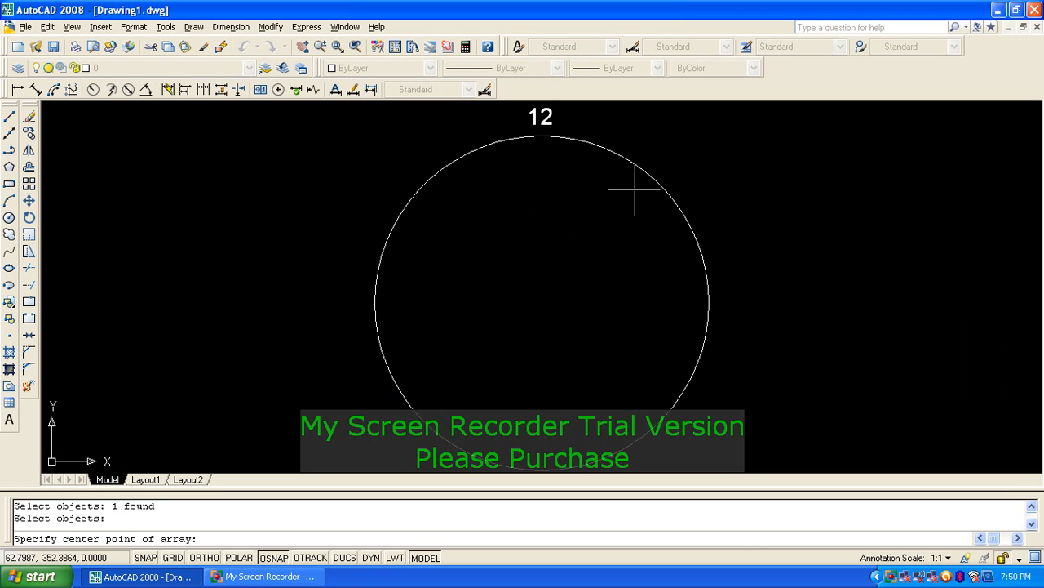
pyautogui.click(545, 308)
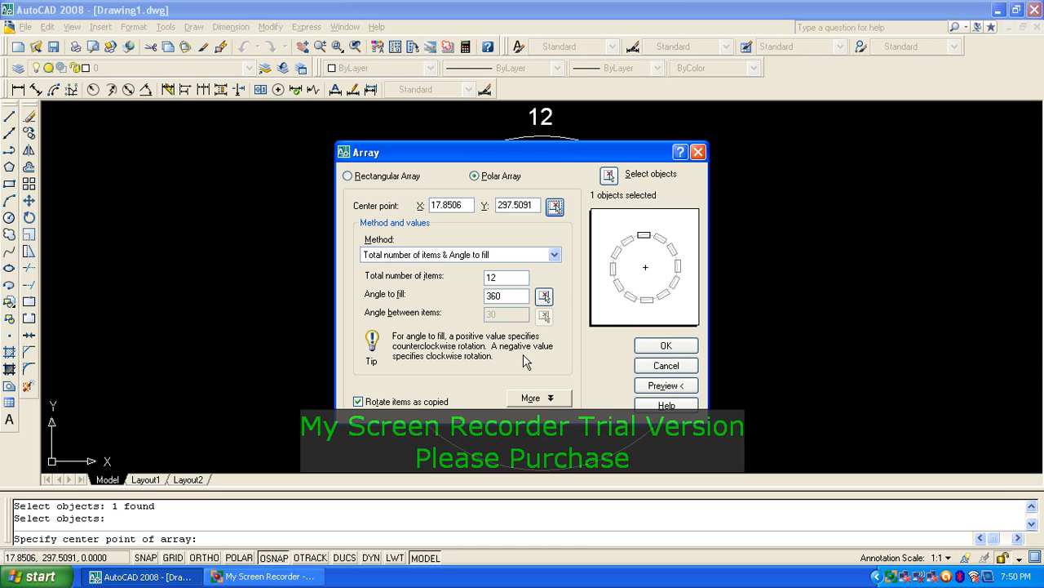
pyautogui.click(379, 405)
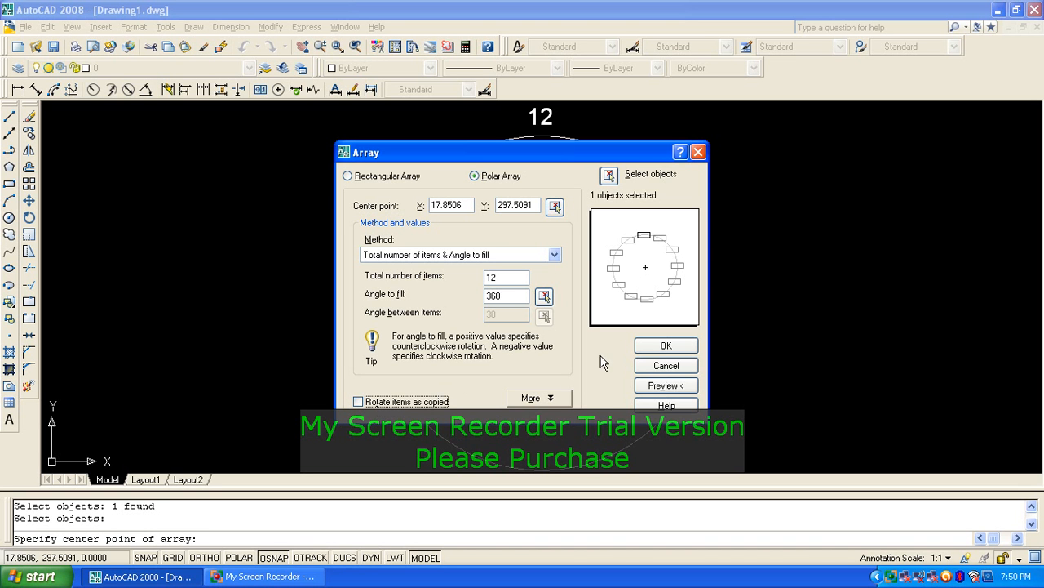
pyautogui.click(657, 345)
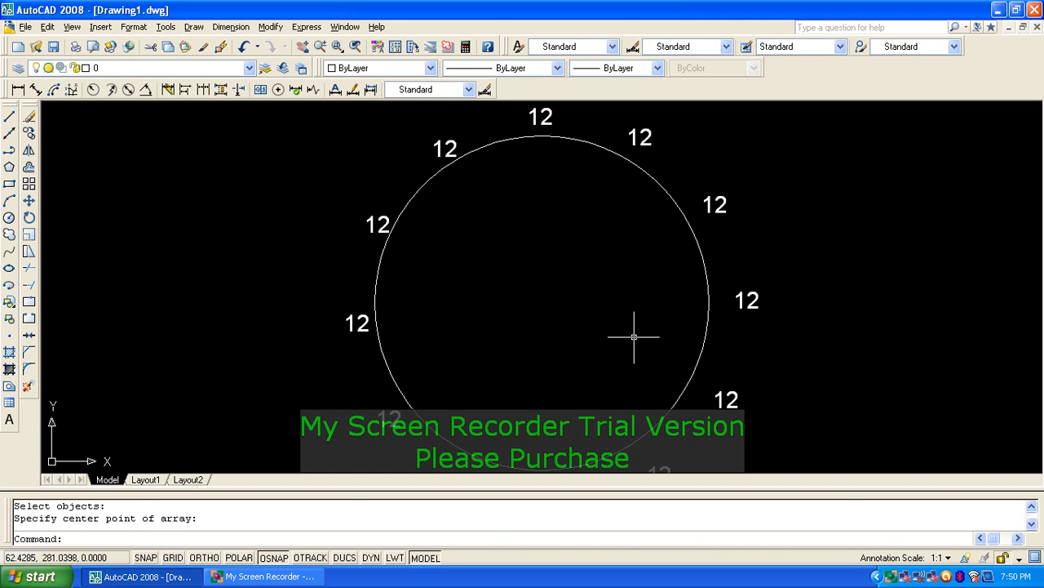
pyautogui.scroll(-4, 609, 294)
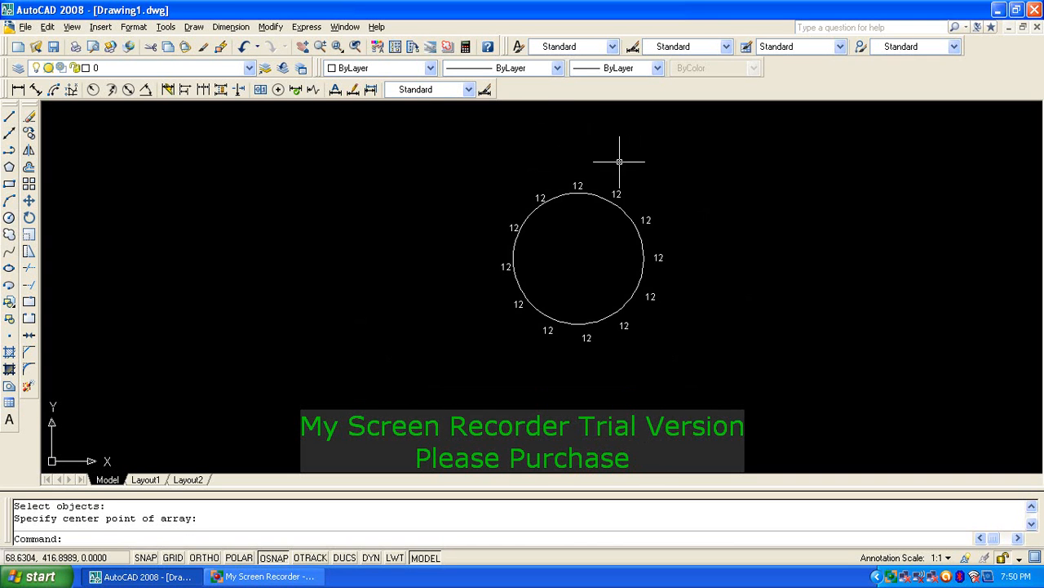
# Step: Erase the circle
pyautogui.scroll(3, 642, 280)
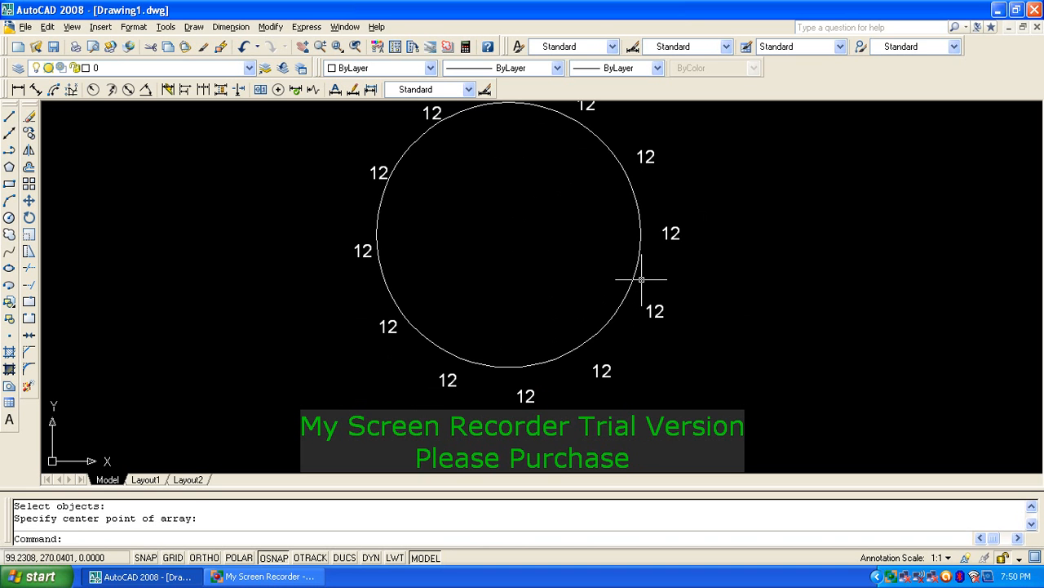
pyautogui.click(641, 280)
pyautogui.click(611, 267)
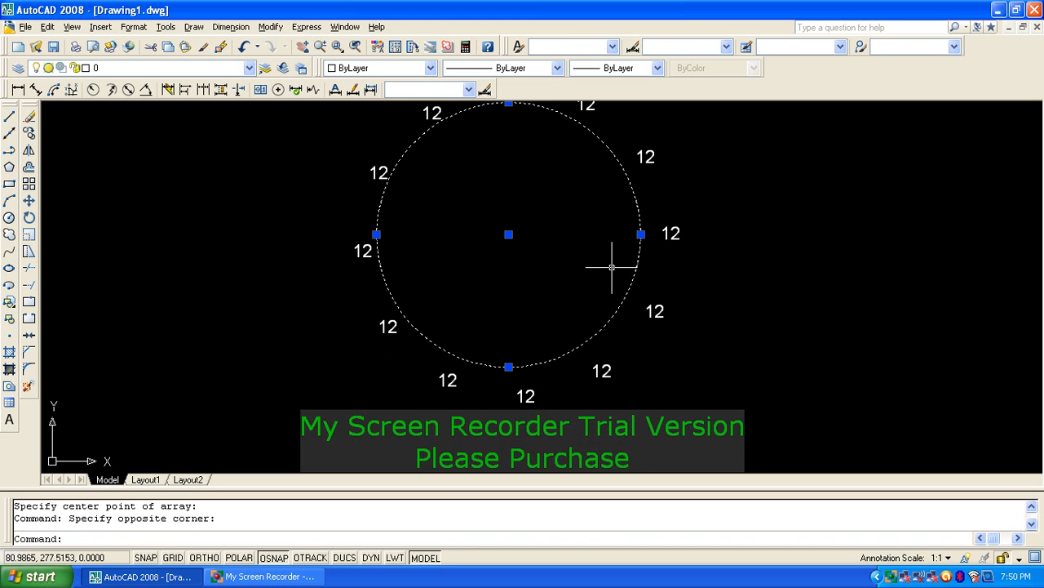
pyautogui.write('e')
pyautogui.press('Return')
# Step: Erase the stray circle that was accidentally drawn
pyautogui.scroll(-2, 566, 231)
pyautogui.write('c')
pyautogui.press('Return')
pyautogui.click(546, 221)
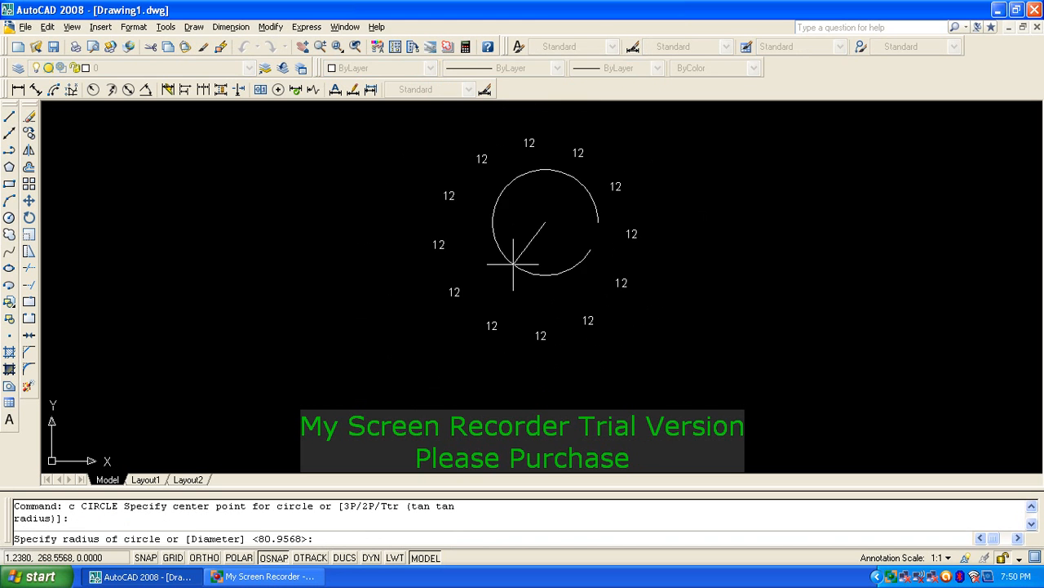
pyautogui.click(504, 277)
pyautogui.write('`1')
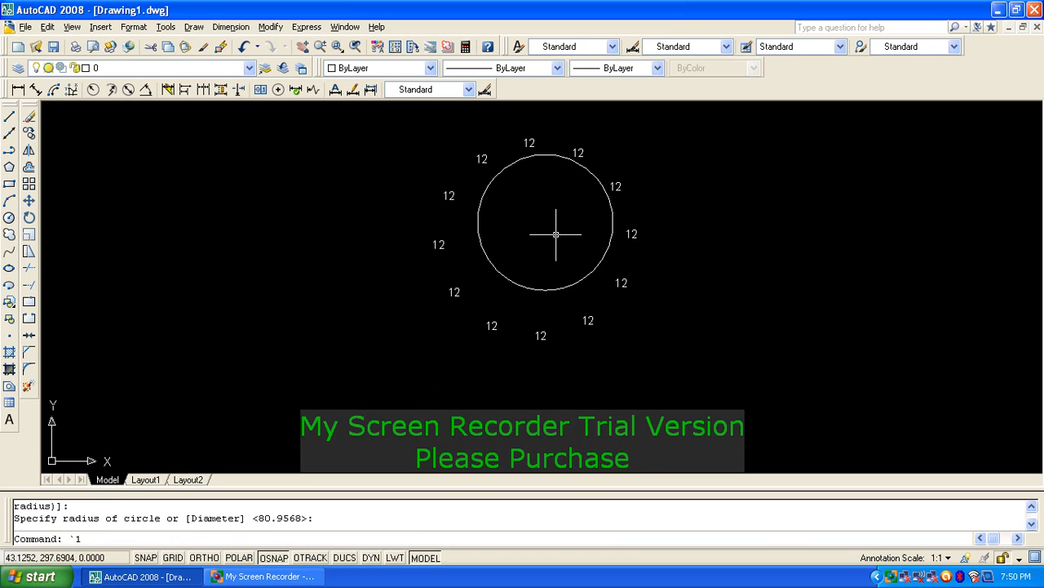
pyautogui.press('Escape')
pyautogui.write('e')
pyautogui.press('Return')
pyautogui.moveTo(556, 234); pyautogui.dragTo(628, 278)
pyautogui.press('Return')
# Step: Erase all twelve 12 labels with a crossing window
pyautogui.write('e')
pyautogui.press('Return')
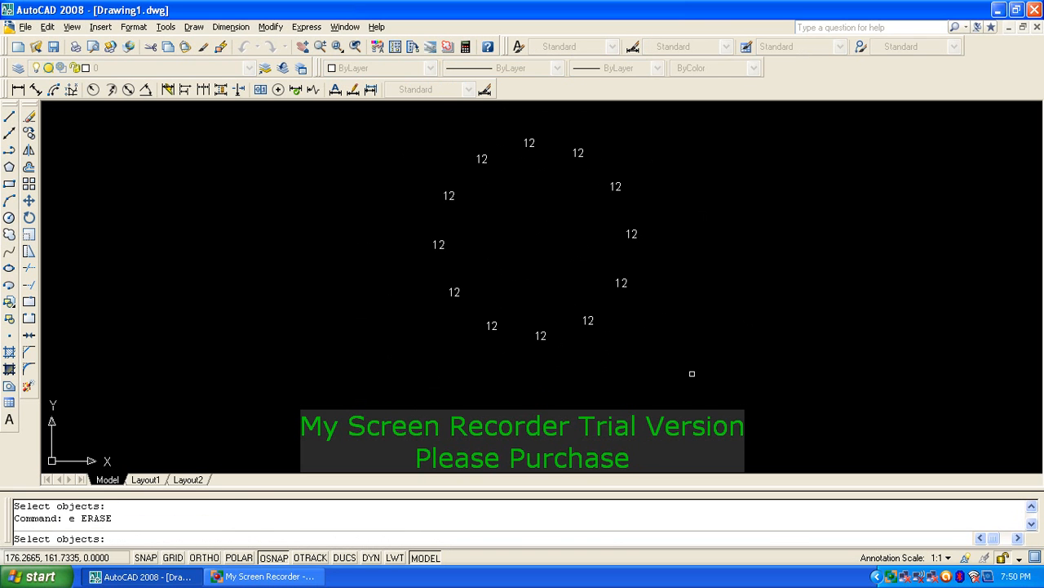
pyautogui.click(723, 390)
pyautogui.click(463, 153)
pyautogui.press('Return')
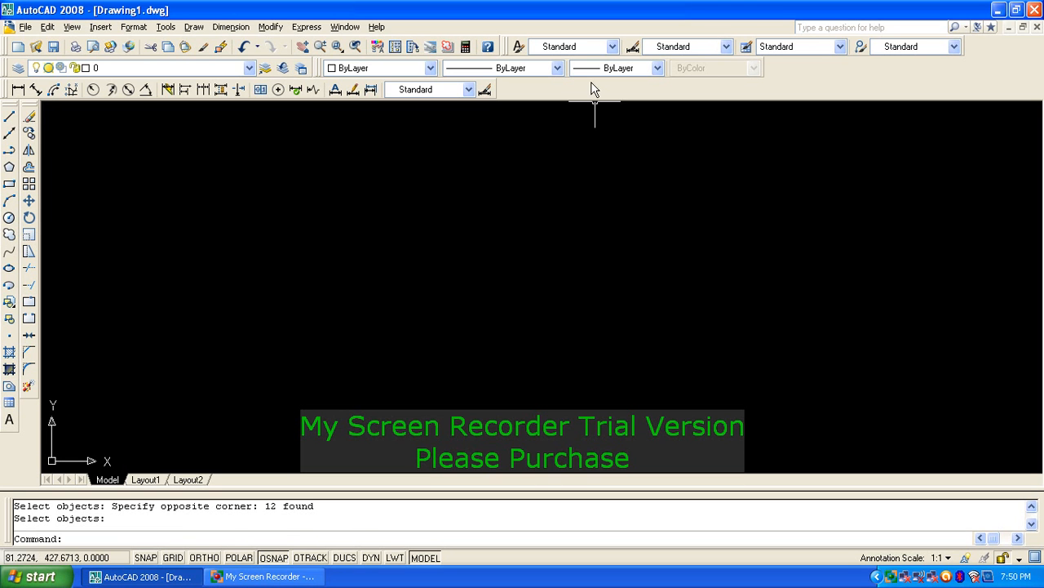
pyautogui.write('z')
pyautogui.press('Return')
pyautogui.press('Return')
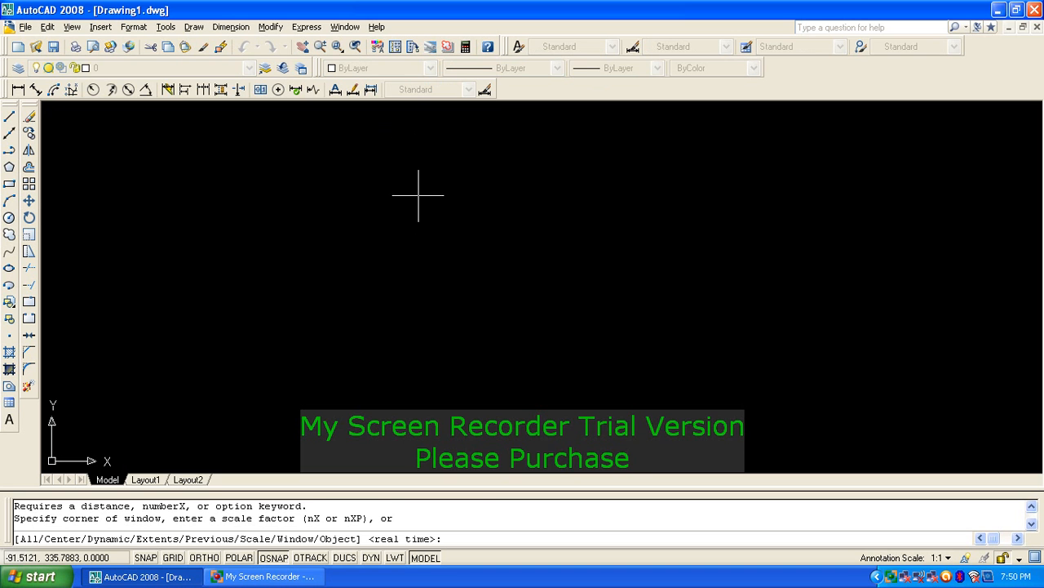
pyautogui.scroll(-2, 435, 204)
pyautogui.press('Escape')
pyautogui.press('Escape')
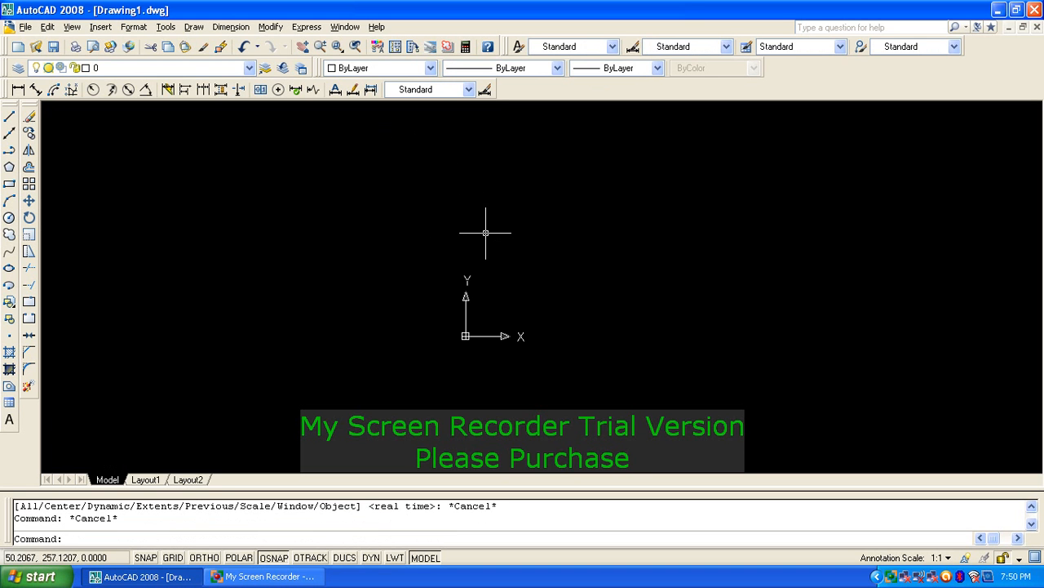
# Step: Draw a large rectangle across most of the canvas with REC
pyautogui.write('rec')
pyautogui.press('Return')
pyautogui.click(330, 184)
pyautogui.click(885, 378)
pyautogui.press('Return')
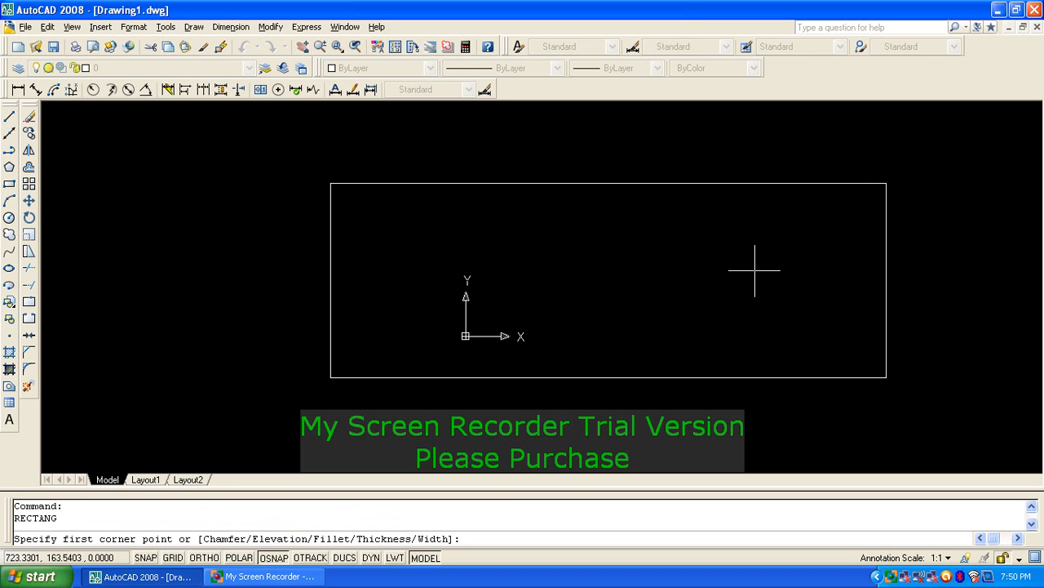
pyautogui.press('Escape')
pyautogui.press('Escape')
# Step: Zoom out in real time around the rectangle
pyautogui.write('z')
pyautogui.press('Return')
pyautogui.scroll(3, 689, 294)
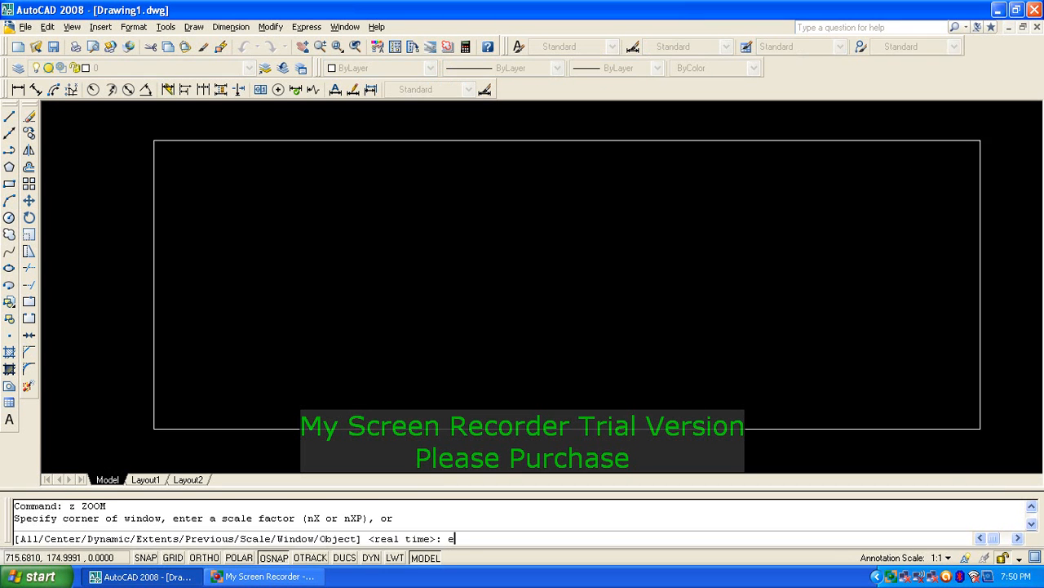
pyautogui.press('Return')
pyautogui.moveTo(562, 221); pyautogui.dragTo(525, 250)
pyautogui.rightClick(525, 251)
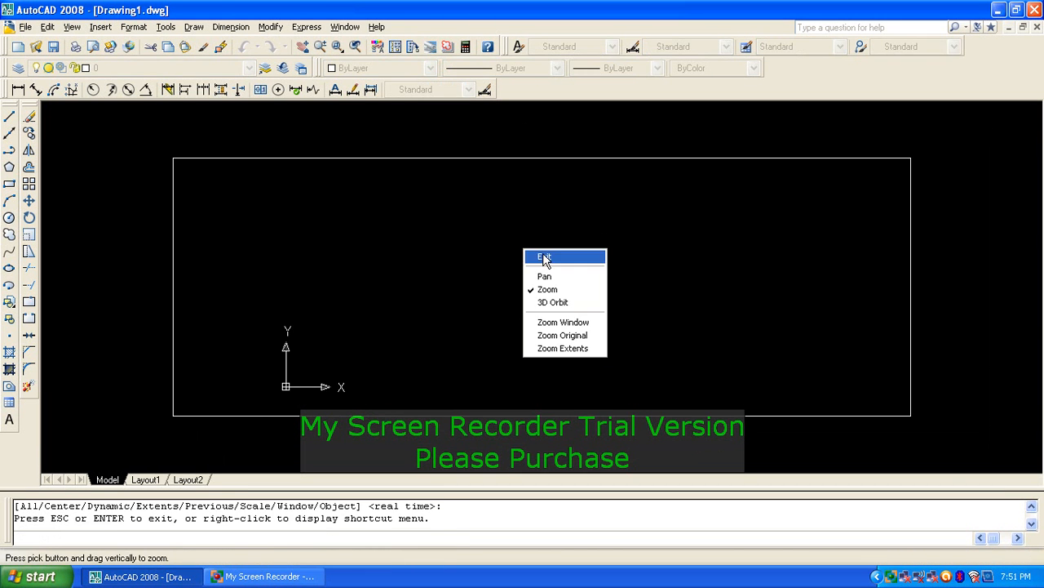
pyautogui.click(544, 256)
pyautogui.press('Escape')
pyautogui.press('Escape')
pyautogui.press('Escape')
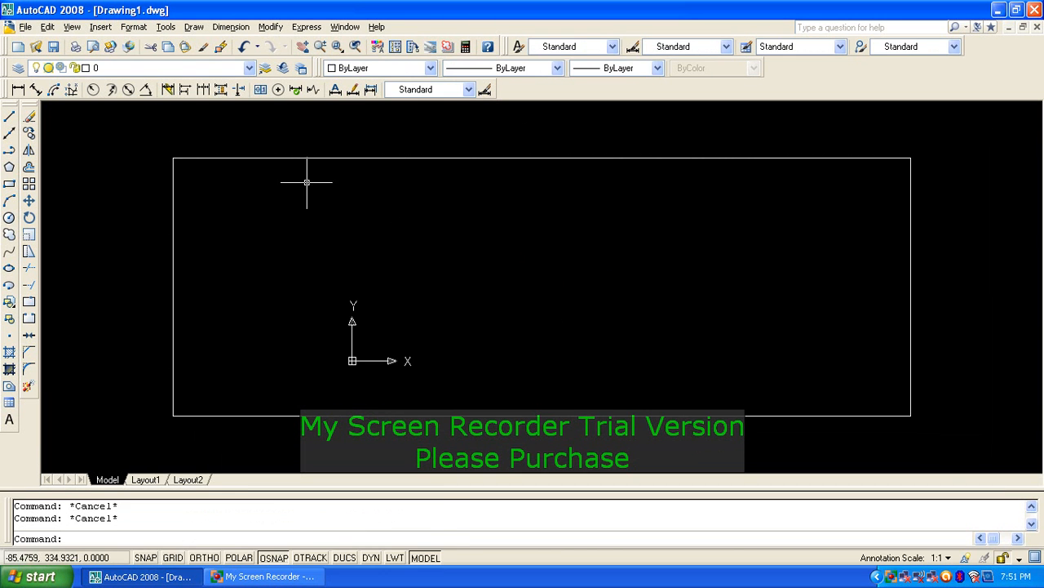
# Step: Demonstrate Pan Realtime, Zoom Realtime, Zoom Window and Zoom Previous, then switch to My Screen Recorder
pyautogui.click(310, 54)
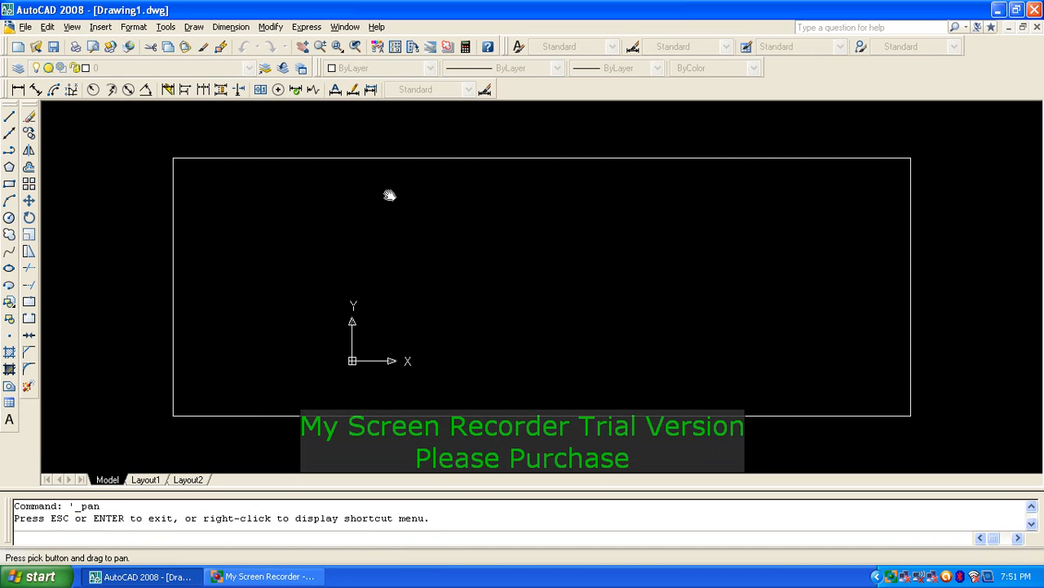
pyautogui.moveTo(389, 196); pyautogui.dragTo(353, 192)
pyautogui.click(321, 49)
pyautogui.moveTo(572, 322)
pyautogui.mouseDown()
pyautogui.moveTo(483, 203)
pyautogui.moveTo(489, 261)
pyautogui.mouseUp()
pyautogui.click(337, 46)
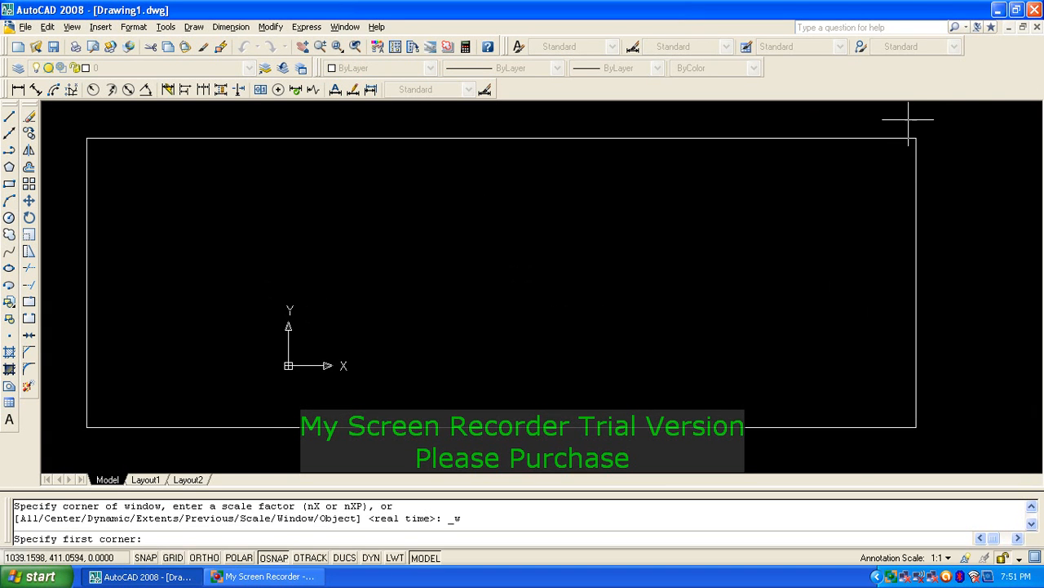
pyautogui.click(877, 124)
pyautogui.click(947, 176)
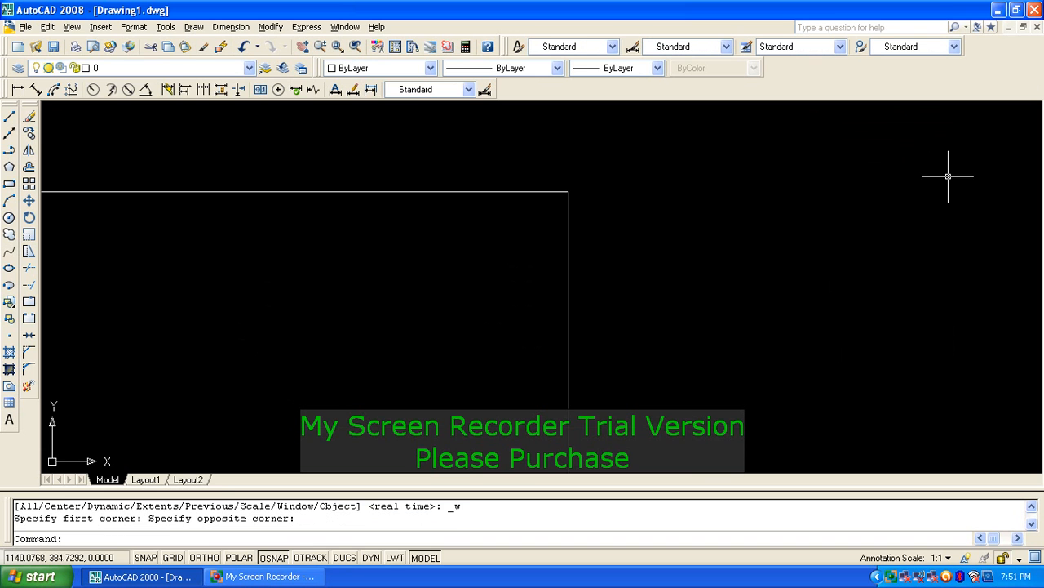
pyautogui.click(356, 51)
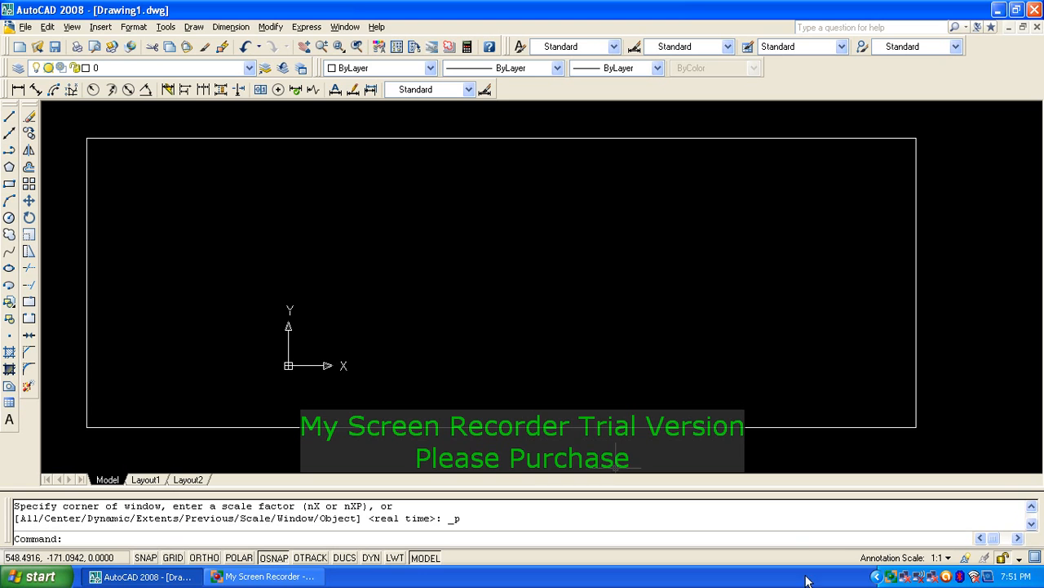
pyautogui.click(265, 576)
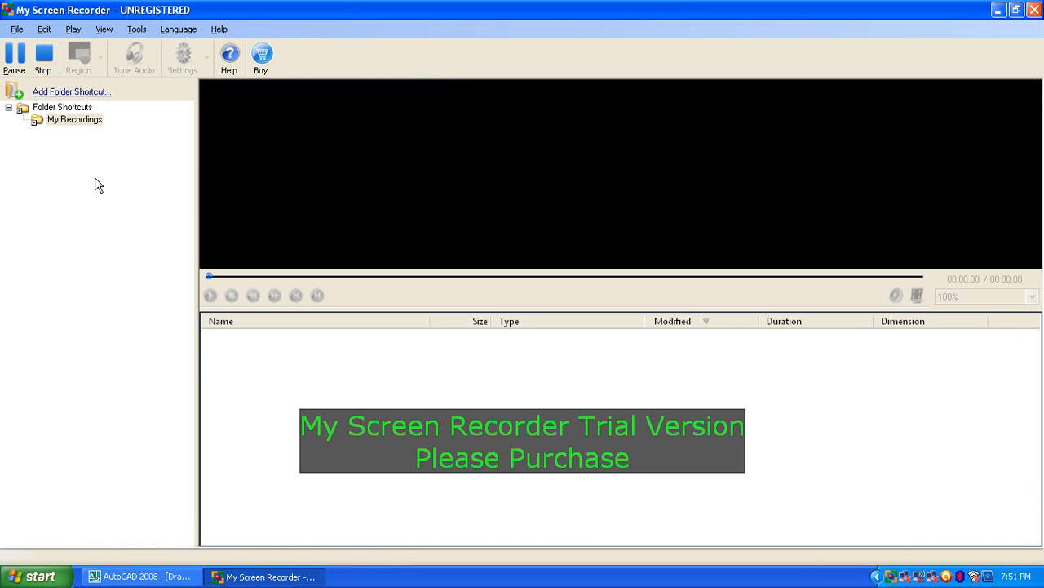